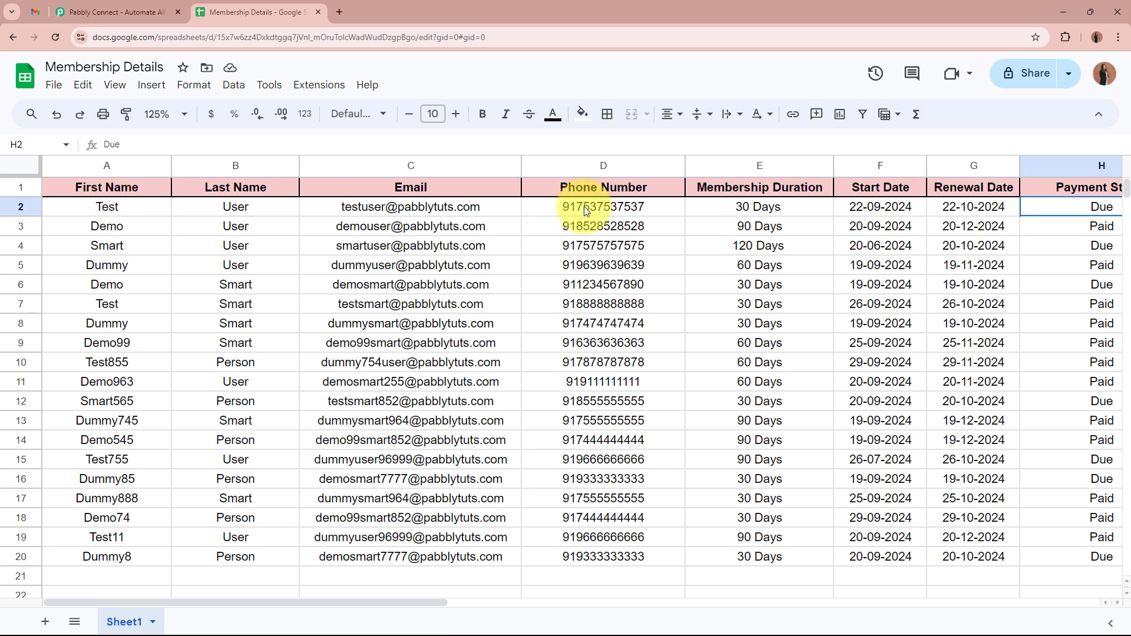
Examine the first member's renewal date and payment status in the sheet, plus the gym membership renewal reminder e-mail in Gmail
{"action": "left_click", "coordinate": [958, 208]}
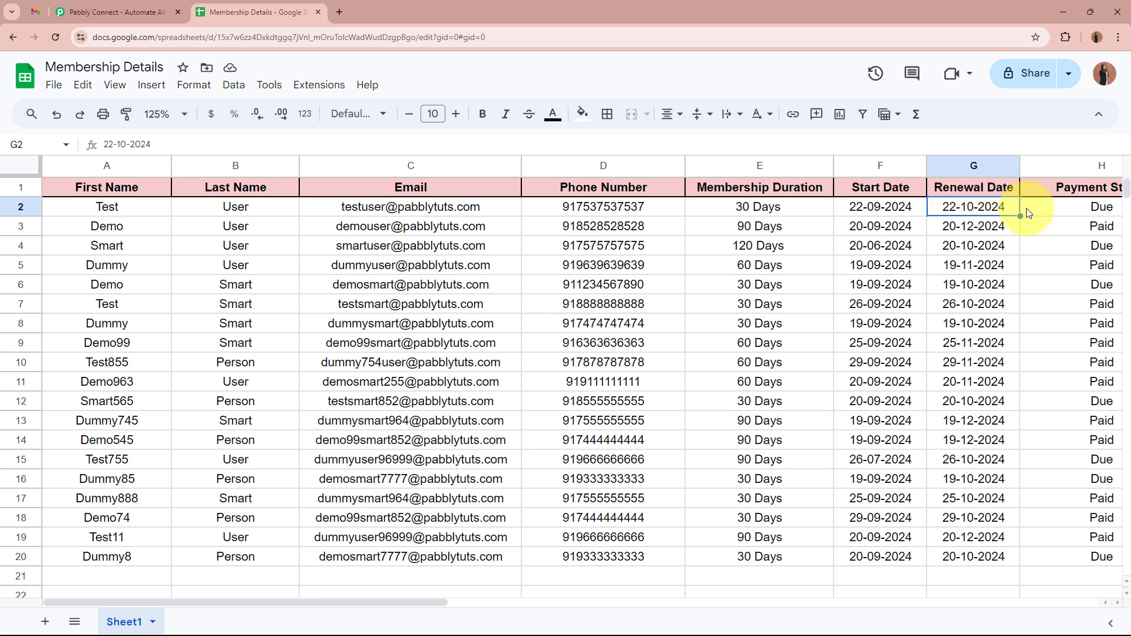
{"action": "left_click", "coordinate": [1055, 212]}
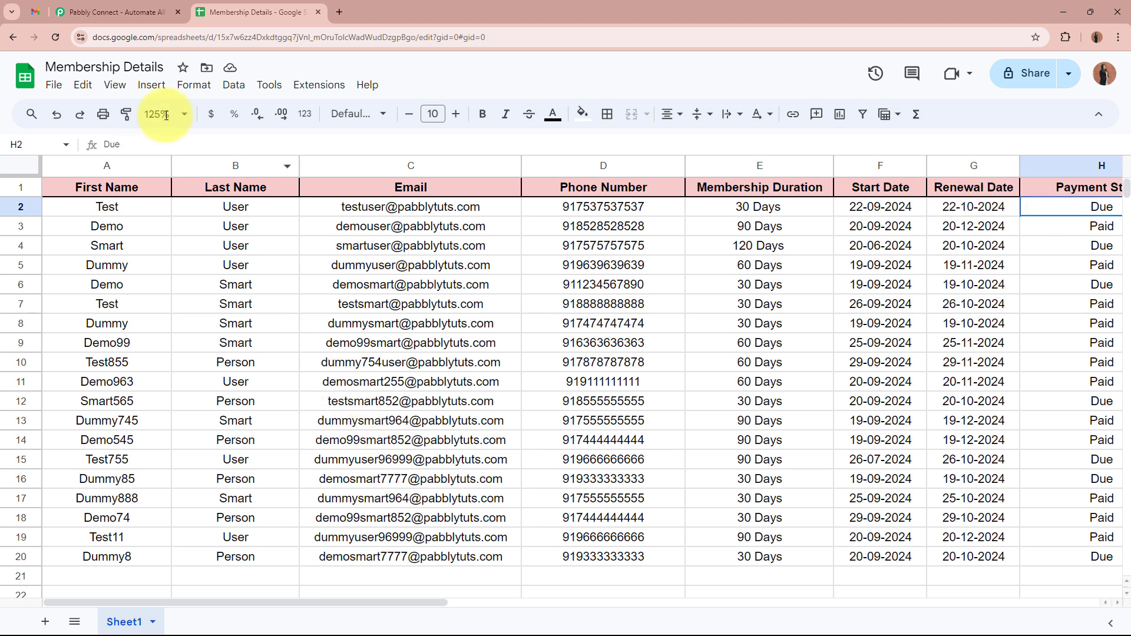
{"action": "left_click", "coordinate": [35, 12]}
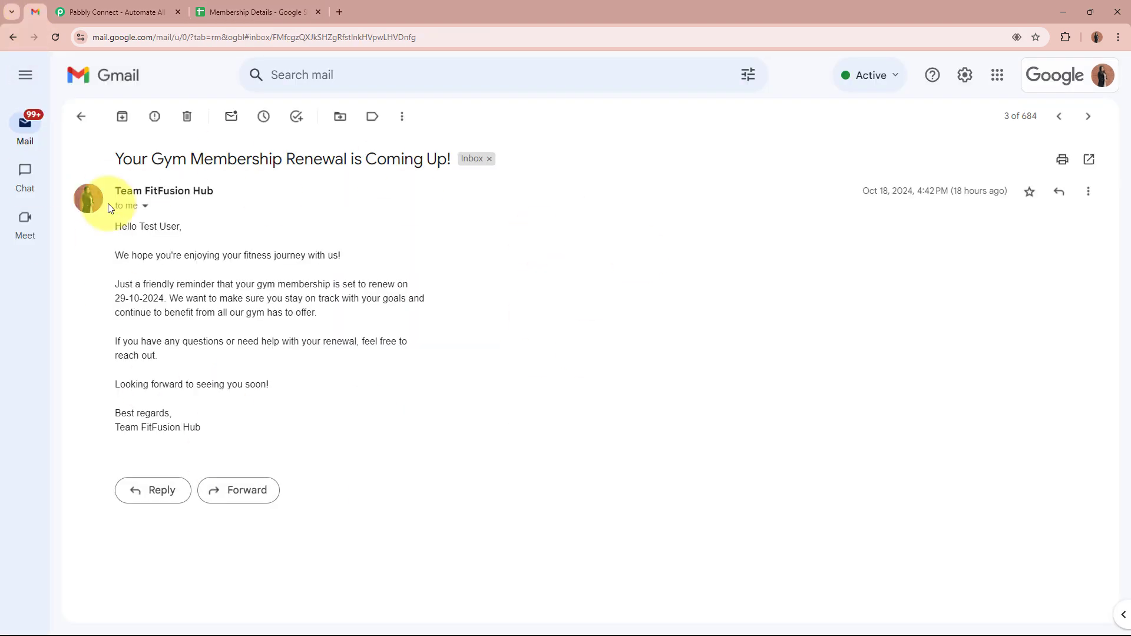
{"action": "left_click_drag", "start_coordinate": [115, 218], "coordinate": [268, 434]}
{"action": "left_click", "coordinate": [300, 333]}
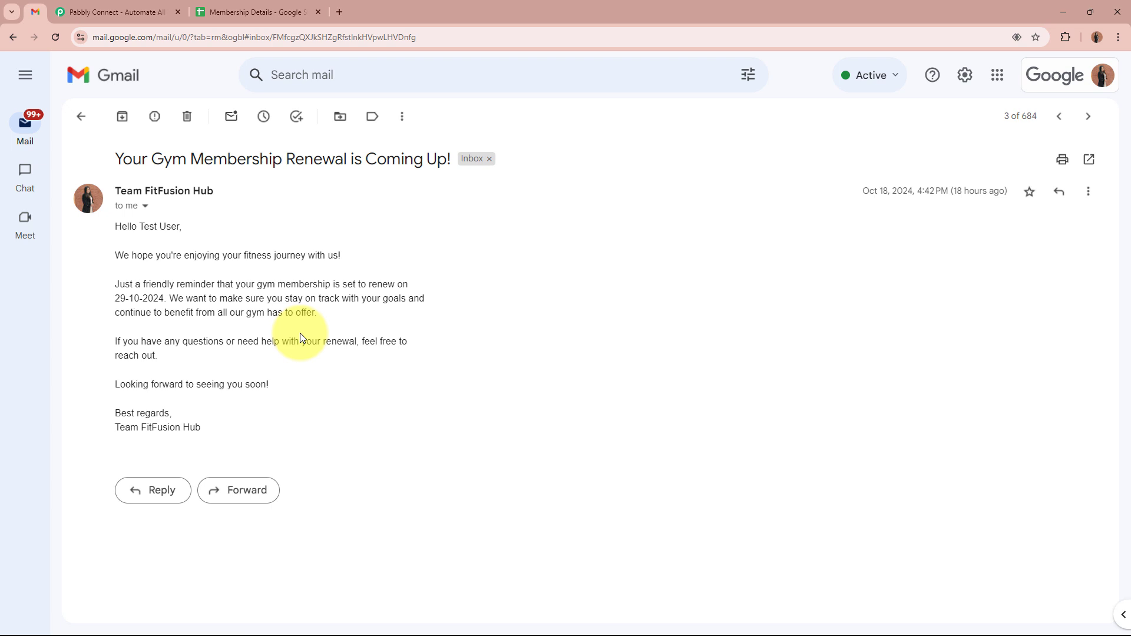
Switch to the Pabbly site, sign in and access the Pabbly Connect application from the apps overview
{"action": "left_click", "coordinate": [109, 12]}
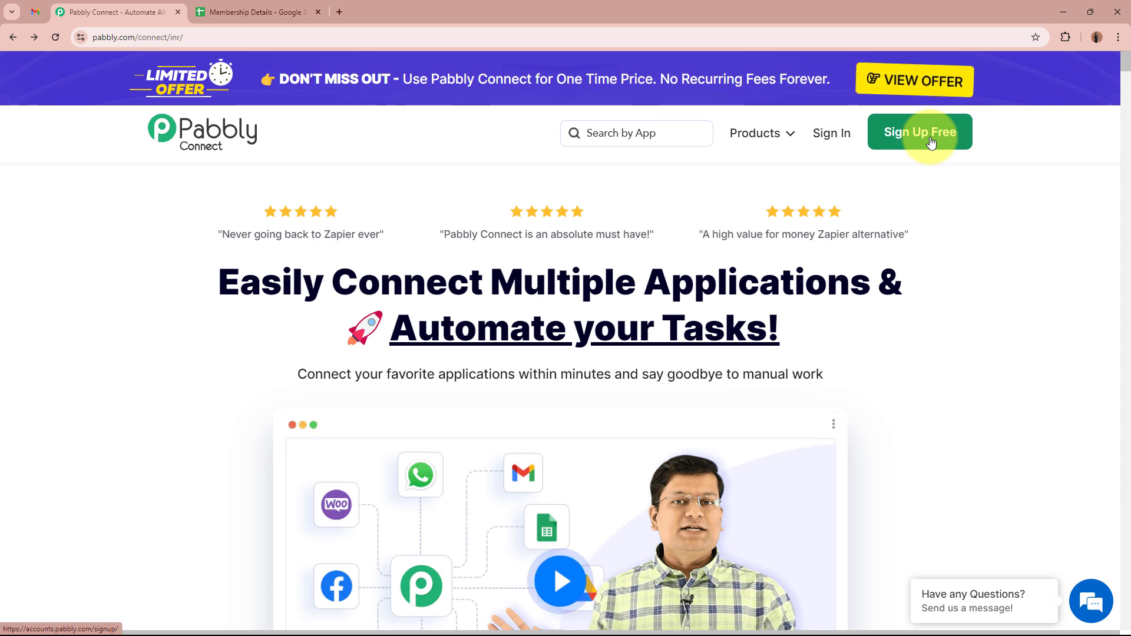
{"action": "left_click", "coordinate": [830, 134]}
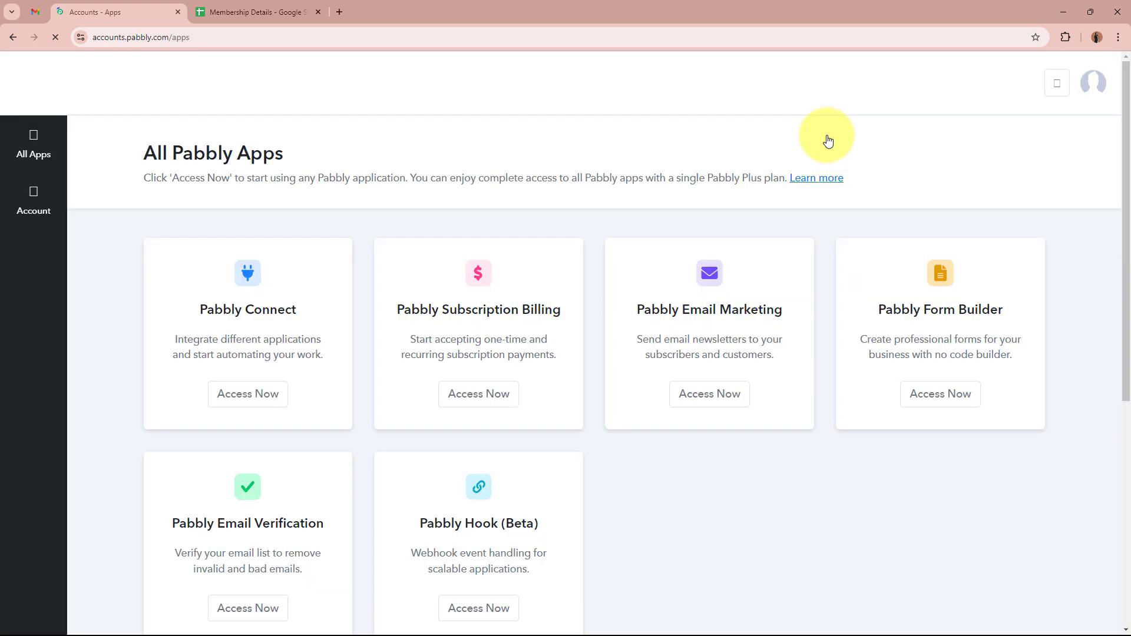
{"action": "left_click_drag", "start_coordinate": [151, 152], "coordinate": [336, 152]}
{"action": "left_click", "coordinate": [251, 155]}
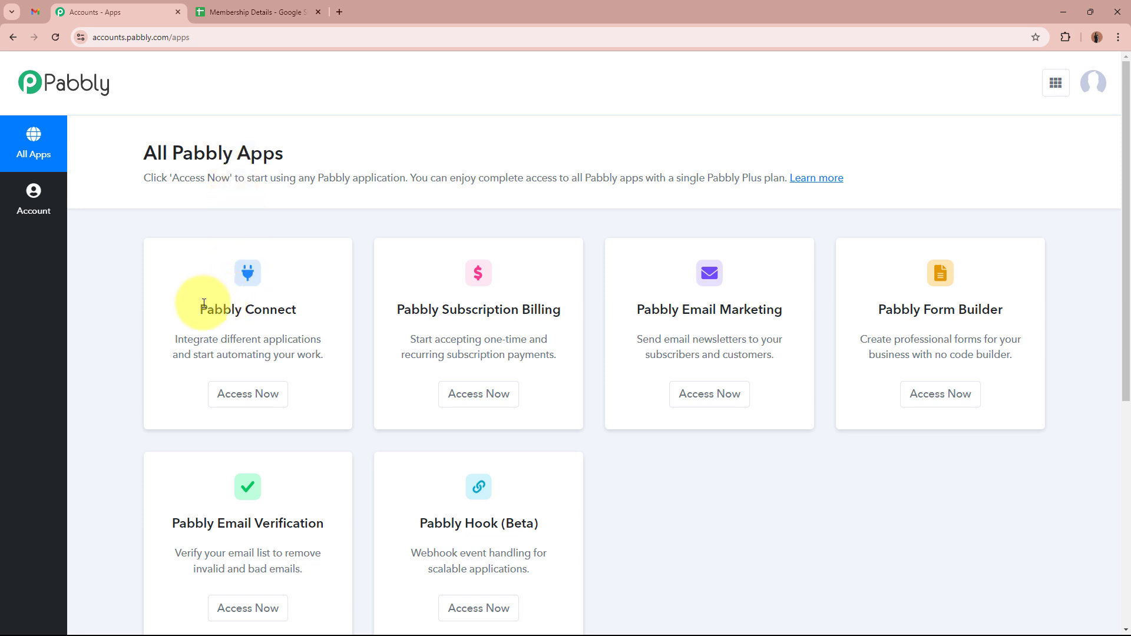
{"action": "left_click_drag", "start_coordinate": [199, 309], "coordinate": [306, 312]}
{"action": "left_click", "coordinate": [308, 312]}
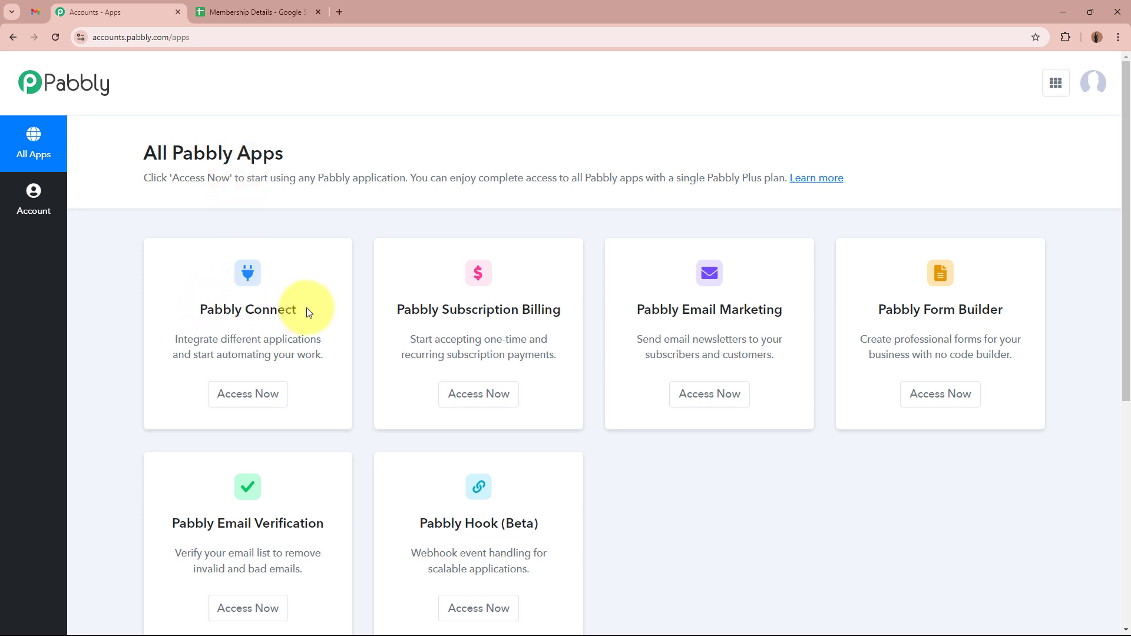
{"action": "left_click", "coordinate": [248, 395]}
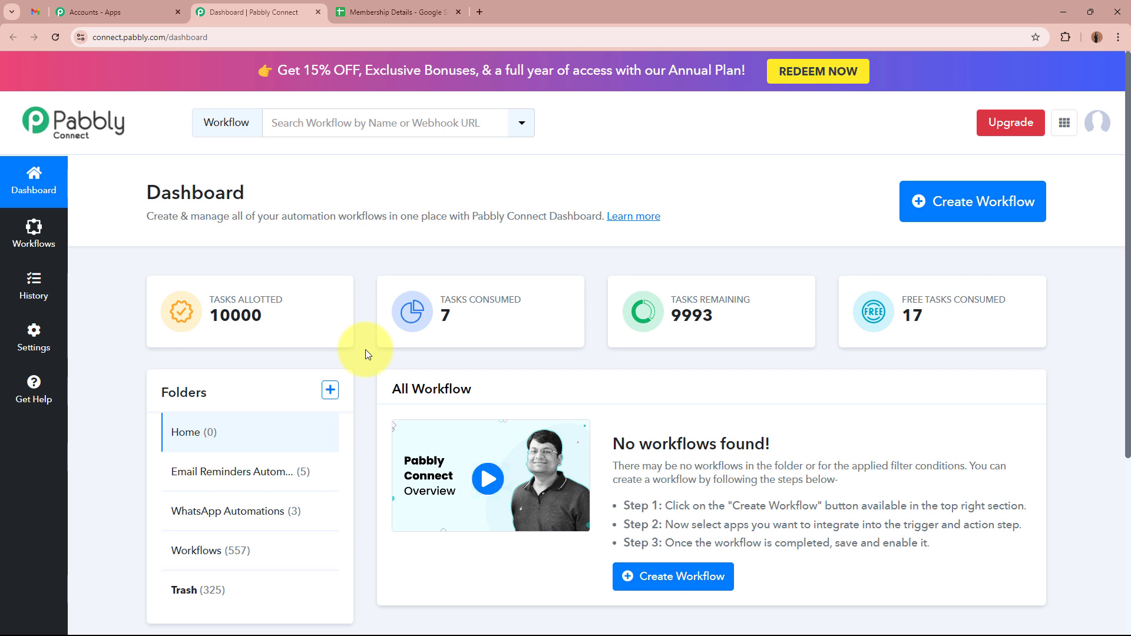
Start a new workflow and name it "Send Emails for Monthly Subscription Reminders from Google Sheets"
{"action": "left_click", "coordinate": [991, 216]}
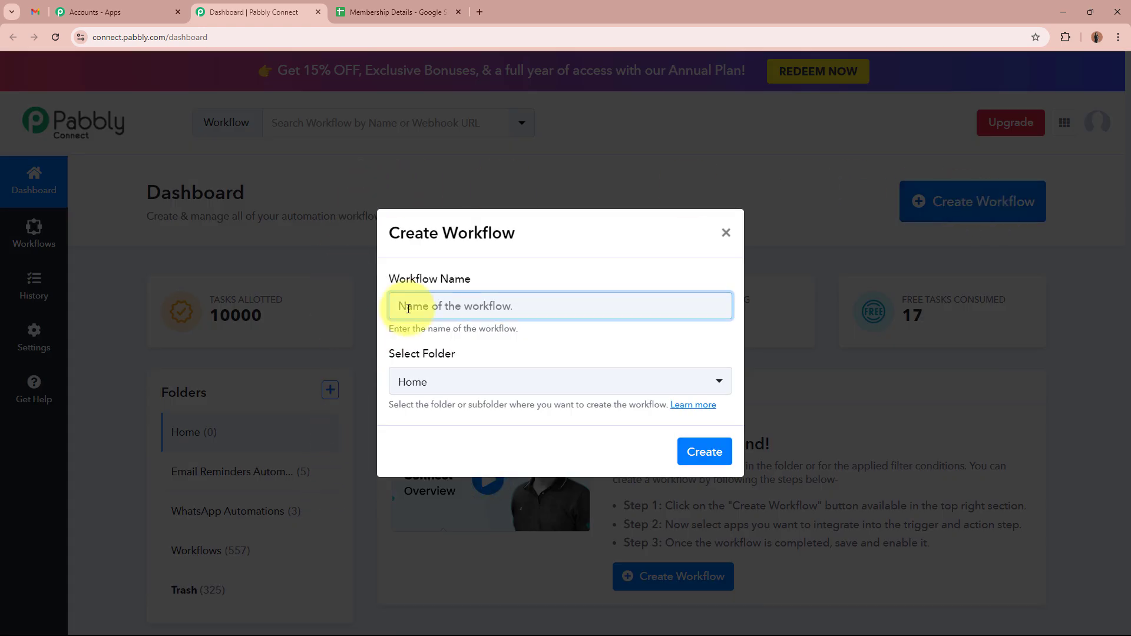
{"action": "left_click_drag", "start_coordinate": [495, 278], "coordinate": [396, 276]}
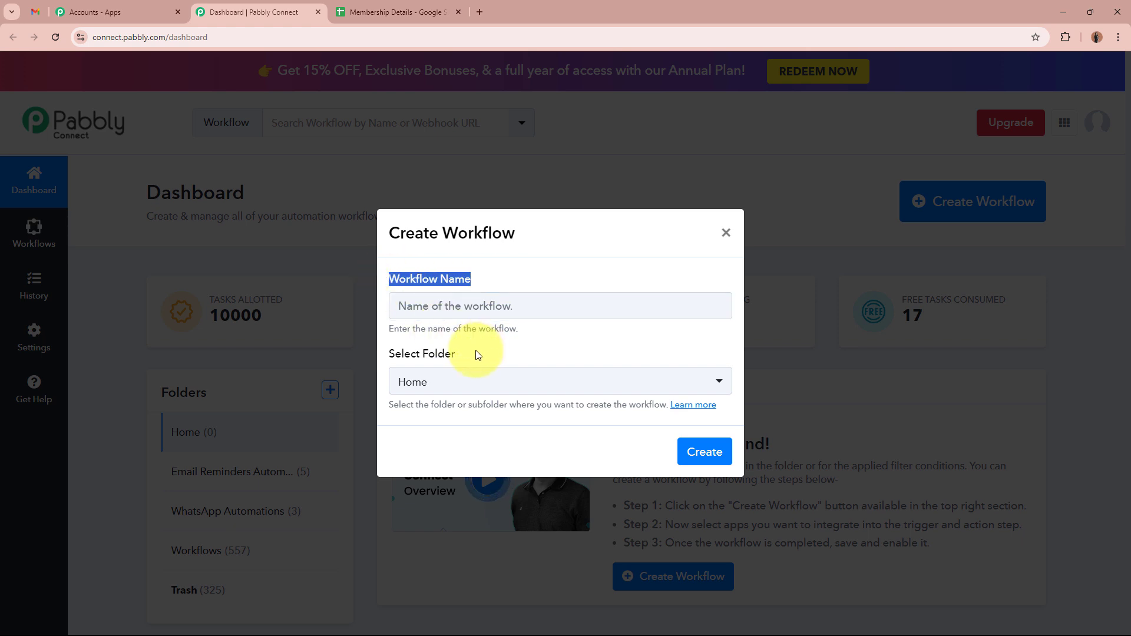
{"action": "left_click_drag", "start_coordinate": [475, 353], "coordinate": [352, 355]}
{"action": "left_click", "coordinate": [492, 302]}
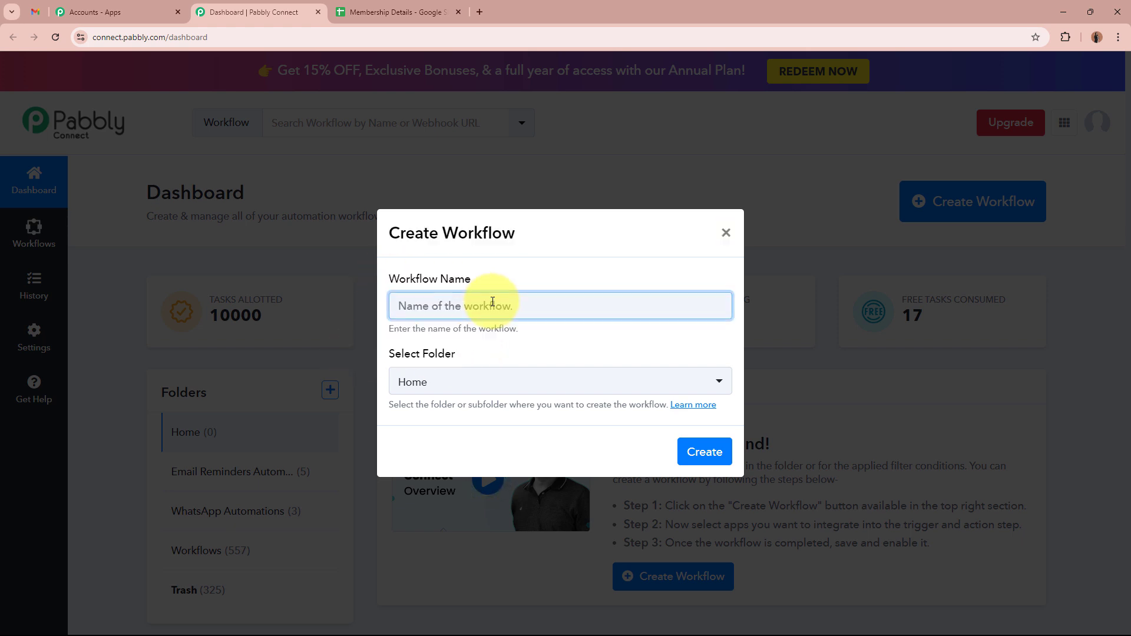
{"action": "type", "text": "Emails for Monthly Subscription Reminders from Google Sheets"}
{"action": "key", "text": "Home"}
{"action": "type", "text": "Send"}
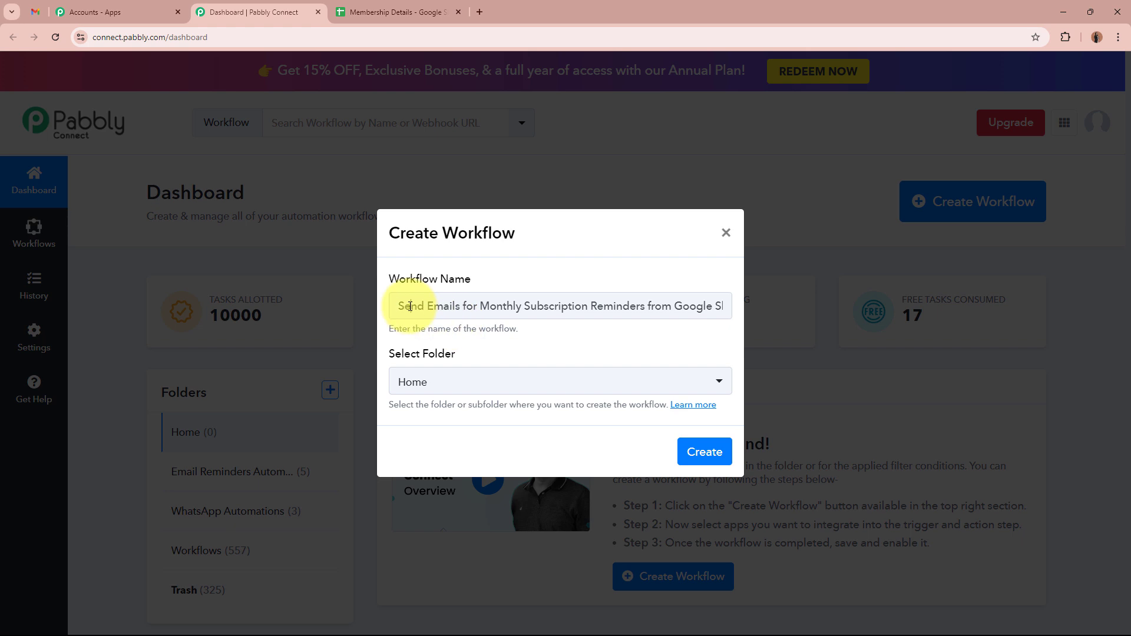
{"action": "left_click_drag", "start_coordinate": [410, 307], "coordinate": [727, 301]}
{"action": "left_click", "coordinate": [637, 348]}
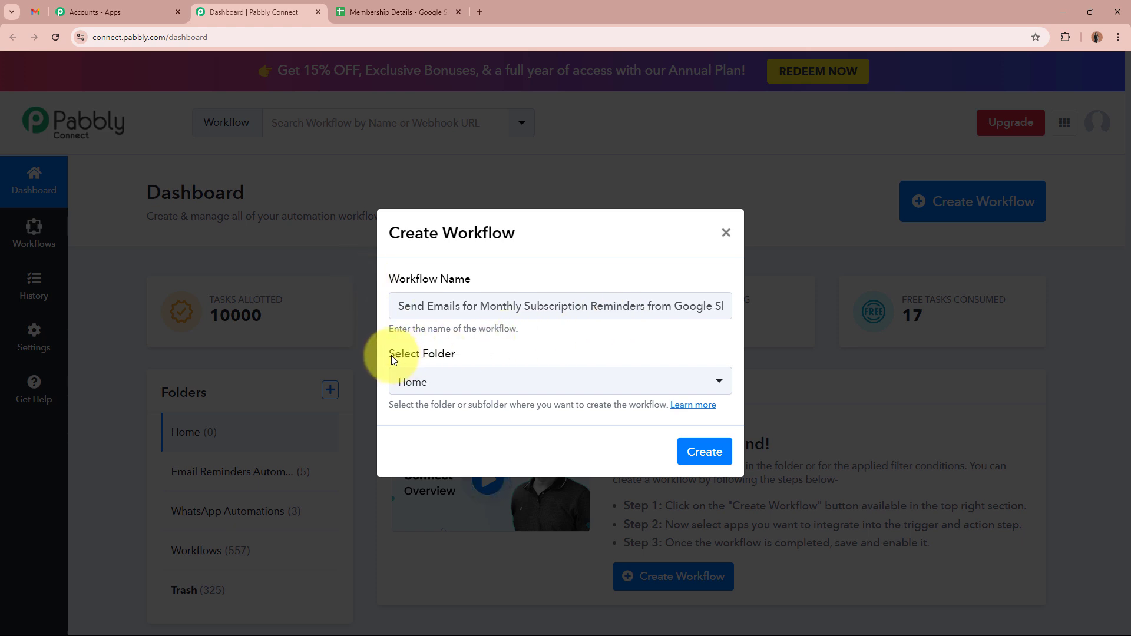
Assign the new workflow to the Email Reminders Automations folder and create it
{"action": "left_click_drag", "start_coordinate": [384, 354], "coordinate": [484, 354]}
{"action": "left_click", "coordinate": [484, 354]}
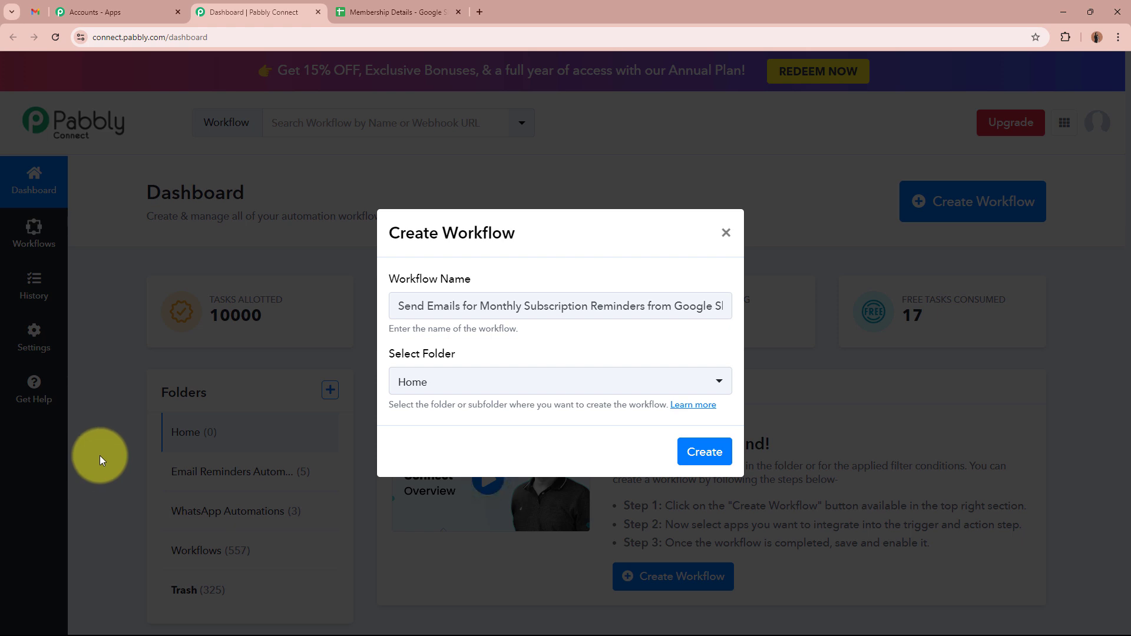
{"action": "left_click", "coordinate": [459, 390]}
{"action": "left_click", "coordinate": [463, 473]}
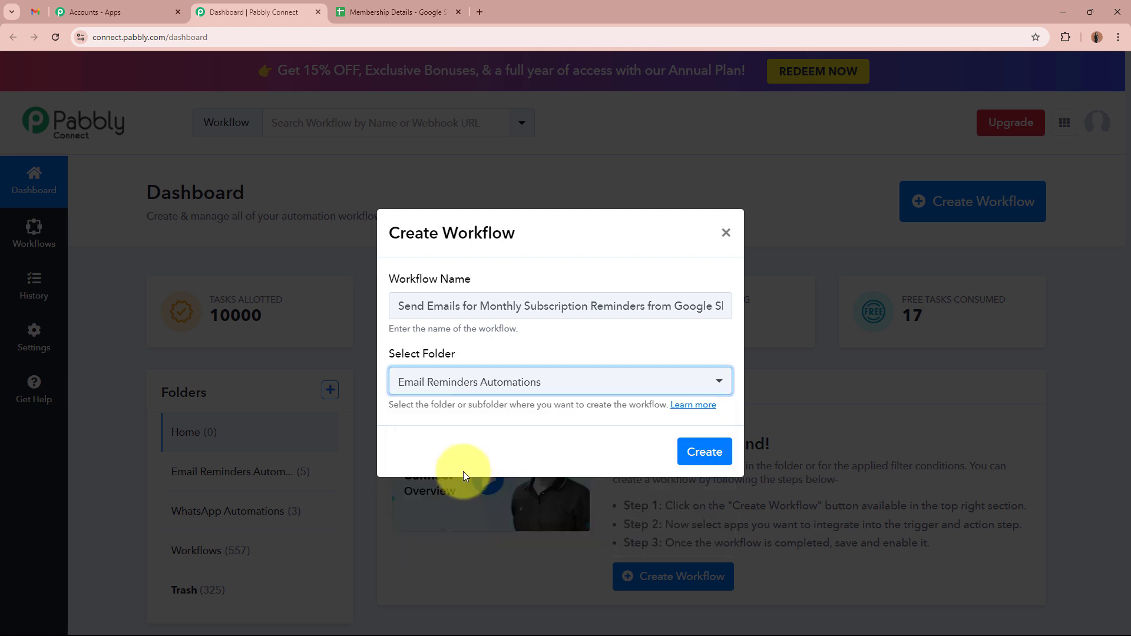
{"action": "left_click", "coordinate": [413, 429]}
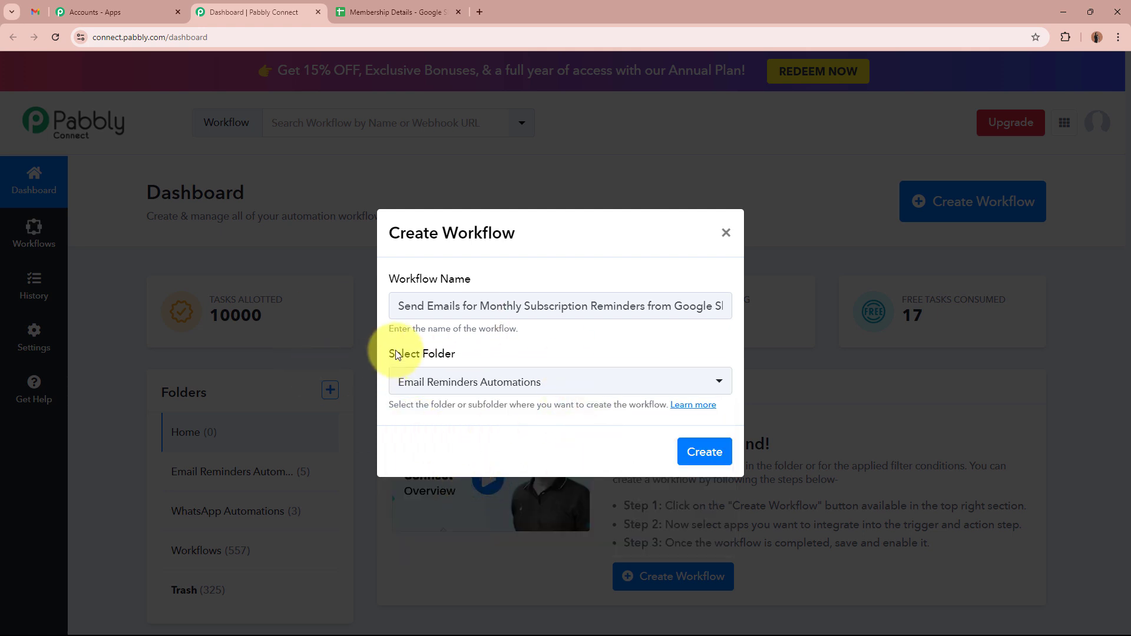
{"action": "left_click_drag", "start_coordinate": [404, 305], "coordinate": [805, 313]}
{"action": "left_click", "coordinate": [704, 350]}
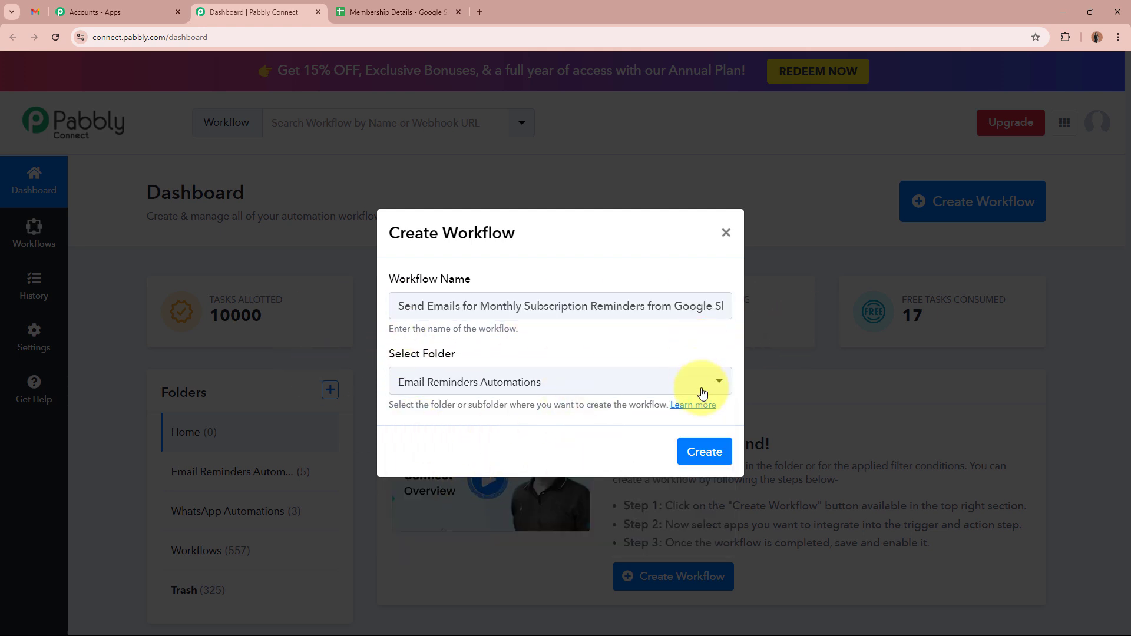
{"action": "left_click", "coordinate": [702, 450]}
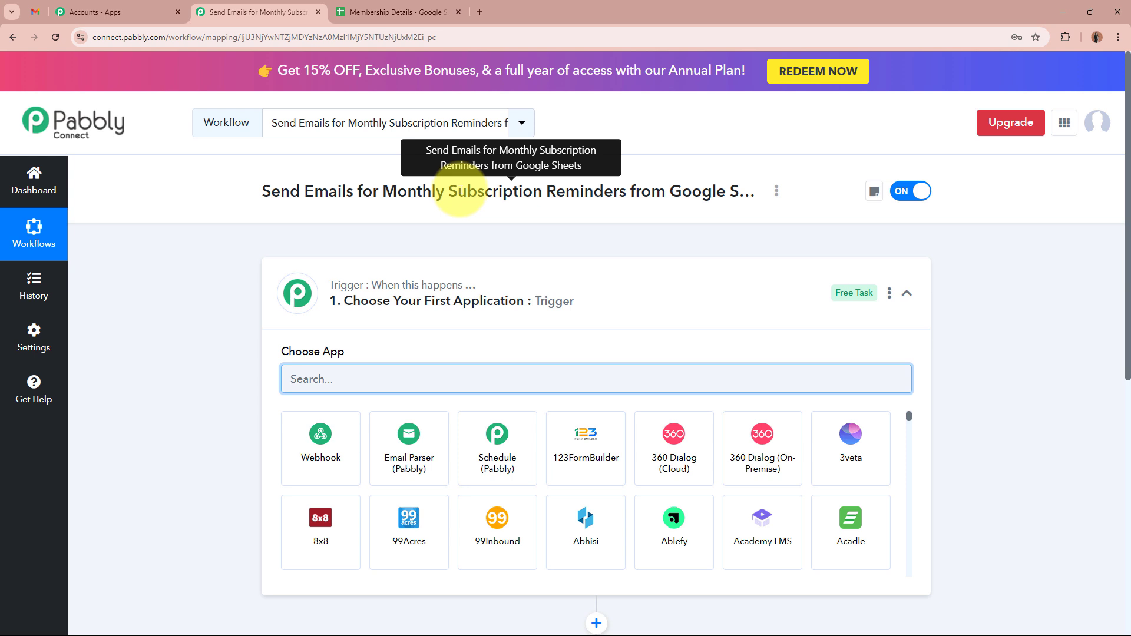
Choose Schedule (Pabbly) as the trigger application of the workflow
{"action": "left_click", "coordinate": [662, 289]}
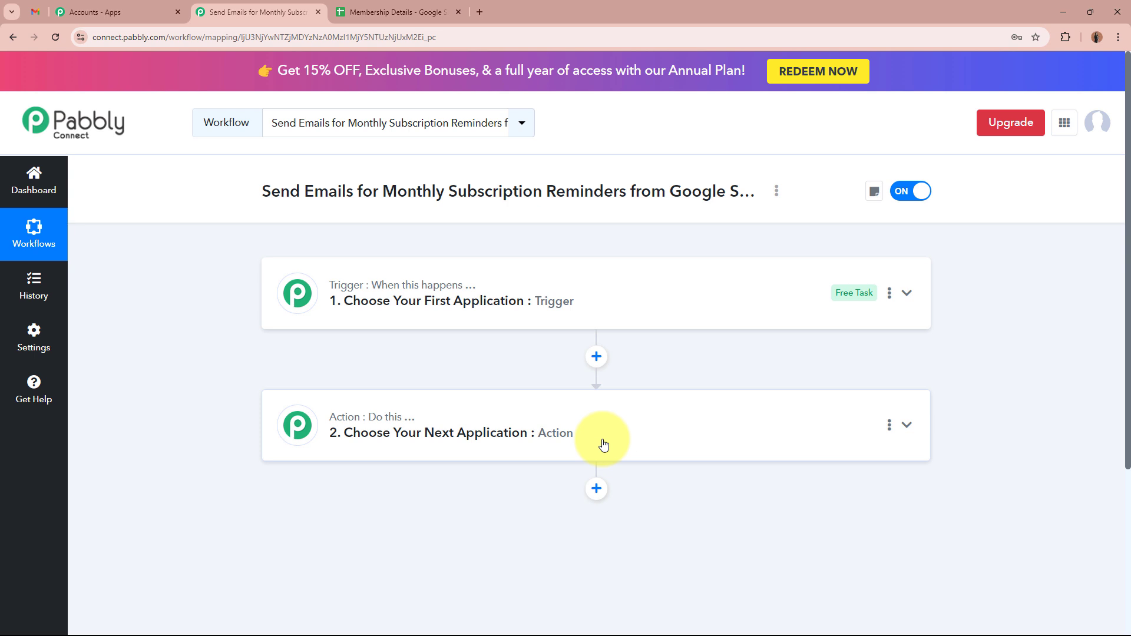
{"action": "left_click", "coordinate": [632, 285]}
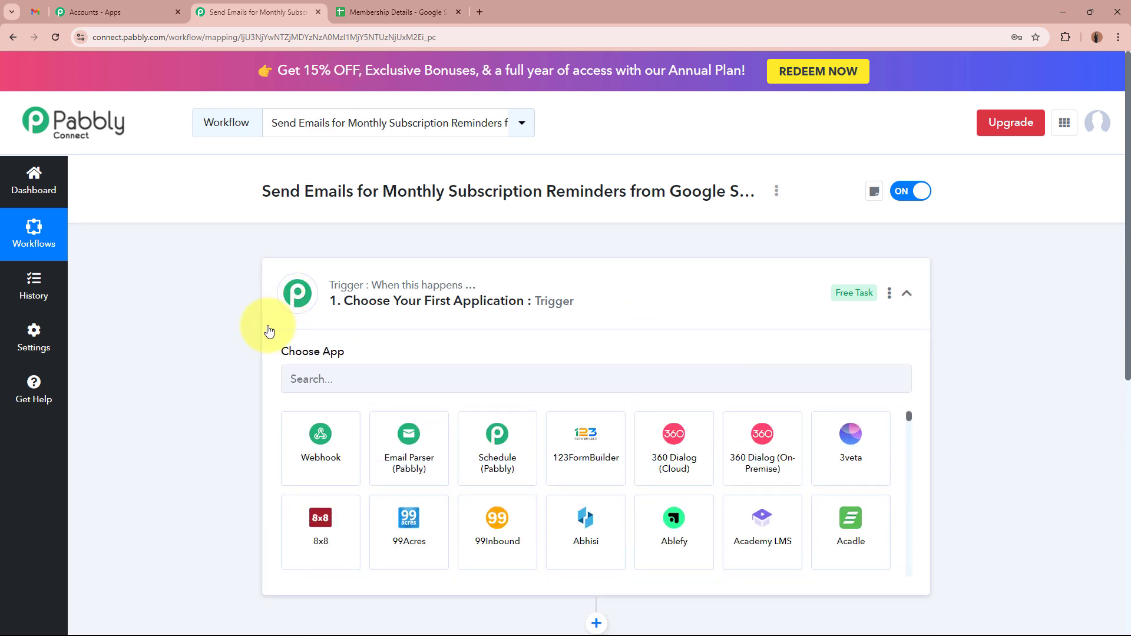
{"action": "left_click", "coordinate": [519, 454]}
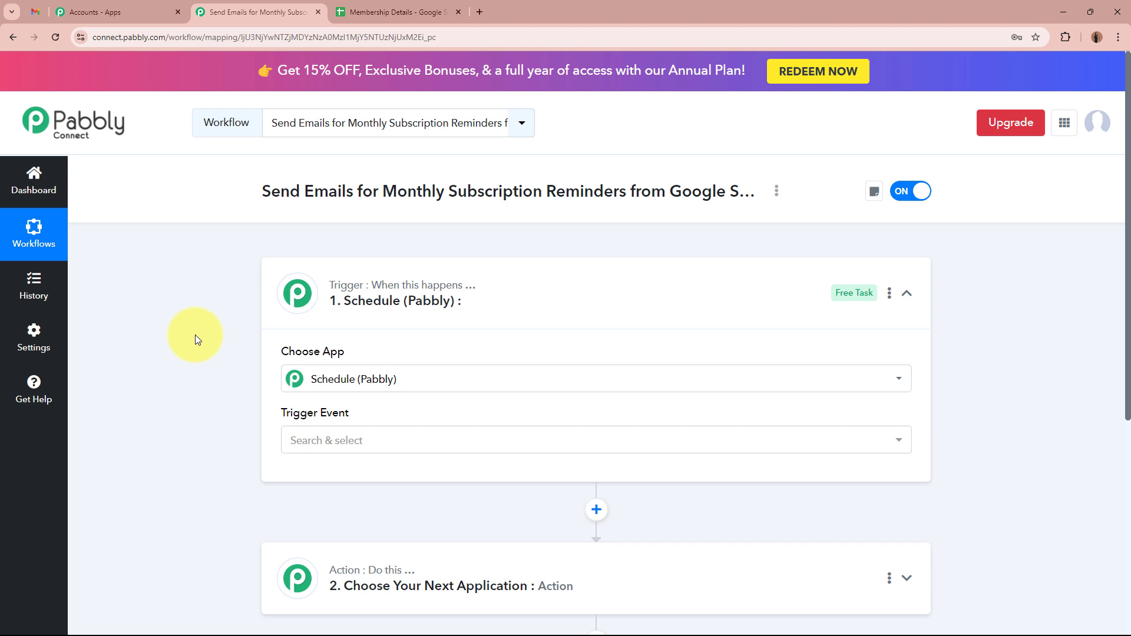
Review the renewal dates and Payment Status column in the Membership Details sheet, and return to the workflow
{"action": "left_click", "coordinate": [370, 12]}
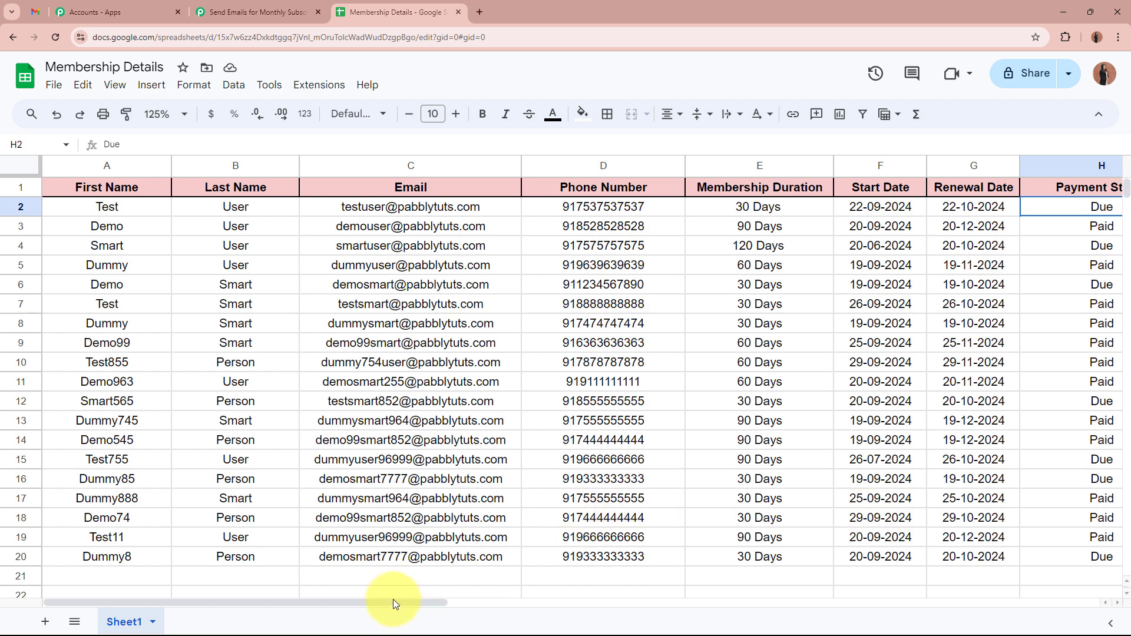
{"action": "left_click_drag", "start_coordinate": [390, 602], "coordinate": [429, 588]}
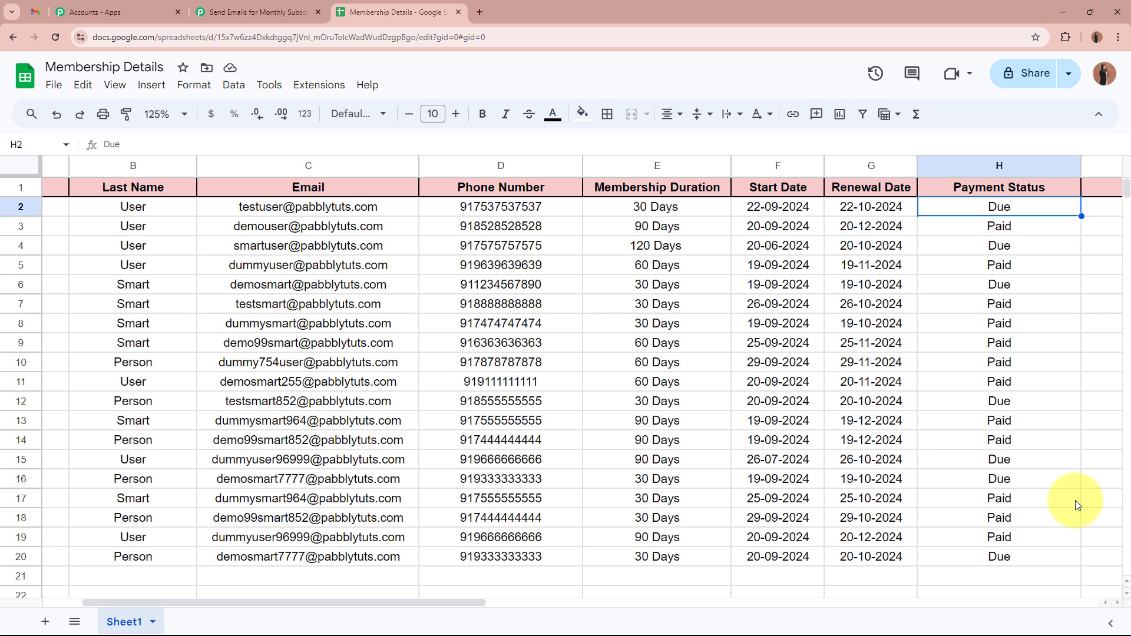
{"action": "left_click", "coordinate": [257, 11]}
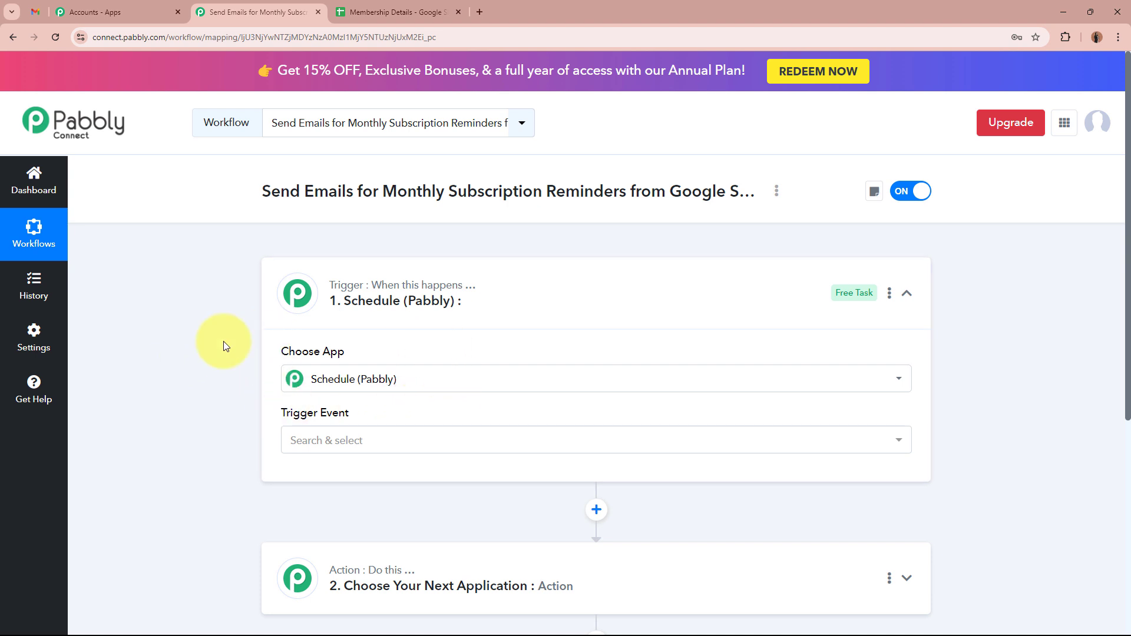
Set the trigger event to Schedule Workflow and the run frequency to Every day
{"action": "left_click", "coordinate": [366, 440]}
{"action": "left_click", "coordinate": [358, 508]}
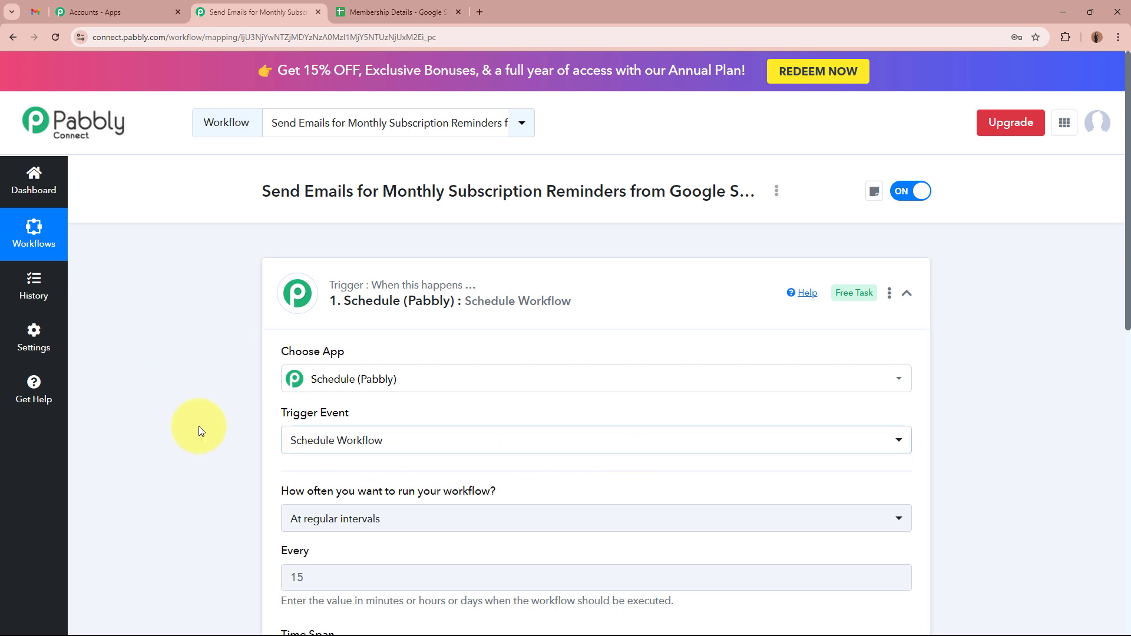
{"action": "scroll", "coordinate": [177, 416], "scroll_direction": "down", "scroll_amount": 2}
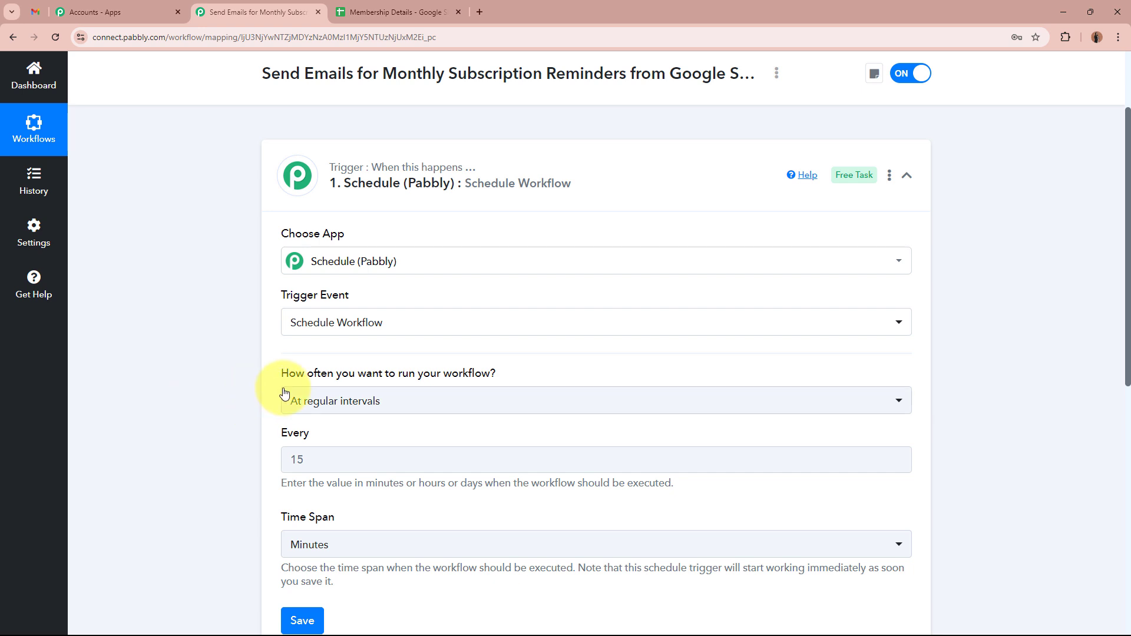
{"action": "left_click_drag", "start_coordinate": [282, 374], "coordinate": [511, 387]}
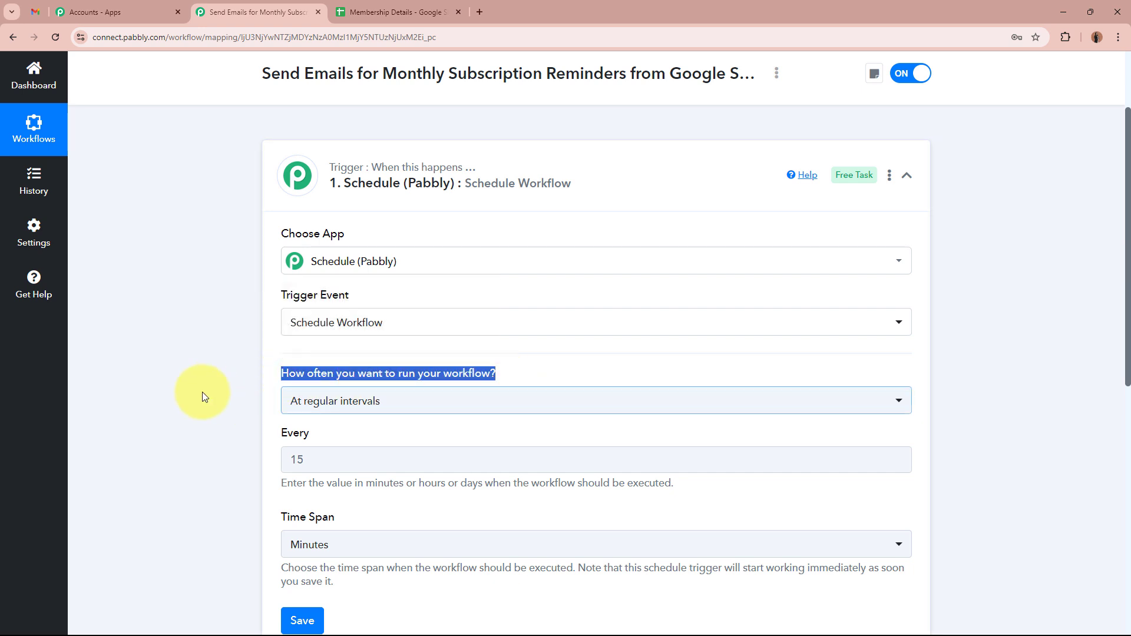
{"action": "left_click", "coordinate": [163, 394]}
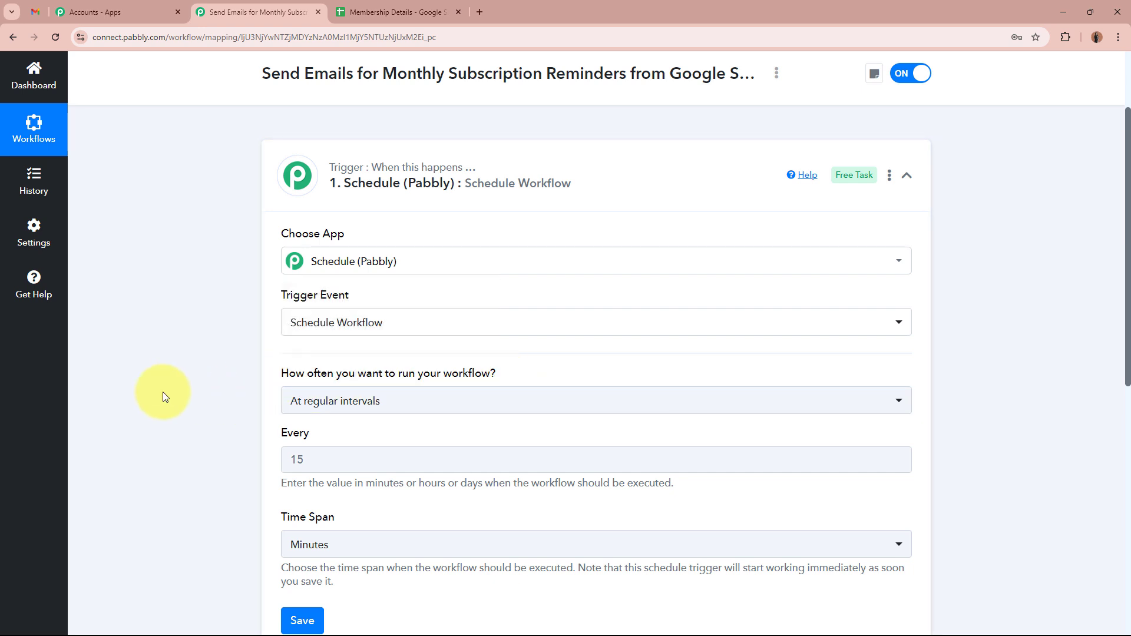
{"action": "left_click", "coordinate": [430, 400]}
{"action": "left_click", "coordinate": [407, 523]}
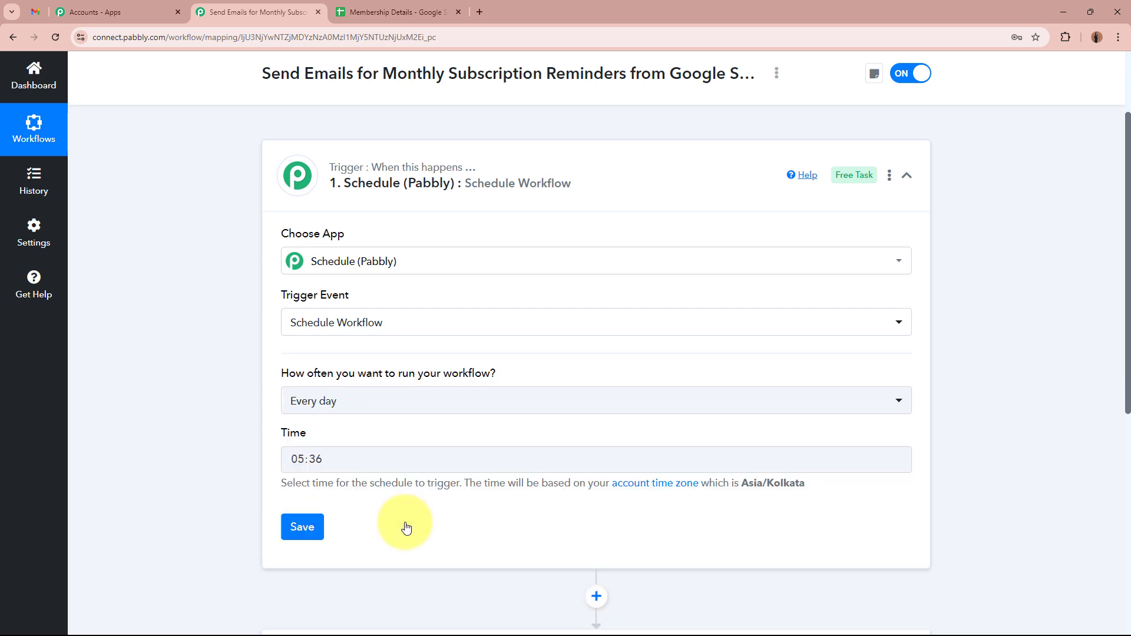
{"action": "left_click", "coordinate": [176, 421]}
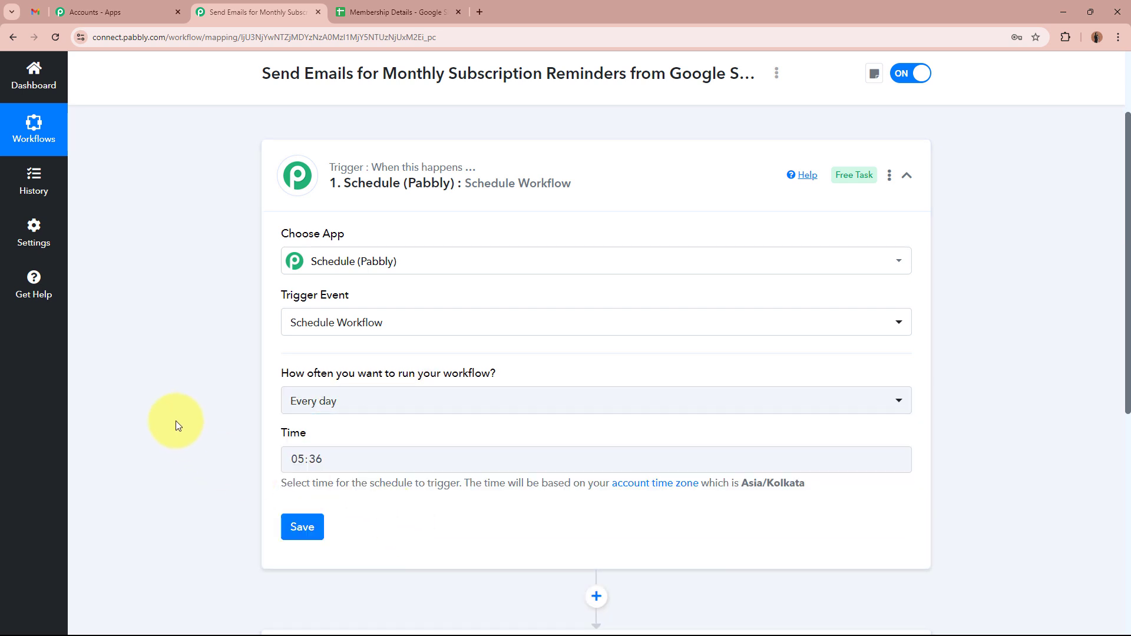
Set the daily schedule's trigger time to 10:30
{"action": "left_click", "coordinate": [298, 461]}
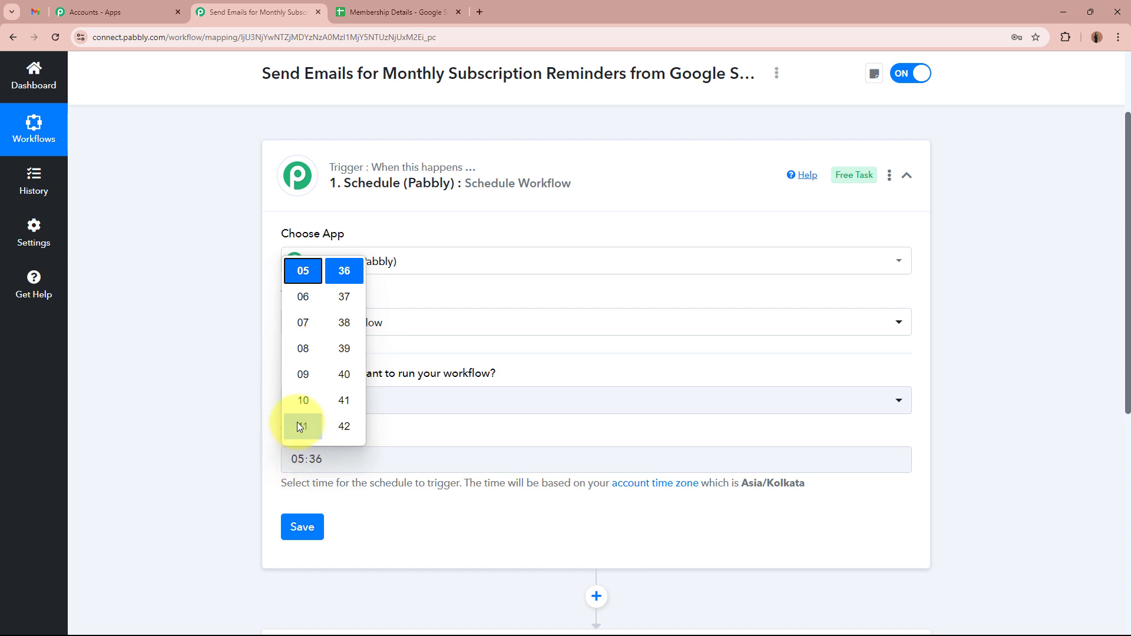
{"action": "left_click", "coordinate": [300, 400]}
{"action": "scroll", "coordinate": [351, 364], "scroll_direction": "up", "scroll_amount": 2}
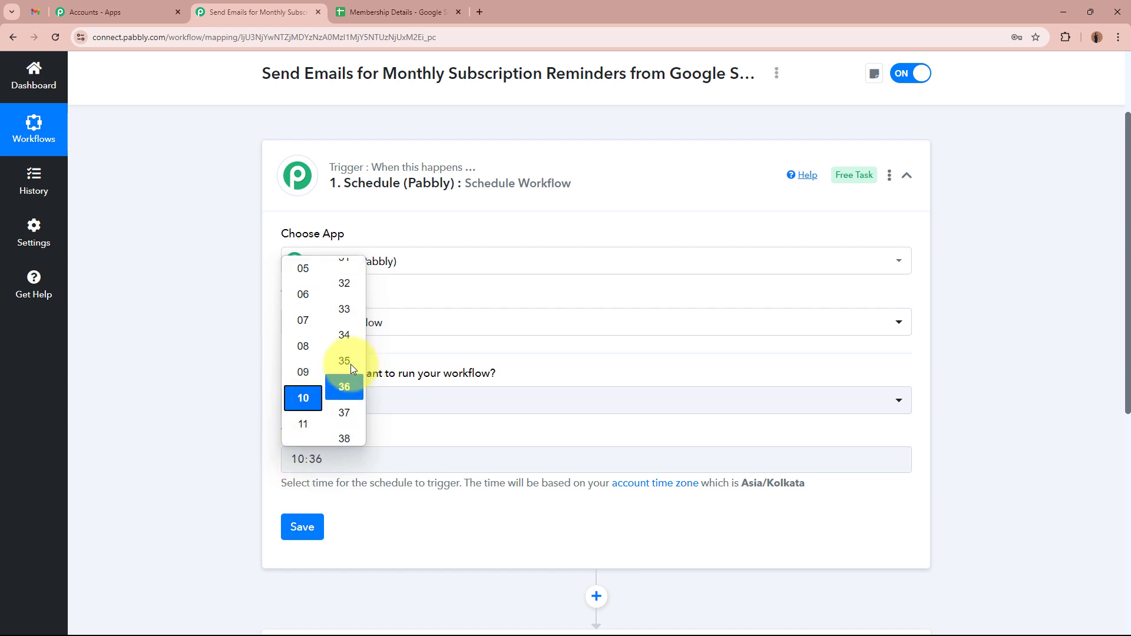
{"action": "scroll", "coordinate": [351, 364], "scroll_direction": "up", "scroll_amount": 4}
{"action": "scroll", "coordinate": [351, 365], "scroll_direction": "down", "scroll_amount": 3}
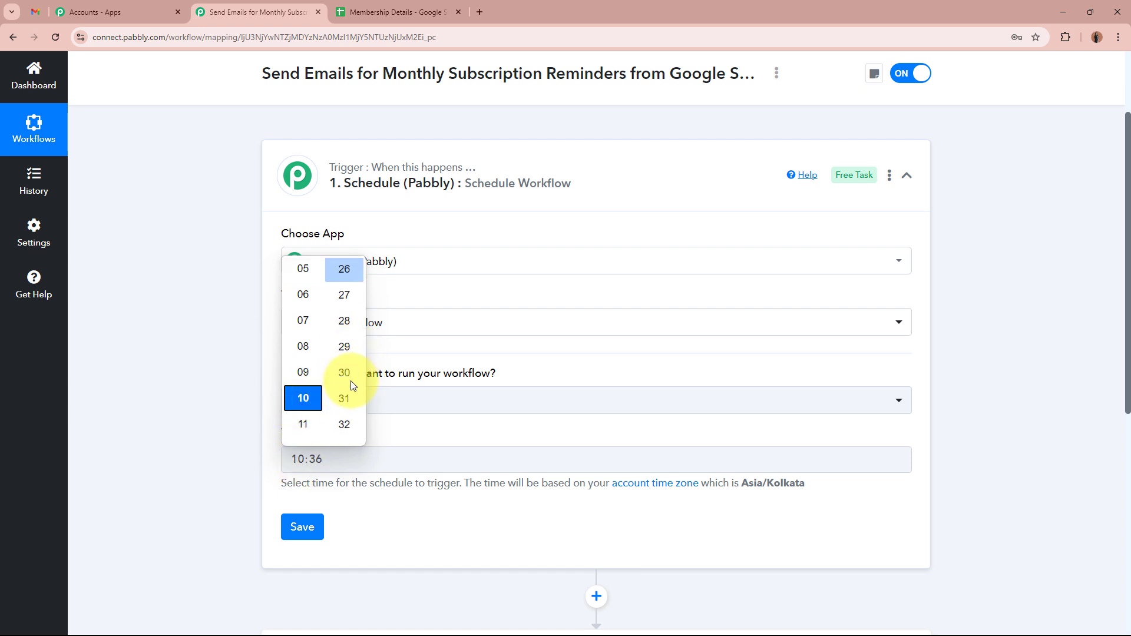
{"action": "left_click", "coordinate": [344, 357]}
{"action": "left_click", "coordinate": [187, 358]}
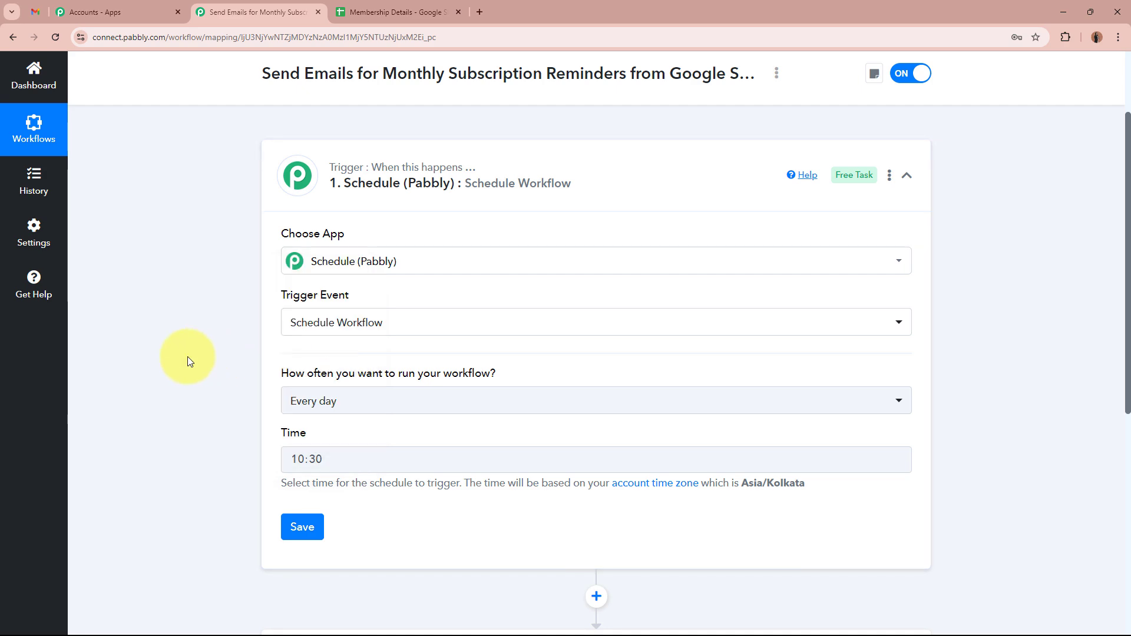
Save the daily 10:30 schedule for the workflow trigger
{"action": "left_click", "coordinate": [389, 12]}
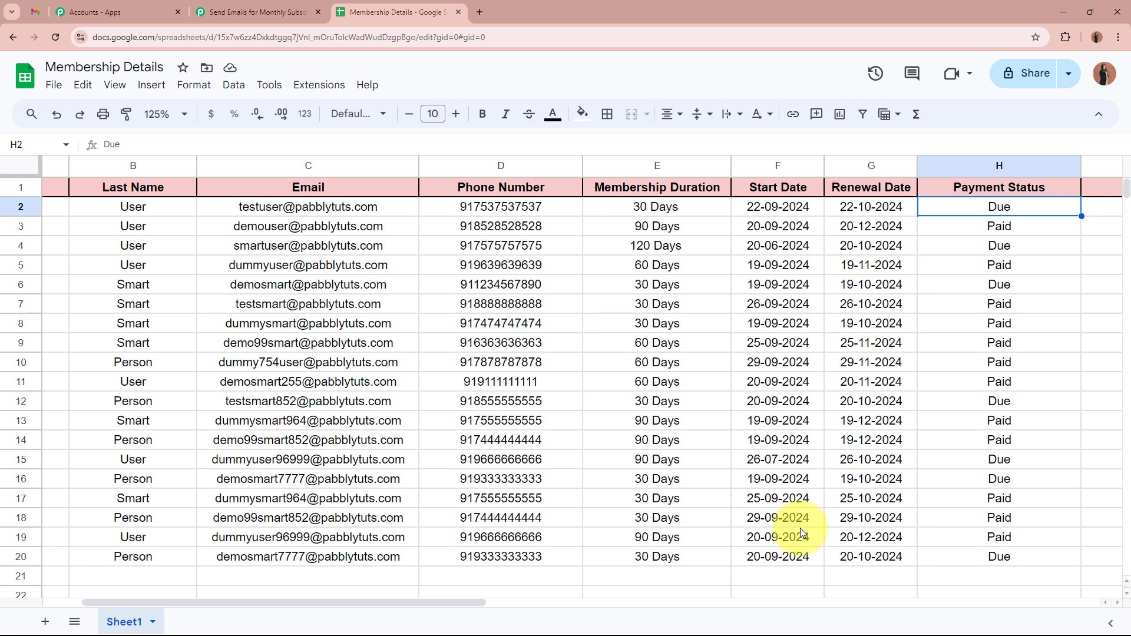
{"action": "left_click", "coordinate": [259, 11]}
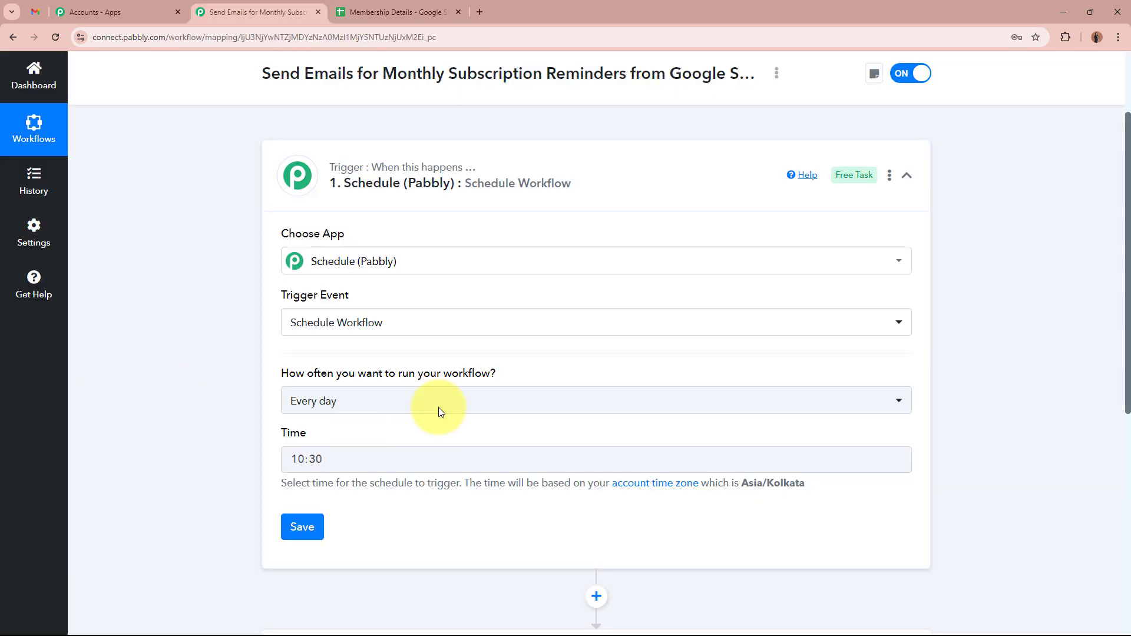
{"action": "scroll", "coordinate": [230, 385], "scroll_direction": "down", "scroll_amount": 3}
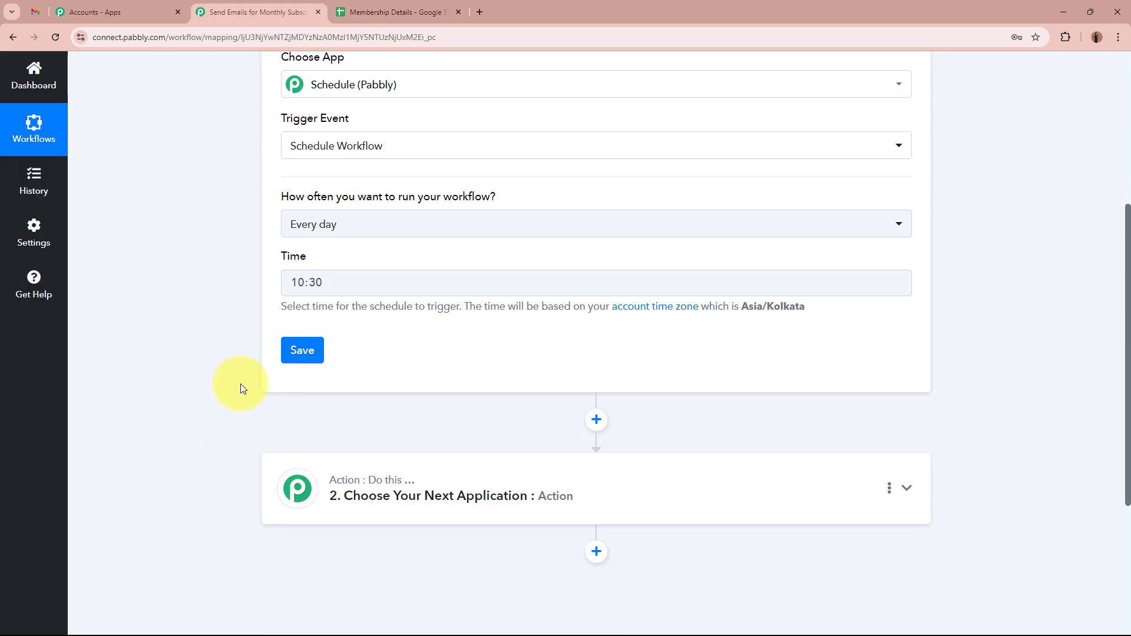
{"action": "left_click", "coordinate": [304, 353]}
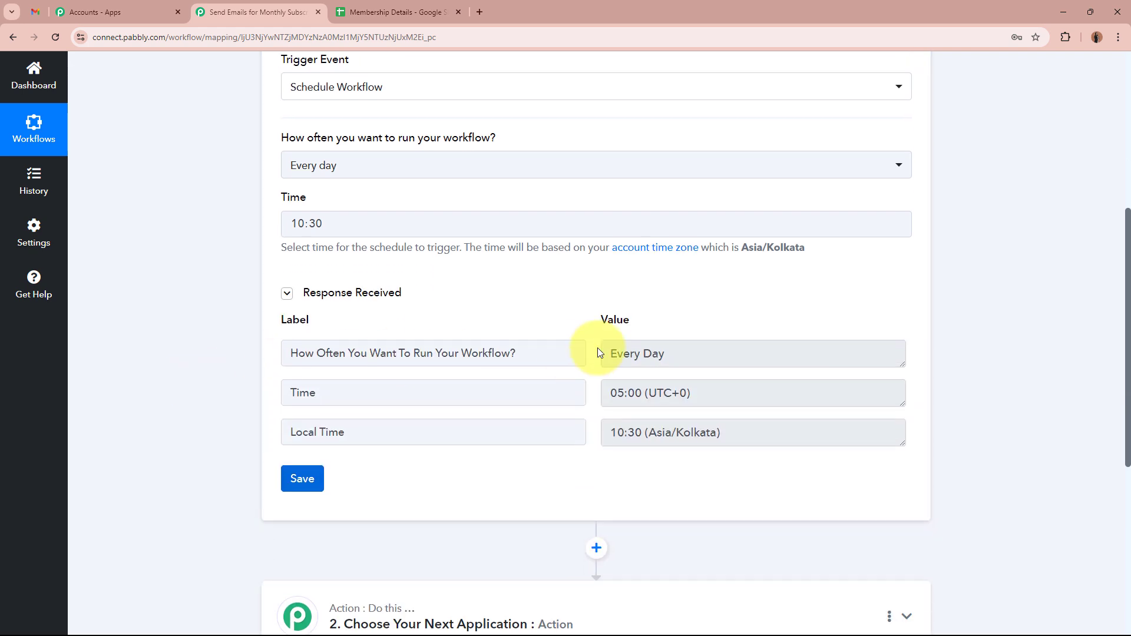
Check the run frequency, time and local time in the trigger's received response, and collapse the trigger step
{"action": "triple_click", "coordinate": [341, 353]}
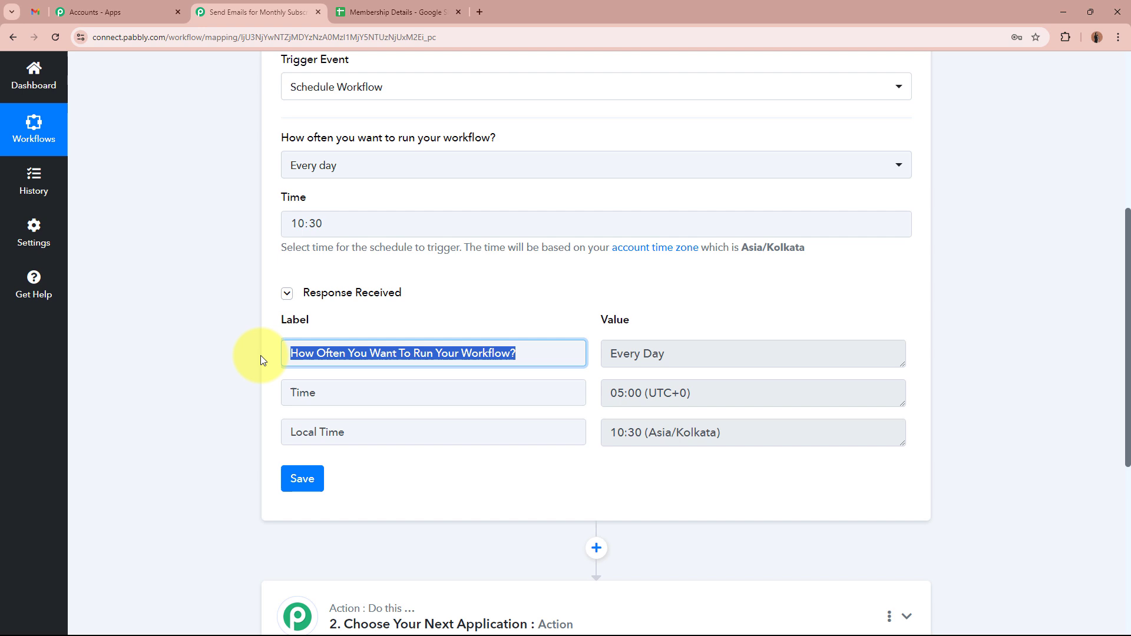
{"action": "triple_click", "coordinate": [804, 344]}
{"action": "triple_click", "coordinate": [362, 391]}
{"action": "left_click", "coordinate": [637, 394]}
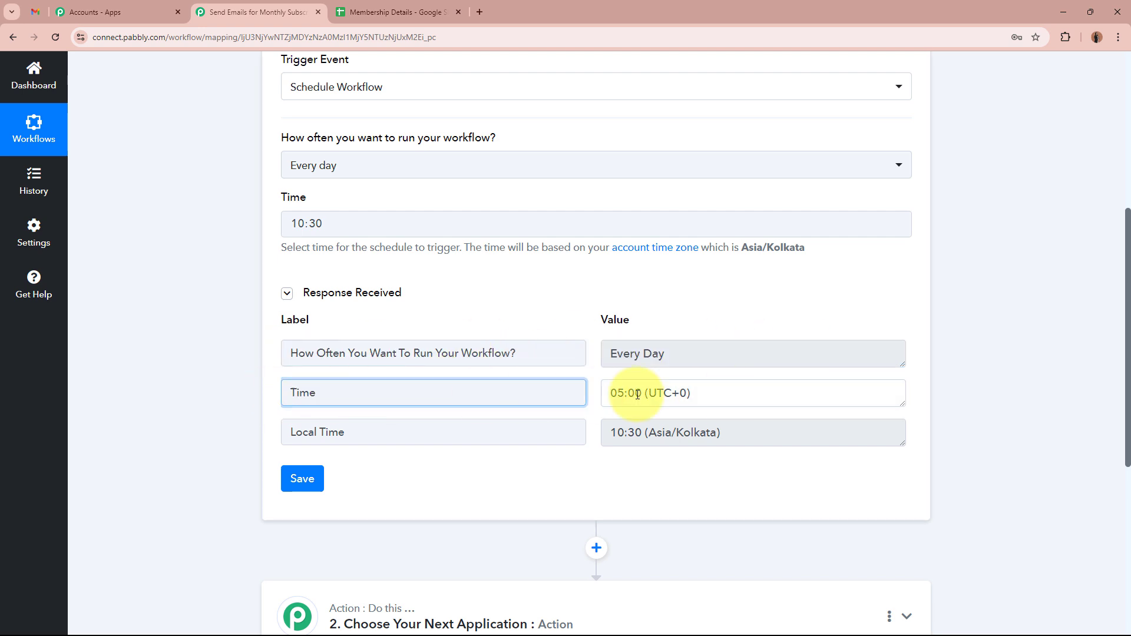
{"action": "triple_click", "coordinate": [638, 394]}
{"action": "triple_click", "coordinate": [328, 430]}
{"action": "left_click", "coordinate": [765, 442]}
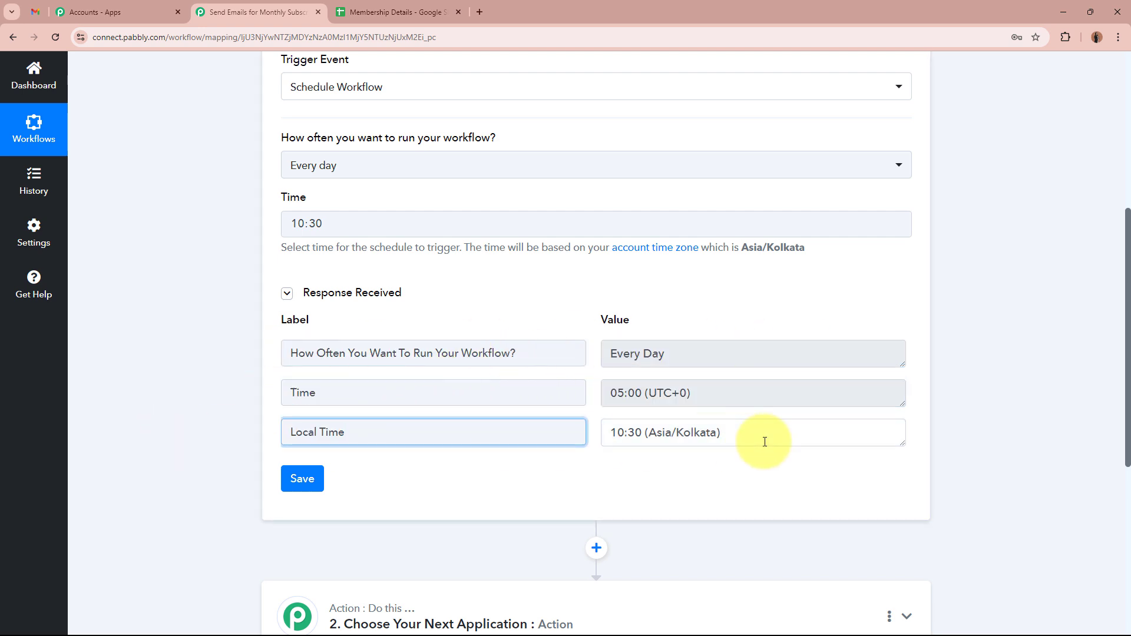
{"action": "triple_click", "coordinate": [764, 441]}
{"action": "left_click", "coordinate": [601, 480]}
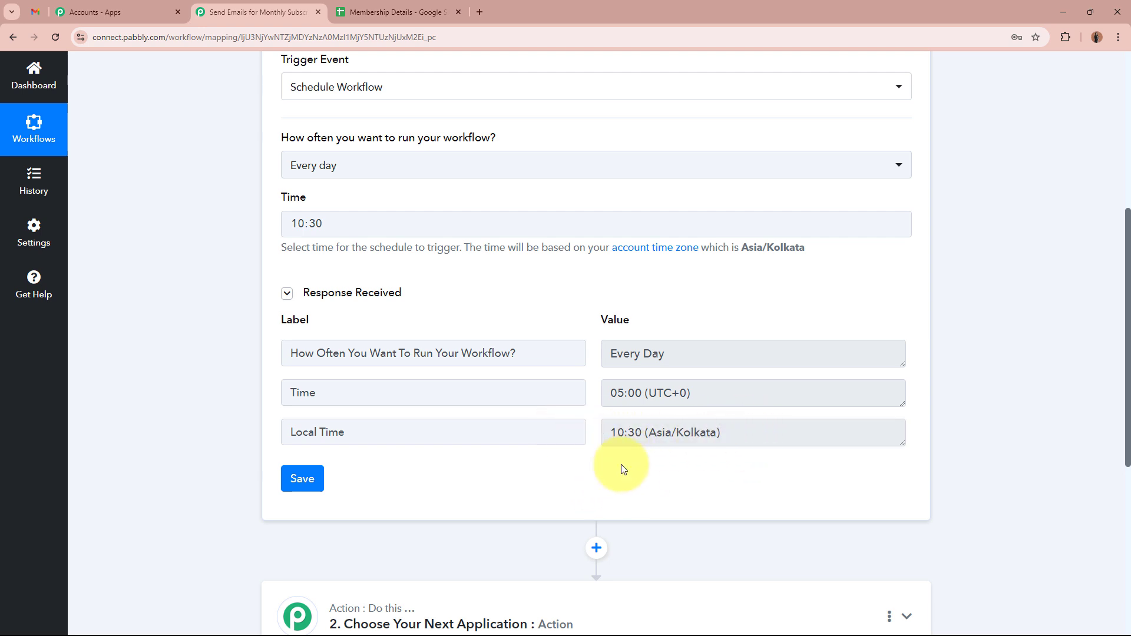
{"action": "scroll", "coordinate": [621, 466], "scroll_direction": "up", "scroll_amount": 5}
{"action": "left_click", "coordinate": [625, 233]}
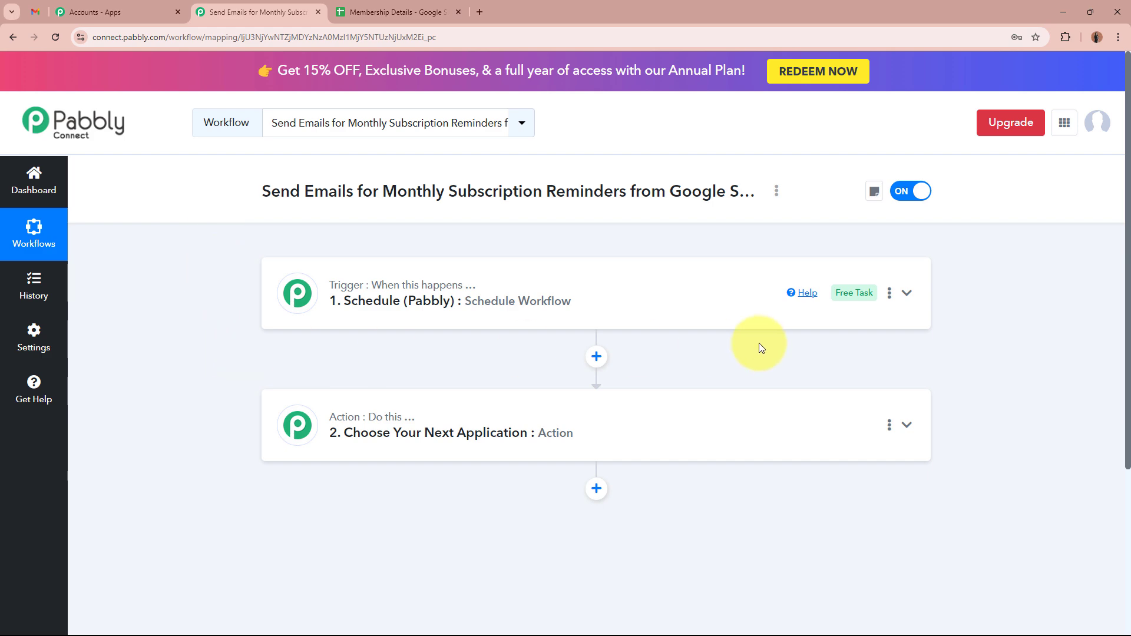
Review the member records from First Name to Renewal Date and the Payment Status column in the Membership Details sheet
{"action": "left_click", "coordinate": [368, 10]}
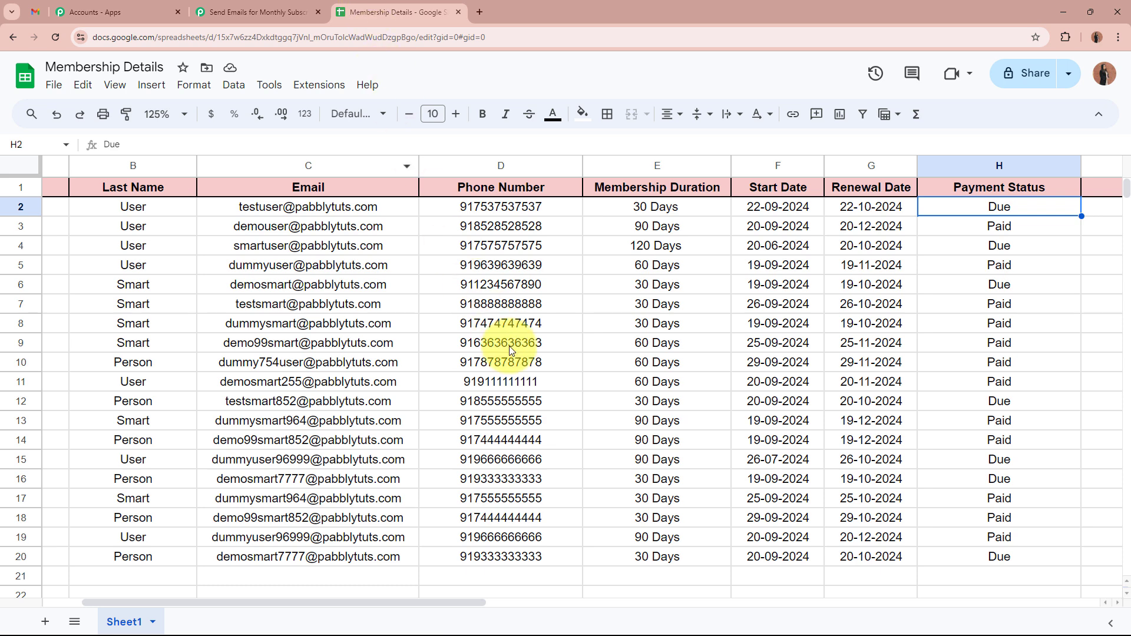
{"action": "left_click_drag", "start_coordinate": [66, 214], "coordinate": [1032, 555]}
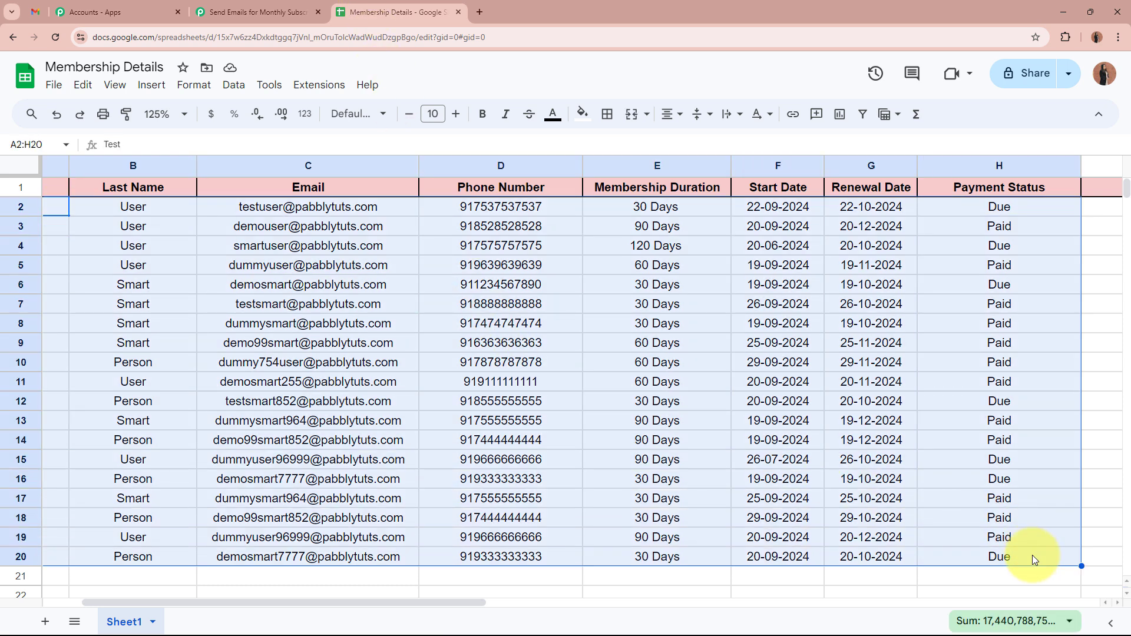
{"action": "left_click", "coordinate": [1006, 504]}
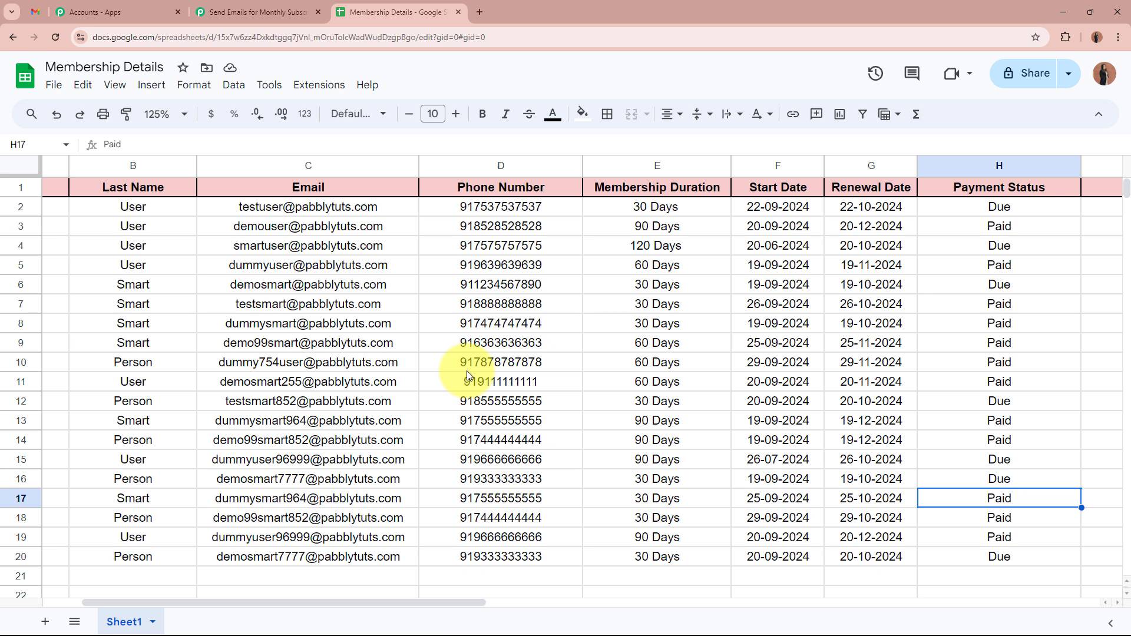
{"action": "left_click", "coordinate": [948, 205]}
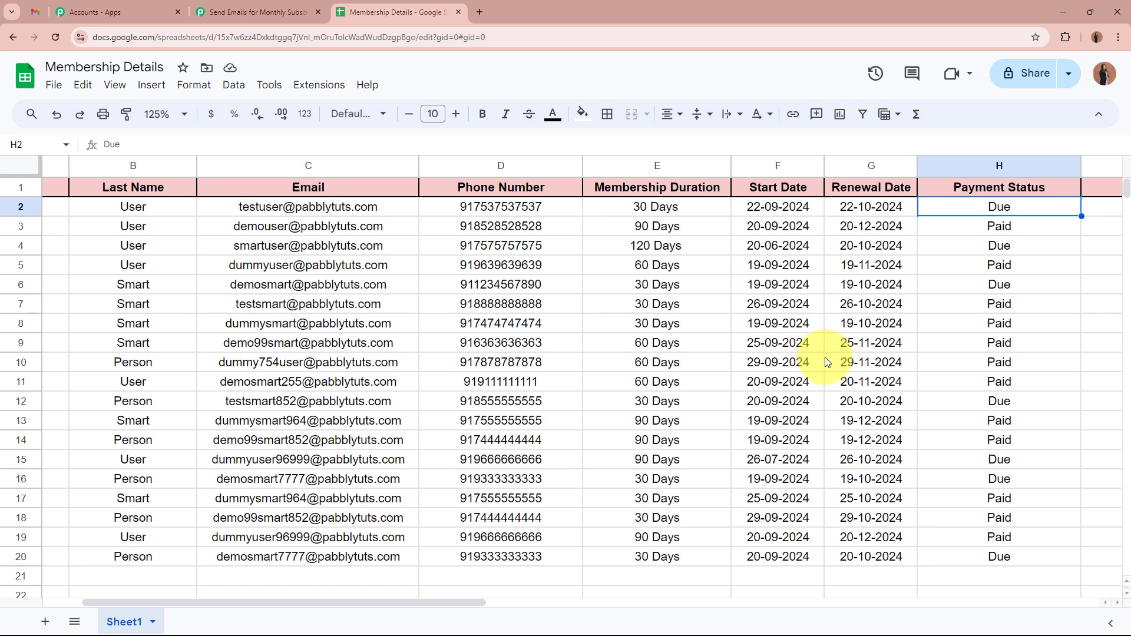
{"action": "left_click", "coordinate": [1021, 231]}
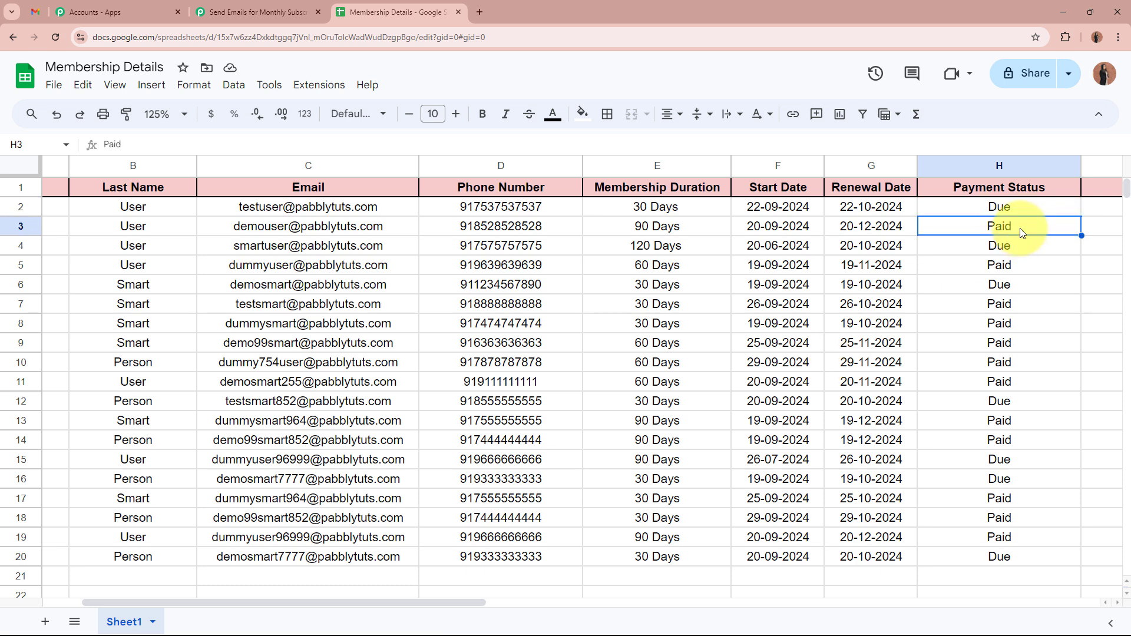
{"action": "left_click", "coordinate": [1014, 209]}
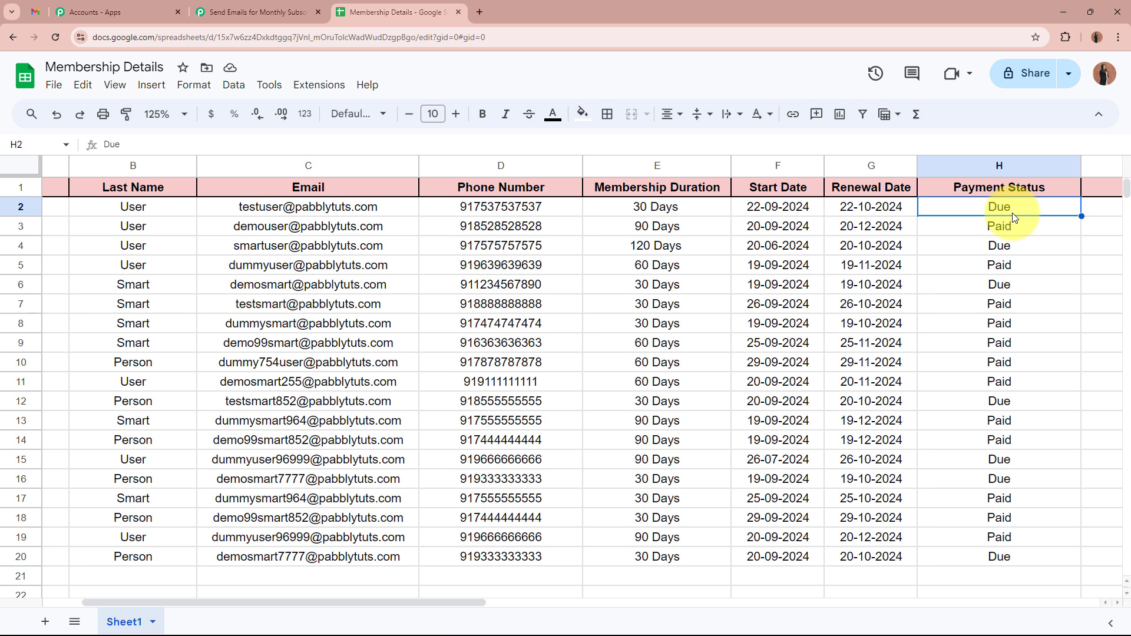
{"action": "left_click_drag", "start_coordinate": [340, 602], "coordinate": [302, 605]}
{"action": "left_click_drag", "start_coordinate": [106, 206], "coordinate": [107, 226]}
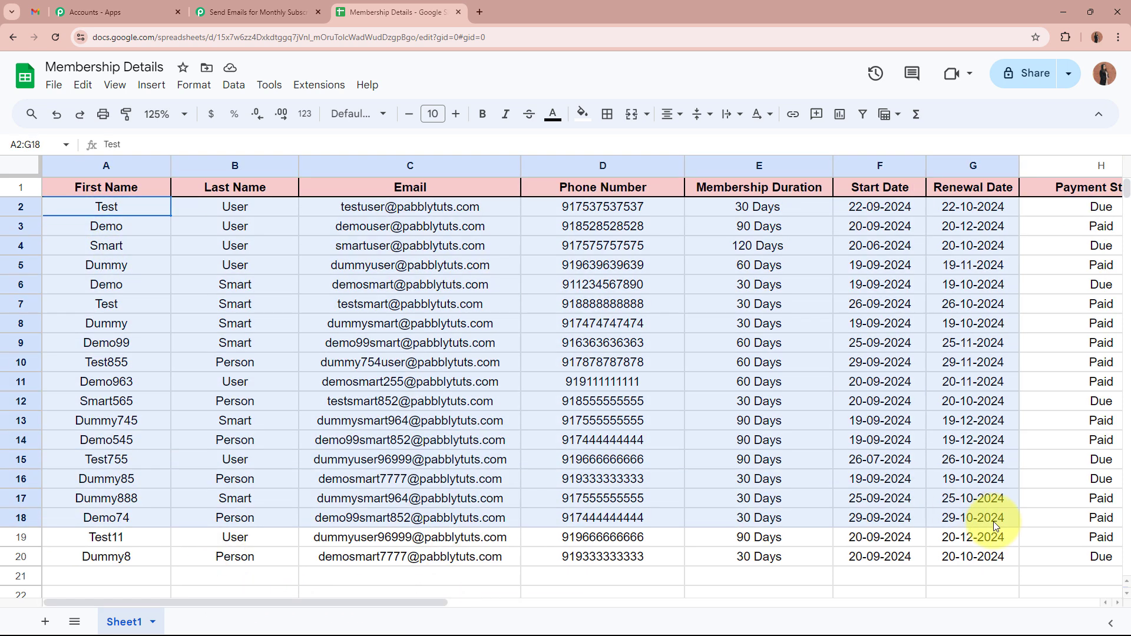
{"action": "left_click", "coordinate": [993, 521]}
{"action": "left_click_drag", "start_coordinate": [404, 603], "coordinate": [479, 602]}
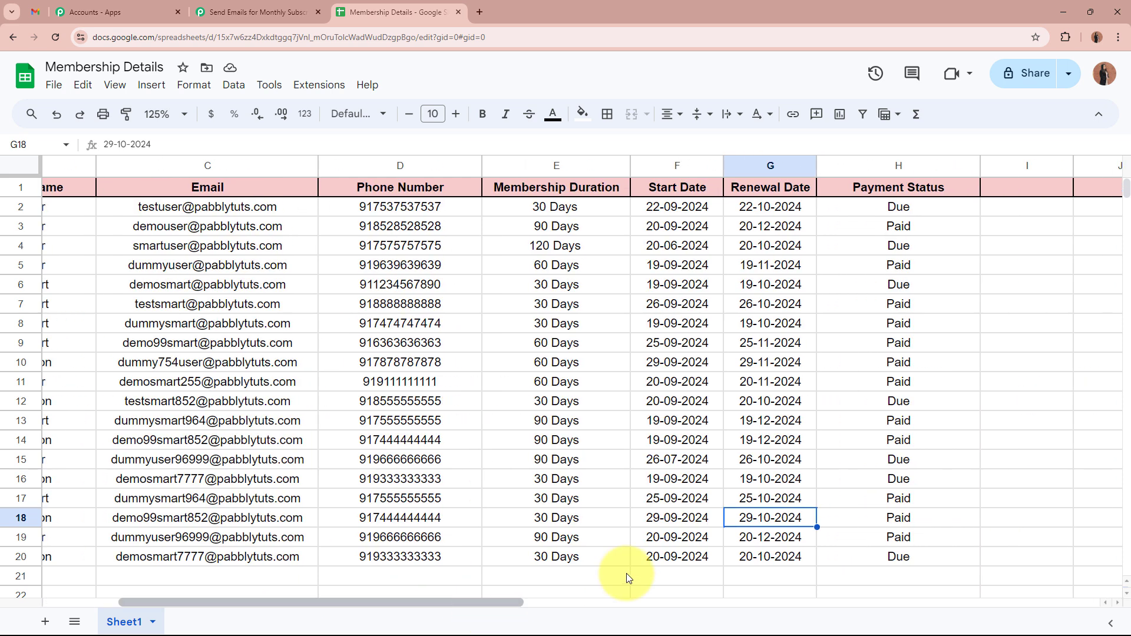
{"action": "left_click_drag", "start_coordinate": [866, 206], "coordinate": [891, 520]}
{"action": "left_click", "coordinate": [890, 519]}
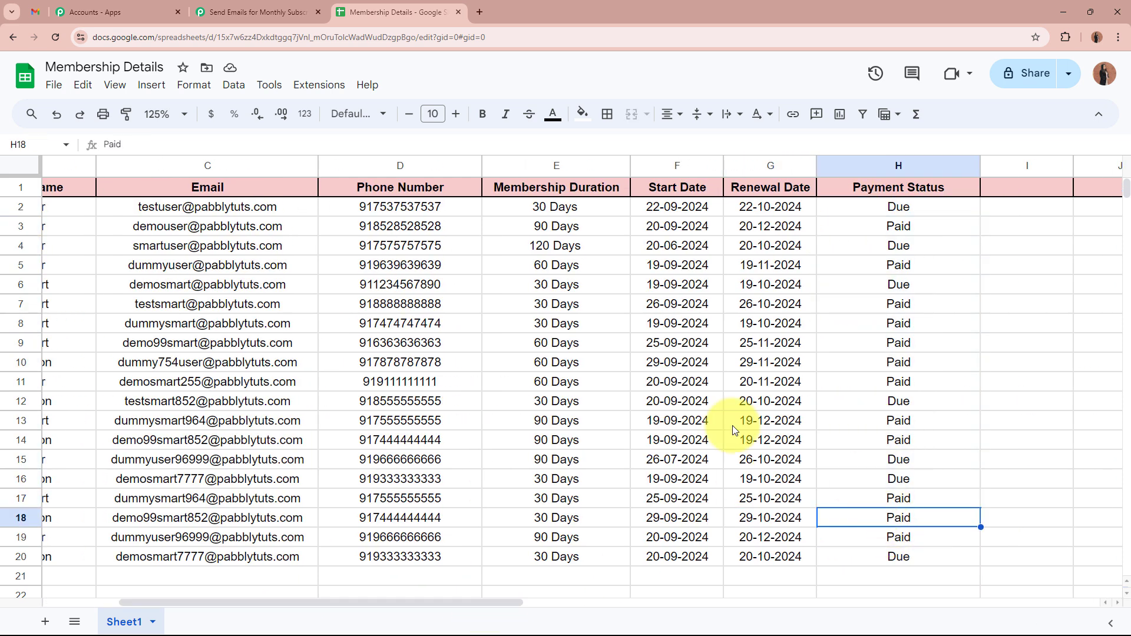
{"action": "left_click_drag", "start_coordinate": [170, 602], "coordinate": [86, 589]}
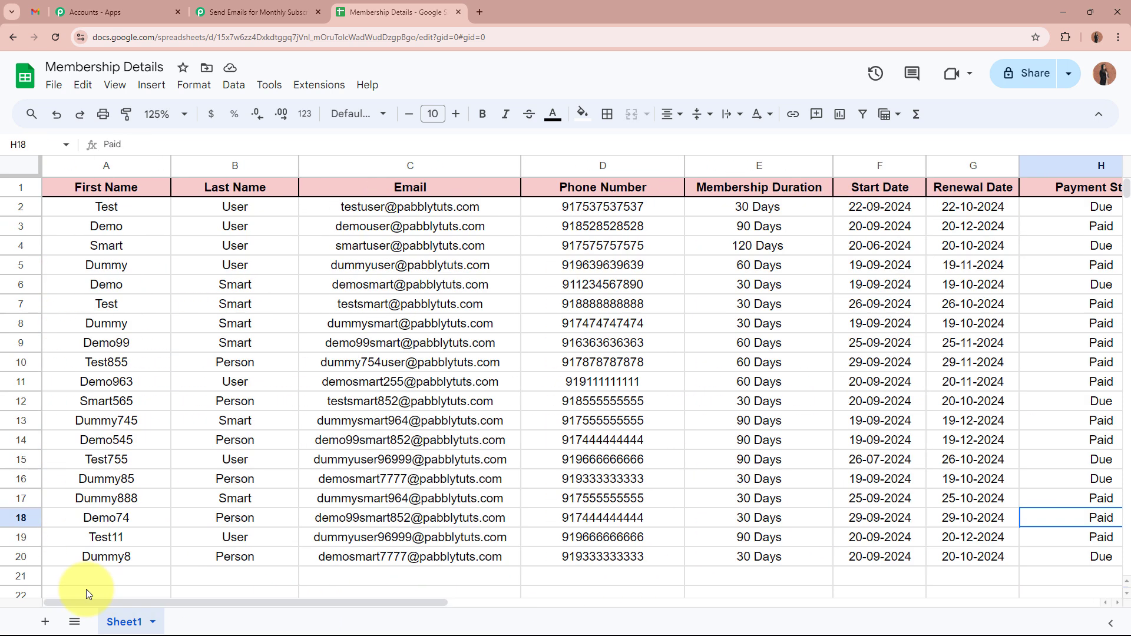
Return to the workflow and choose Google Sheets as the application of the second step
{"action": "left_click", "coordinate": [233, 17]}
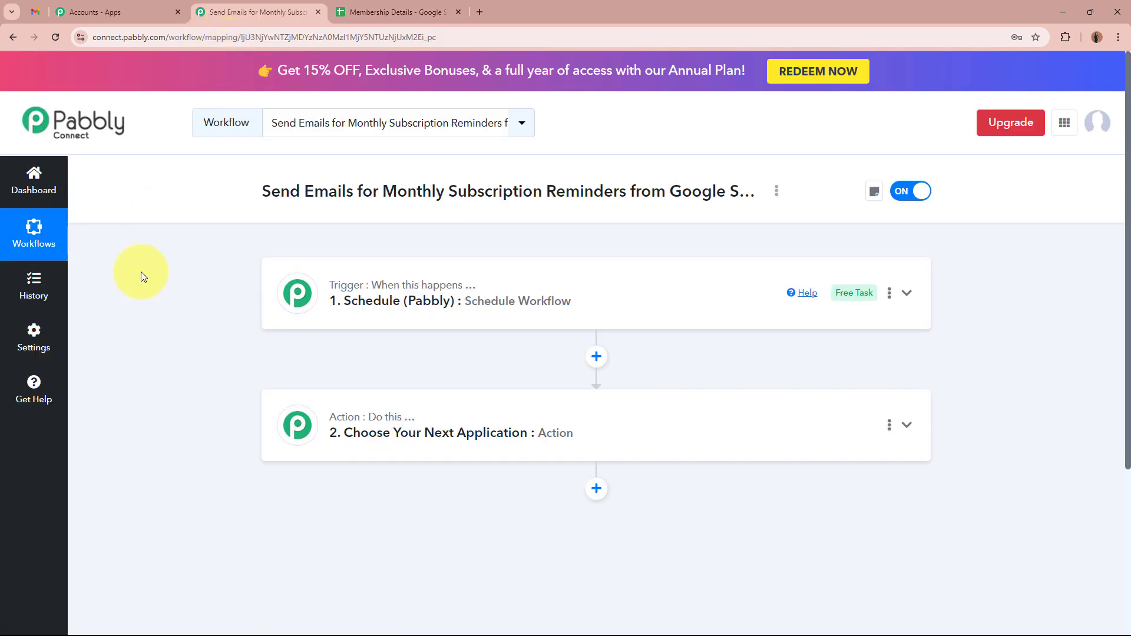
{"action": "scroll", "coordinate": [118, 366], "scroll_direction": "down", "scroll_amount": 2}
{"action": "left_click", "coordinate": [609, 298]}
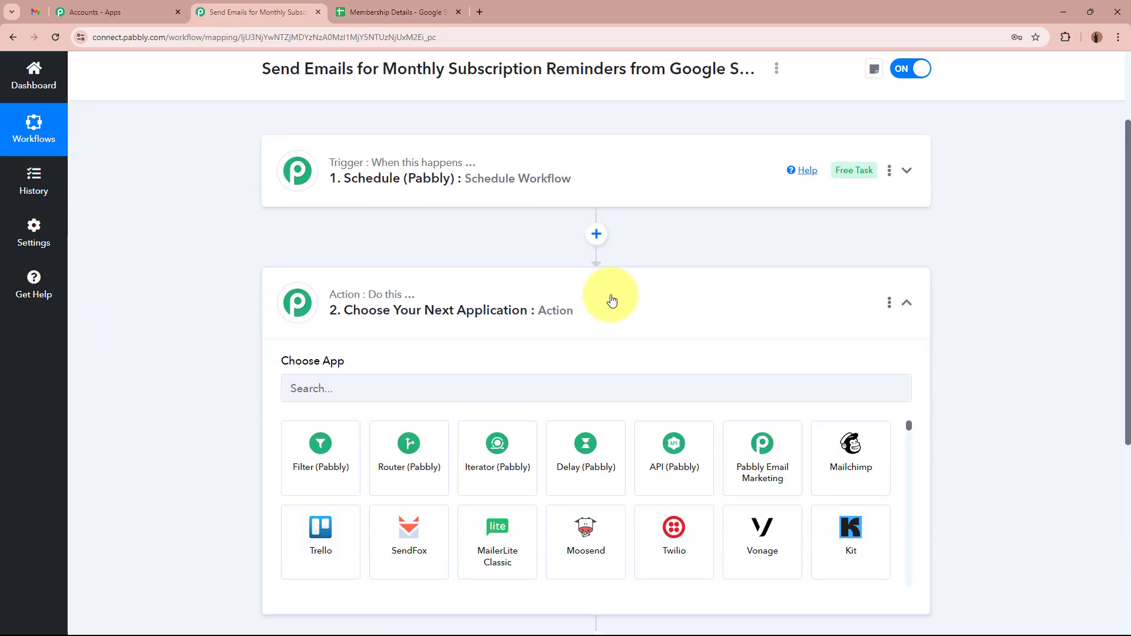
{"action": "scroll", "coordinate": [611, 300], "scroll_direction": "down", "scroll_amount": 1}
{"action": "left_click", "coordinate": [611, 298]}
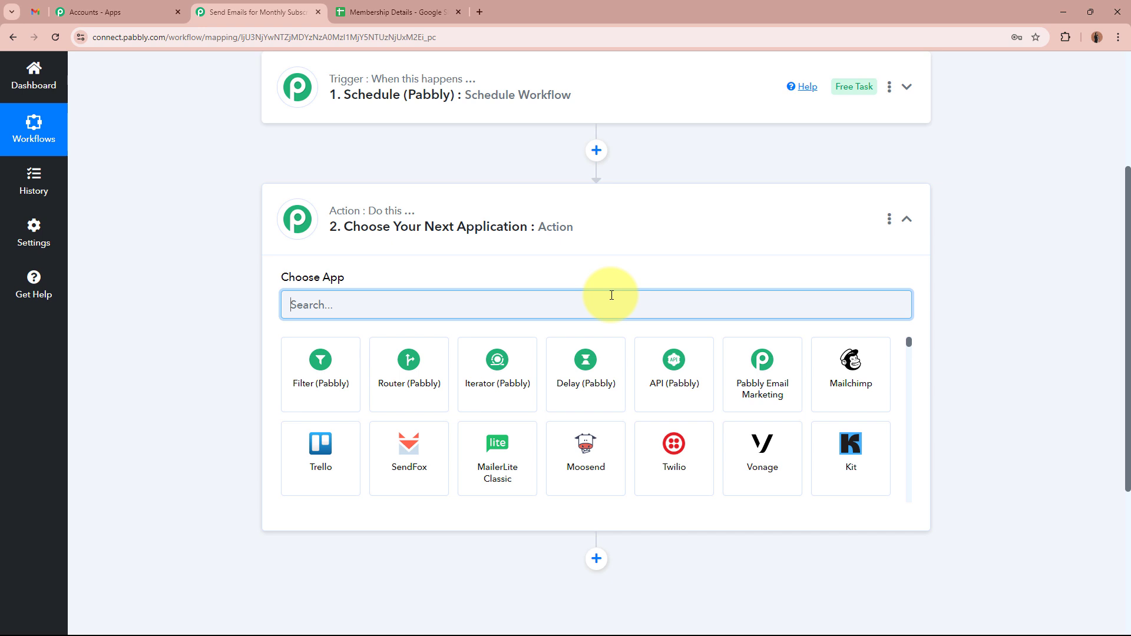
{"action": "type", "text": "Google"}
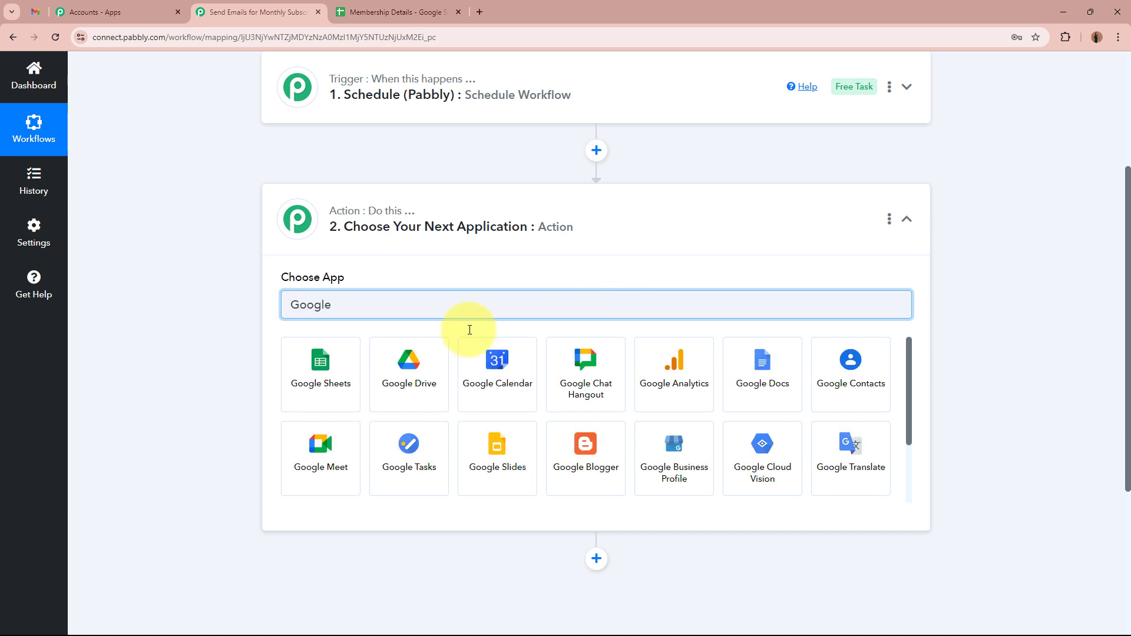
{"action": "left_click", "coordinate": [328, 373]}
Examine the member rows and the payment statuses marked Due in the spreadsheet, and return to the Google Sheets action
{"action": "left_click", "coordinate": [414, 9]}
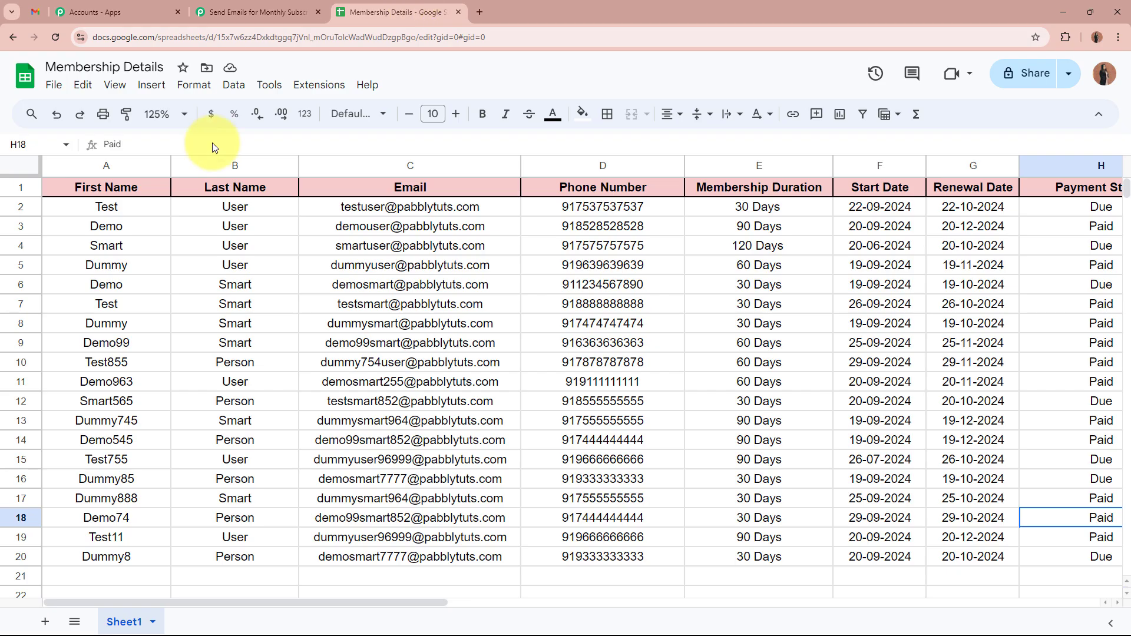
{"action": "left_click_drag", "start_coordinate": [147, 189], "coordinate": [1116, 520]}
{"action": "left_click", "coordinate": [1101, 480]}
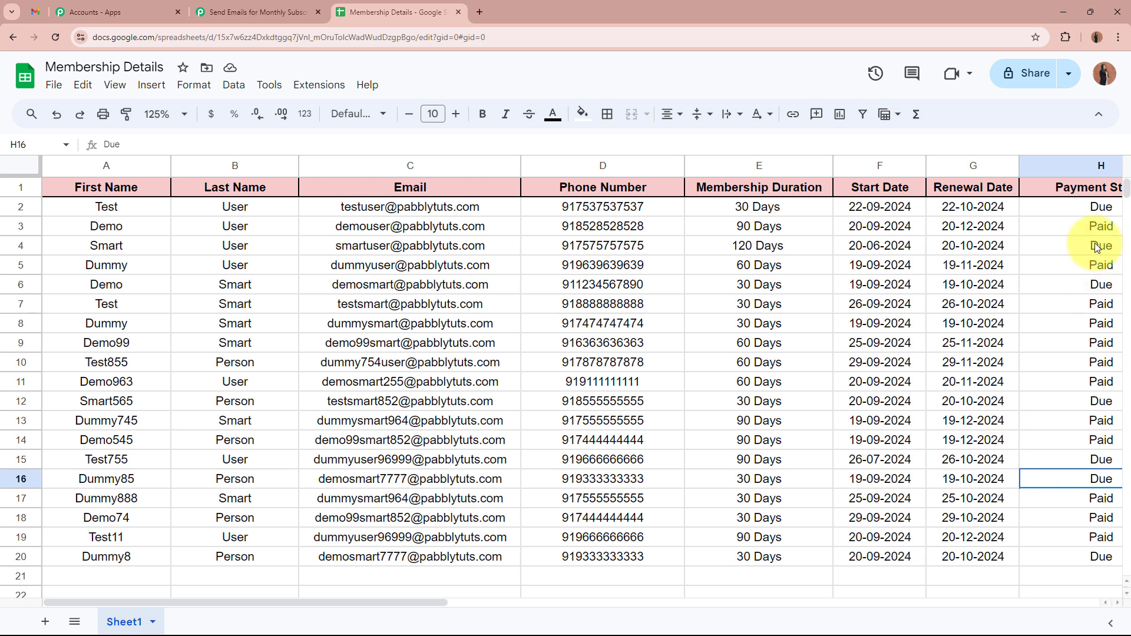
{"action": "left_click_drag", "start_coordinate": [1098, 247], "coordinate": [1101, 480]}
{"action": "left_click", "coordinate": [1101, 481]}
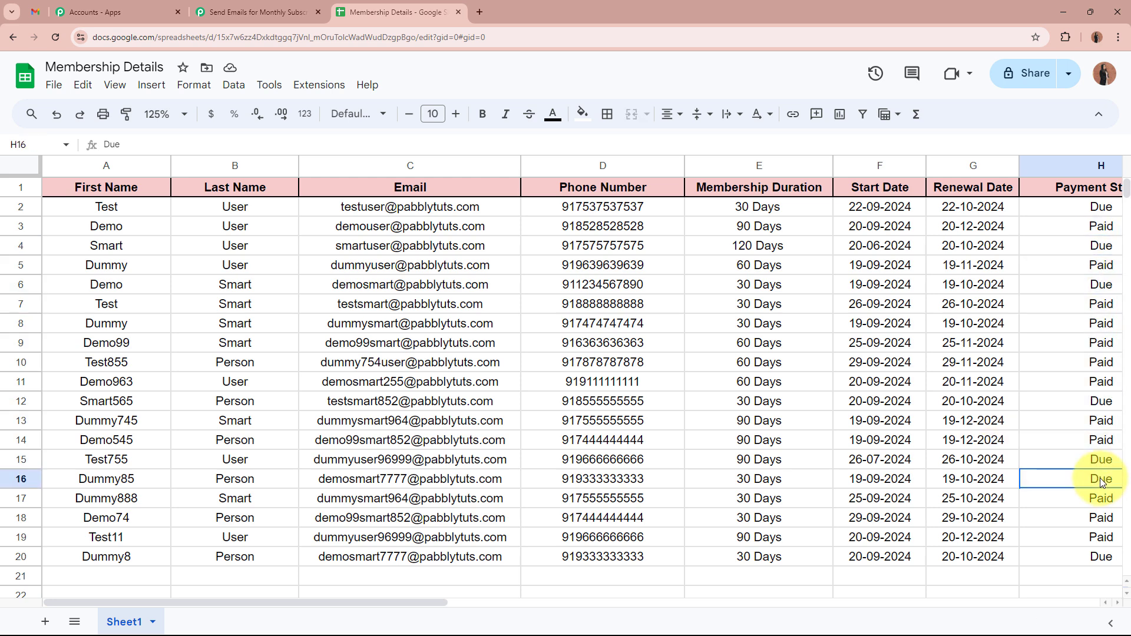
{"action": "left_click", "coordinate": [294, 12]}
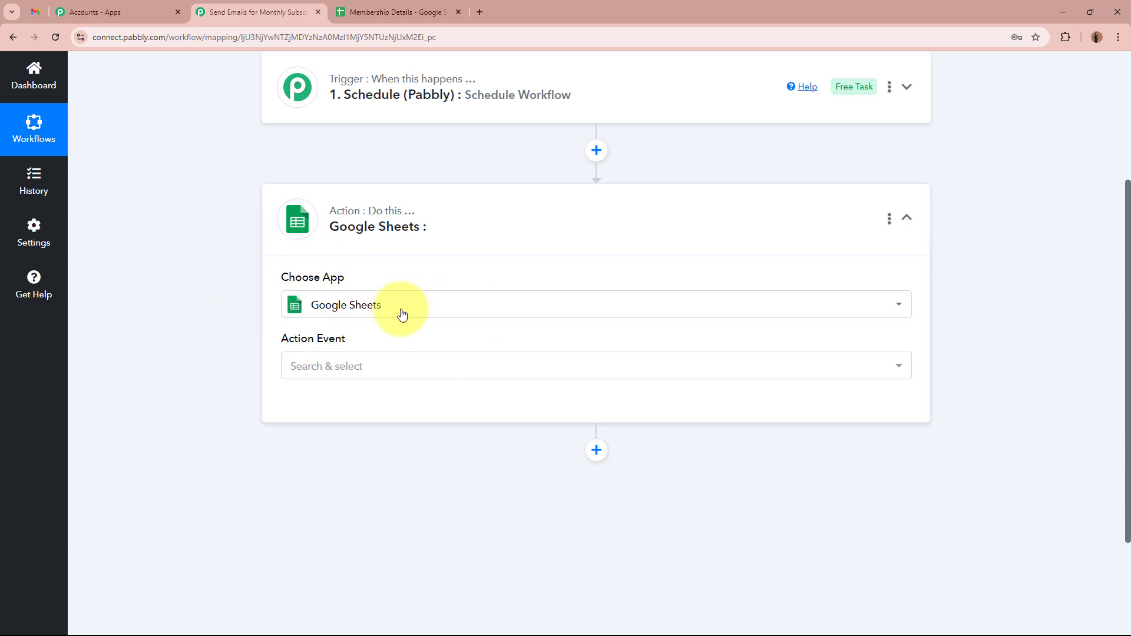
{"action": "left_click", "coordinate": [383, 10]}
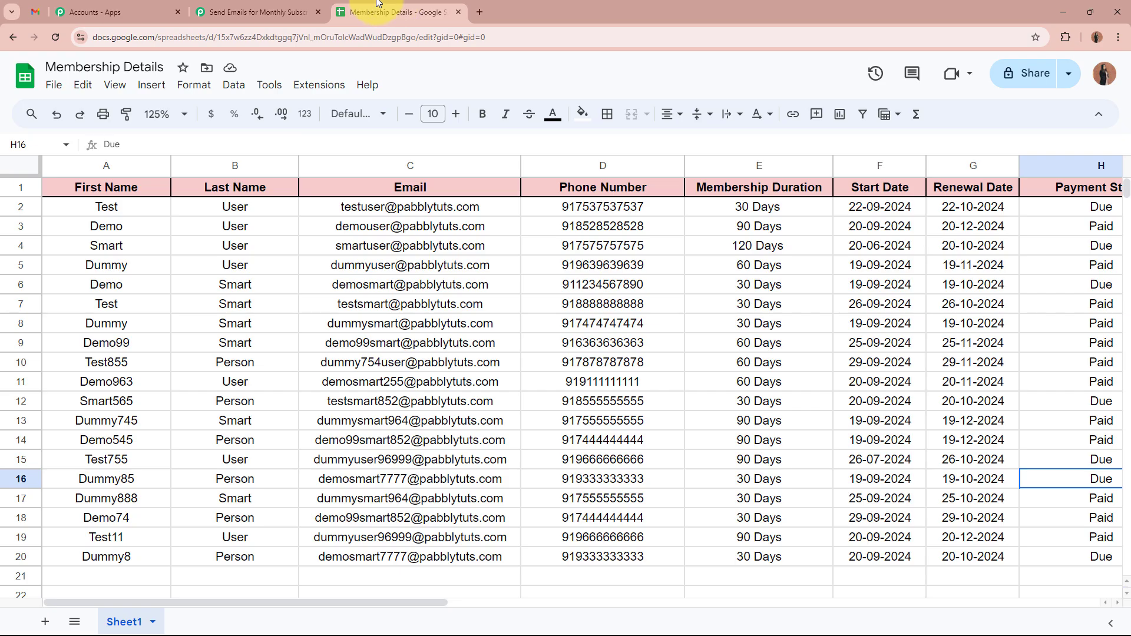
{"action": "left_click", "coordinate": [270, 10]}
Check the Payment Status column in the sheet, and set the Google Sheets action event to Lookup Spreadsheet Rows V2
{"action": "left_click", "coordinate": [356, 365]}
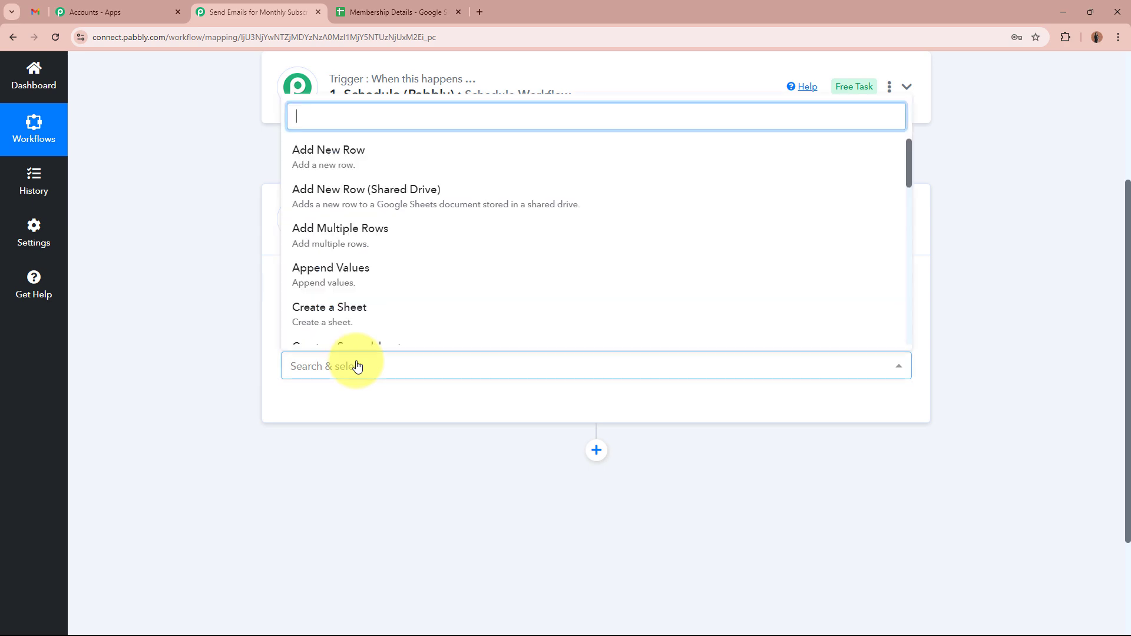
{"action": "left_click", "coordinate": [439, 12]}
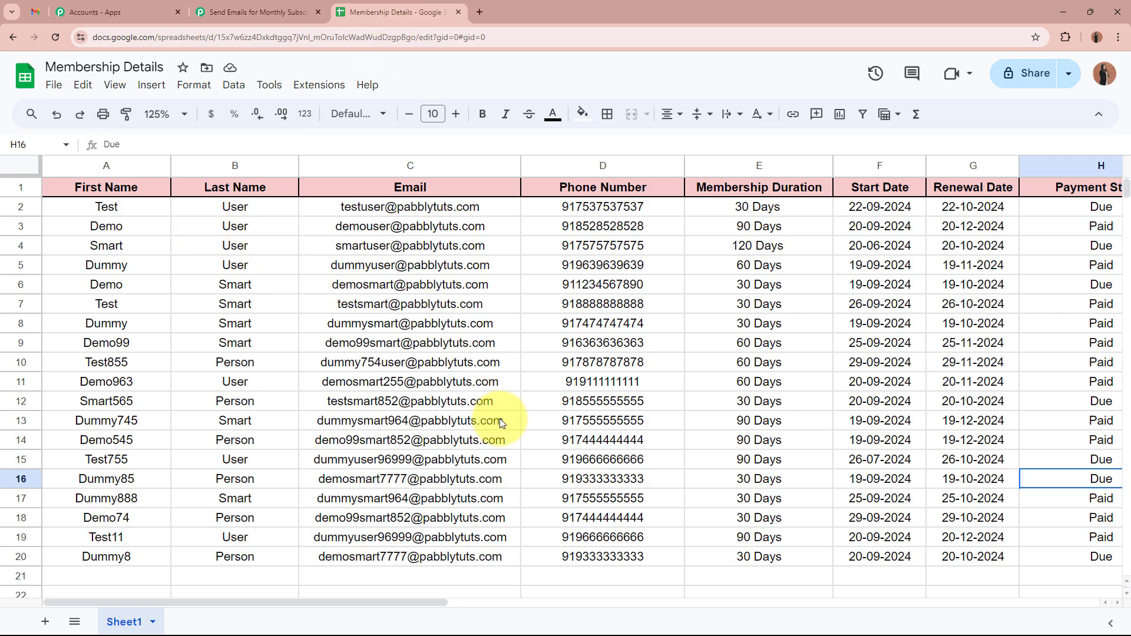
{"action": "left_click_drag", "start_coordinate": [391, 604], "coordinate": [461, 605]}
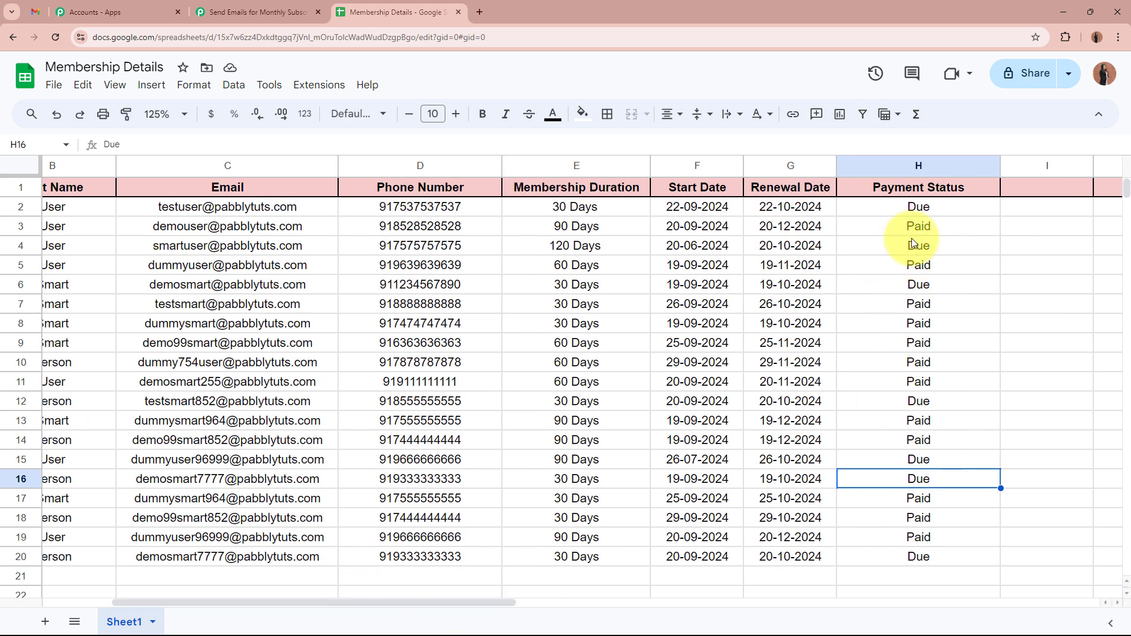
{"action": "left_click", "coordinate": [907, 207]}
{"action": "left_click_drag", "start_coordinate": [907, 207], "coordinate": [904, 556]}
{"action": "left_click", "coordinate": [893, 464]}
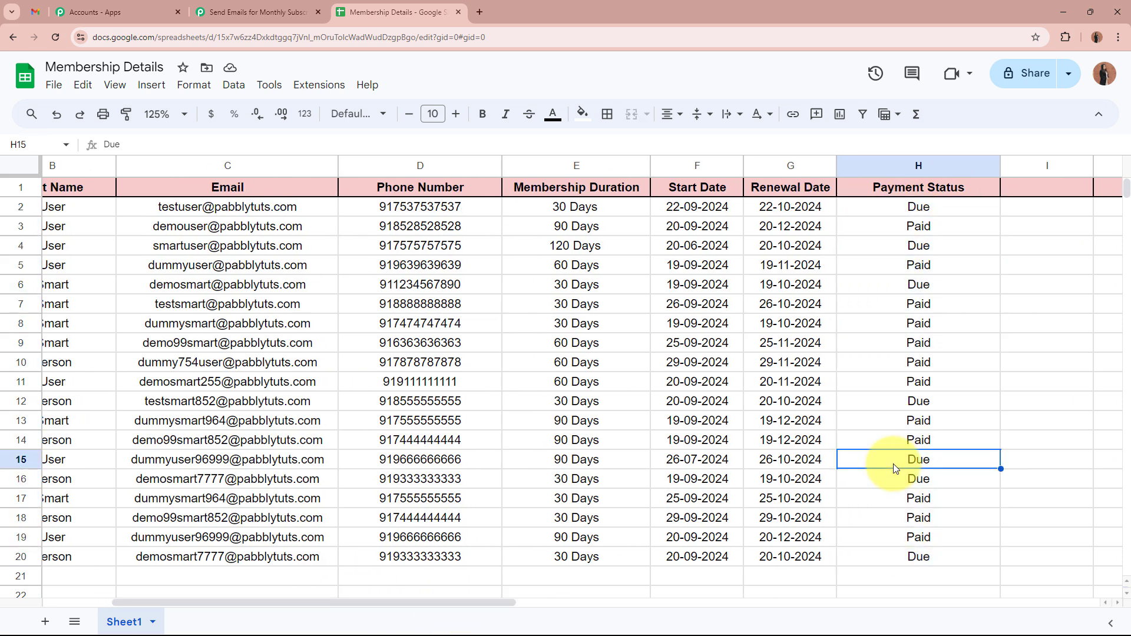
{"action": "left_click", "coordinate": [265, 13]}
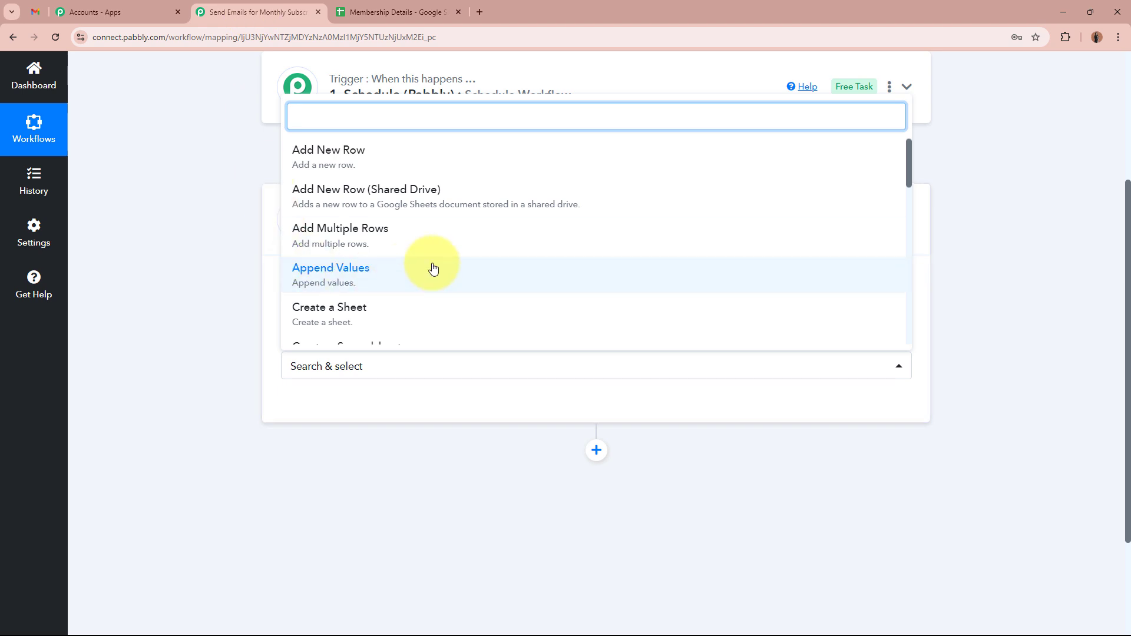
{"action": "scroll", "coordinate": [430, 269], "scroll_direction": "down", "scroll_amount": 2}
{"action": "scroll", "coordinate": [433, 268], "scroll_direction": "down", "scroll_amount": 4}
{"action": "left_click", "coordinate": [406, 175]}
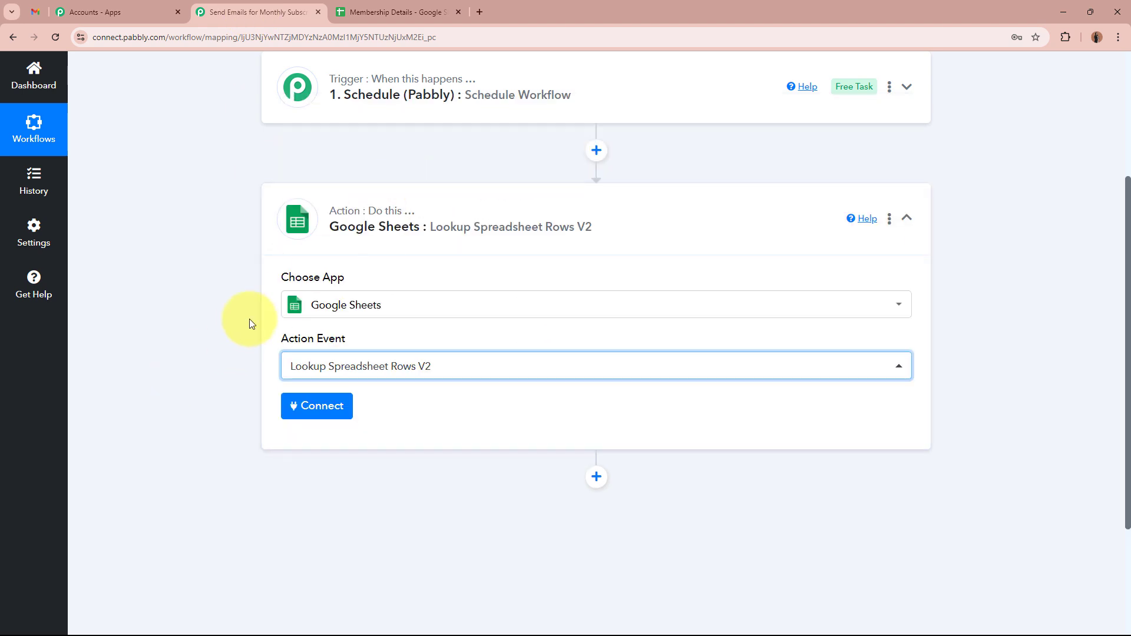
Review the Payment Status entries of all members in the Membership Details sheet, and return to the workflow
{"action": "left_click", "coordinate": [392, 12]}
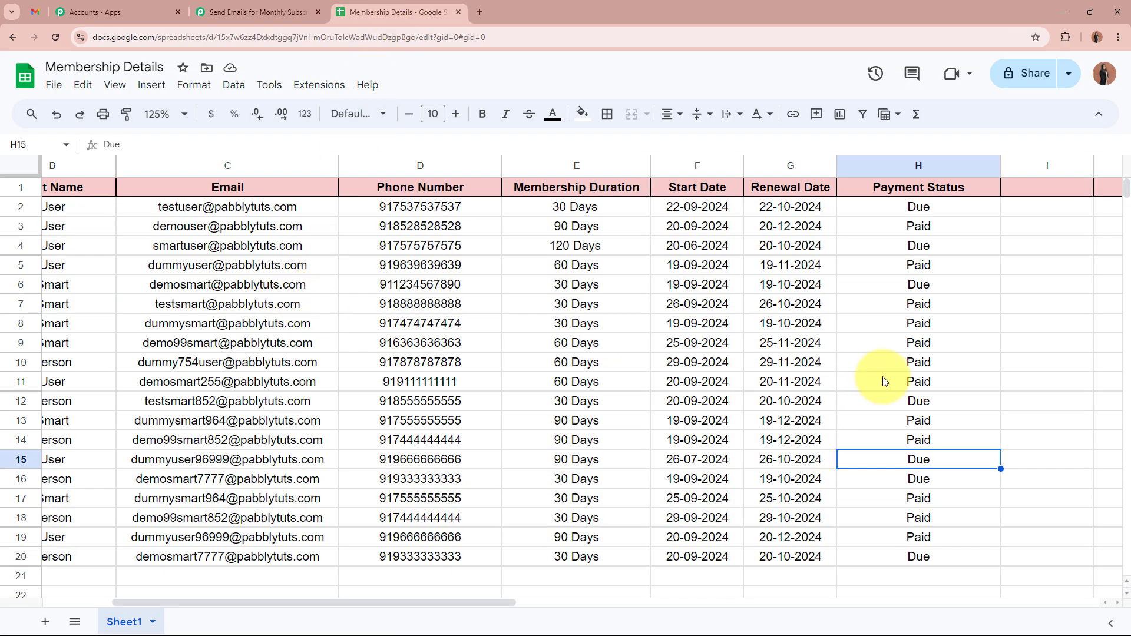
{"action": "left_click_drag", "start_coordinate": [910, 201], "coordinate": [895, 560]}
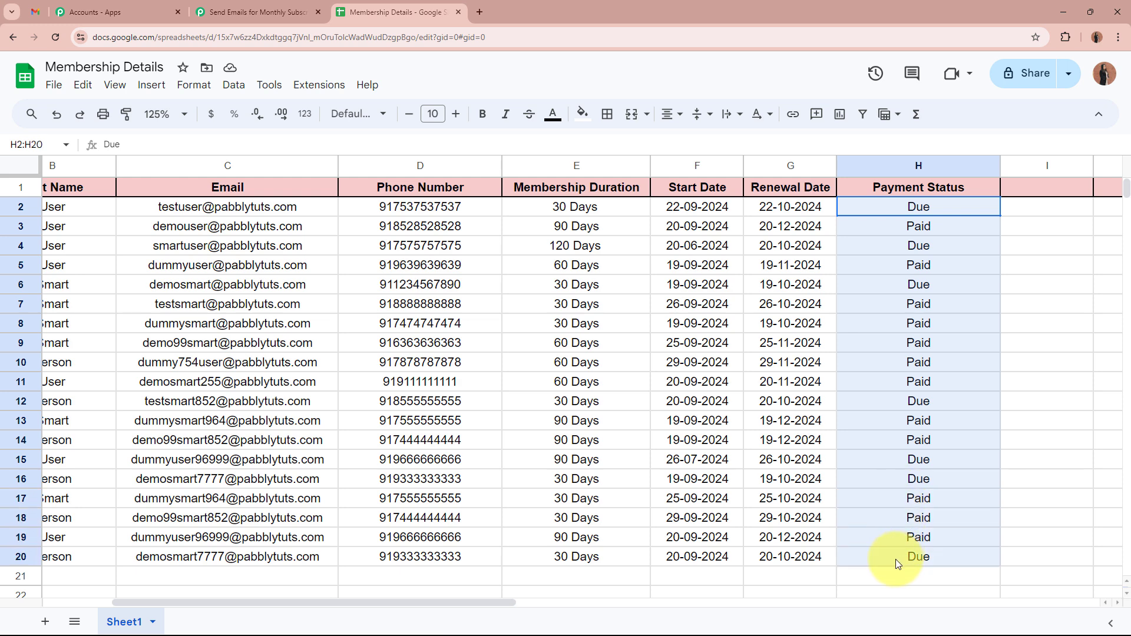
{"action": "left_click", "coordinate": [1048, 467]}
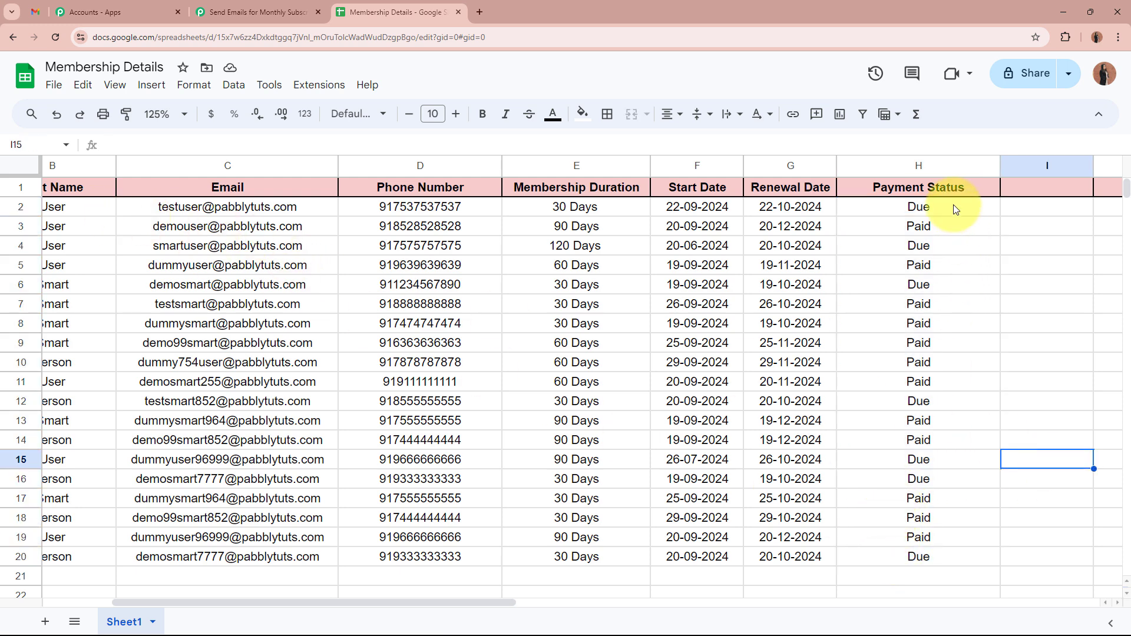
{"action": "left_click_drag", "start_coordinate": [953, 204], "coordinate": [942, 556]}
{"action": "left_click", "coordinate": [1057, 456]}
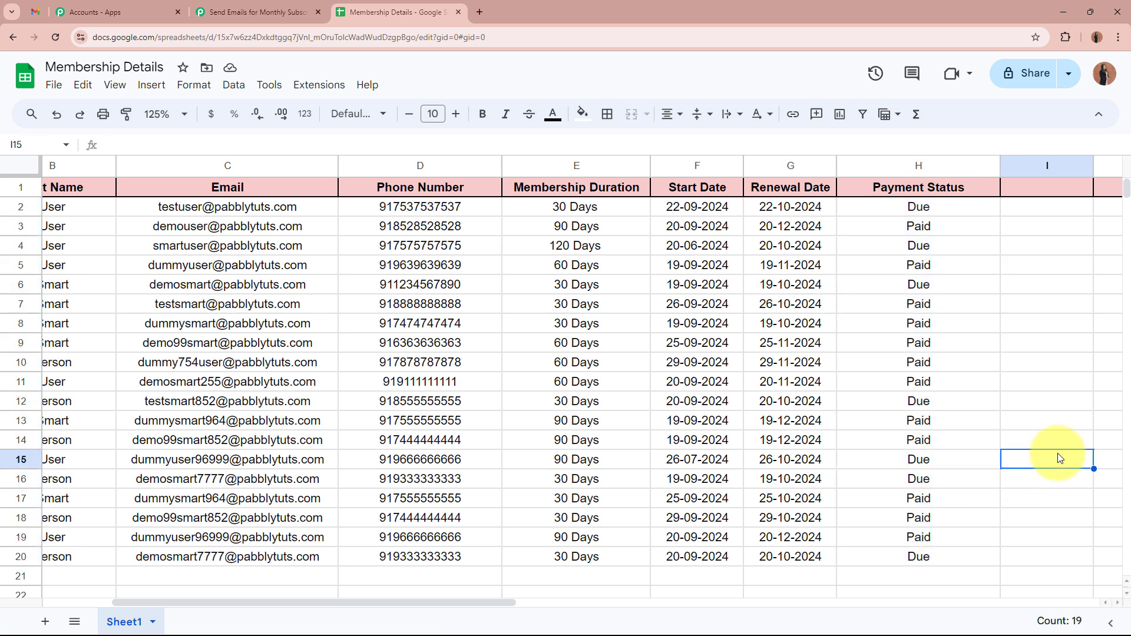
{"action": "left_click", "coordinate": [277, 12]}
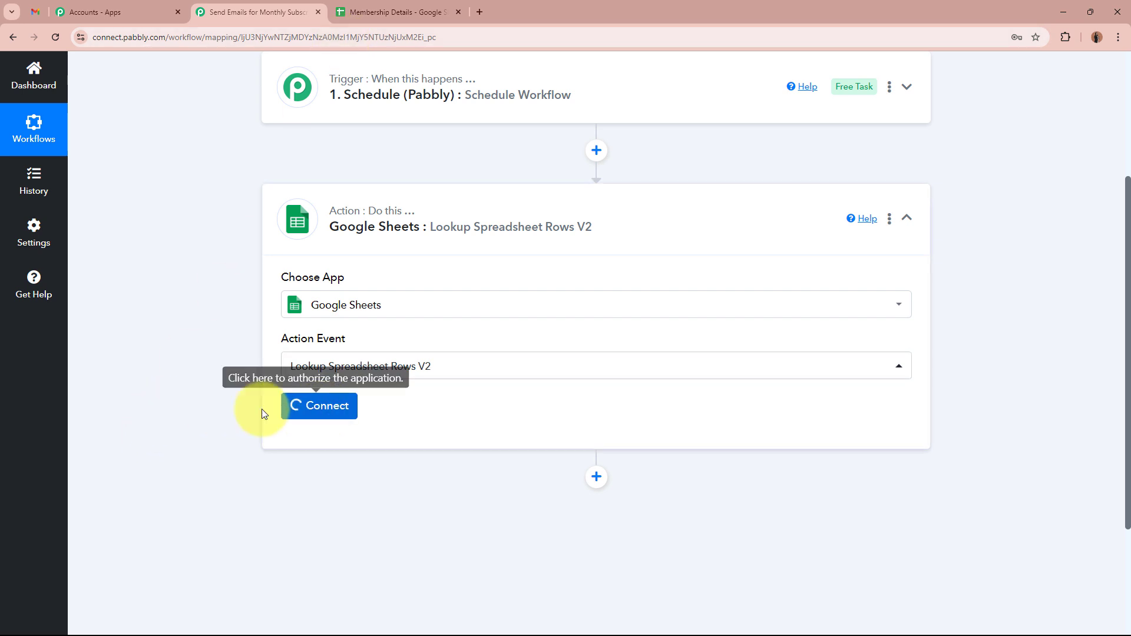
Connect the Google Sheets action through a new connection, signing in with Google and allowing access to the account
{"action": "left_click", "coordinate": [290, 406]}
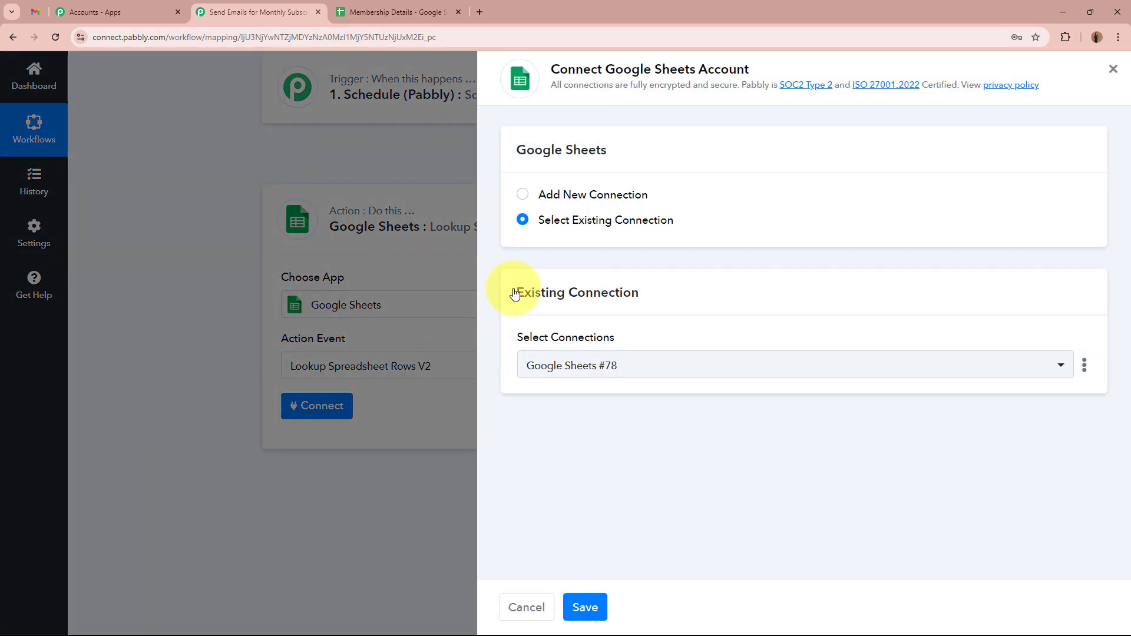
{"action": "left_click", "coordinate": [522, 195]}
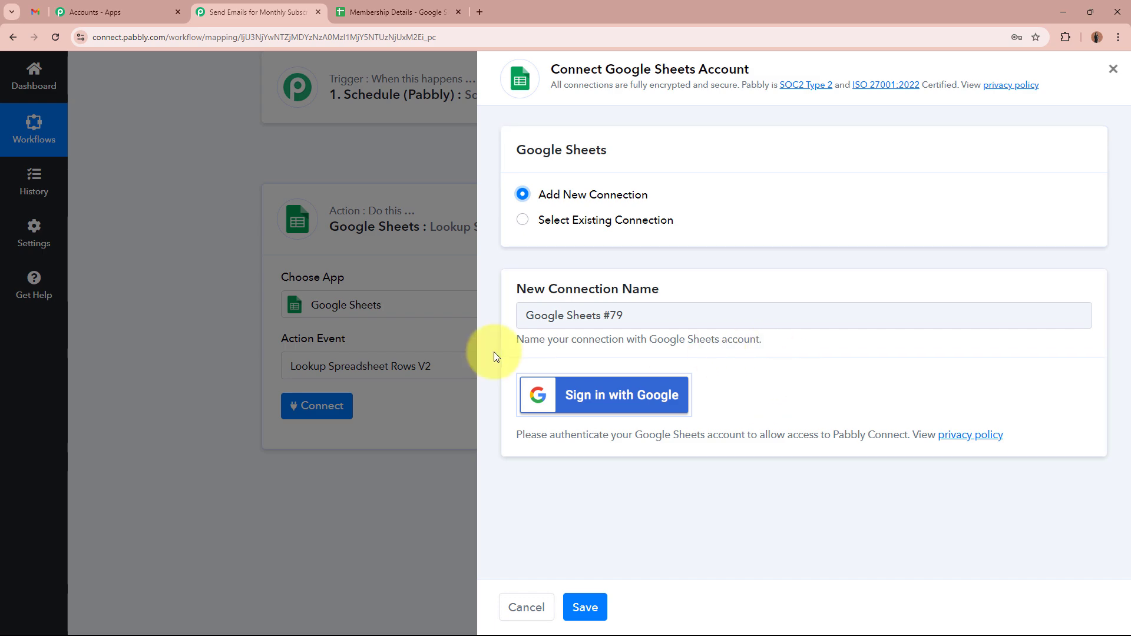
{"action": "left_click", "coordinate": [644, 392]}
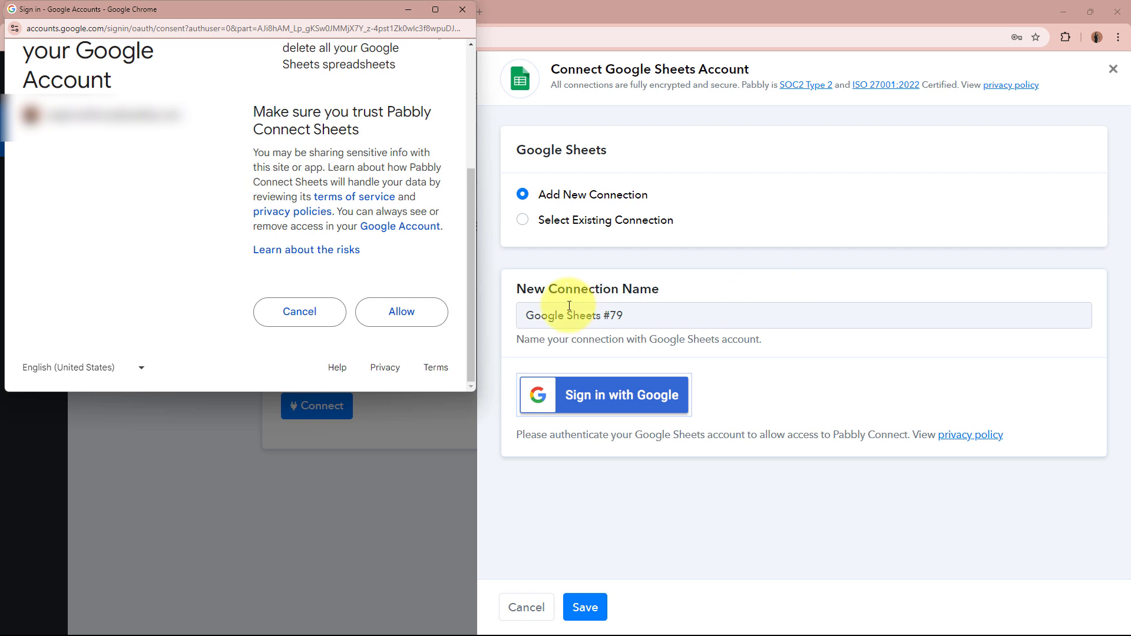
{"action": "left_click", "coordinate": [399, 322]}
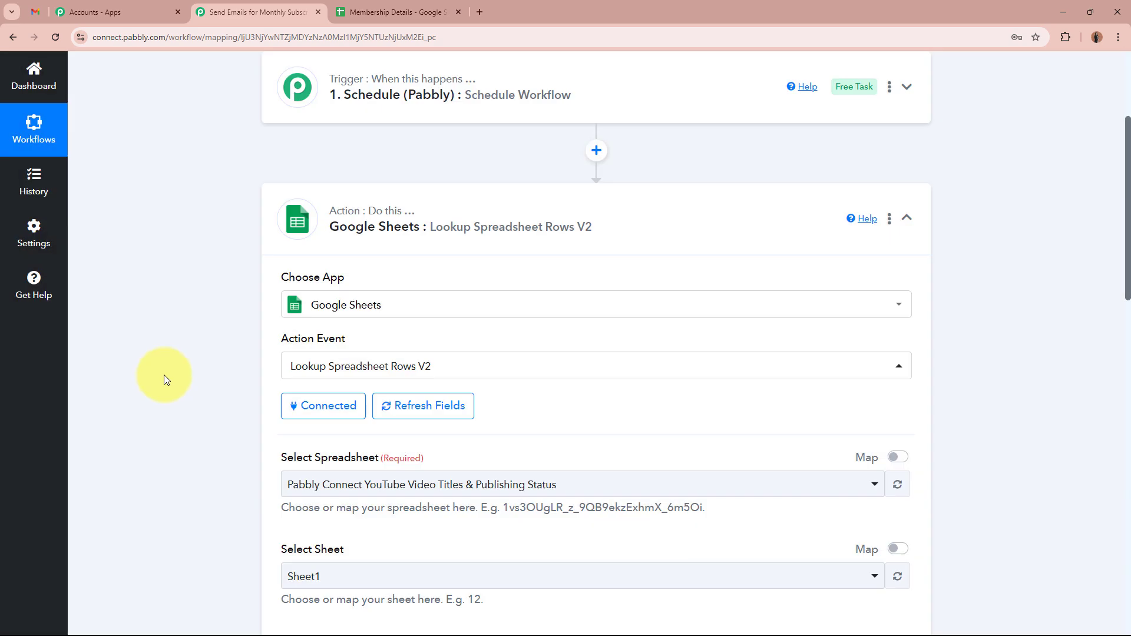
Check the spreadsheet's name in Google Sheets, and select Membership Details as the spreadsheet for the lookup action
{"action": "scroll", "coordinate": [163, 375], "scroll_direction": "down", "scroll_amount": 4}
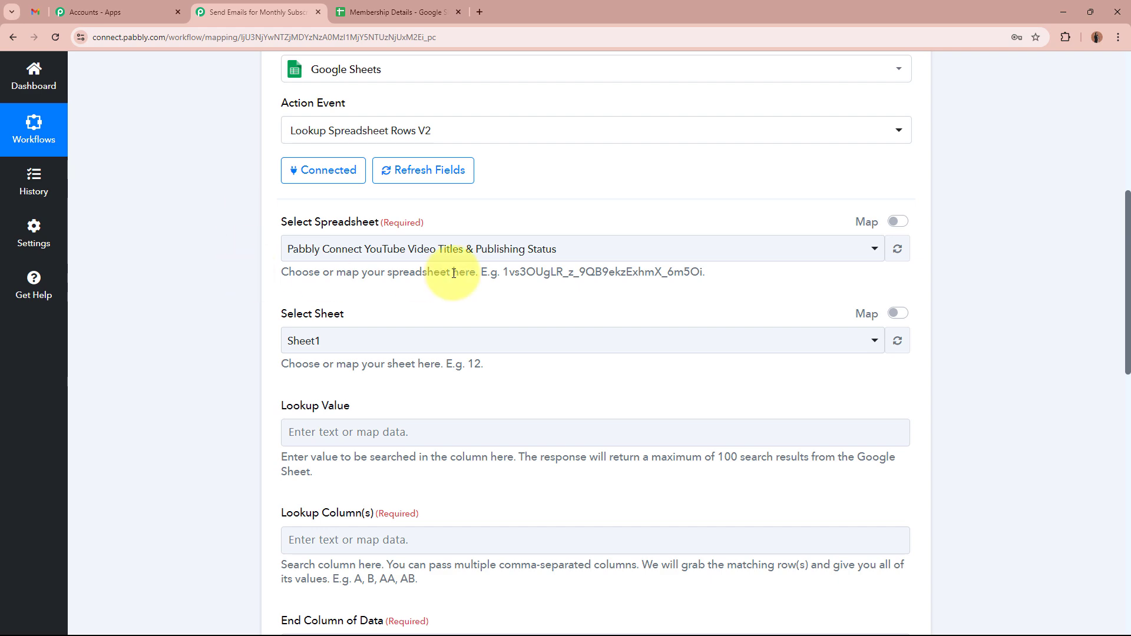
{"action": "left_click", "coordinate": [341, 17]}
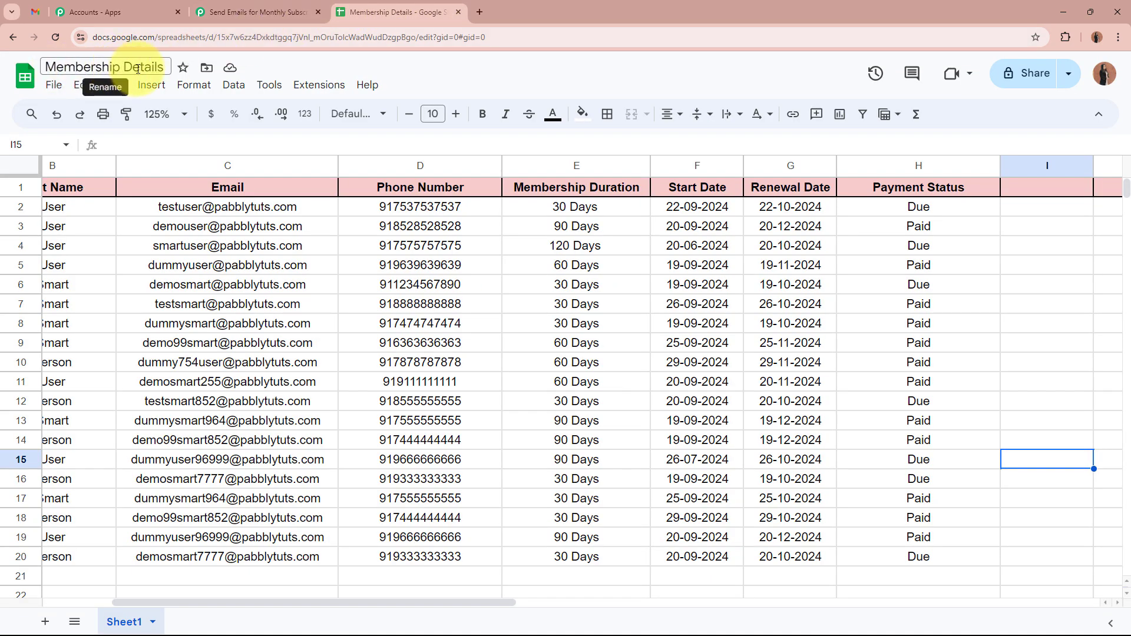
{"action": "left_click", "coordinate": [236, 7]}
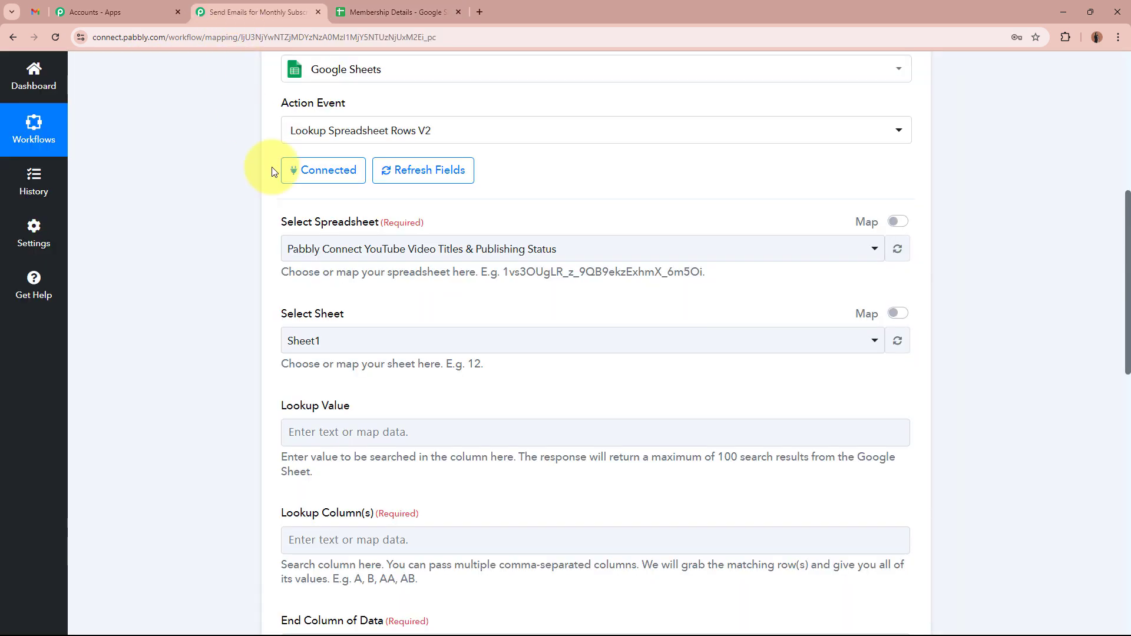
{"action": "left_click", "coordinate": [438, 250]}
{"action": "left_click", "coordinate": [464, 343]}
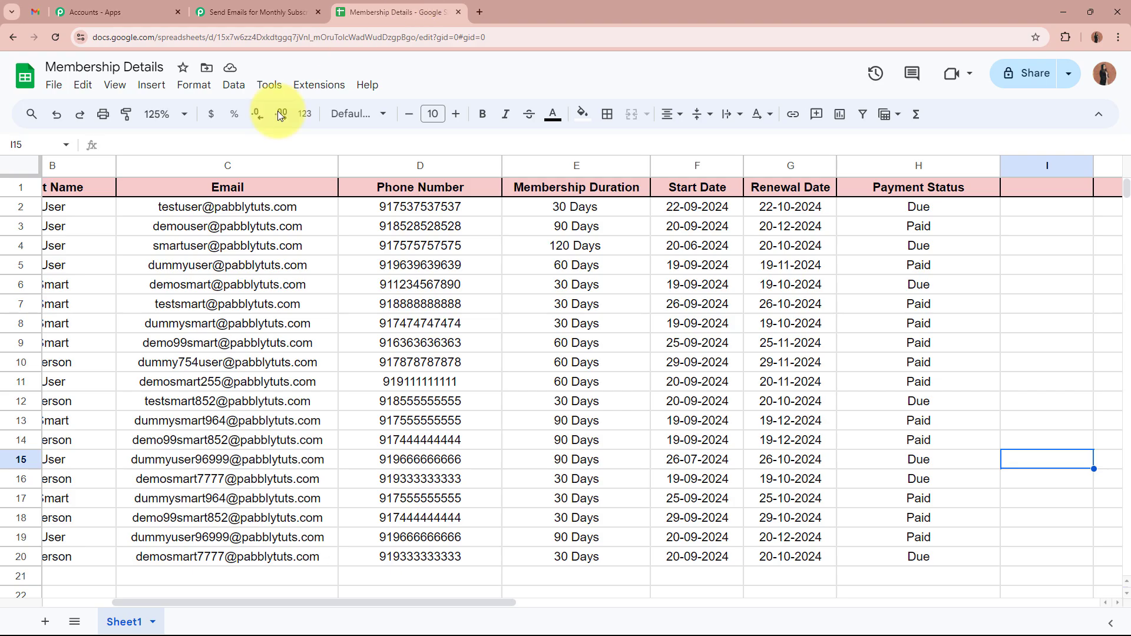
{"action": "left_click", "coordinate": [396, 12]}
{"action": "left_click", "coordinate": [247, 12]}
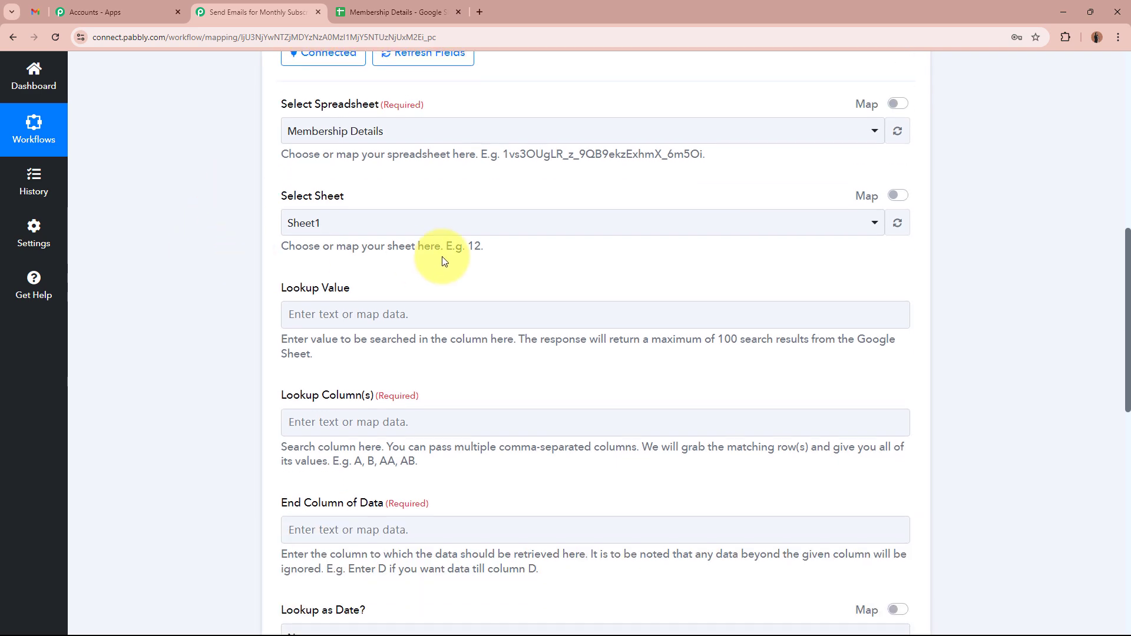
Check the sheet name in the spreadsheet, and select Sheet1 as the sheet for the lookup action
{"action": "left_click", "coordinate": [398, 12]}
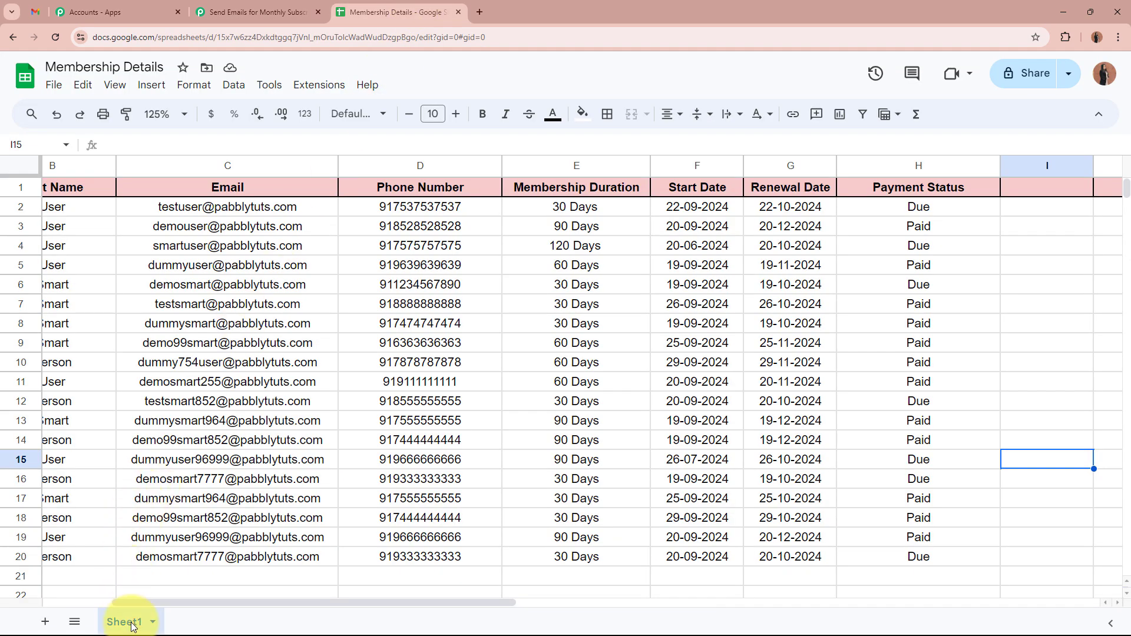
{"action": "left_click", "coordinate": [254, 12]}
{"action": "left_click", "coordinate": [370, 229]}
{"action": "left_click", "coordinate": [363, 302]}
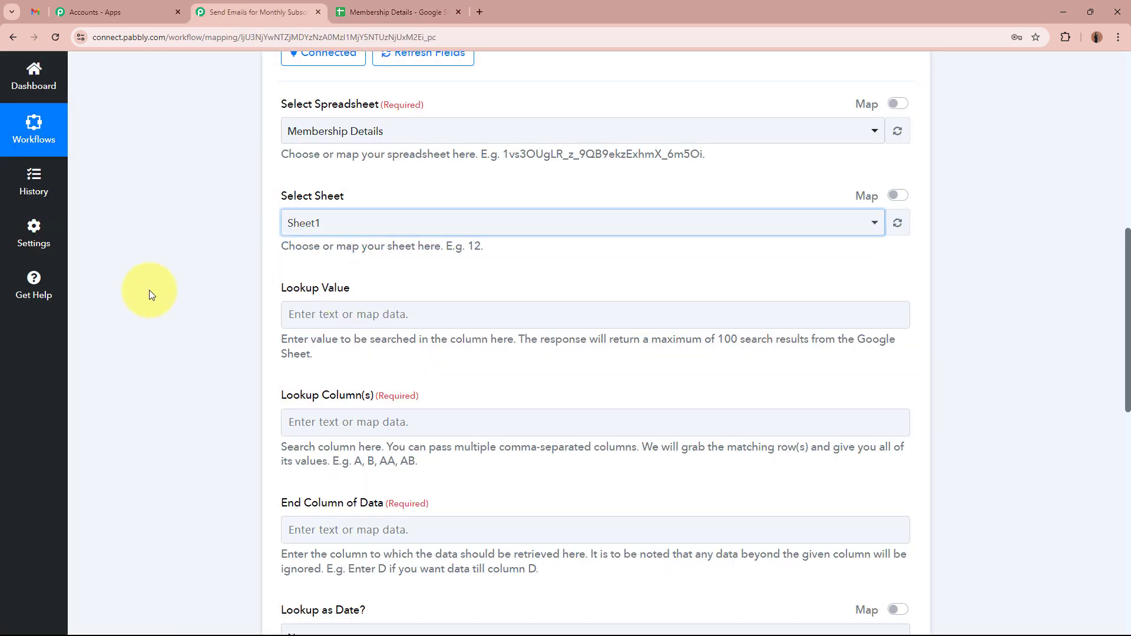
Read the Lookup Value description, and examine the Payment Status column in the sheet for the value to search
{"action": "scroll", "coordinate": [150, 290], "scroll_direction": "down", "scroll_amount": 1}
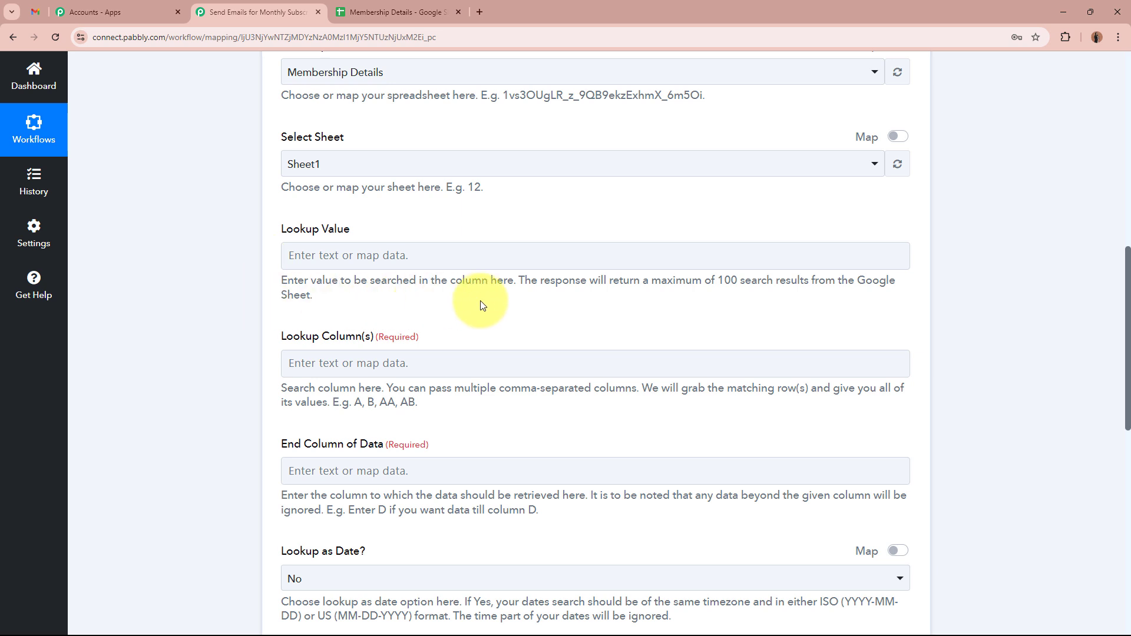
{"action": "left_click_drag", "start_coordinate": [294, 280], "coordinate": [520, 281]}
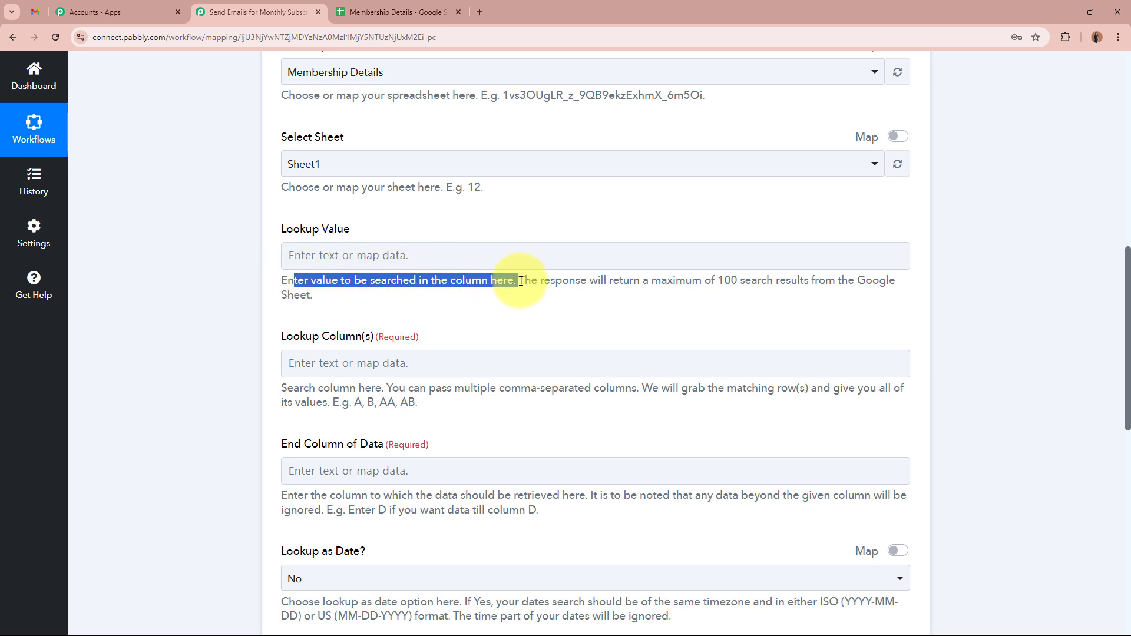
{"action": "left_click", "coordinate": [224, 264]}
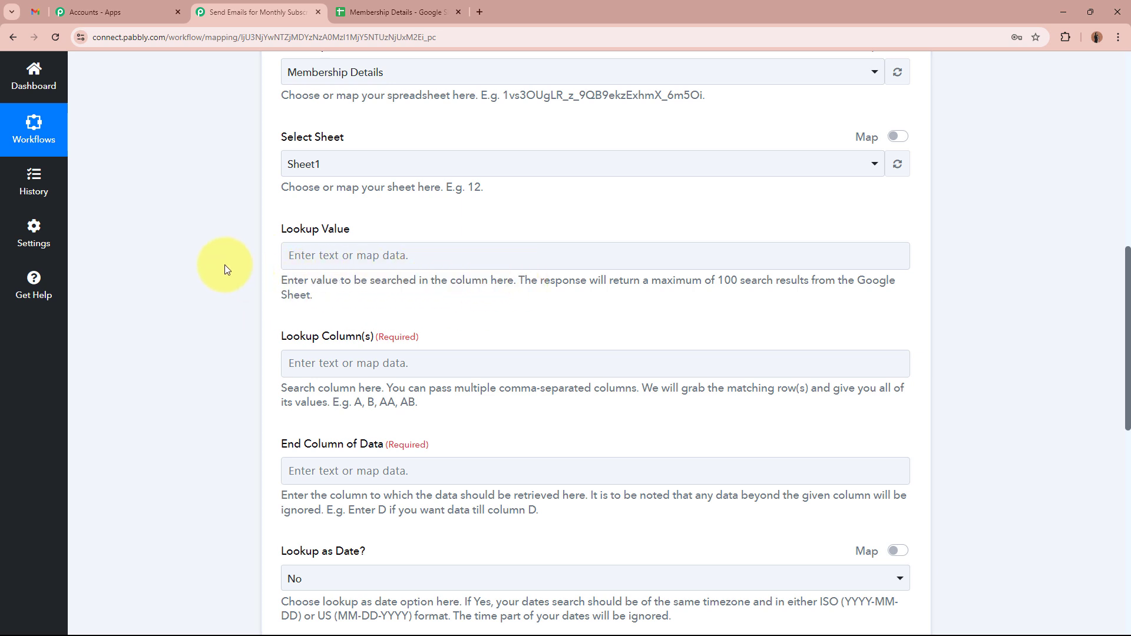
{"action": "left_click", "coordinate": [435, 10]}
{"action": "left_click", "coordinate": [919, 207]}
{"action": "left_click_drag", "start_coordinate": [918, 205], "coordinate": [906, 549]}
{"action": "left_click", "coordinate": [1041, 462]}
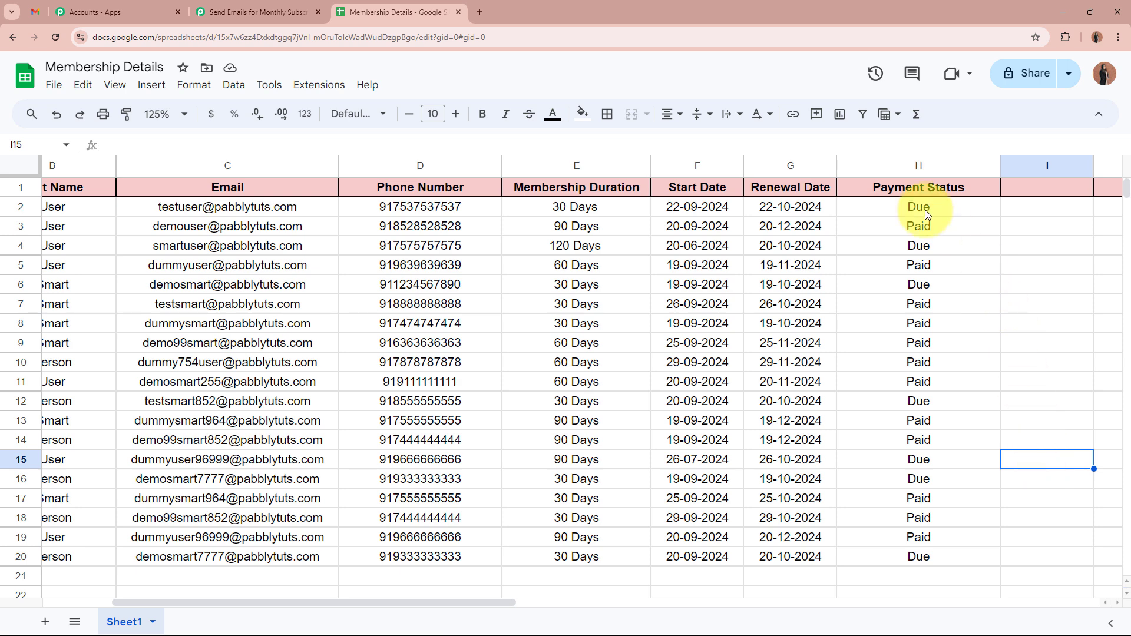
{"action": "left_click_drag", "start_coordinate": [925, 210], "coordinate": [920, 558]}
{"action": "left_click", "coordinate": [1049, 245]}
{"action": "left_click", "coordinate": [1054, 423]}
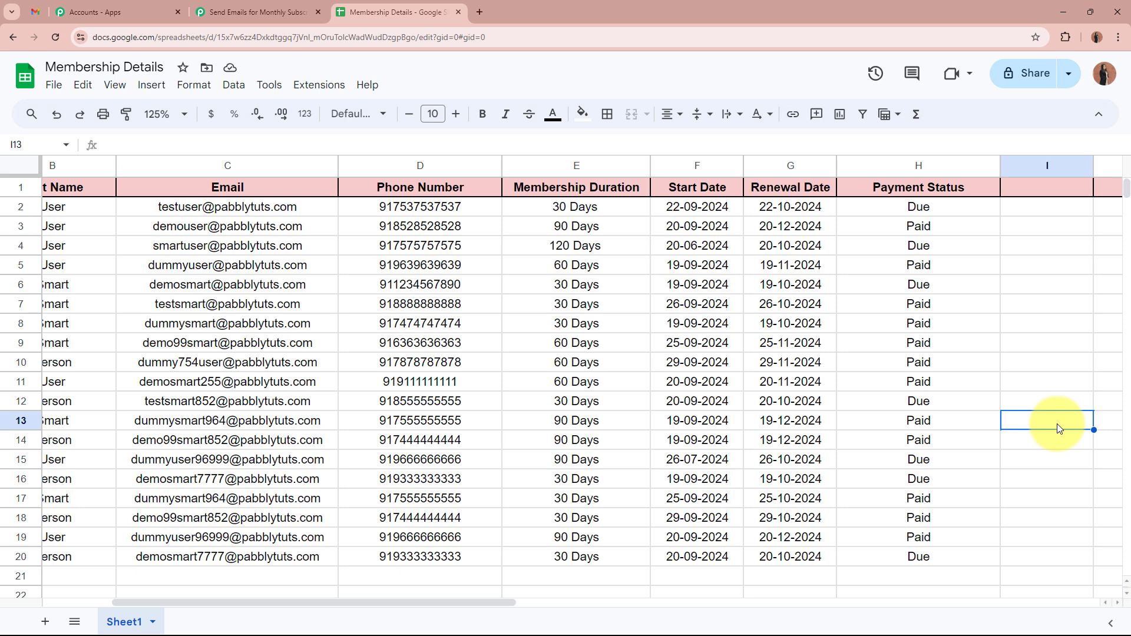
{"action": "left_click", "coordinate": [903, 170]}
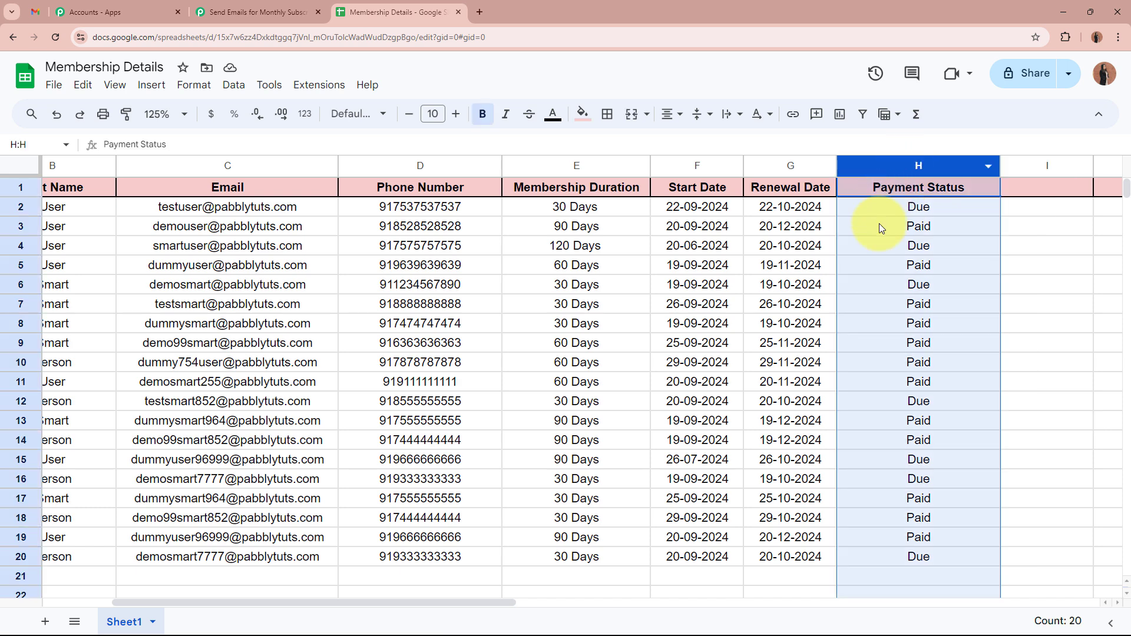
{"action": "left_click", "coordinate": [915, 210]}
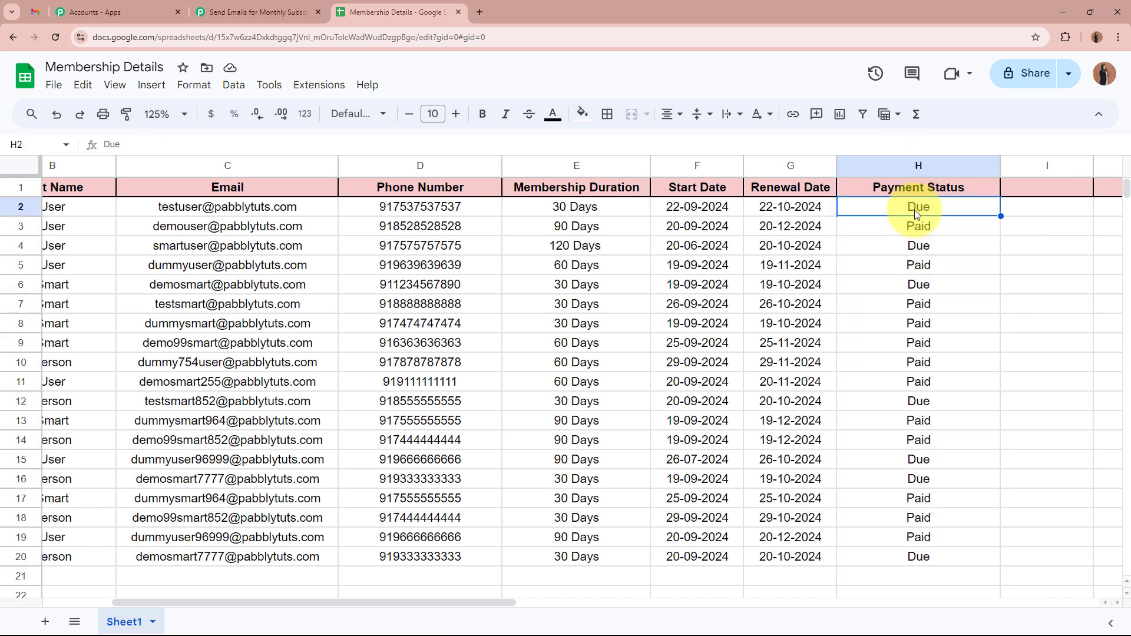
Return to the workflow and set the Lookup Value to Due
{"action": "left_click", "coordinate": [241, 12]}
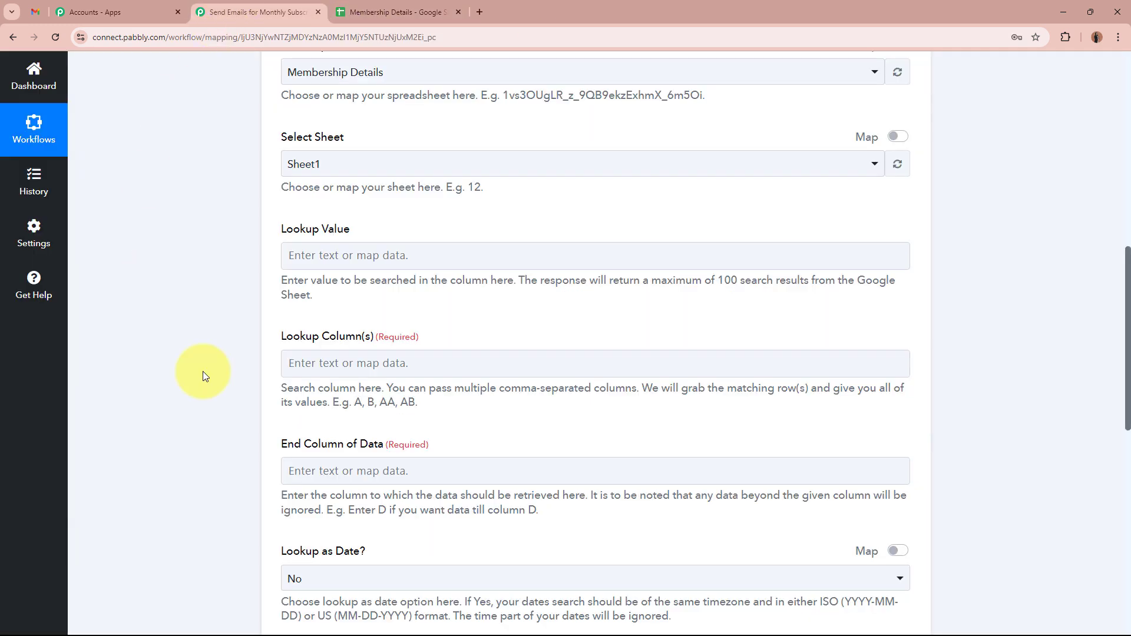
{"action": "left_click", "coordinate": [353, 255]}
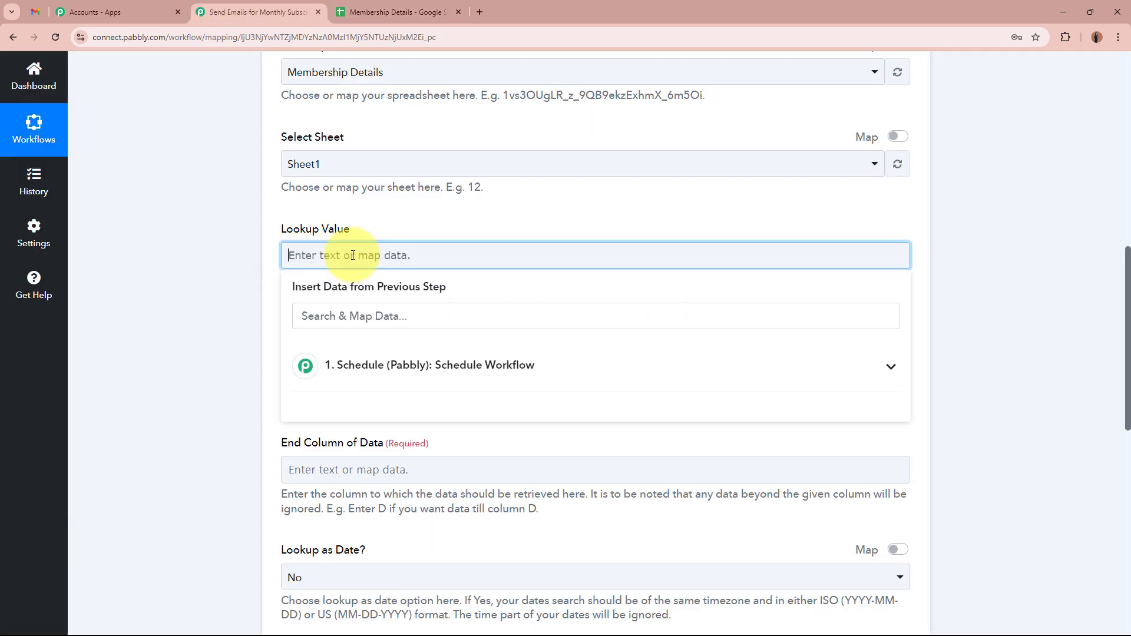
{"action": "type", "text": "Due"}
{"action": "left_click", "coordinate": [214, 230]}
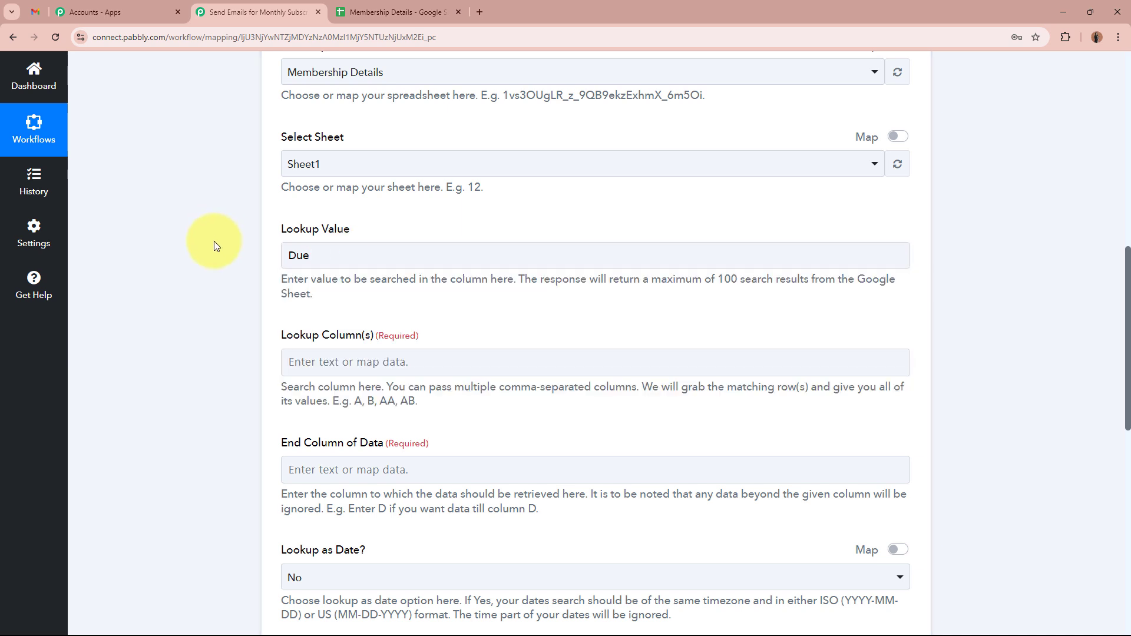
Check the letter of the Payment Status column in the sheet, and set Lookup Column(s) to H
{"action": "scroll", "coordinate": [280, 280], "scroll_direction": "down", "scroll_amount": 1}
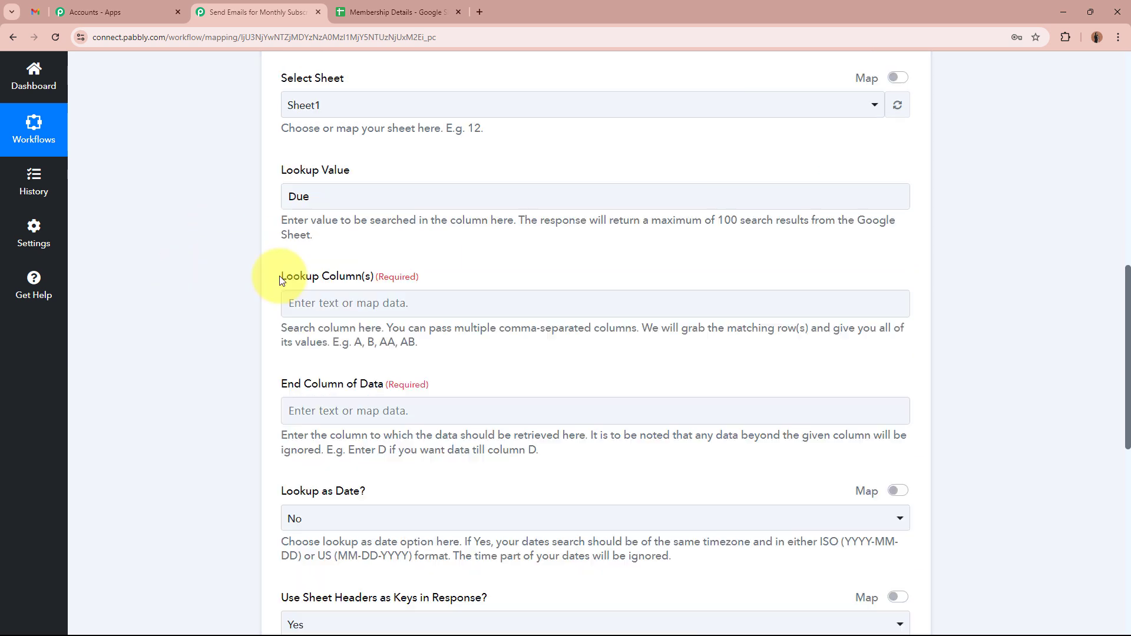
{"action": "left_click_drag", "start_coordinate": [281, 280], "coordinate": [466, 284]}
{"action": "left_click", "coordinate": [169, 302]}
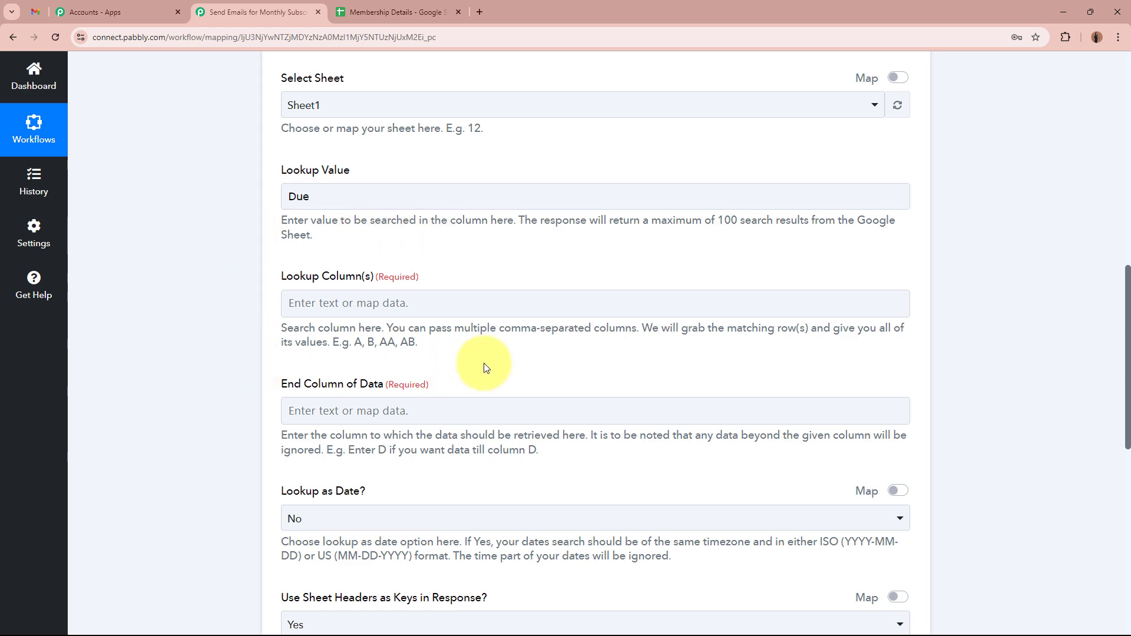
{"action": "left_click", "coordinate": [401, 11]}
{"action": "left_click", "coordinate": [941, 167]}
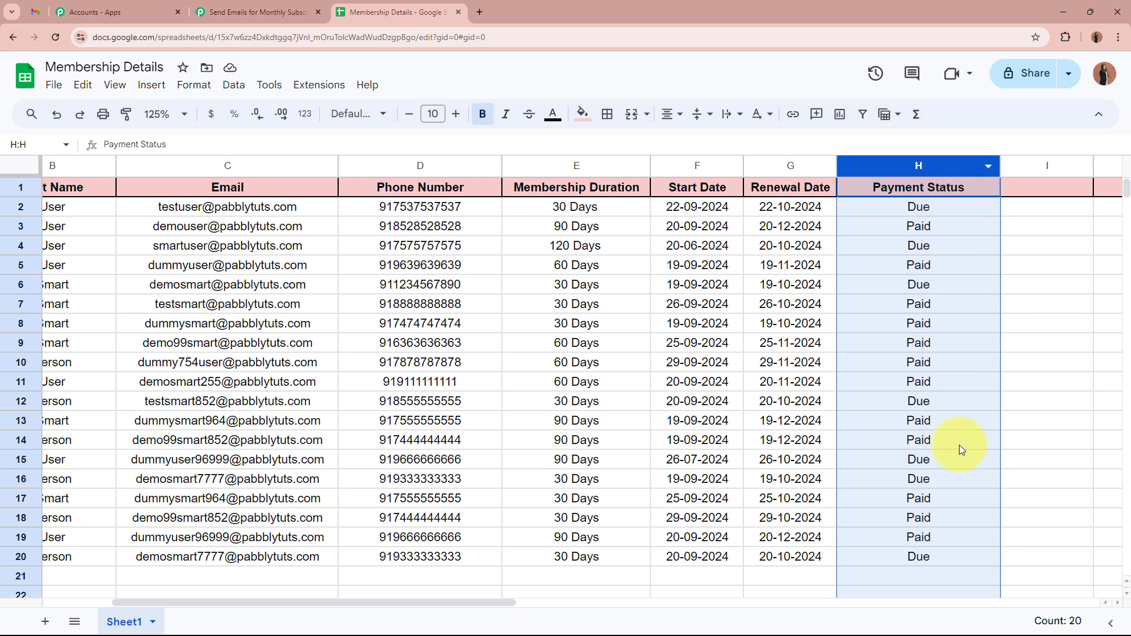
{"action": "left_click", "coordinate": [1058, 455]}
{"action": "left_click", "coordinate": [300, 11]}
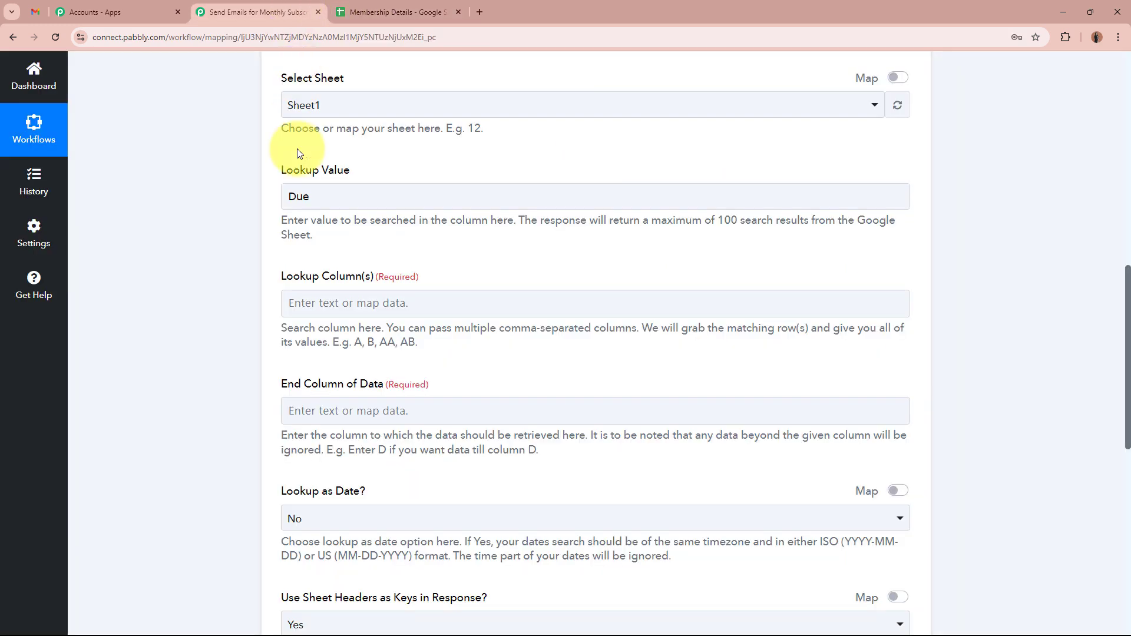
{"action": "left_click", "coordinate": [345, 303]}
{"action": "type", "text": "H"}
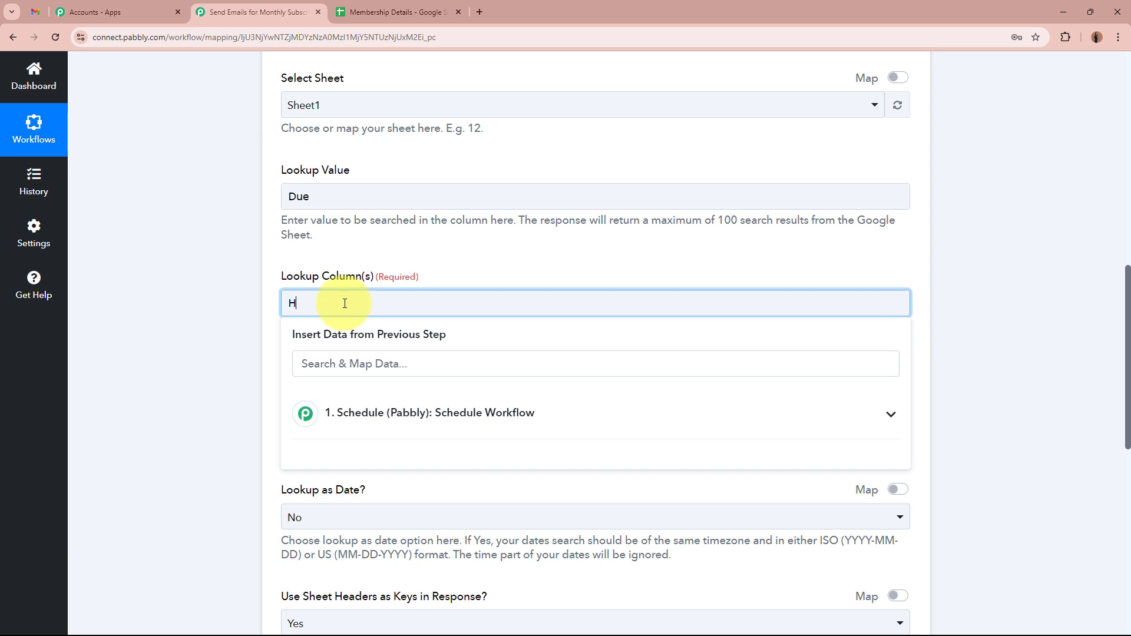
{"action": "left_click", "coordinate": [158, 381]}
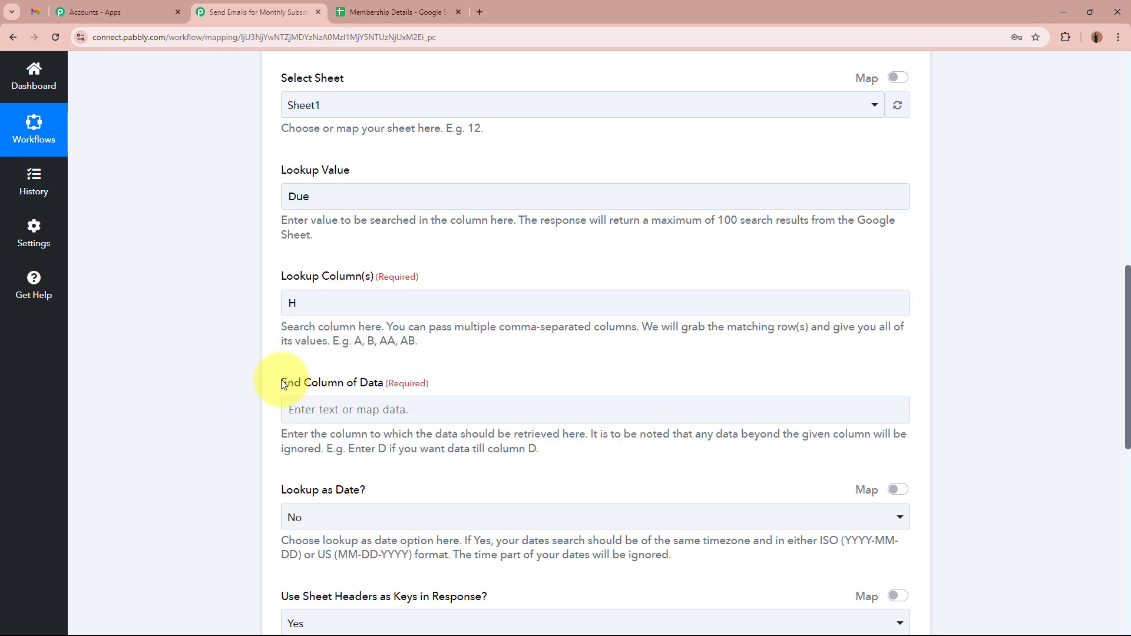
Check the letter of the last data column in the spreadsheet, and set End Column of Data to H
{"action": "left_click_drag", "start_coordinate": [281, 382], "coordinate": [485, 385]}
{"action": "left_click", "coordinate": [168, 425]}
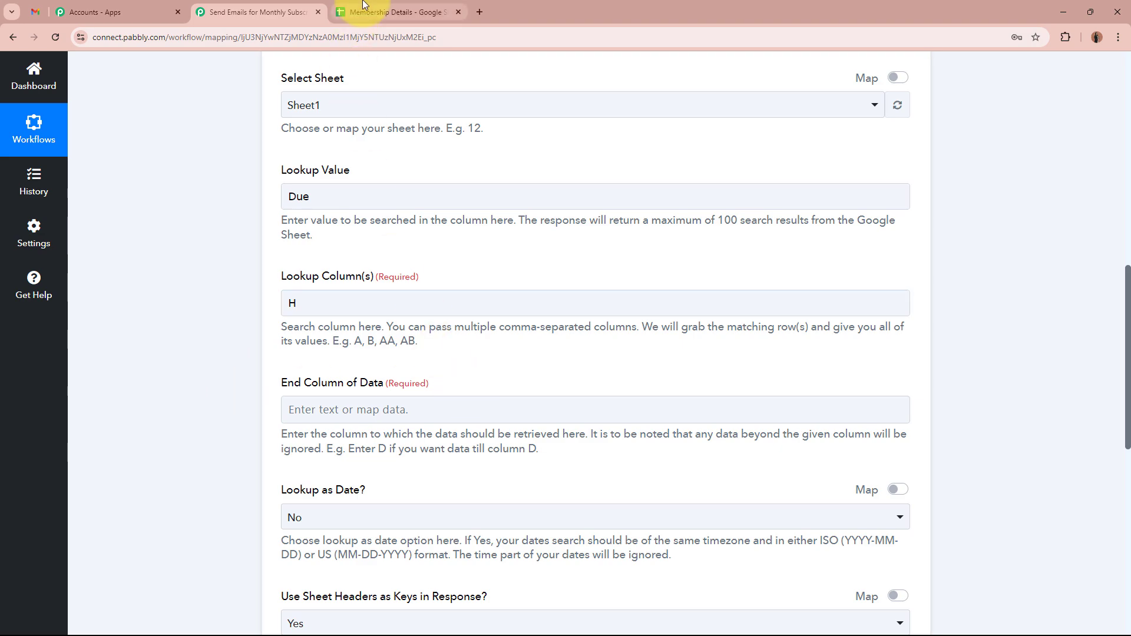
{"action": "left_click", "coordinate": [377, 12]}
{"action": "left_click", "coordinate": [919, 166]}
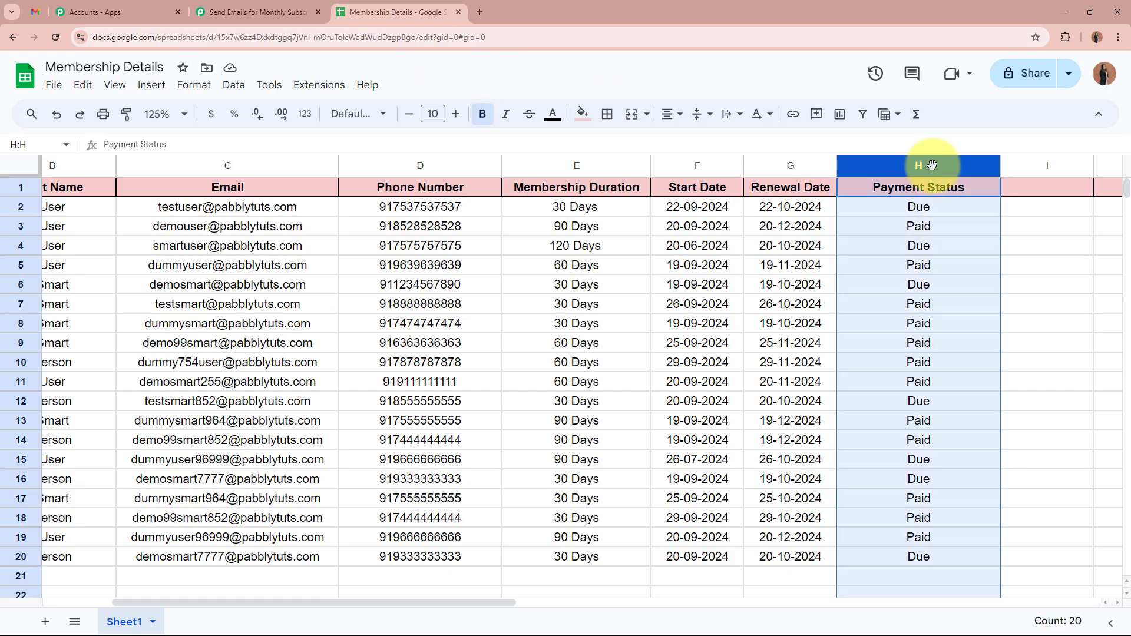
{"action": "left_click", "coordinate": [1041, 323]}
{"action": "left_click", "coordinate": [298, 10]}
{"action": "left_click", "coordinate": [342, 409]}
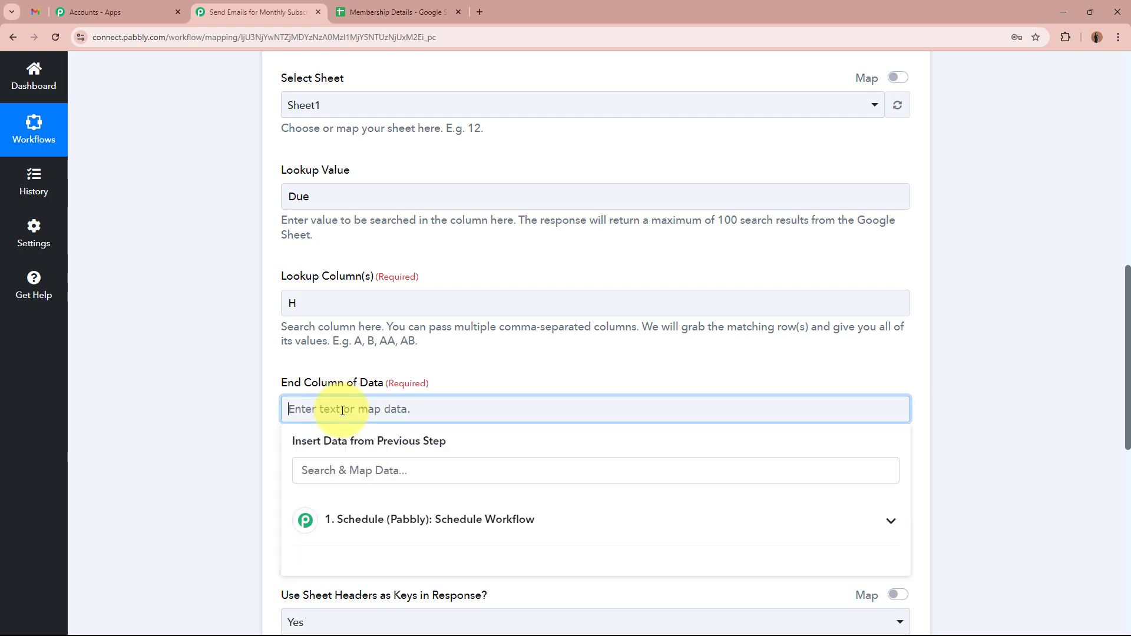
{"action": "type", "text": "H"}
{"action": "left_click", "coordinate": [172, 416]}
Review the lookup settings and the choices for Lookup as Date?, keeping it set to No
{"action": "scroll", "coordinate": [177, 412], "scroll_direction": "down", "scroll_amount": 3}
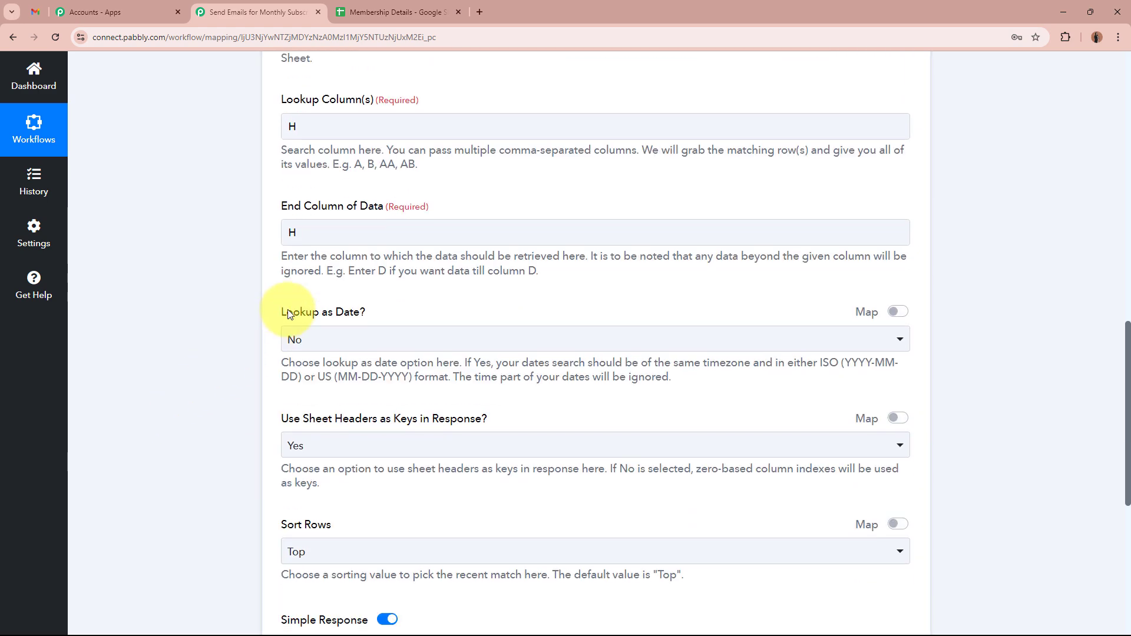
{"action": "left_click_drag", "start_coordinate": [362, 309], "coordinate": [265, 328]}
{"action": "left_click", "coordinate": [236, 335]}
{"action": "scroll", "coordinate": [237, 334], "scroll_direction": "up", "scroll_amount": 3}
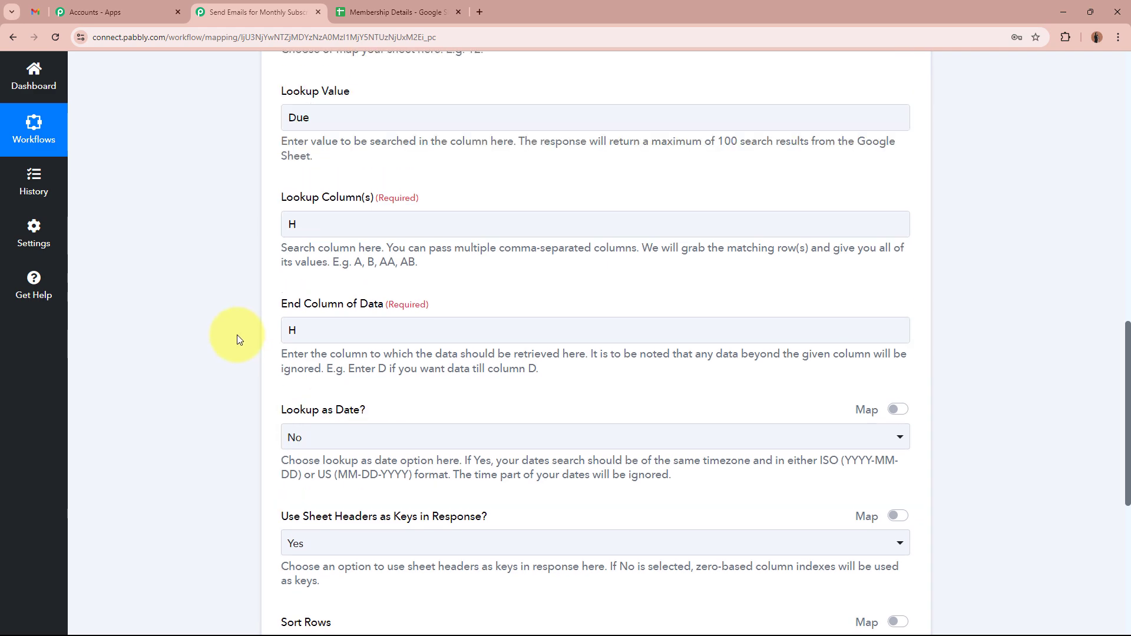
{"action": "scroll", "coordinate": [183, 391], "scroll_direction": "down", "scroll_amount": 1}
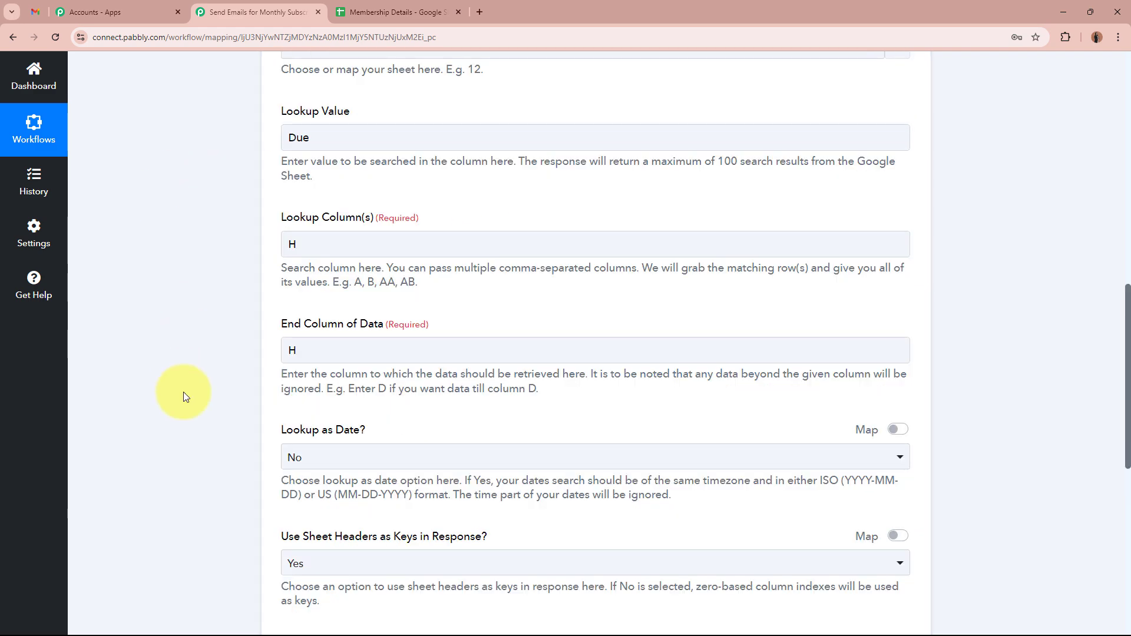
{"action": "scroll", "coordinate": [182, 391], "scroll_direction": "up", "scroll_amount": 1}
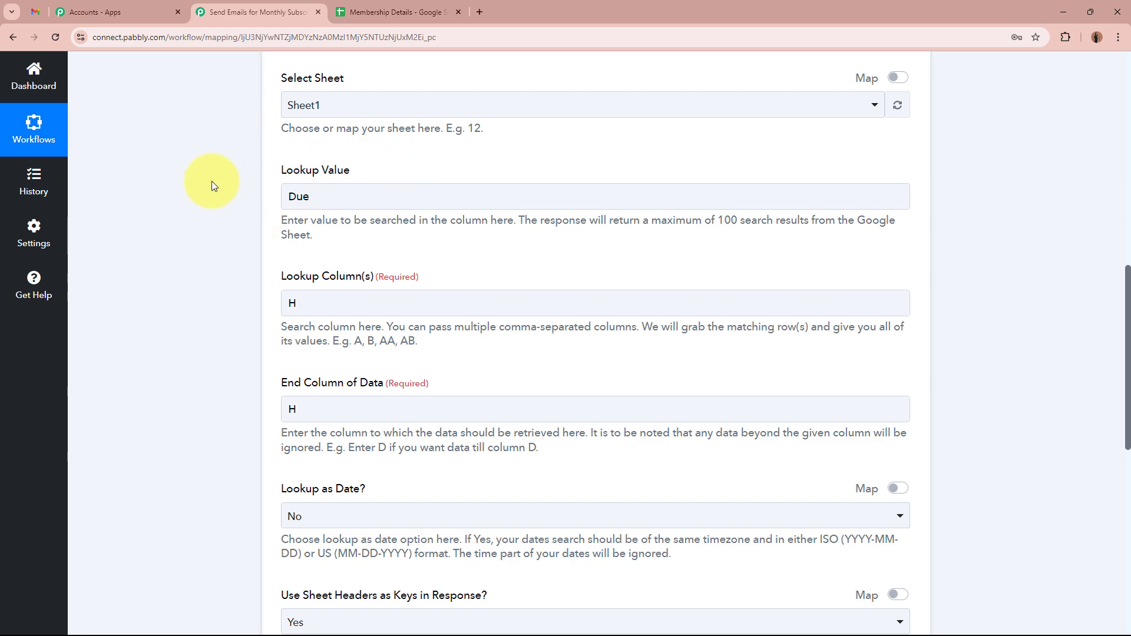
{"action": "scroll", "coordinate": [171, 272], "scroll_direction": "down", "scroll_amount": 1}
{"action": "left_click", "coordinate": [358, 459]}
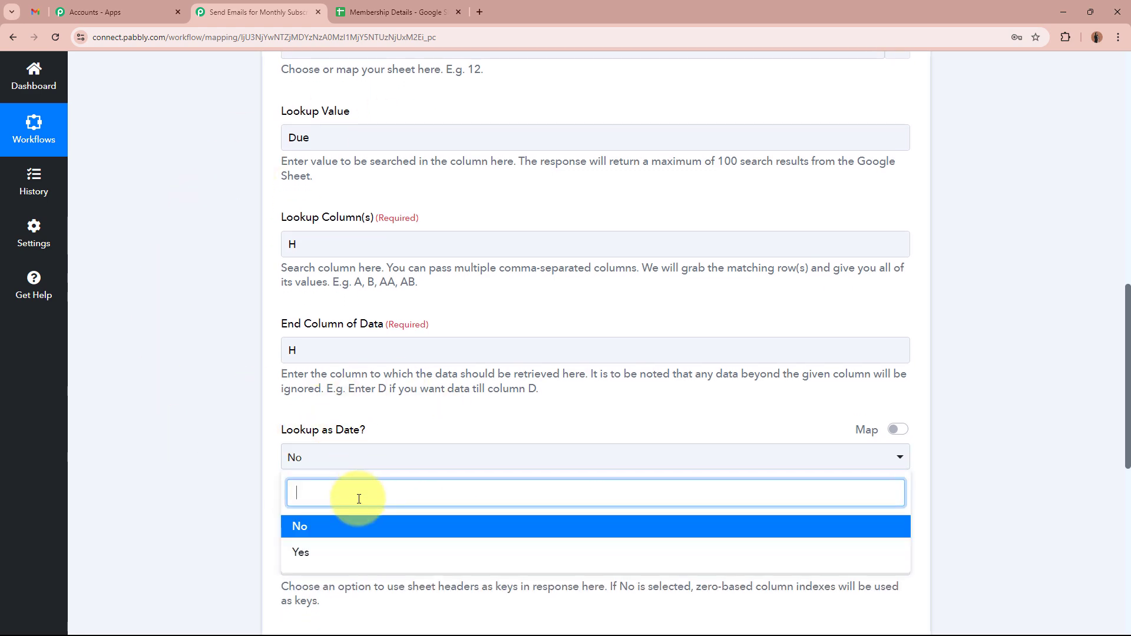
{"action": "left_click", "coordinate": [215, 463]}
Choose Yes for Use Sheet Headers as Keys in Response? and keep Sort Rows set to Top
{"action": "scroll", "coordinate": [190, 436], "scroll_direction": "down", "scroll_amount": 5}
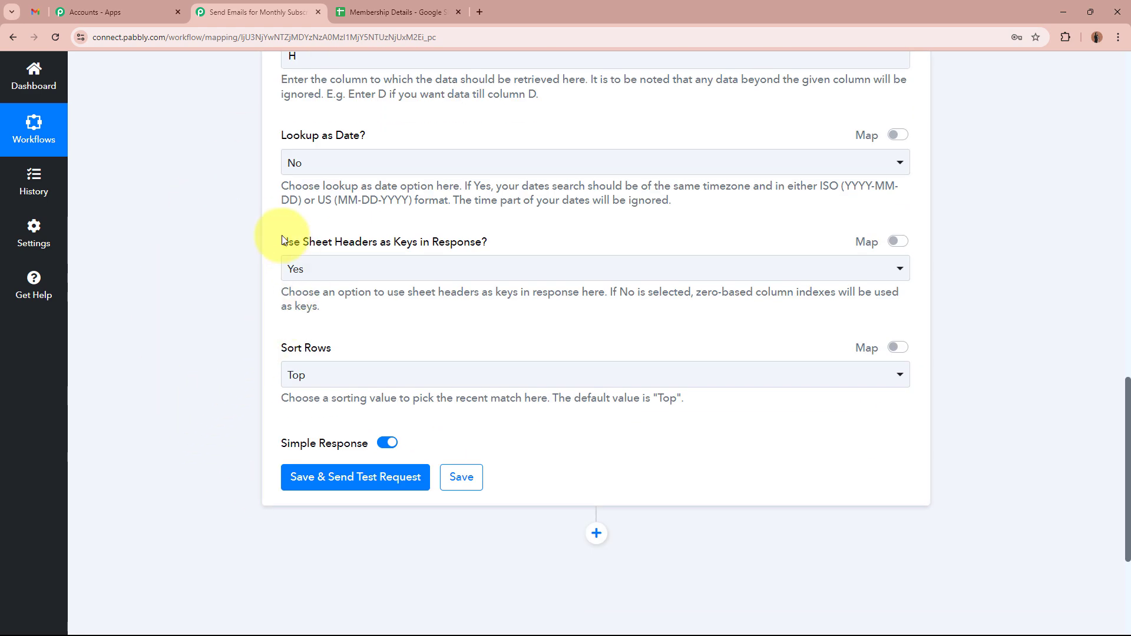
{"action": "left_click_drag", "start_coordinate": [283, 239], "coordinate": [498, 242]}
{"action": "left_click", "coordinate": [399, 271]}
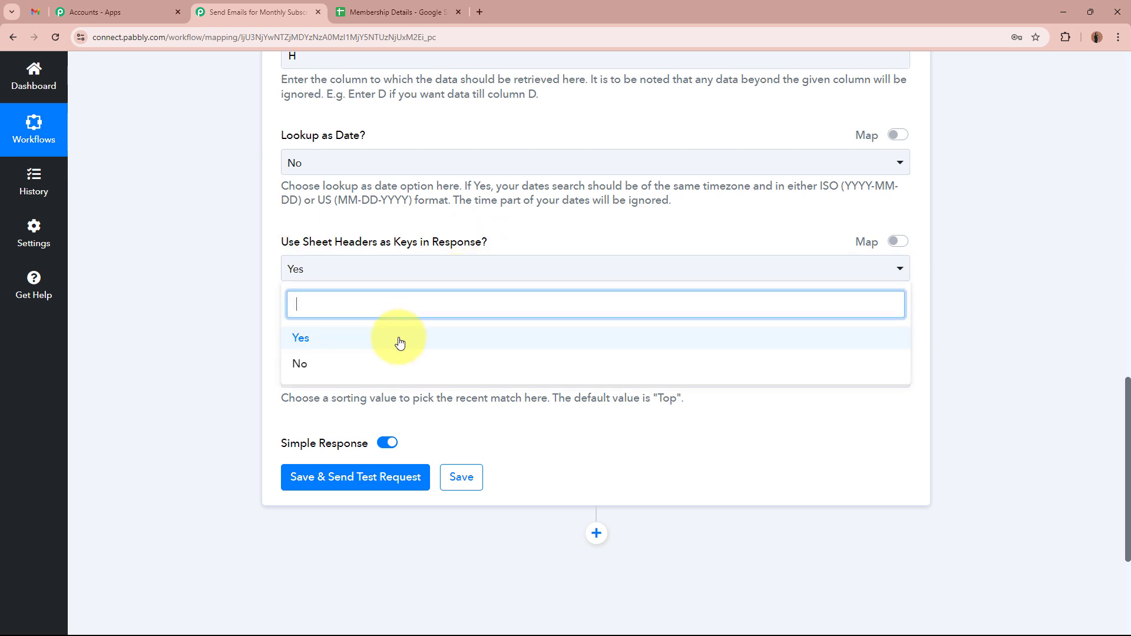
{"action": "left_click", "coordinate": [400, 342]}
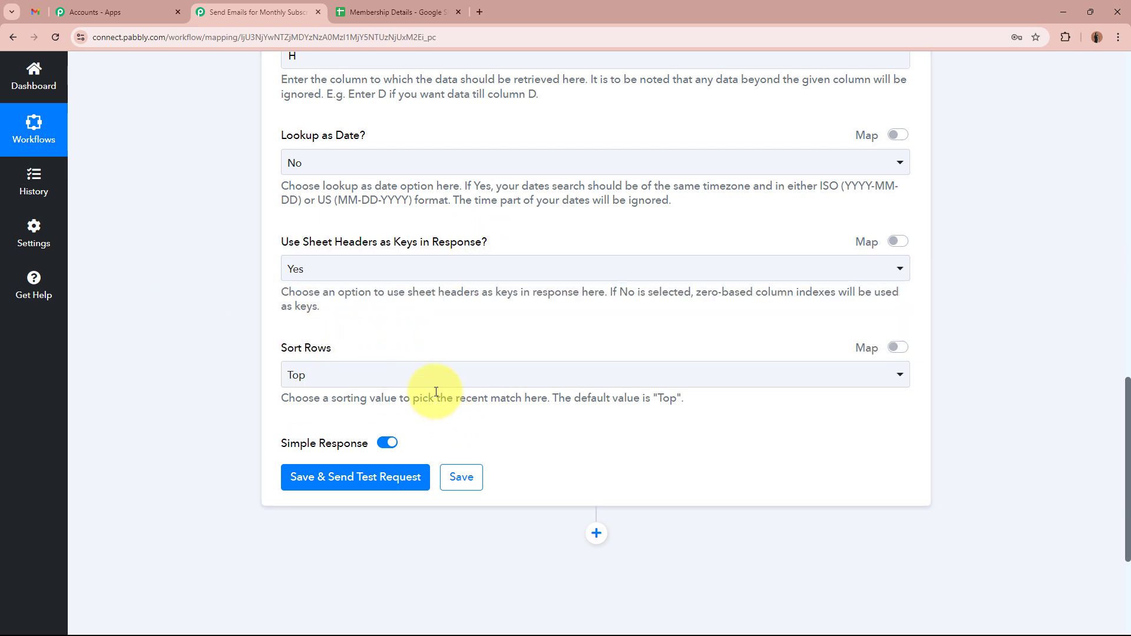
{"action": "left_click", "coordinate": [379, 373]}
{"action": "left_click", "coordinate": [361, 451]}
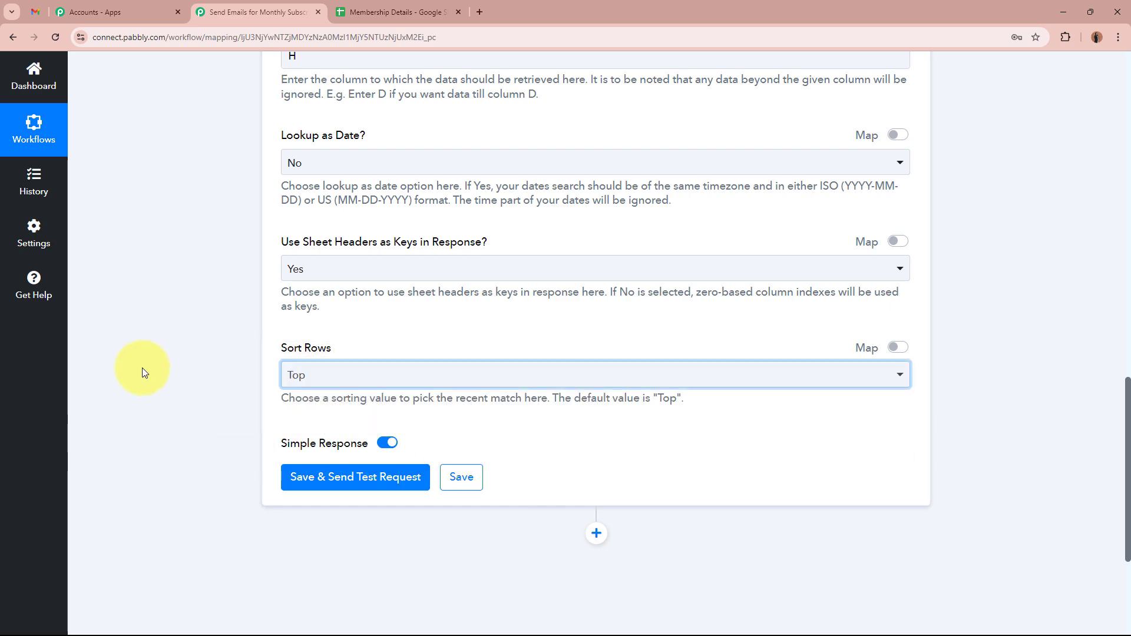
{"action": "left_click", "coordinate": [143, 372]}
Save the lookup action and send a test request to Google Sheets
{"action": "scroll", "coordinate": [147, 374], "scroll_direction": "up", "scroll_amount": 4}
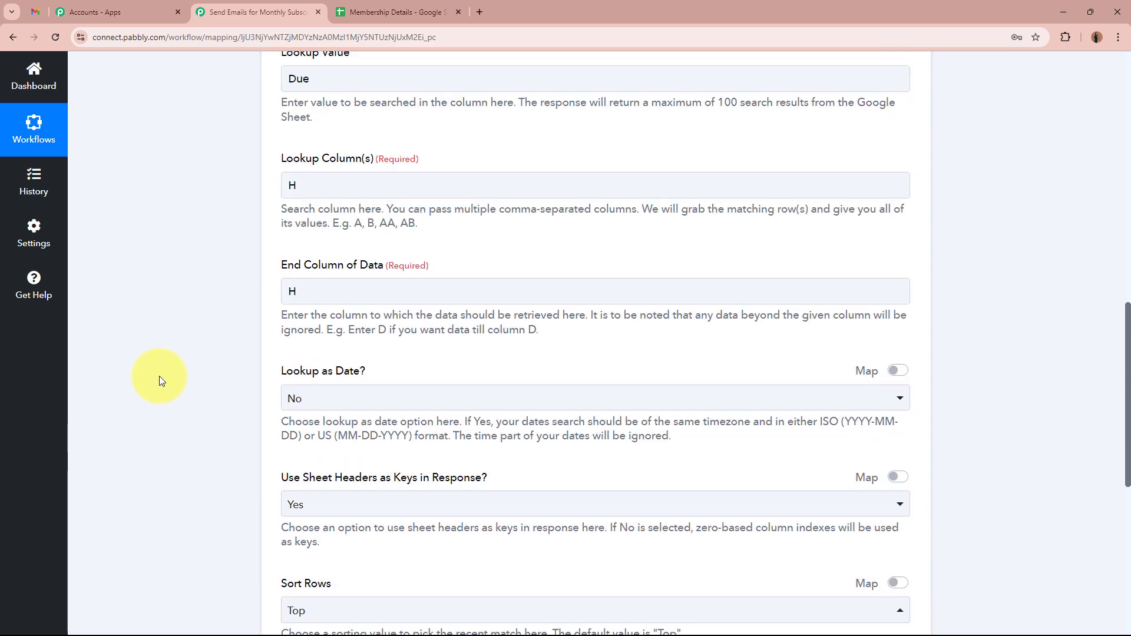
{"action": "scroll", "coordinate": [159, 376], "scroll_direction": "down", "scroll_amount": 8}
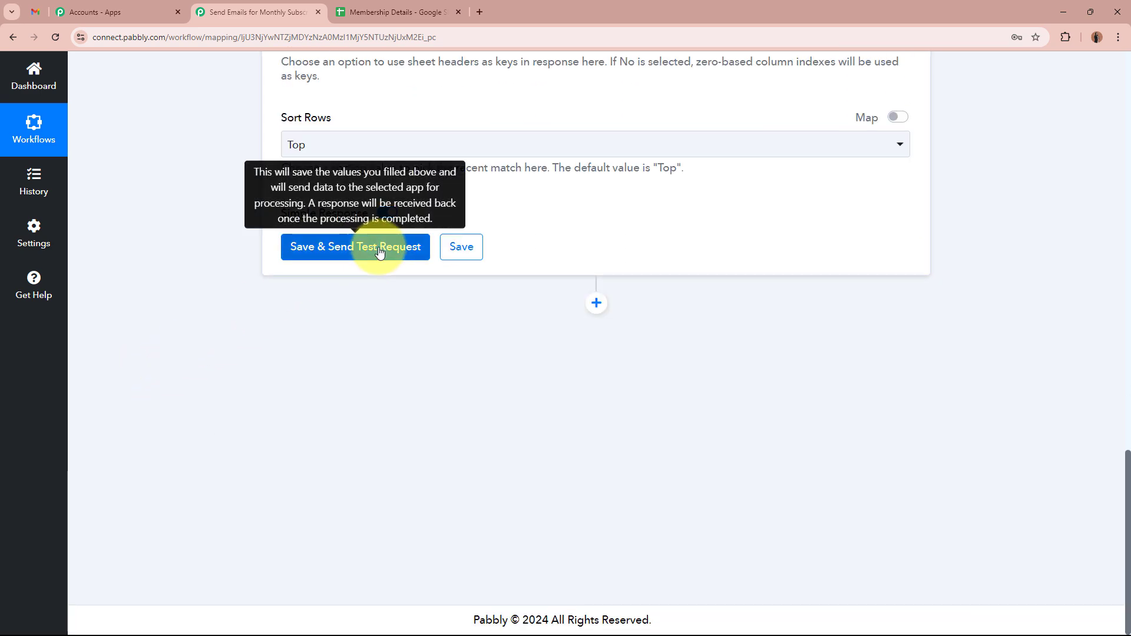
{"action": "left_click", "coordinate": [380, 252]}
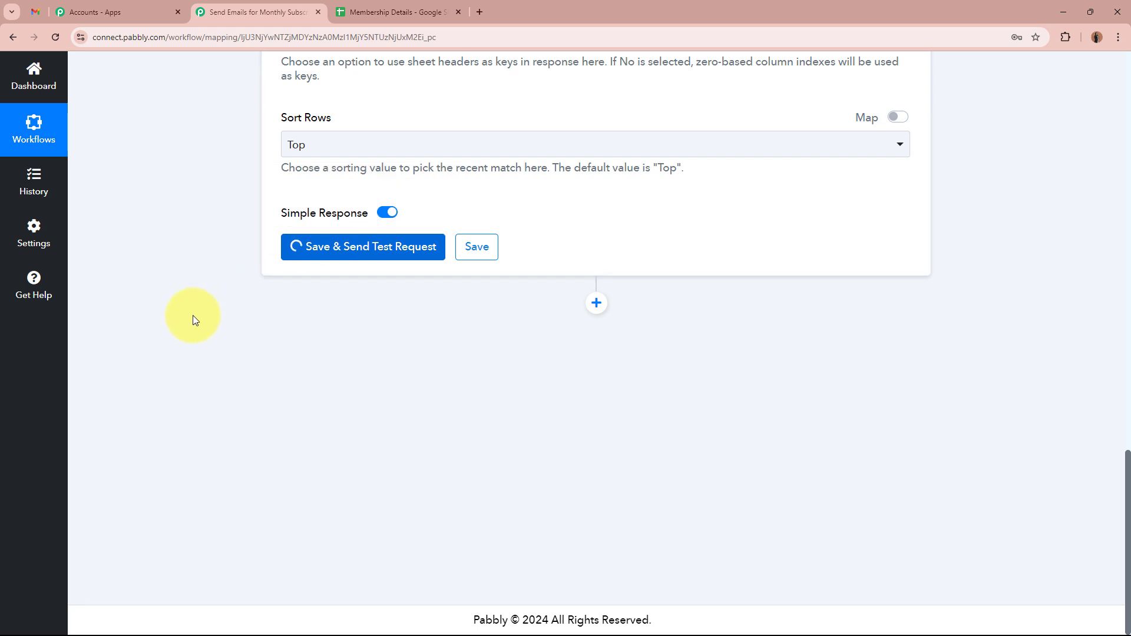
{"action": "scroll", "coordinate": [193, 316], "scroll_direction": "down", "scroll_amount": 2}
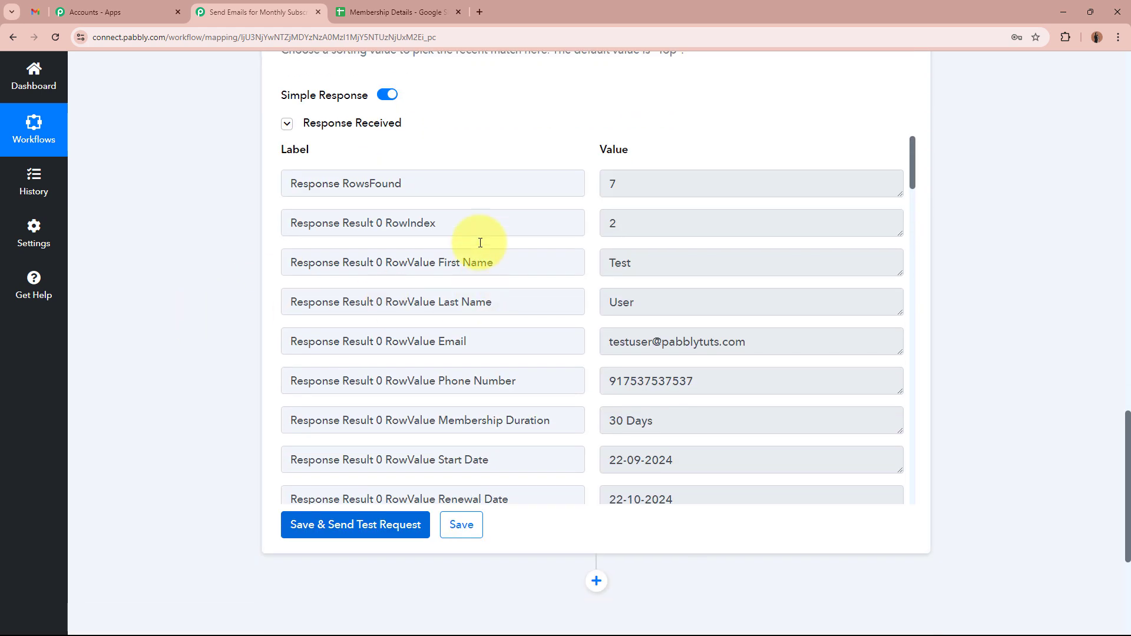
Examine the lookup response for the number of rows found and the row index, member details and payment status of each result
{"action": "scroll", "coordinate": [801, 437], "scroll_direction": "down", "scroll_amount": 2}
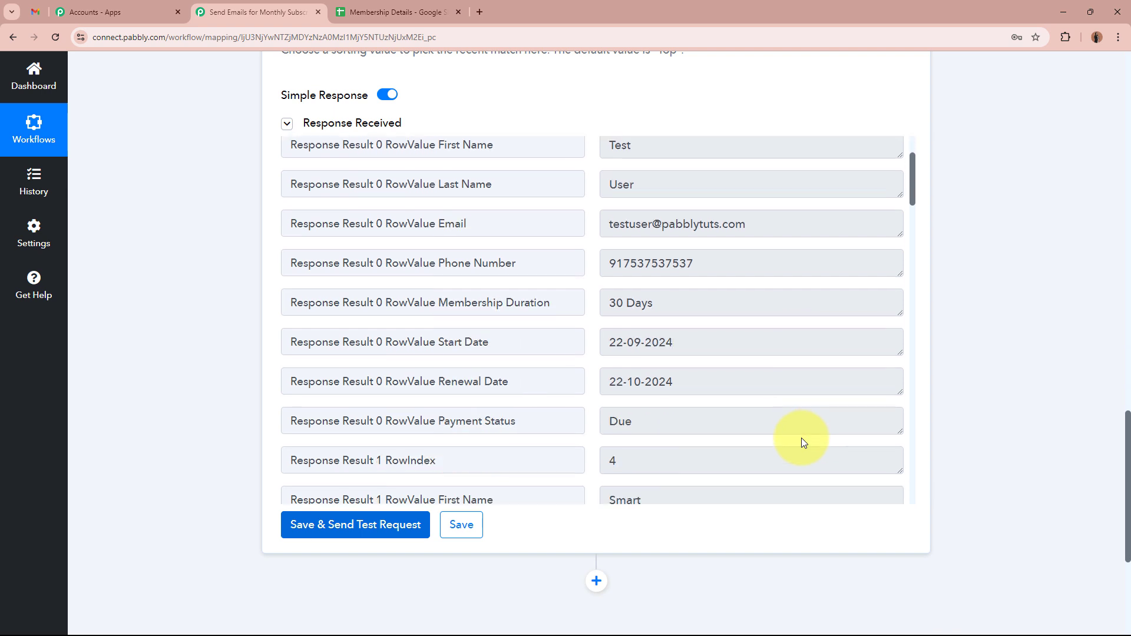
{"action": "scroll", "coordinate": [802, 437], "scroll_direction": "up", "scroll_amount": 2}
{"action": "scroll", "coordinate": [778, 396], "scroll_direction": "up", "scroll_amount": 2}
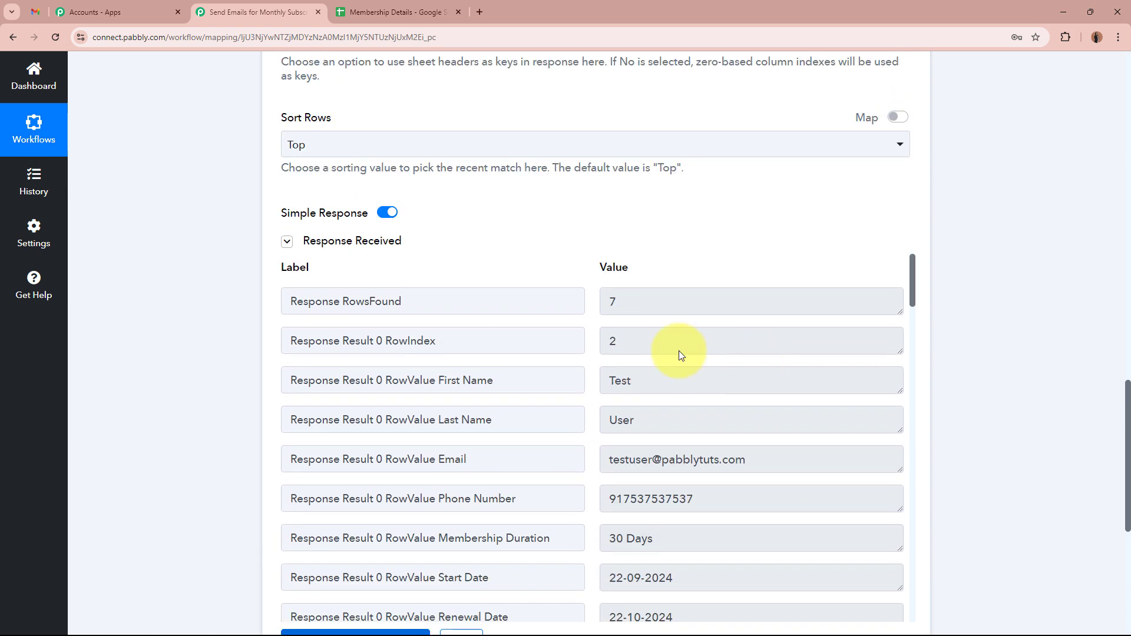
{"action": "scroll", "coordinate": [192, 337], "scroll_direction": "down", "scroll_amount": 2}
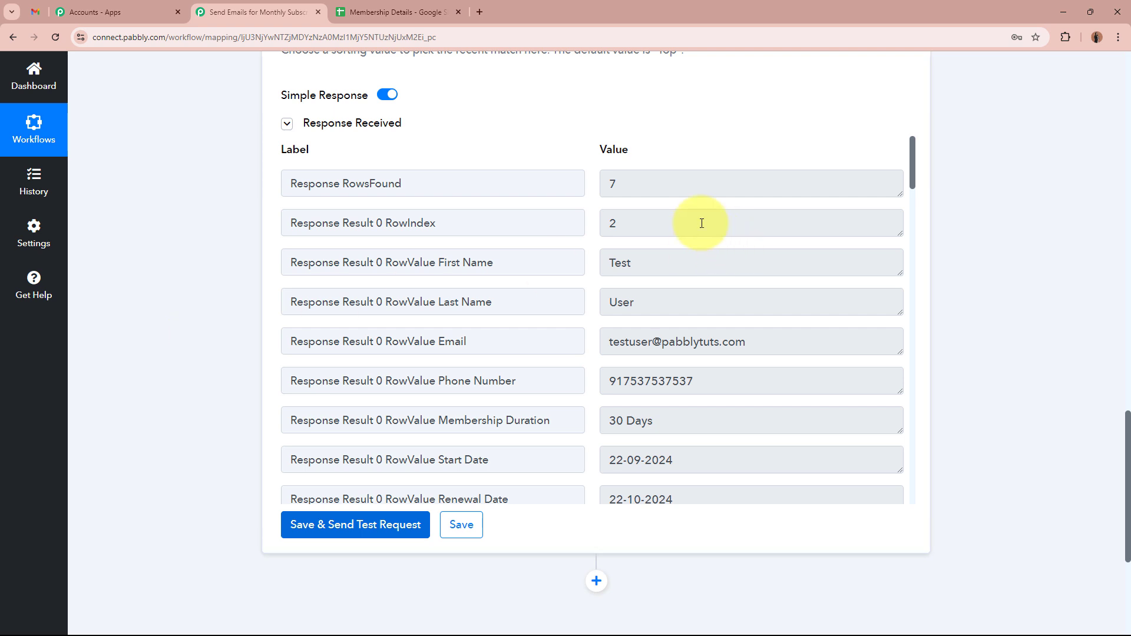
{"action": "left_click", "coordinate": [611, 221]}
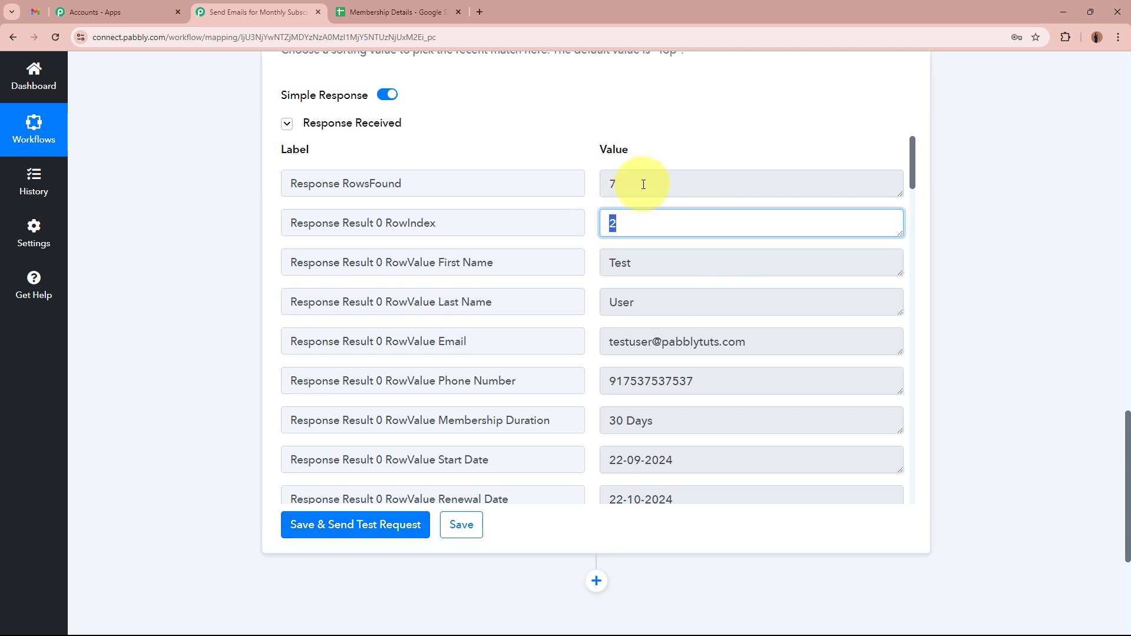
{"action": "double_click", "coordinate": [611, 183]}
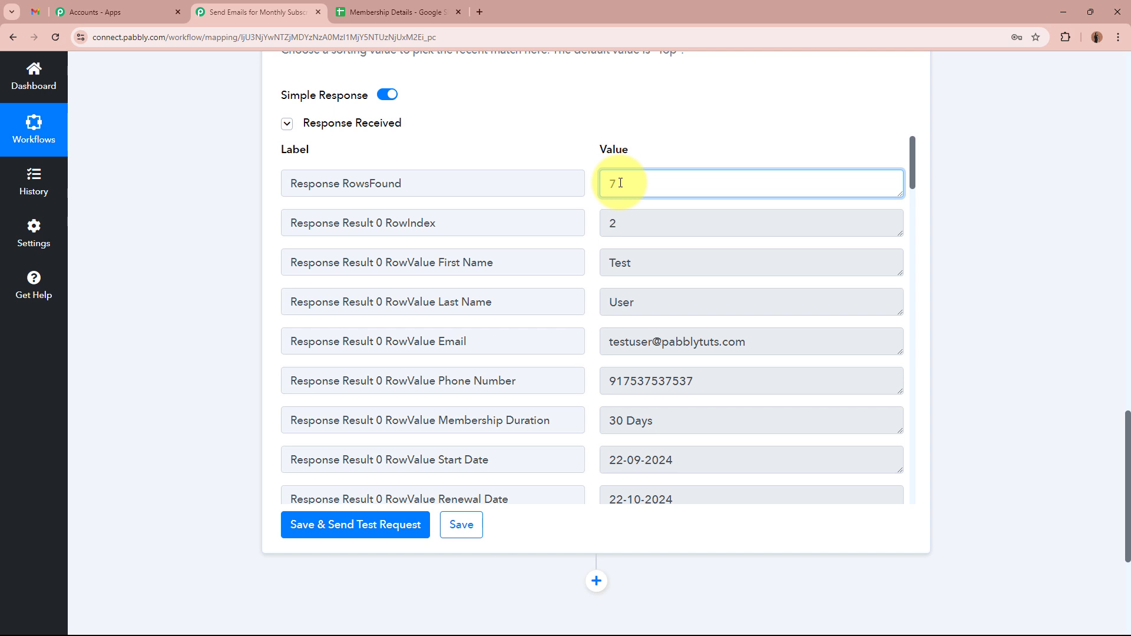
{"action": "double_click", "coordinate": [623, 223]}
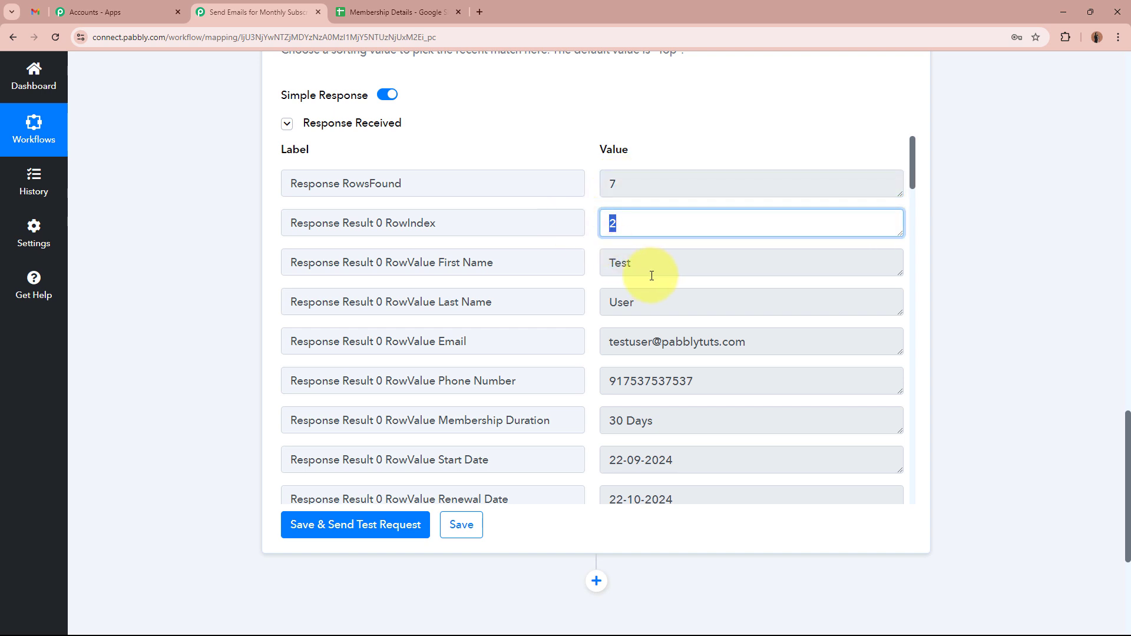
{"action": "double_click", "coordinate": [624, 263]}
{"action": "double_click", "coordinate": [622, 302]}
{"action": "scroll", "coordinate": [639, 373], "scroll_direction": "down", "scroll_amount": 10}
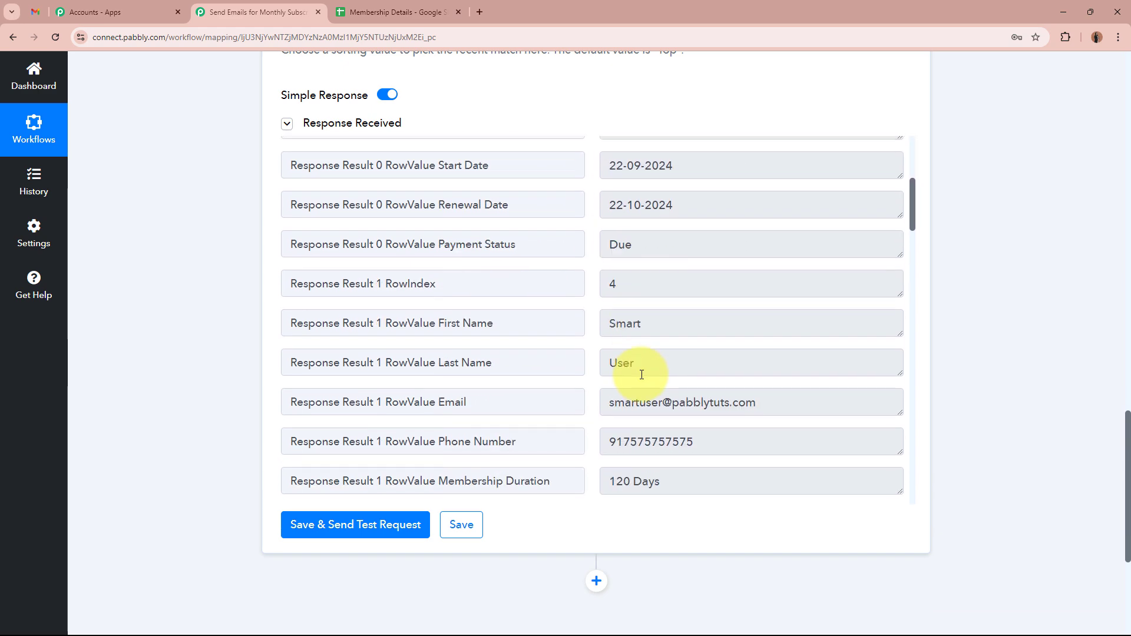
{"action": "scroll", "coordinate": [642, 374], "scroll_direction": "down", "scroll_amount": 6}
{"action": "scroll", "coordinate": [635, 384], "scroll_direction": "up", "scroll_amount": 10}
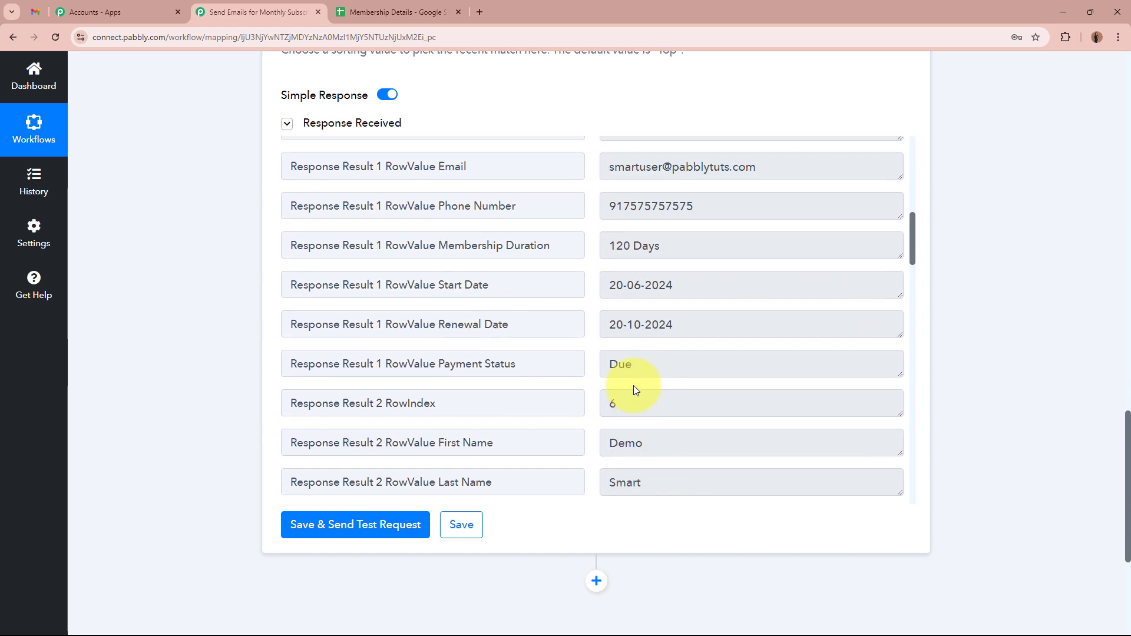
{"action": "scroll", "coordinate": [634, 386], "scroll_direction": "up", "scroll_amount": 5}
{"action": "left_click", "coordinate": [967, 388]}
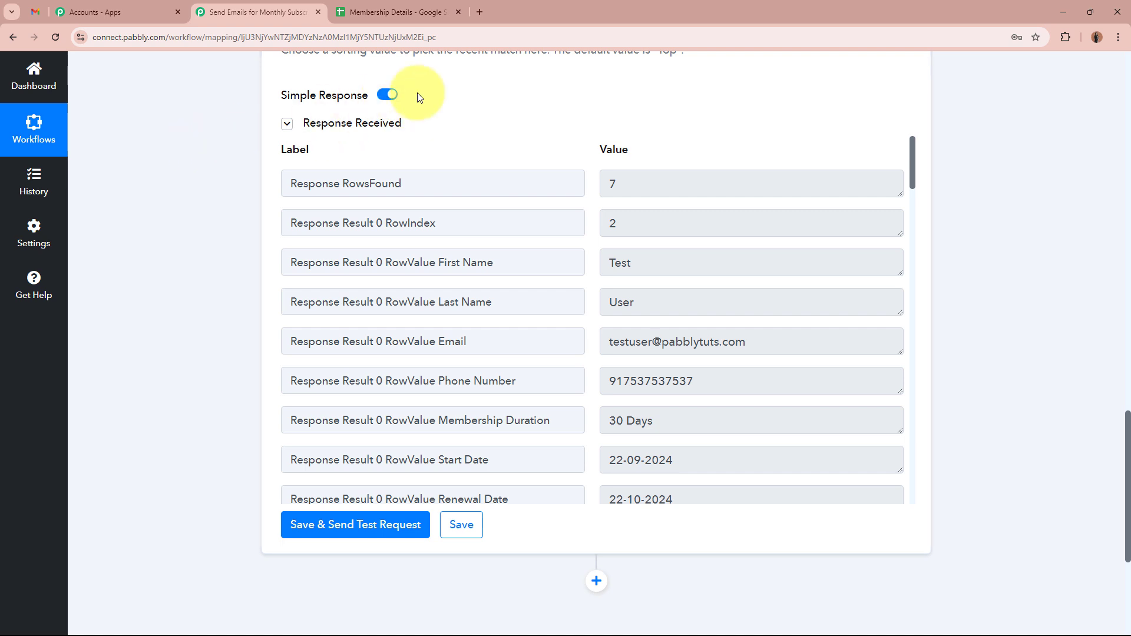
Turn off Simple Response for the lookup action, then save and resend the test request
{"action": "scroll", "coordinate": [185, 277], "scroll_direction": "down", "scroll_amount": 2}
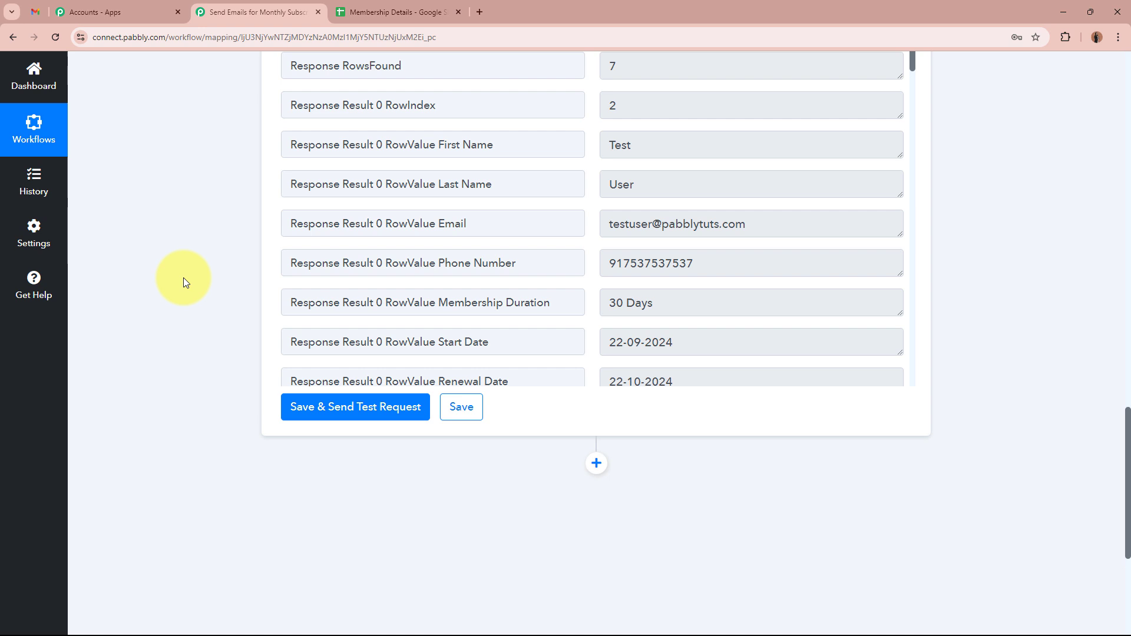
{"action": "left_click", "coordinate": [377, 407]}
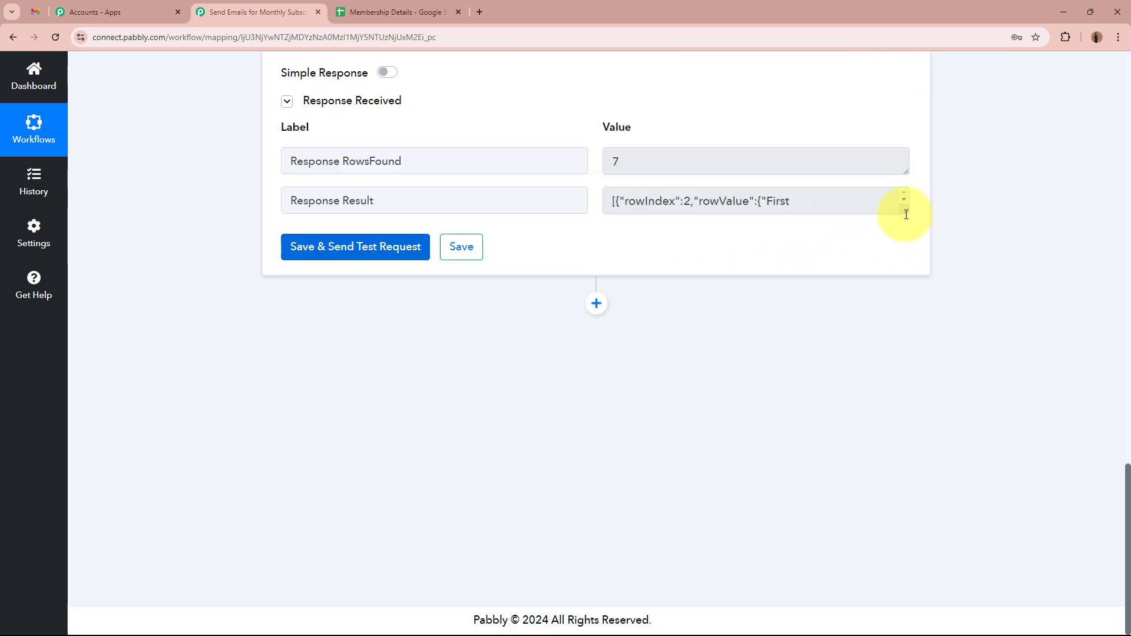
Enlarge the Response Result value and examine the combined member records, their payment statuses and the number of rows found
{"action": "left_click_drag", "start_coordinate": [903, 211], "coordinate": [878, 366]}
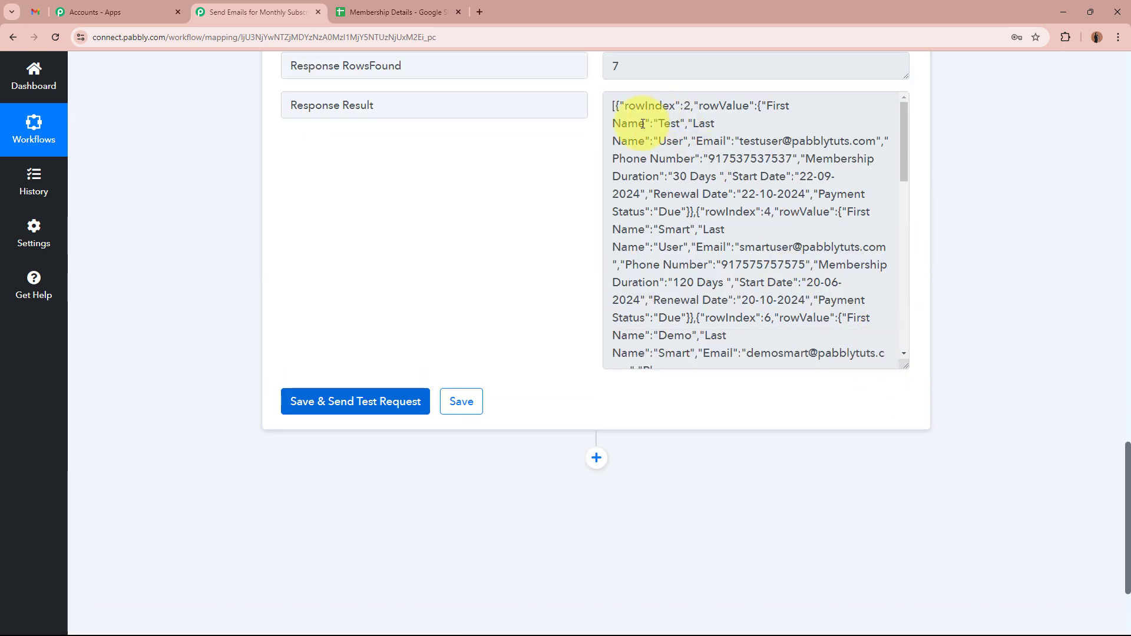
{"action": "left_click_drag", "start_coordinate": [614, 104], "coordinate": [666, 353]}
{"action": "double_click", "coordinate": [669, 356]}
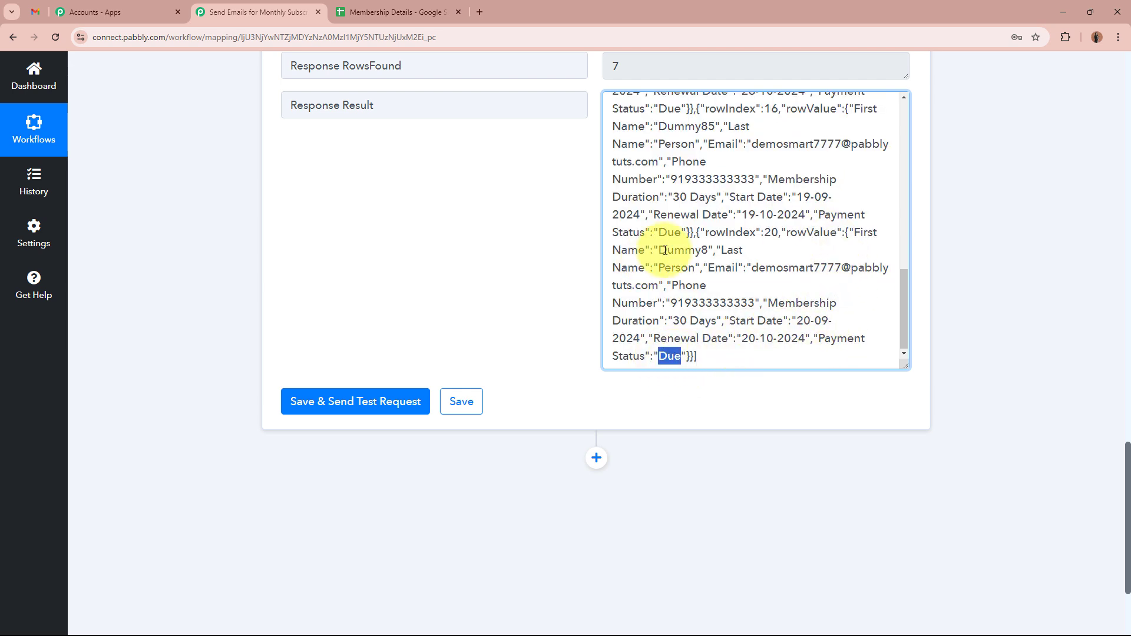
{"action": "left_click_drag", "start_coordinate": [659, 231], "coordinate": [685, 232]}
{"action": "left_click", "coordinate": [707, 232]}
{"action": "scroll", "coordinate": [656, 422], "scroll_direction": "up", "scroll_amount": 4}
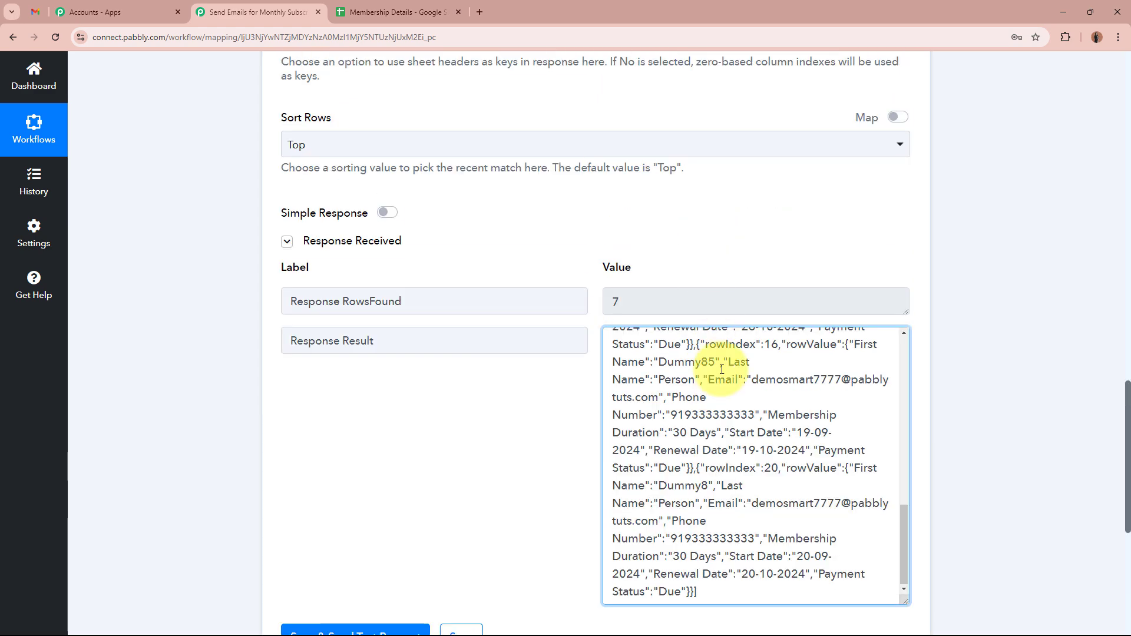
{"action": "scroll", "coordinate": [659, 407], "scroll_direction": "up", "scroll_amount": 5}
{"action": "double_click", "coordinate": [613, 302]}
{"action": "scroll", "coordinate": [702, 437], "scroll_direction": "up", "scroll_amount": 5}
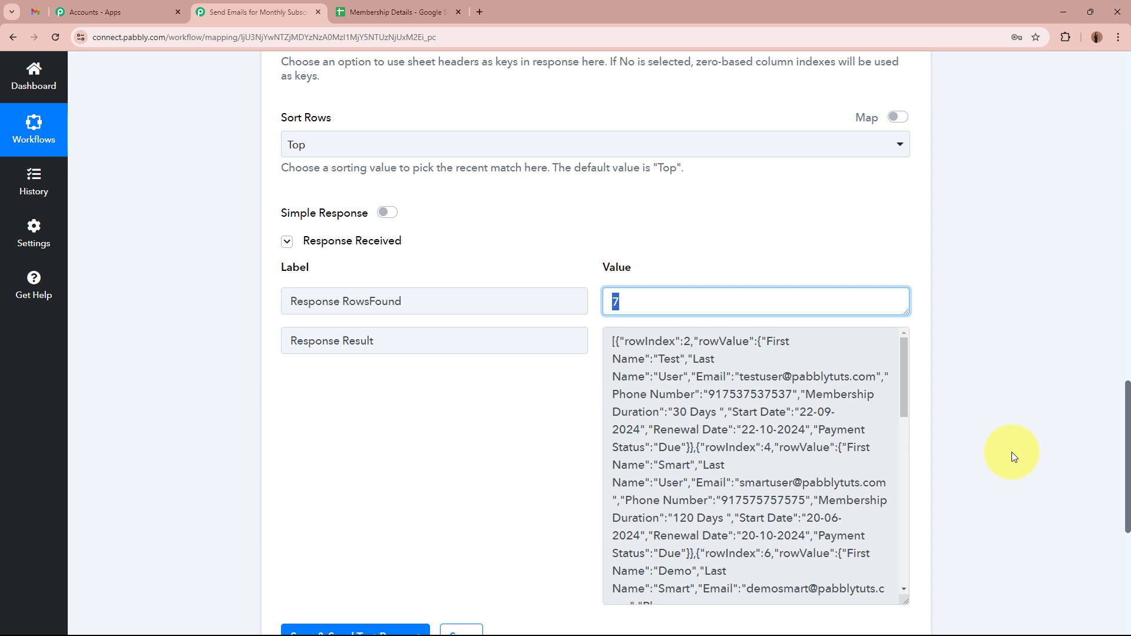
{"action": "left_click", "coordinate": [1012, 451]}
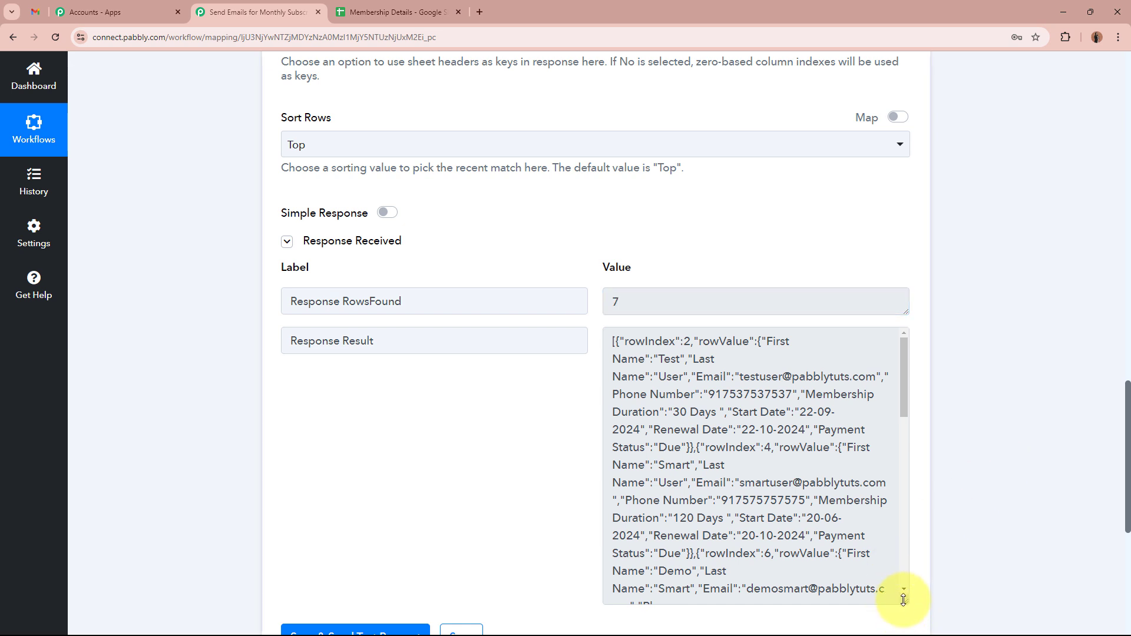
Resize the Response Result value to a shorter height and examine the first member's record
{"action": "left_click_drag", "start_coordinate": [903, 600], "coordinate": [205, 281]}
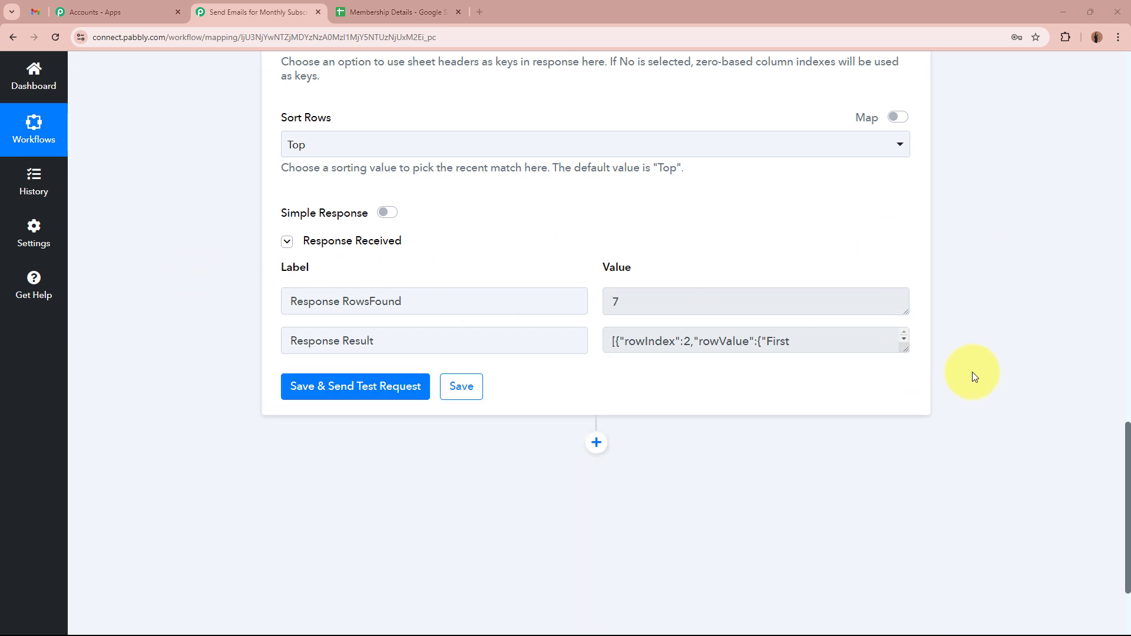
{"action": "left_click_drag", "start_coordinate": [904, 350], "coordinate": [886, 427]}
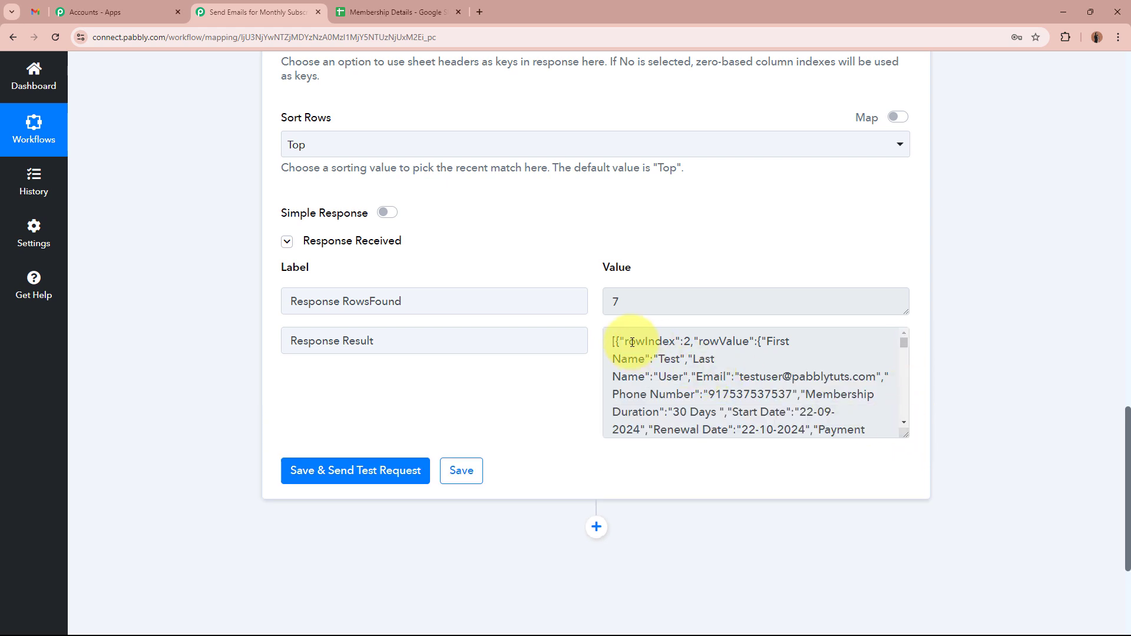
{"action": "left_click_drag", "start_coordinate": [611, 340], "coordinate": [724, 417]}
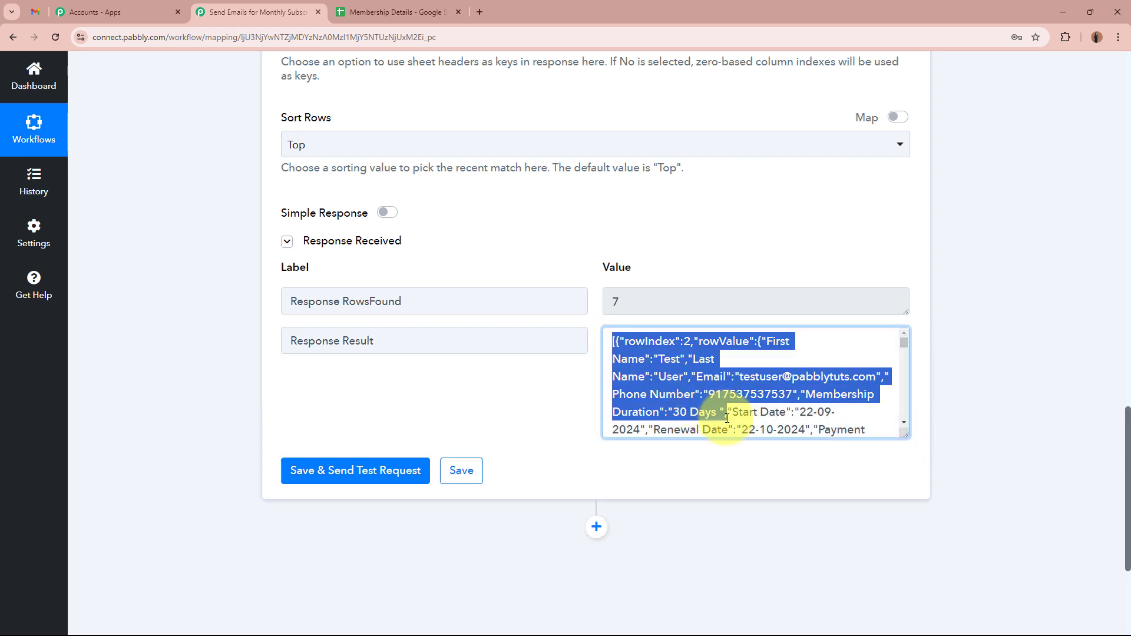
Compare the first record in the Response Result with the Membership Details sheet, then shrink the value box
{"action": "left_click", "coordinate": [726, 418]}
{"action": "left_click", "coordinate": [397, 11]}
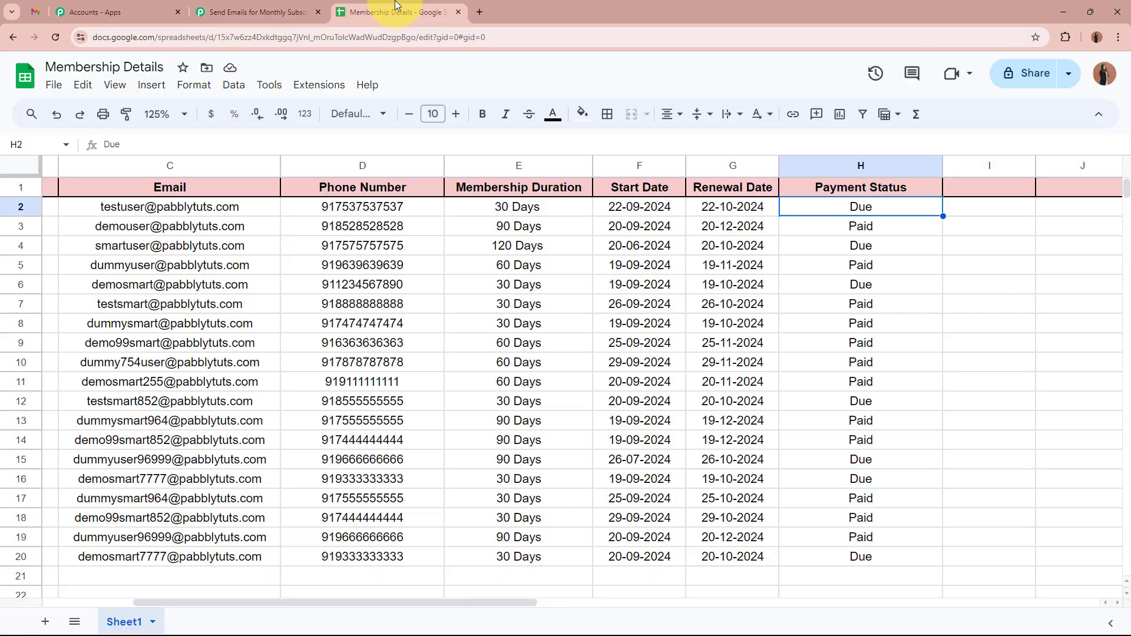
{"action": "left_click_drag", "start_coordinate": [316, 602], "coordinate": [182, 285]}
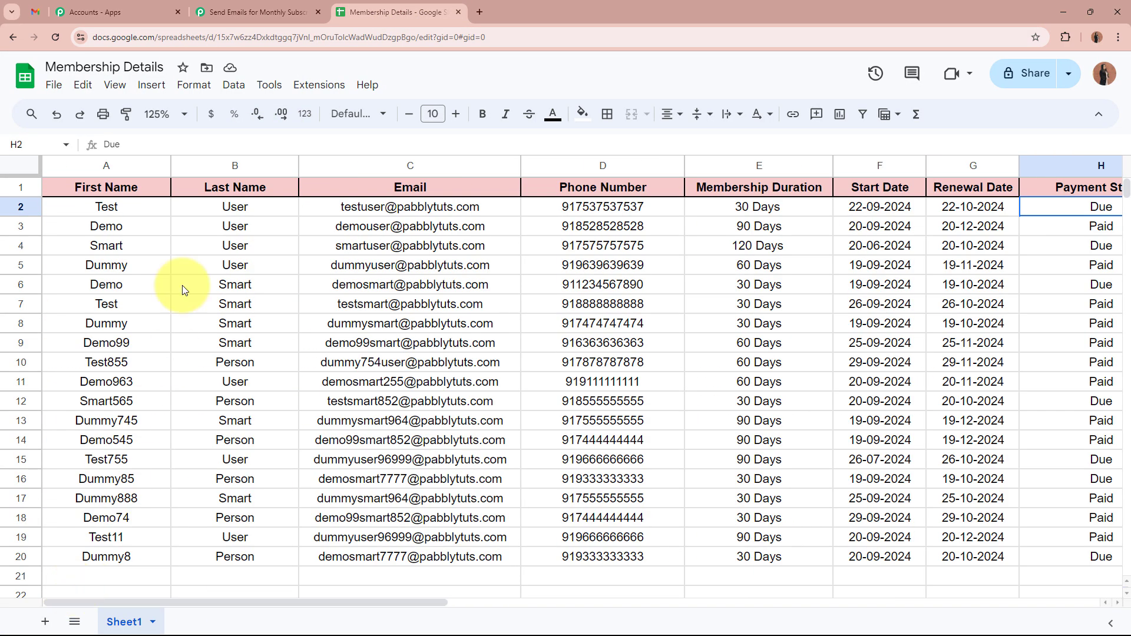
{"action": "left_click", "coordinate": [235, 11]}
{"action": "left_click", "coordinate": [742, 368]}
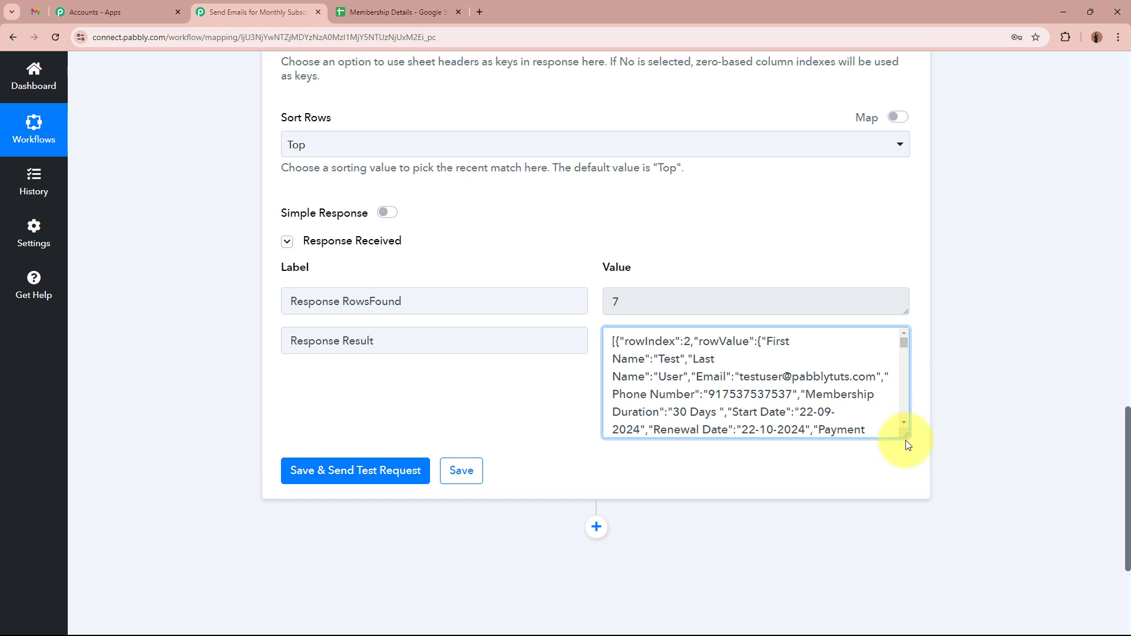
{"action": "left_click_drag", "start_coordinate": [901, 435], "coordinate": [899, 353]}
{"action": "left_click", "coordinate": [994, 328]}
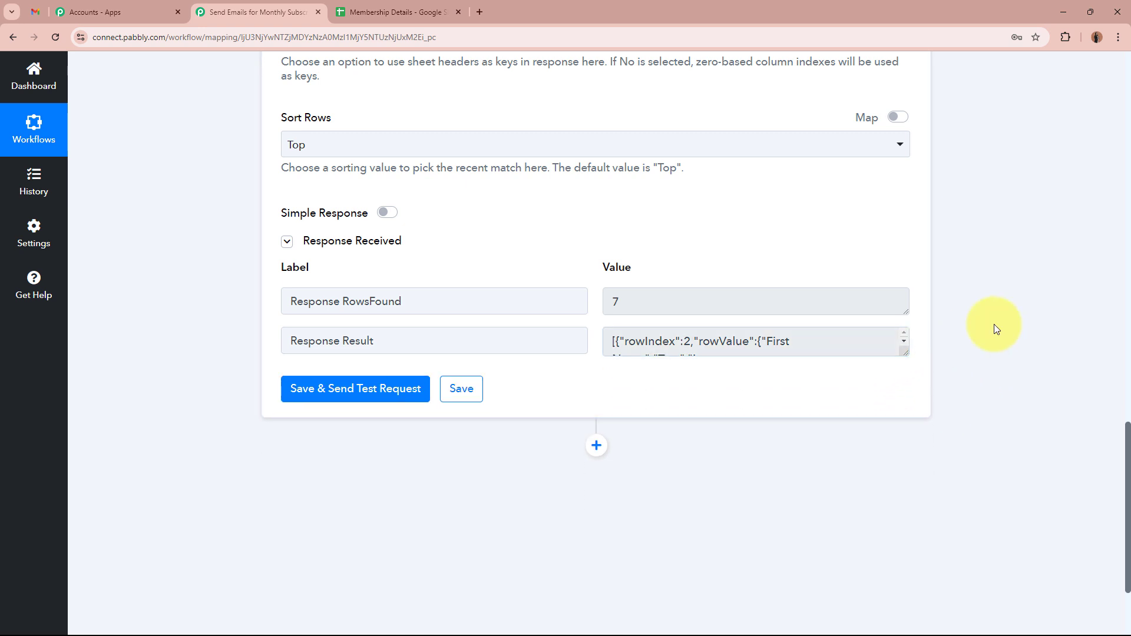
Add an Iterator (Pabbly) action after the spreadsheet lookup with the Process Arrays event and connect it
{"action": "left_click", "coordinate": [596, 445]}
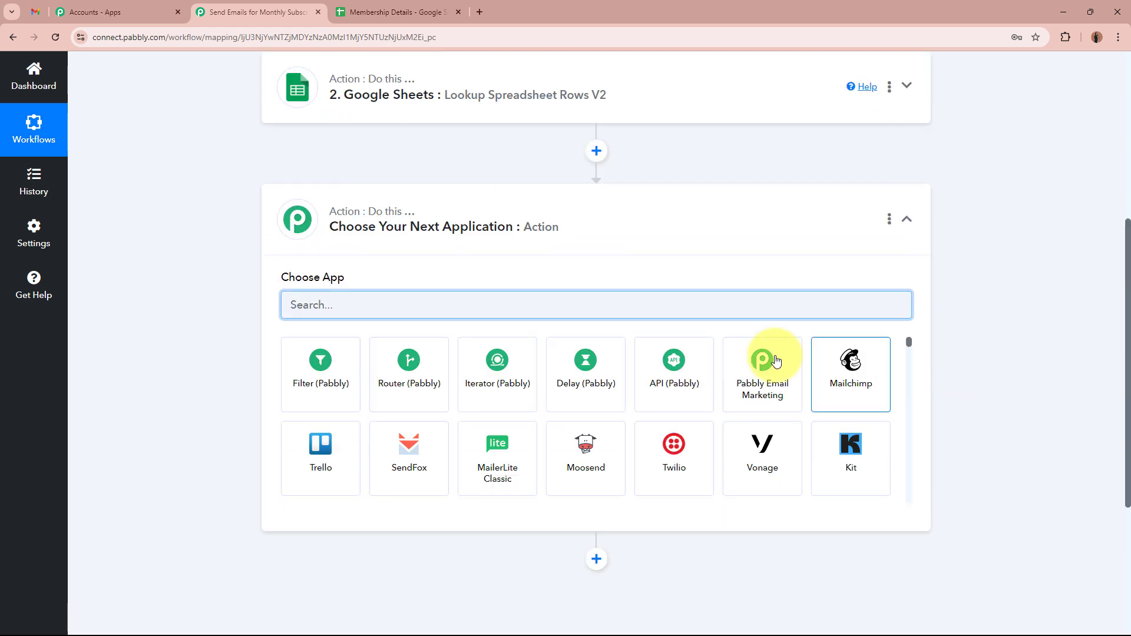
{"action": "left_click", "coordinate": [511, 376]}
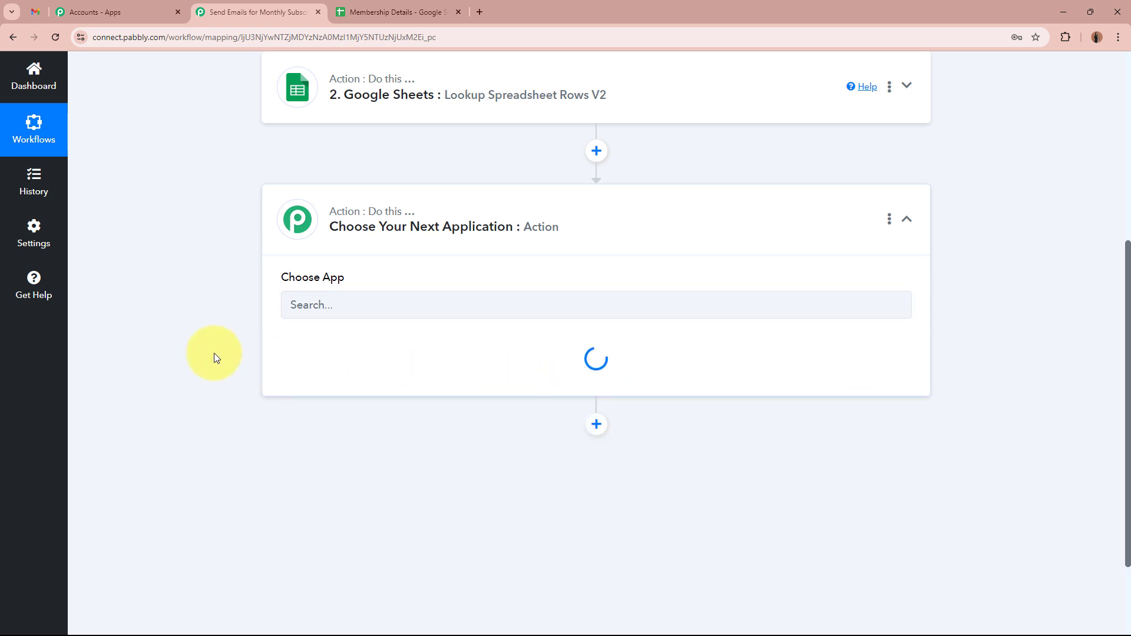
{"action": "left_click", "coordinate": [318, 365]}
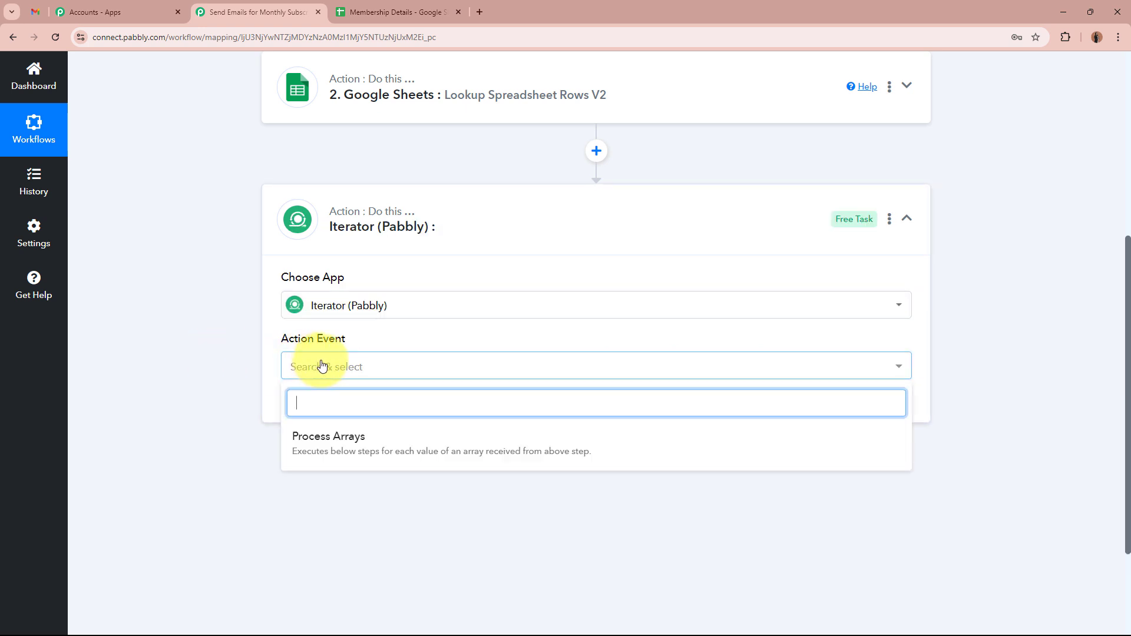
{"action": "left_click", "coordinate": [337, 436]}
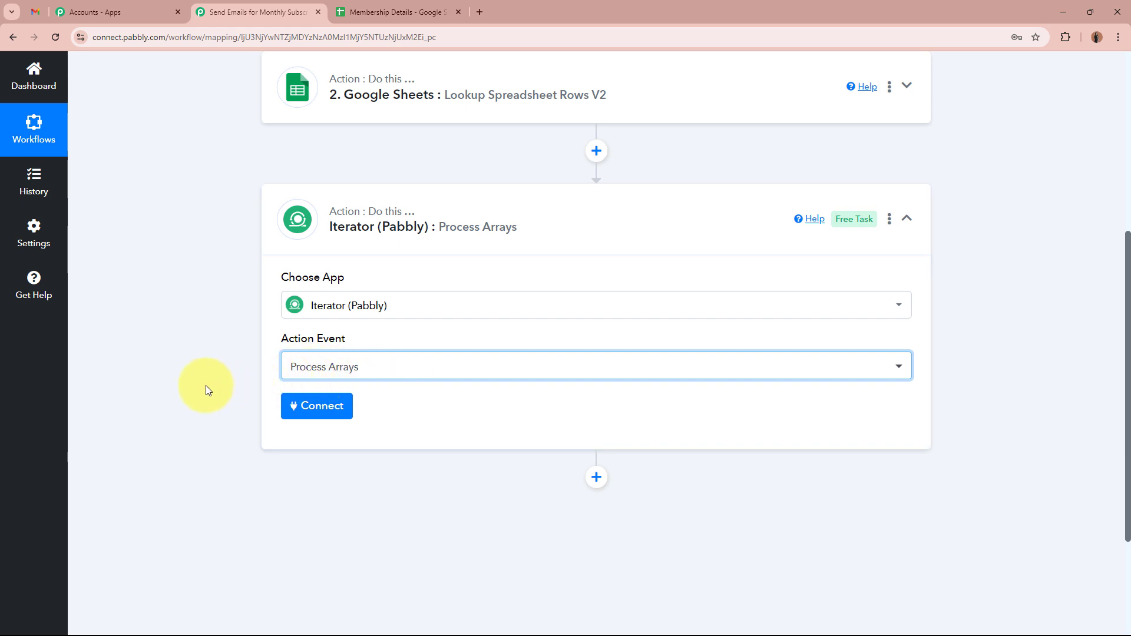
{"action": "left_click", "coordinate": [305, 405]}
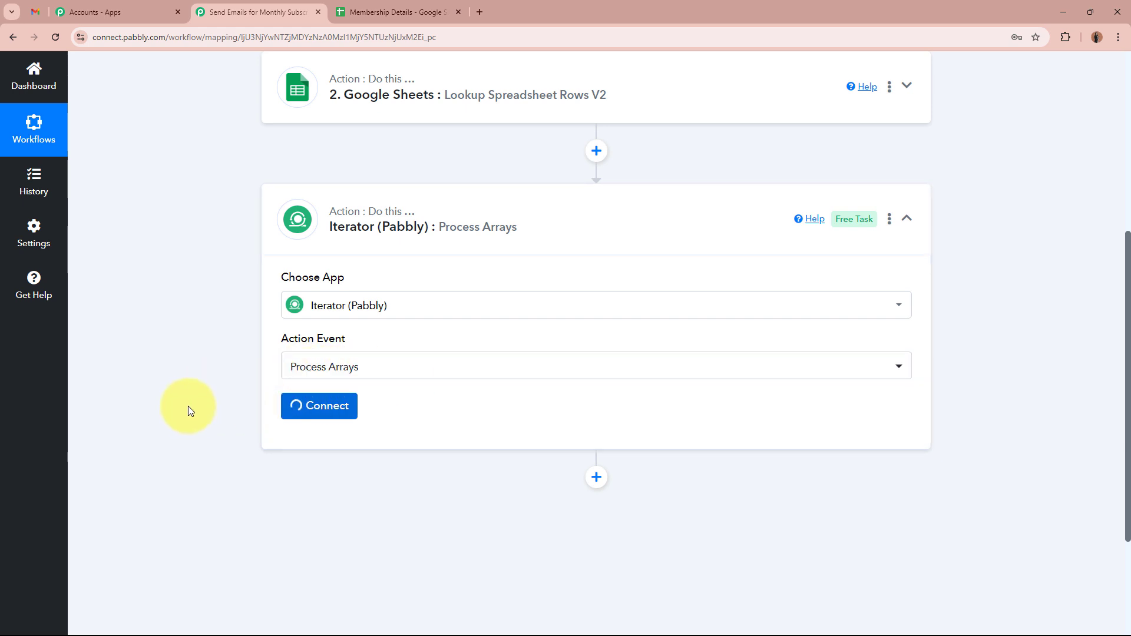
Save the iterator with the 2. Response Result [] array and send a test request
{"action": "scroll", "coordinate": [188, 397], "scroll_direction": "down", "scroll_amount": 3}
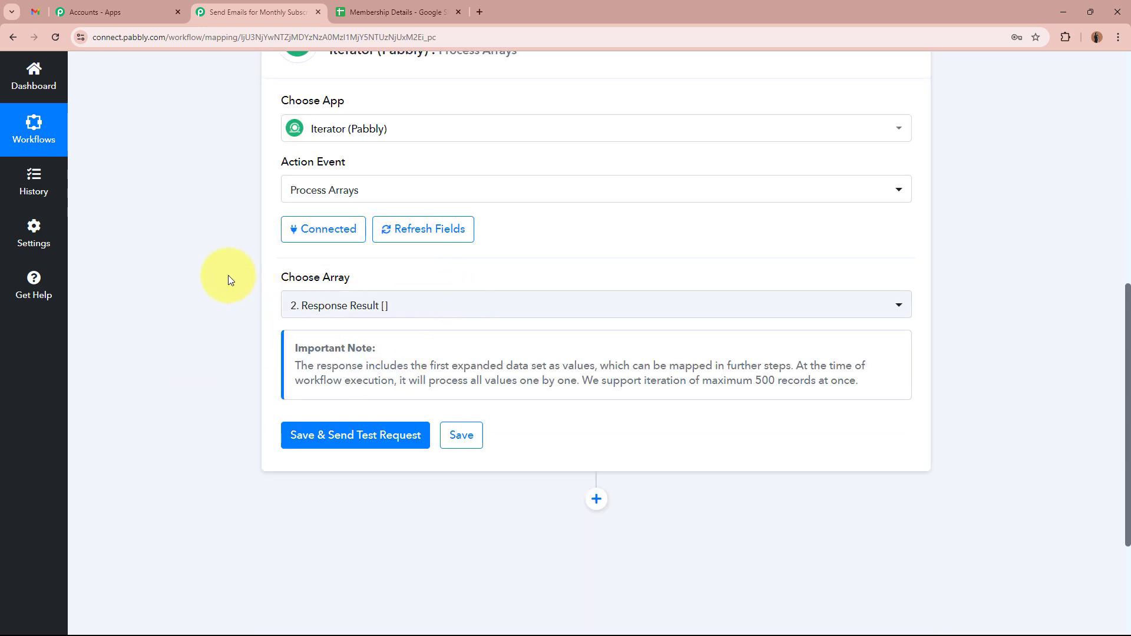
{"action": "left_click", "coordinate": [366, 435]}
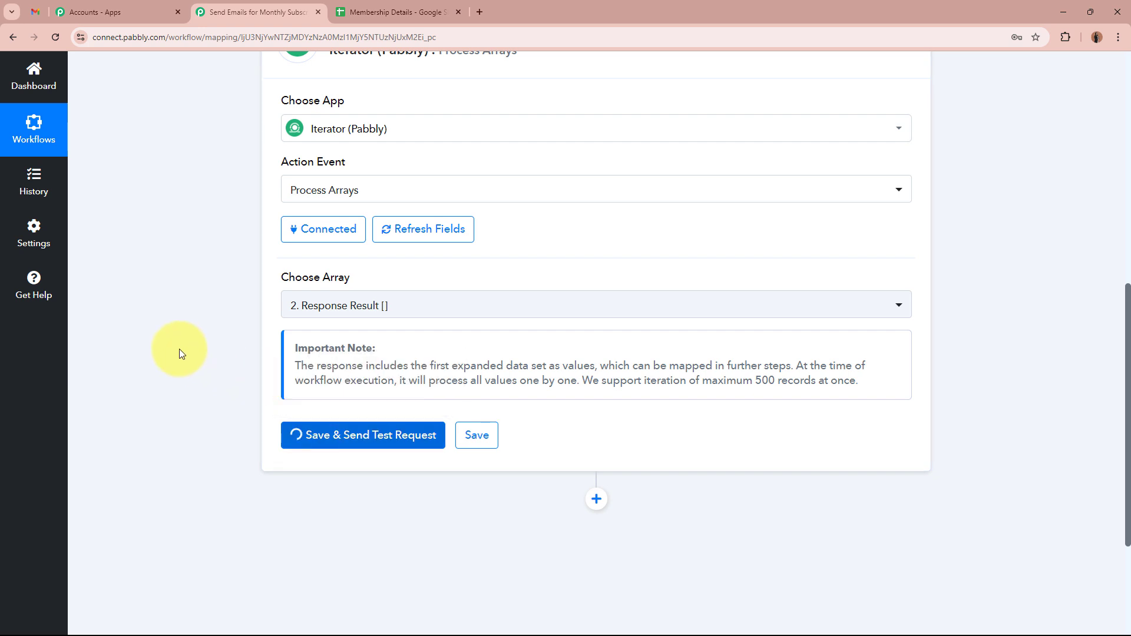
{"action": "scroll", "coordinate": [171, 345], "scroll_direction": "down", "scroll_amount": 2}
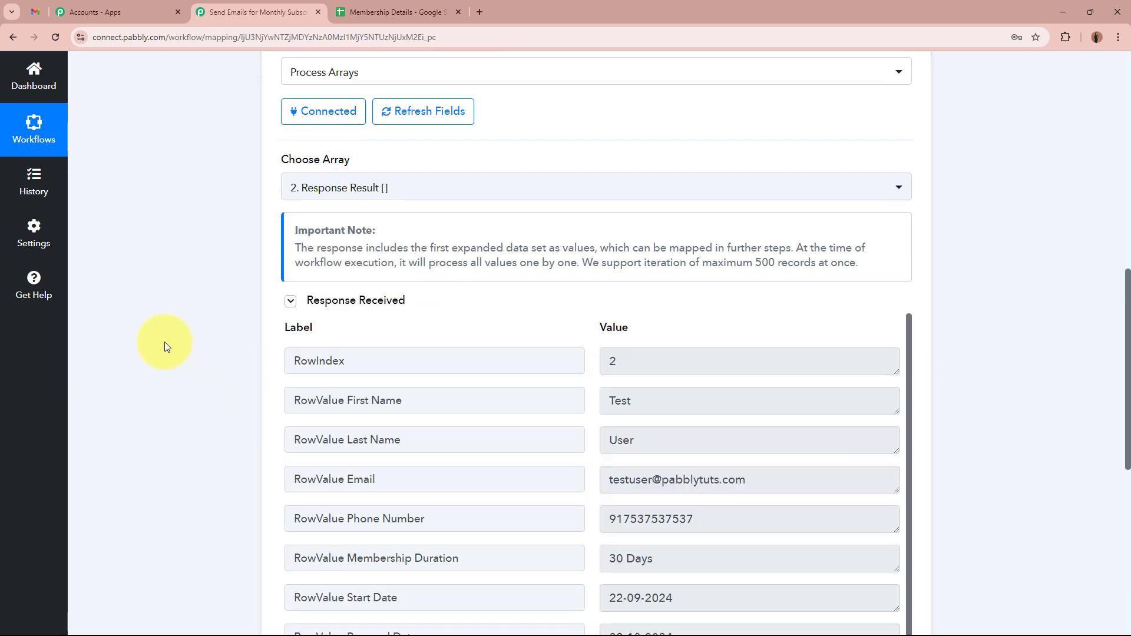
Examine the iterator's response against the first member row in the Membership Details sheet and read the note on array processing
{"action": "scroll", "coordinate": [165, 346], "scroll_direction": "down", "scroll_amount": 3}
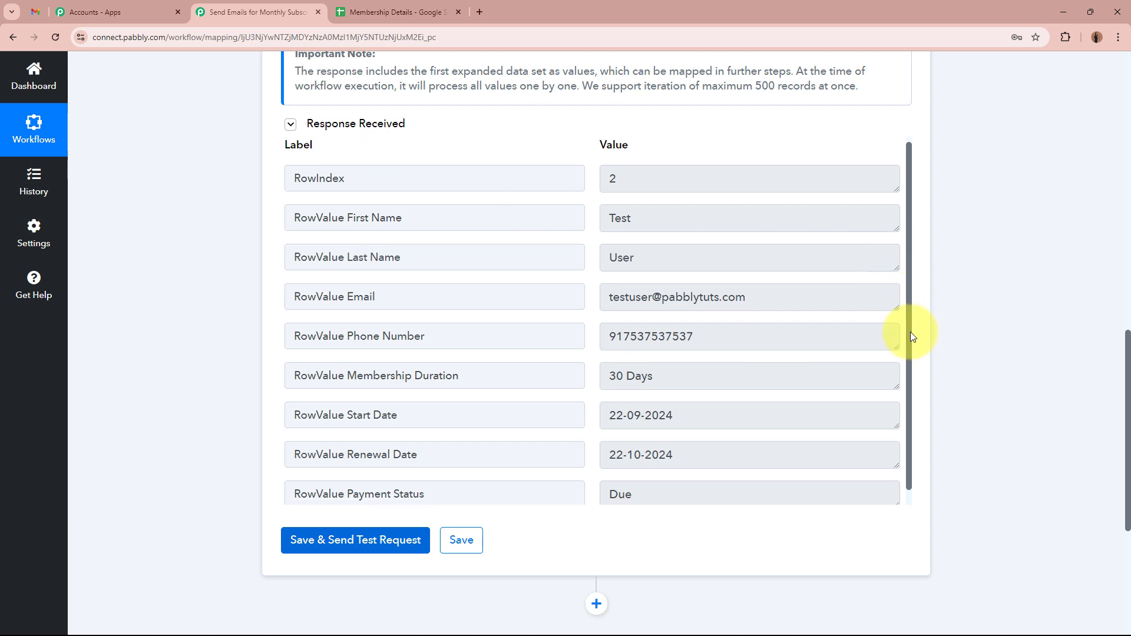
{"action": "left_click_drag", "start_coordinate": [910, 331], "coordinate": [908, 279]}
{"action": "left_click", "coordinate": [391, 12]}
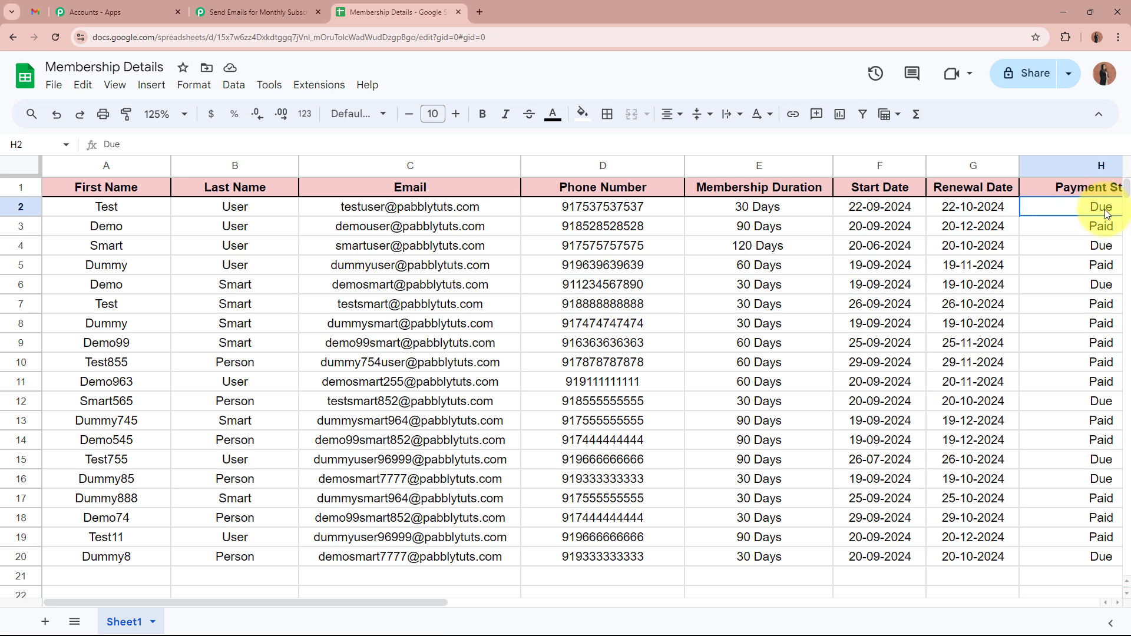
{"action": "left_click", "coordinate": [259, 12]}
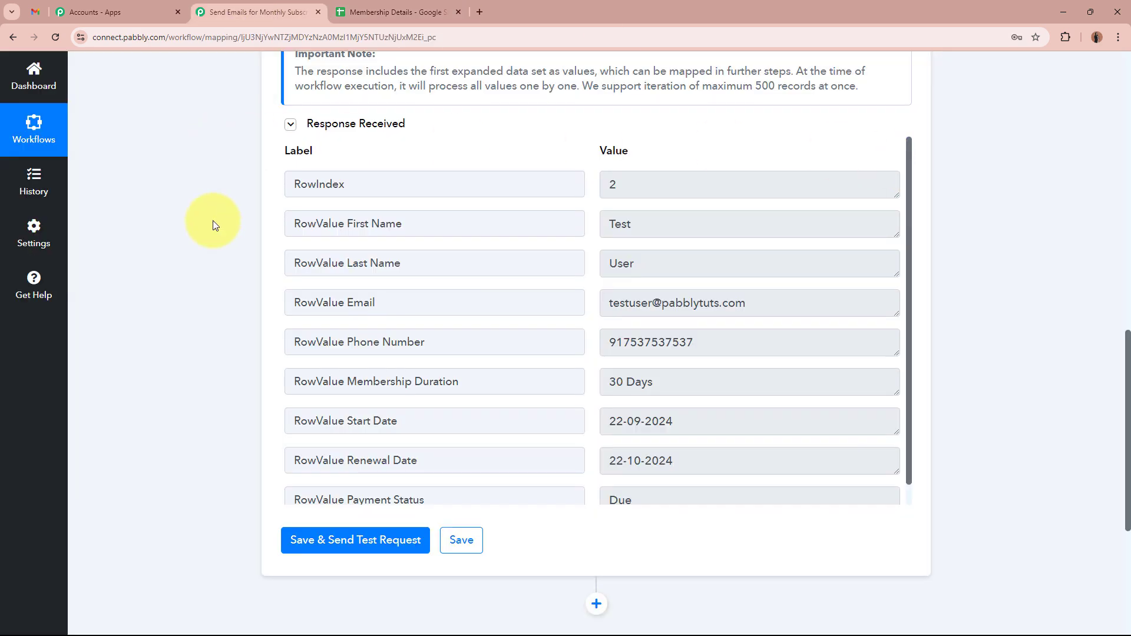
{"action": "left_click_drag", "start_coordinate": [909, 442], "coordinate": [911, 419]}
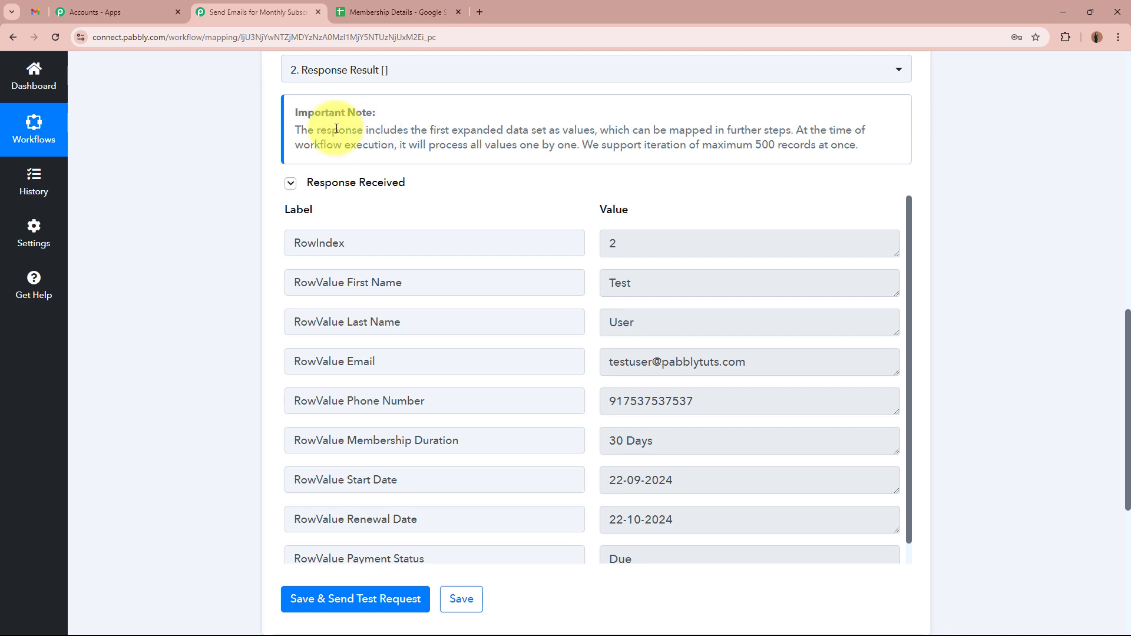
{"action": "left_click_drag", "start_coordinate": [295, 129], "coordinate": [577, 145]}
{"action": "left_click", "coordinate": [193, 257]}
Reopen the Google Sheets lookup action's response and check its number of rows found against the Membership Details sheet
{"action": "scroll", "coordinate": [192, 256], "scroll_direction": "up", "scroll_amount": 8}
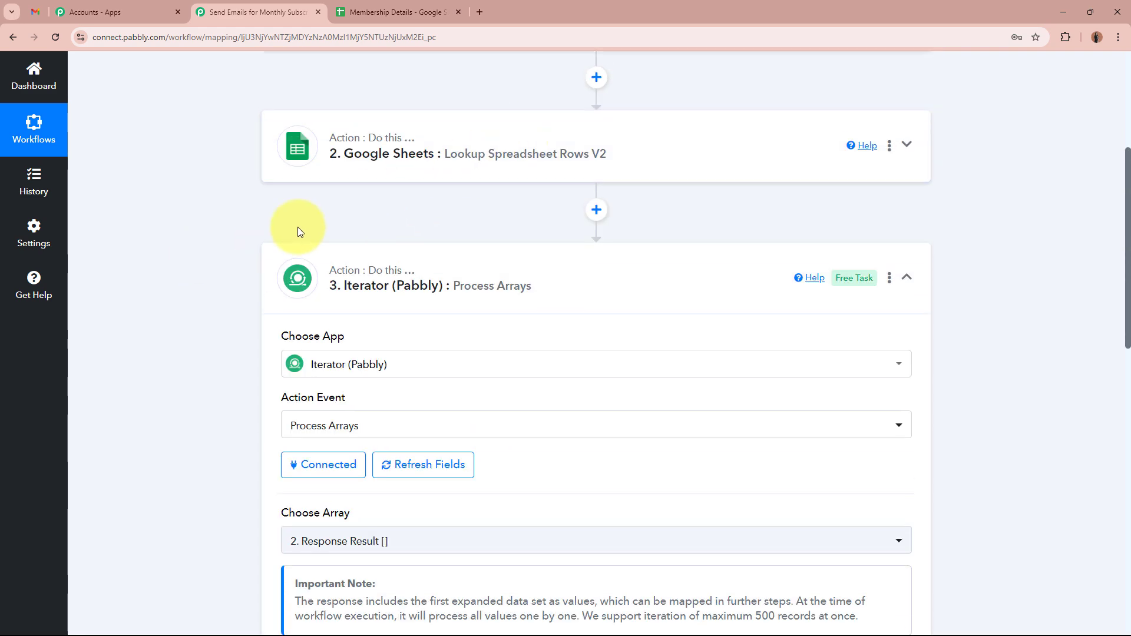
{"action": "scroll", "coordinate": [231, 288], "scroll_direction": "down", "scroll_amount": 15}
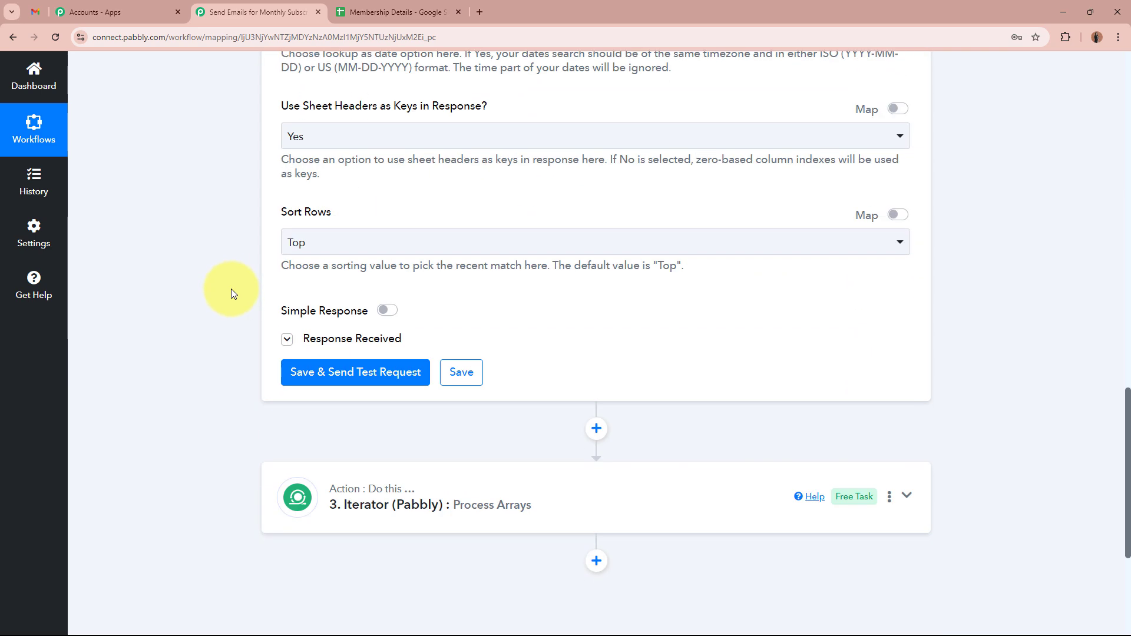
{"action": "scroll", "coordinate": [231, 289], "scroll_direction": "down", "scroll_amount": 4}
{"action": "left_click", "coordinate": [288, 107]}
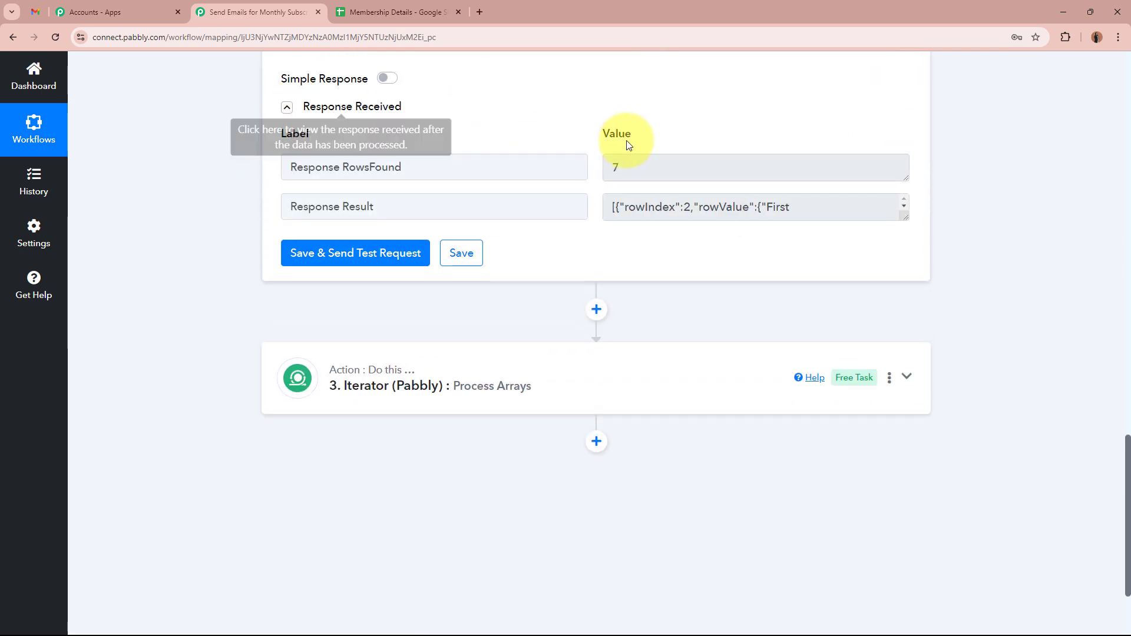
{"action": "left_click", "coordinate": [627, 168]}
{"action": "double_click", "coordinate": [610, 167]}
{"action": "left_click", "coordinate": [397, 12]}
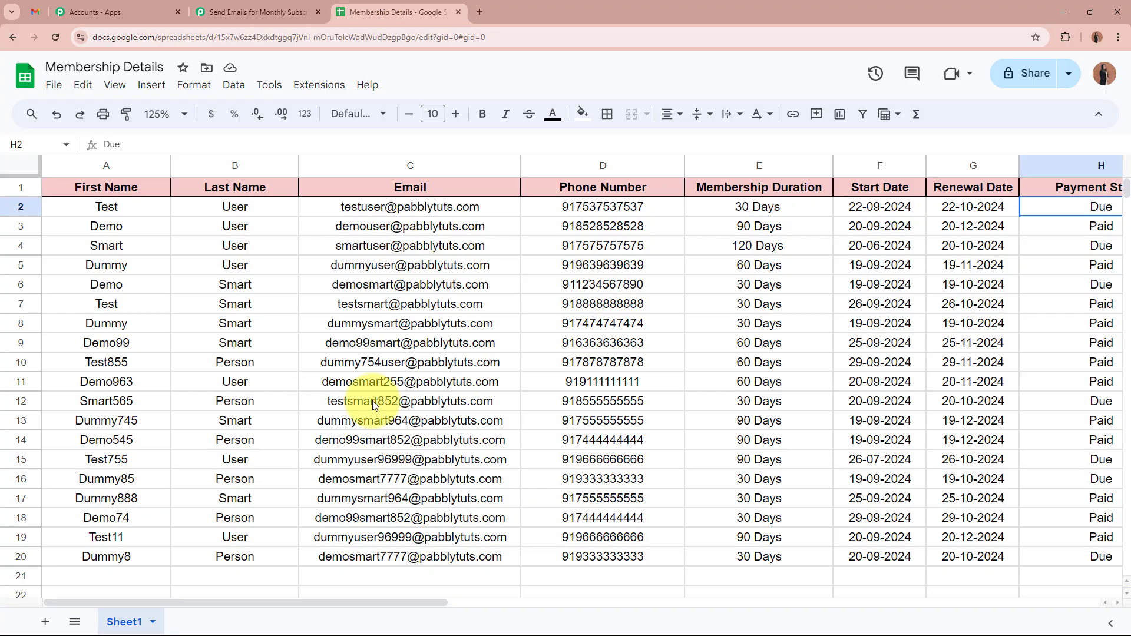
{"action": "left_click", "coordinate": [235, 9]}
{"action": "left_click", "coordinate": [133, 257]}
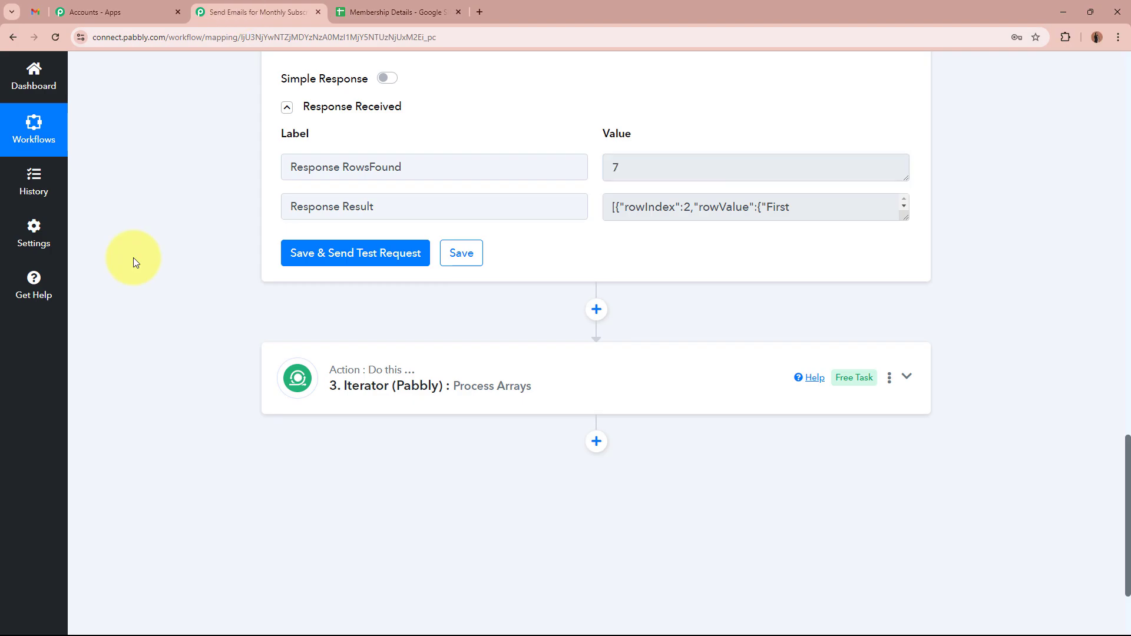
Enlarge the lookup's Response Result value and read through the combined records of the members with due payments
{"action": "left_click_drag", "start_coordinate": [903, 216], "coordinate": [901, 366]}
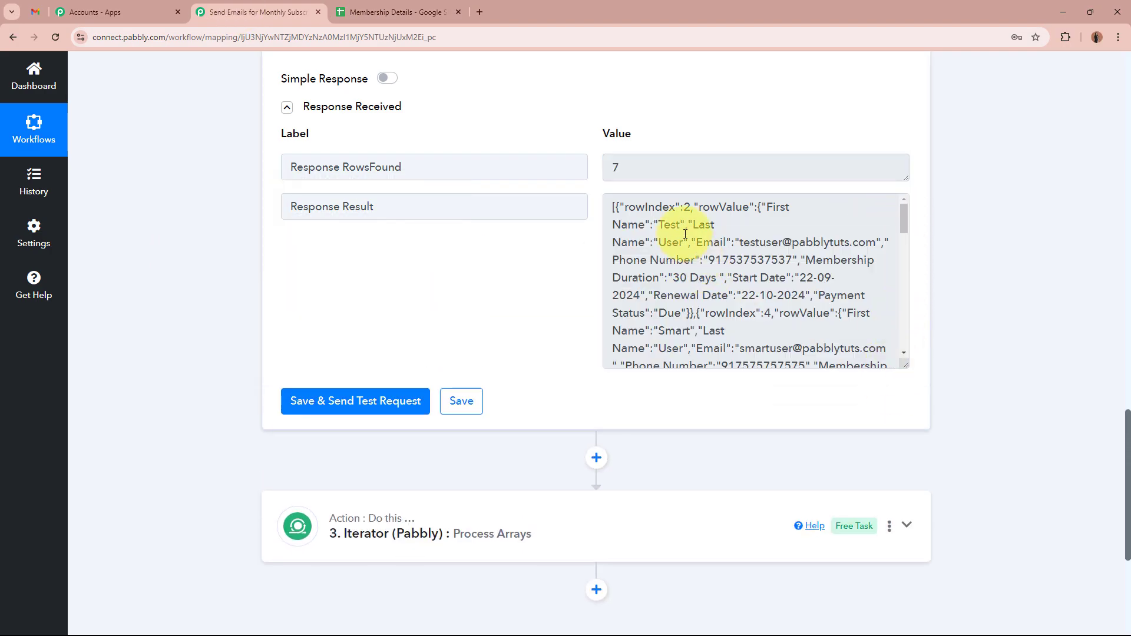
{"action": "left_click_drag", "start_coordinate": [606, 203], "coordinate": [722, 350]}
{"action": "left_click", "coordinate": [746, 305]}
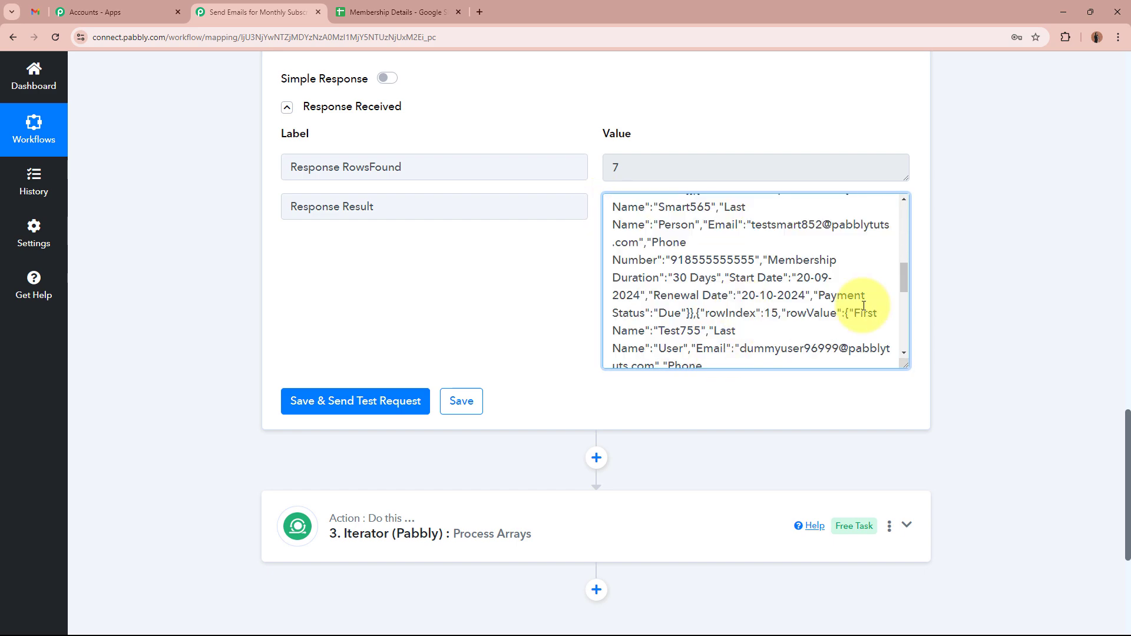
{"action": "scroll", "coordinate": [766, 248], "scroll_direction": "up", "scroll_amount": 10}
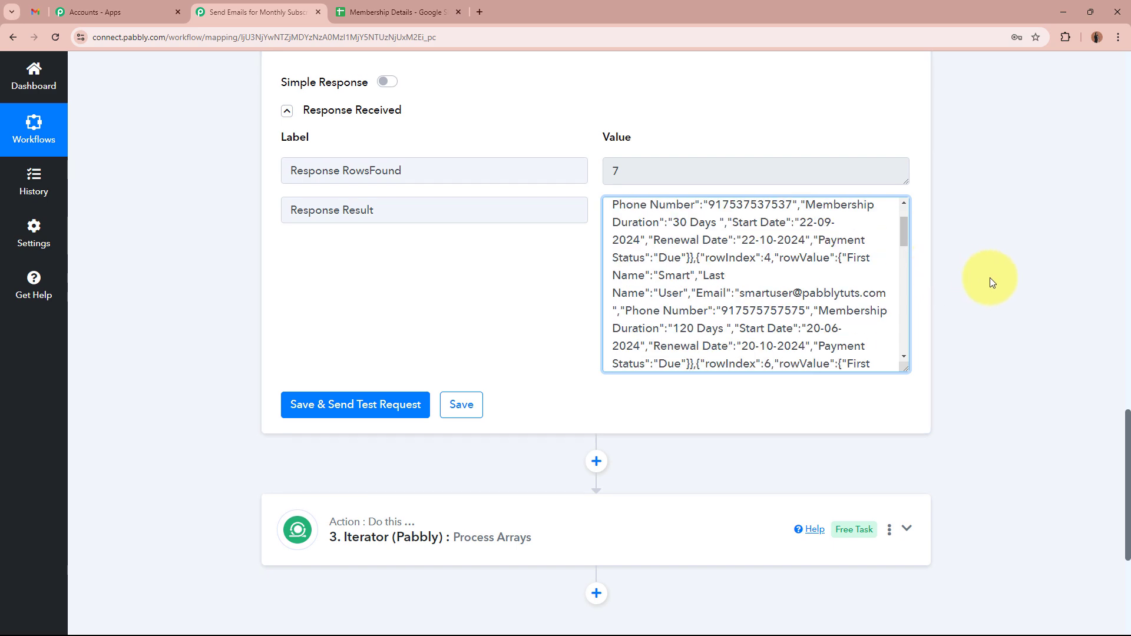
{"action": "scroll", "coordinate": [989, 278], "scroll_direction": "up", "scroll_amount": 5}
Collapse the Google Sheets lookup action and expand the Iterator action's received response down to the payment status
{"action": "scroll", "coordinate": [917, 257], "scroll_direction": "up", "scroll_amount": 15}
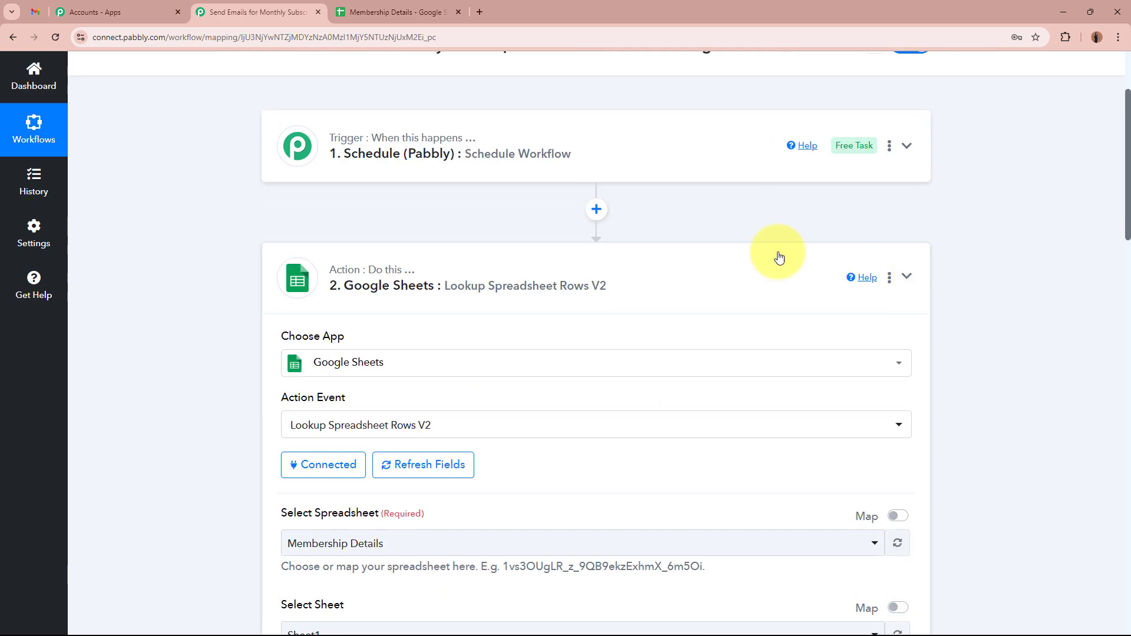
{"action": "left_click", "coordinate": [588, 268]}
{"action": "scroll", "coordinate": [164, 291], "scroll_direction": "down", "scroll_amount": 2}
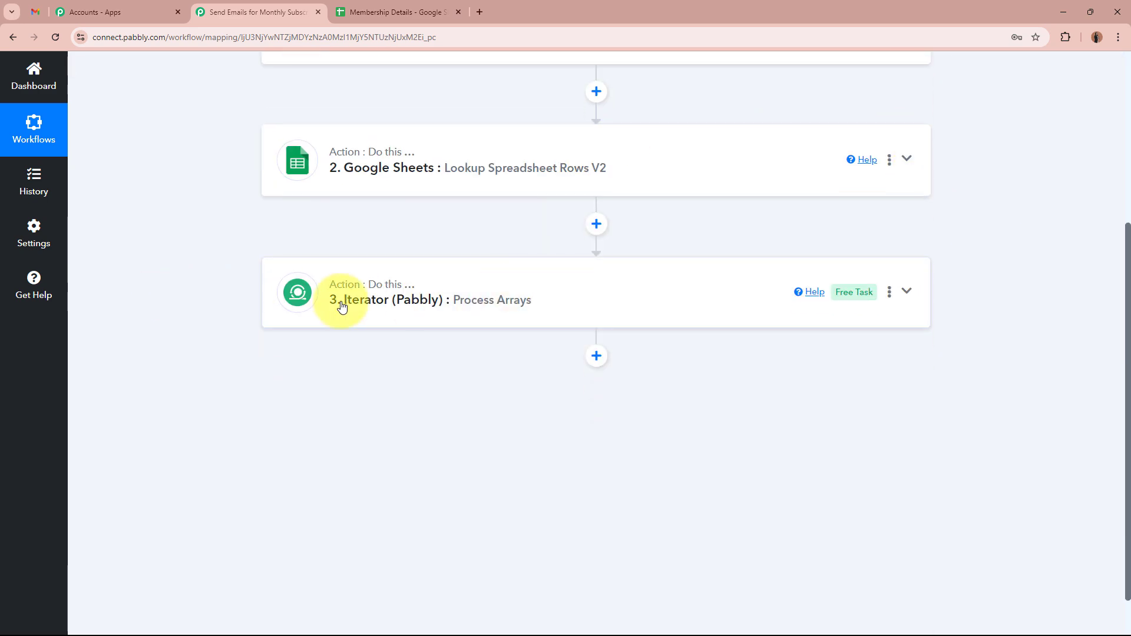
{"action": "scroll", "coordinate": [156, 302], "scroll_direction": "down", "scroll_amount": 6}
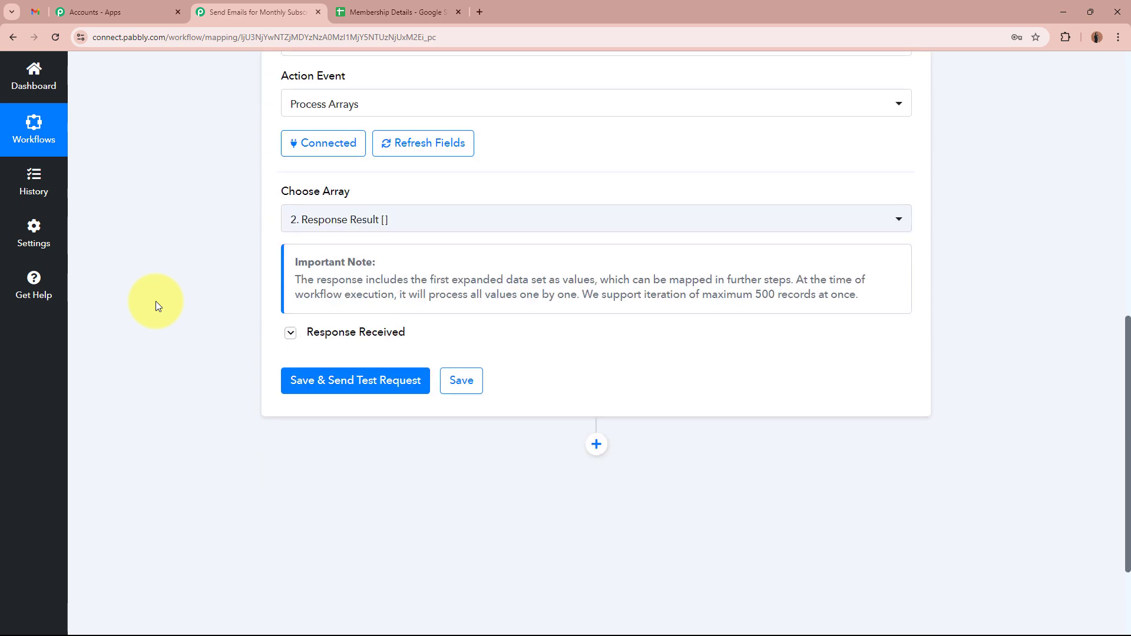
{"action": "left_click", "coordinate": [290, 334]}
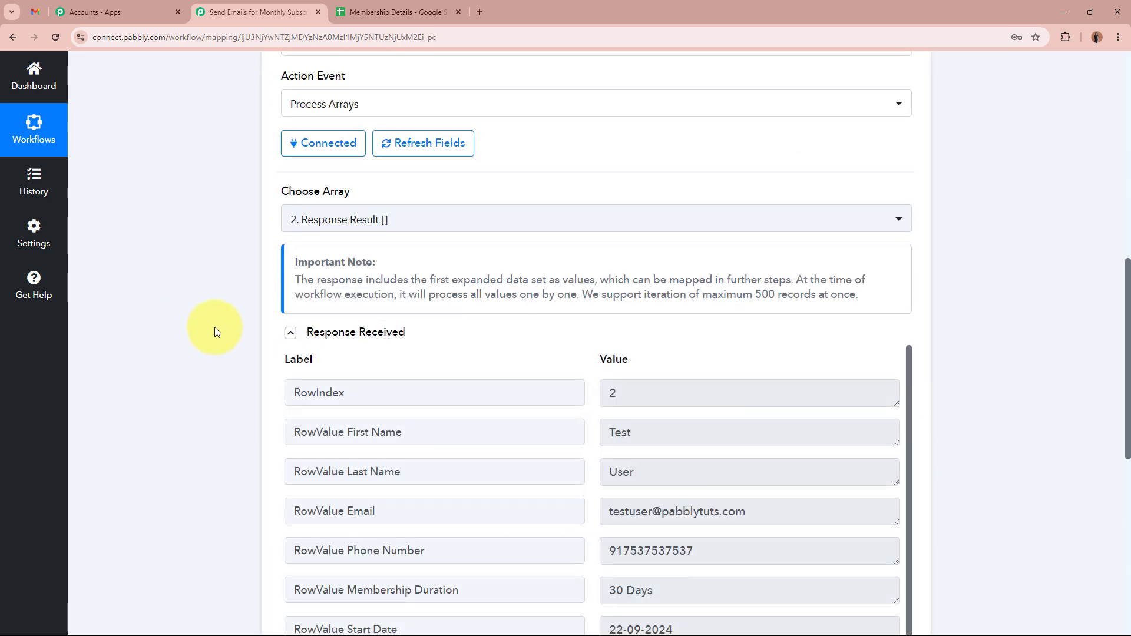
{"action": "scroll", "coordinate": [215, 329], "scroll_direction": "down", "scroll_amount": 4}
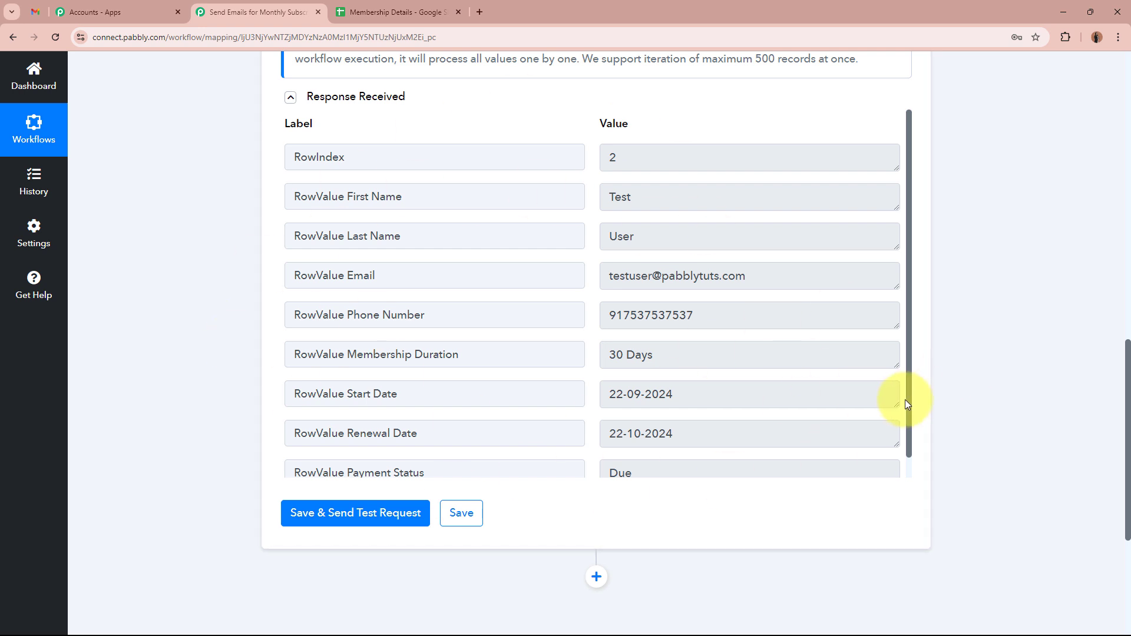
{"action": "scroll", "coordinate": [910, 401], "scroll_direction": "down", "scroll_amount": 1}
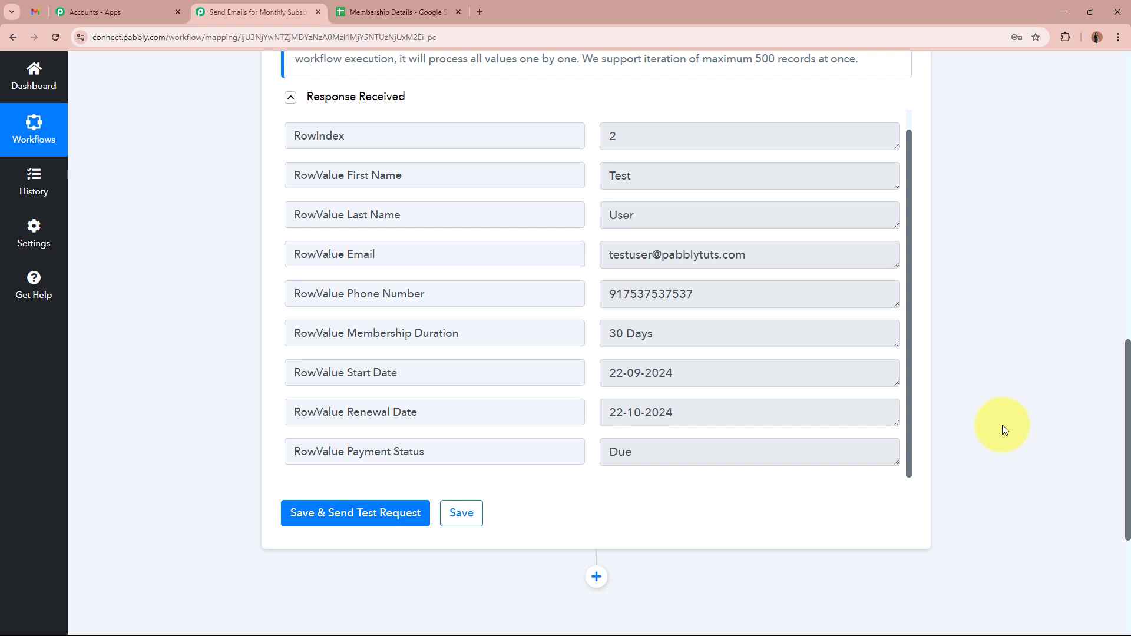
Read through the iterator's received values for the first member, from row index and contact details to dates and payment status
{"action": "double_click", "coordinate": [401, 136]}
{"action": "double_click", "coordinate": [631, 139]}
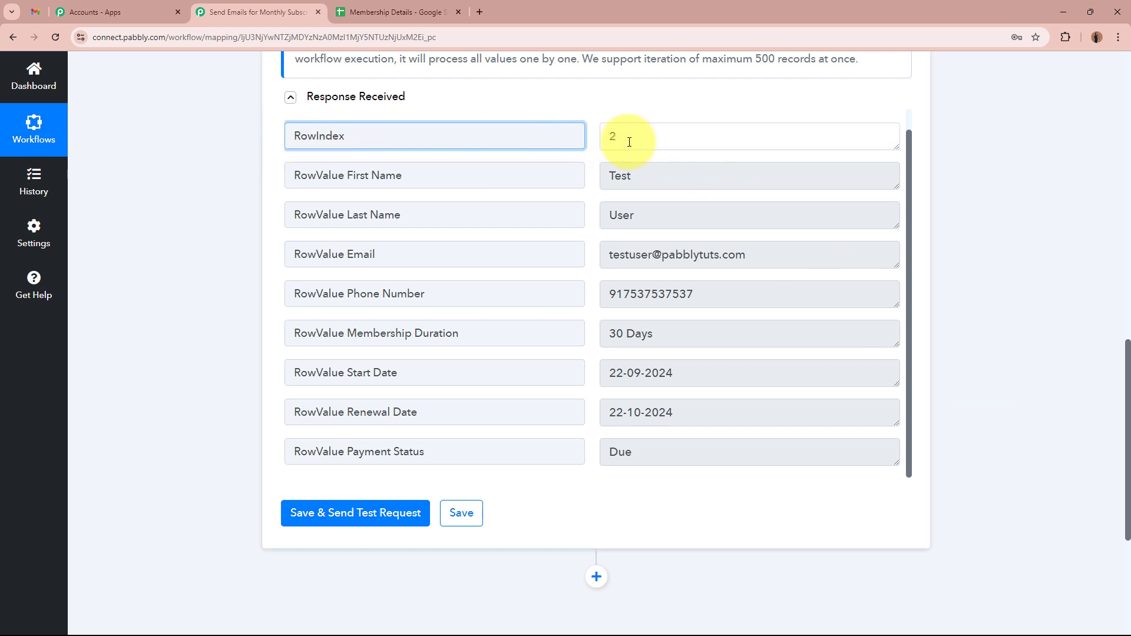
{"action": "double_click", "coordinate": [600, 184]}
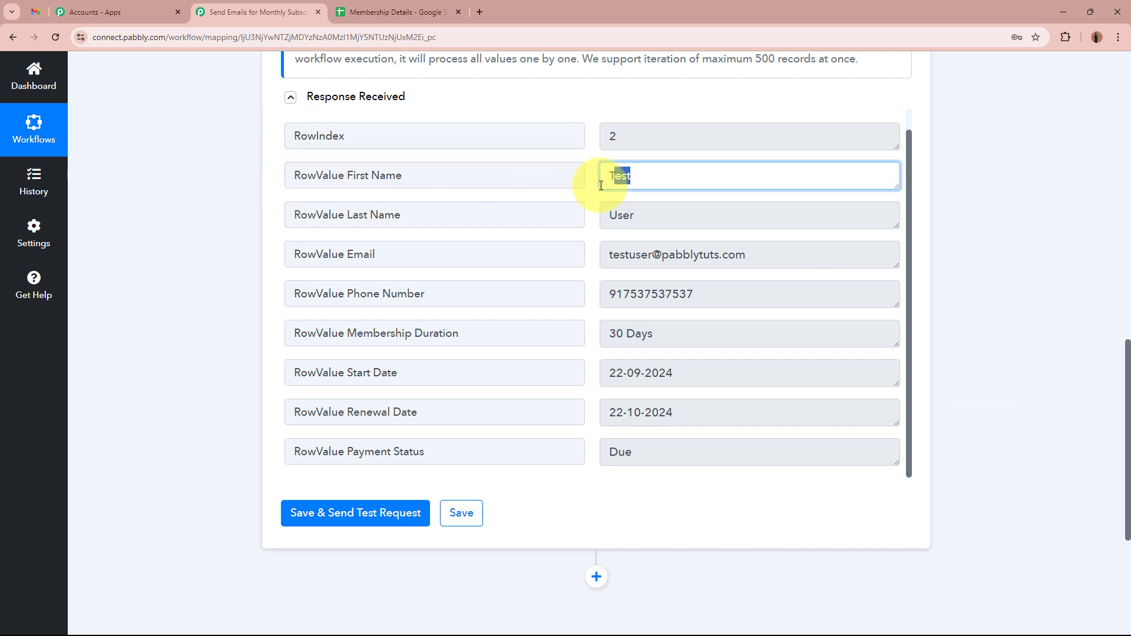
{"action": "double_click", "coordinate": [644, 213]}
{"action": "double_click", "coordinate": [677, 255]}
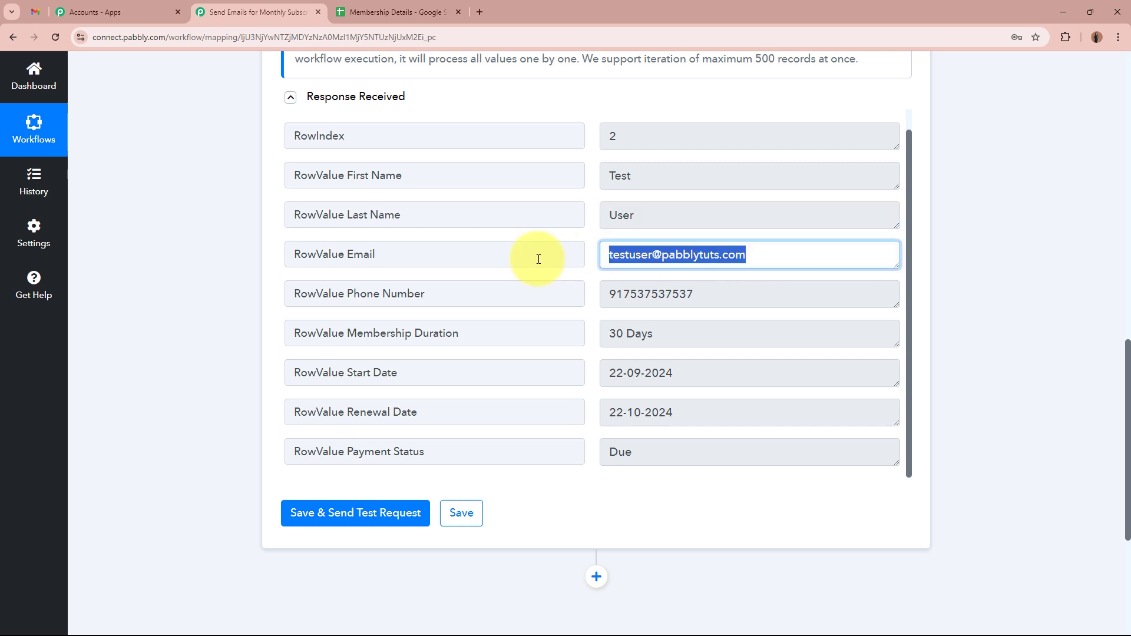
{"action": "double_click", "coordinate": [678, 294]}
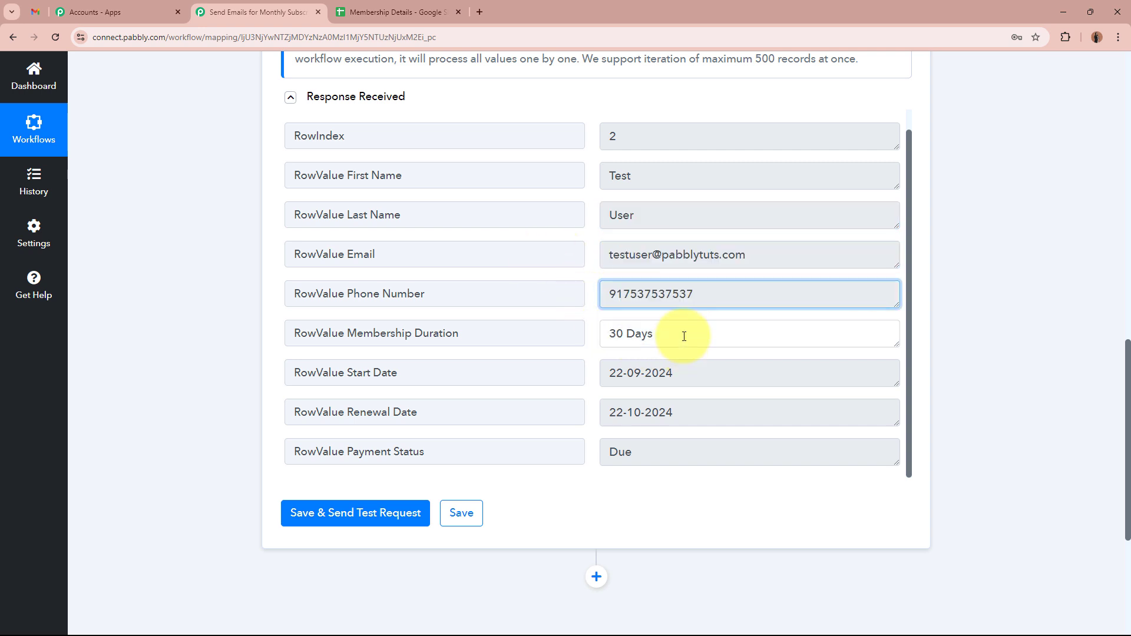
{"action": "double_click", "coordinate": [655, 345]}
{"action": "triple_click", "coordinate": [691, 377]}
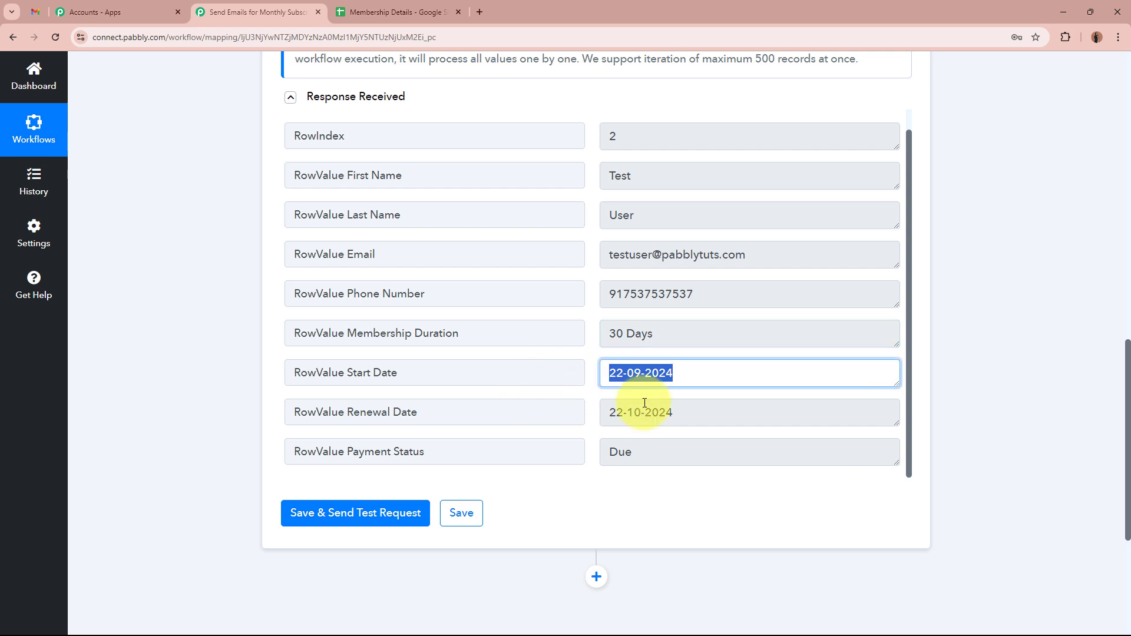
{"action": "triple_click", "coordinate": [644, 409]}
{"action": "triple_click", "coordinate": [645, 453]}
{"action": "left_click", "coordinate": [956, 416]}
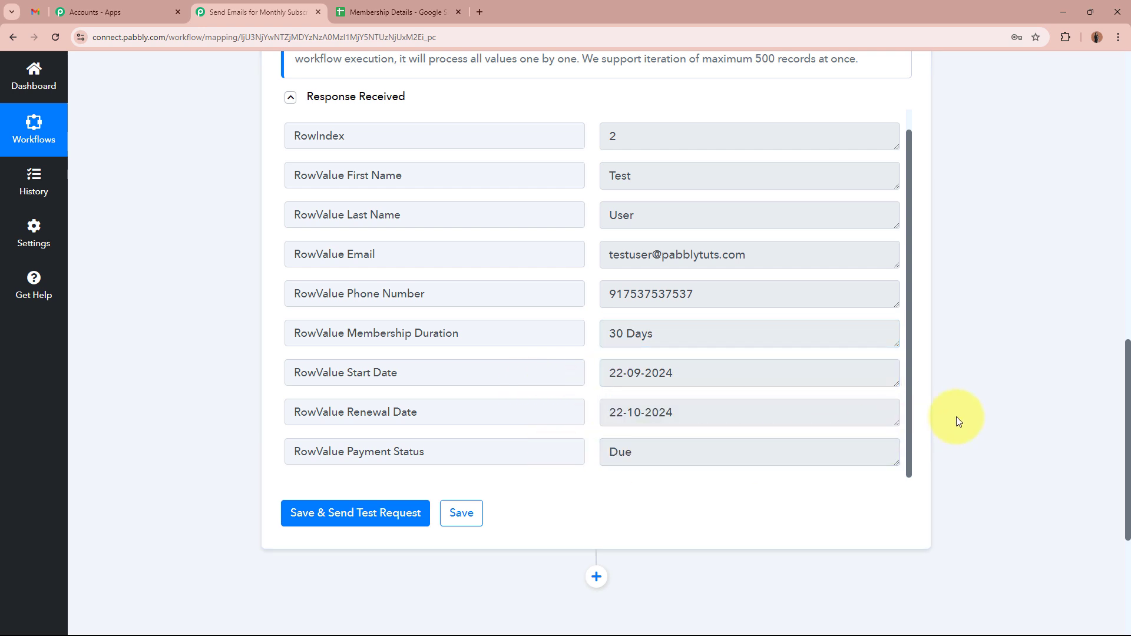
Compare the iterator's response with row 2 of the Membership Details sheet
{"action": "left_click", "coordinate": [396, 12]}
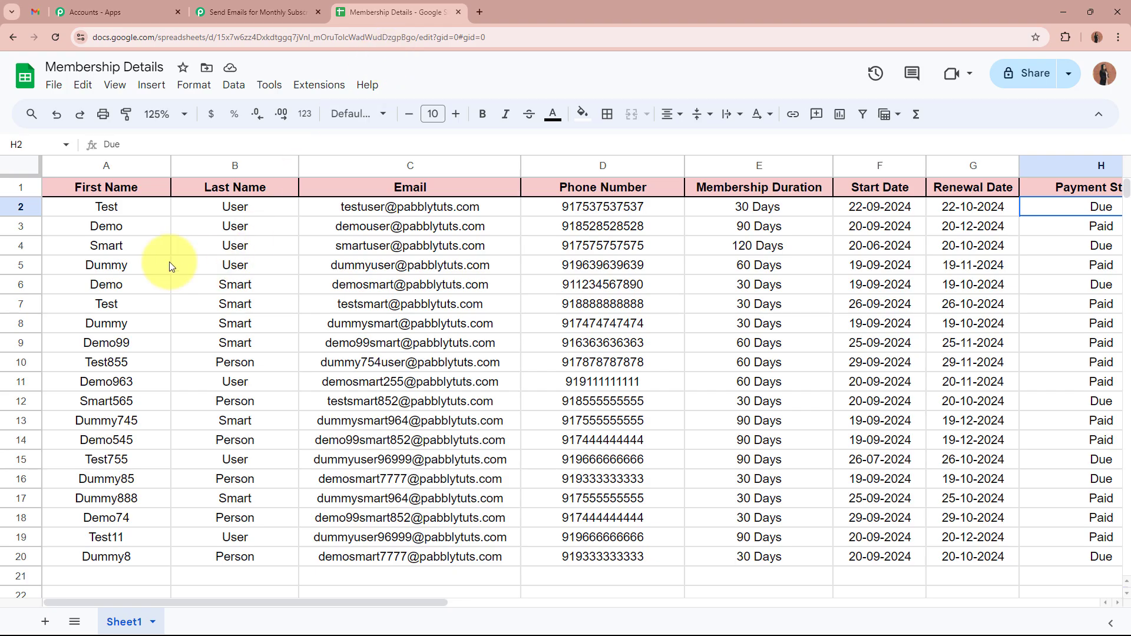
{"action": "left_click", "coordinate": [37, 208]}
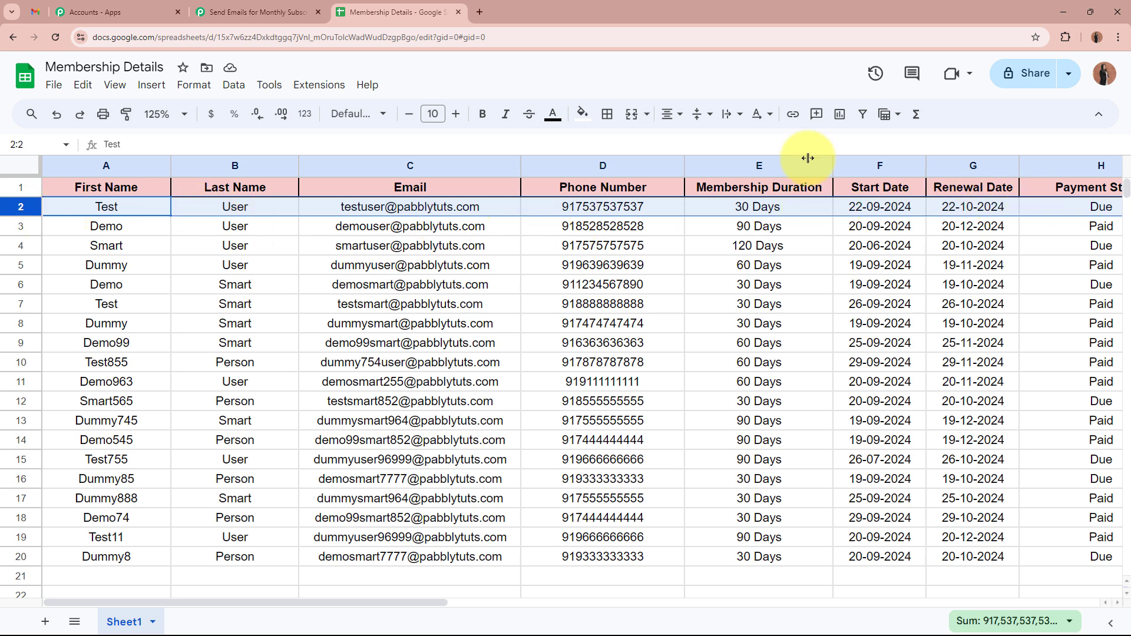
{"action": "left_click", "coordinate": [253, 12]}
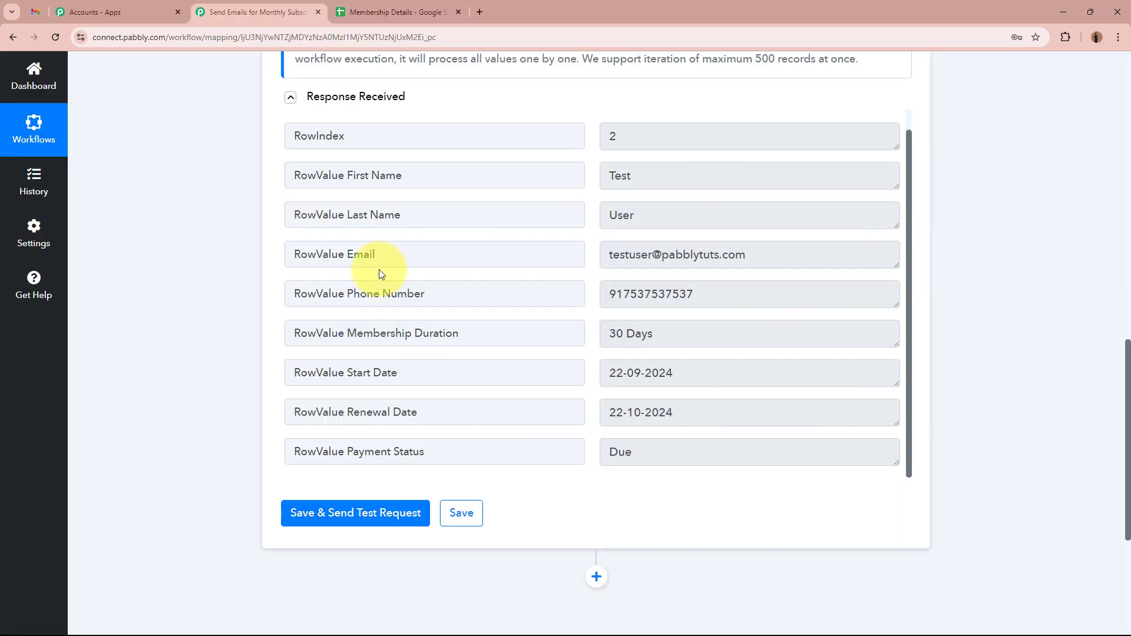
Examine the Renewal Date column in the Membership Details sheet and the first member's payment status and renewal date
{"action": "left_click", "coordinate": [405, 12]}
{"action": "left_click", "coordinate": [973, 166]}
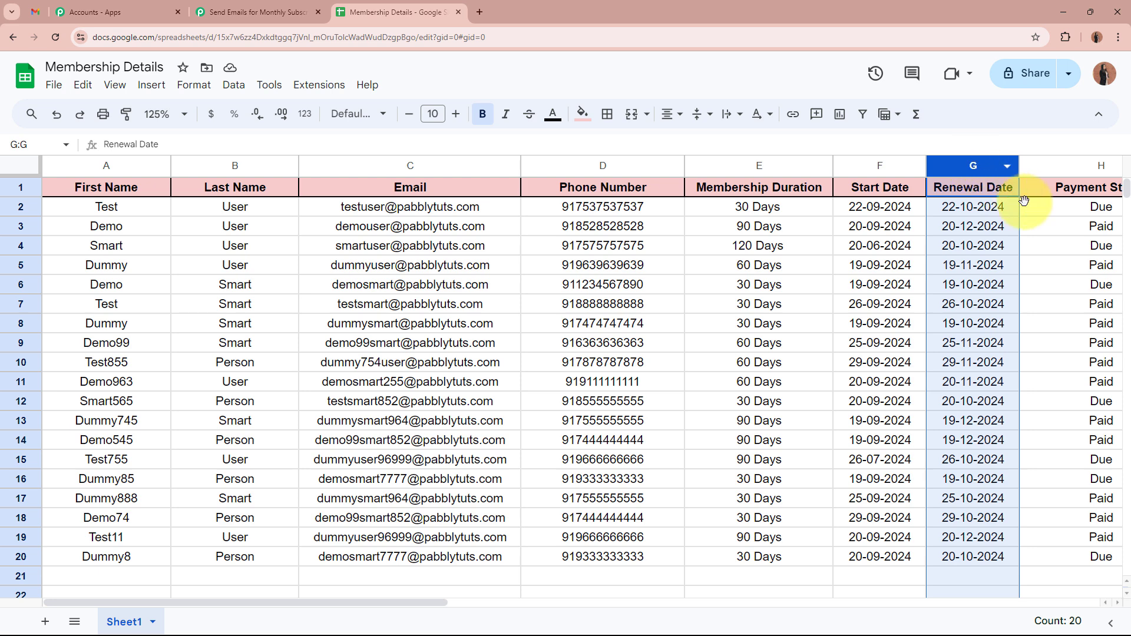
{"action": "left_click", "coordinate": [1055, 212]}
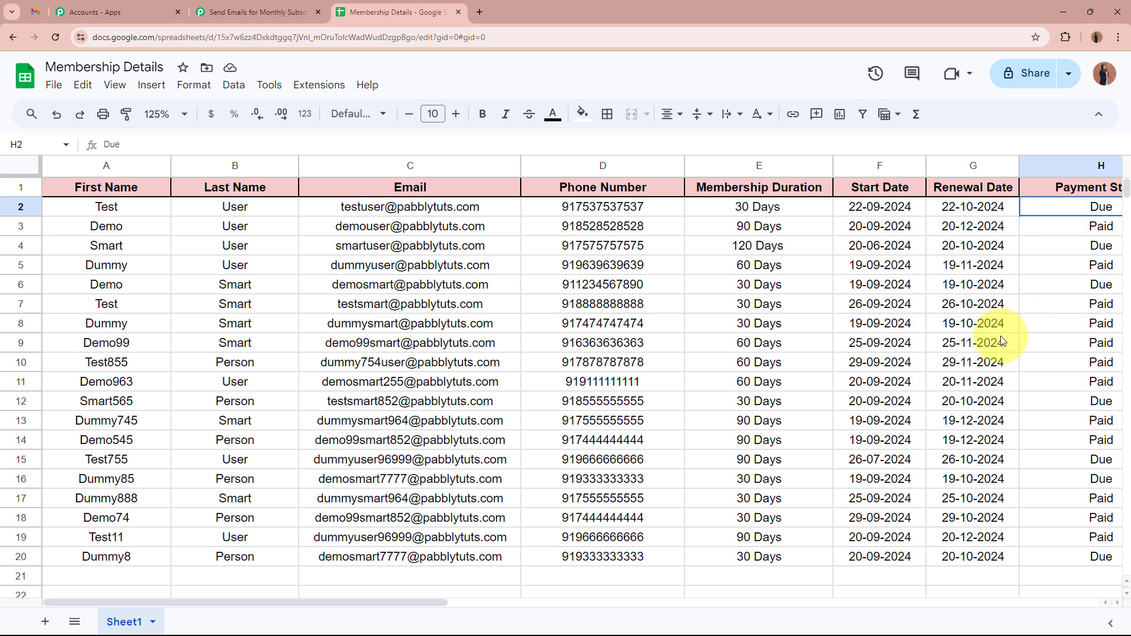
{"action": "left_click", "coordinate": [986, 206]}
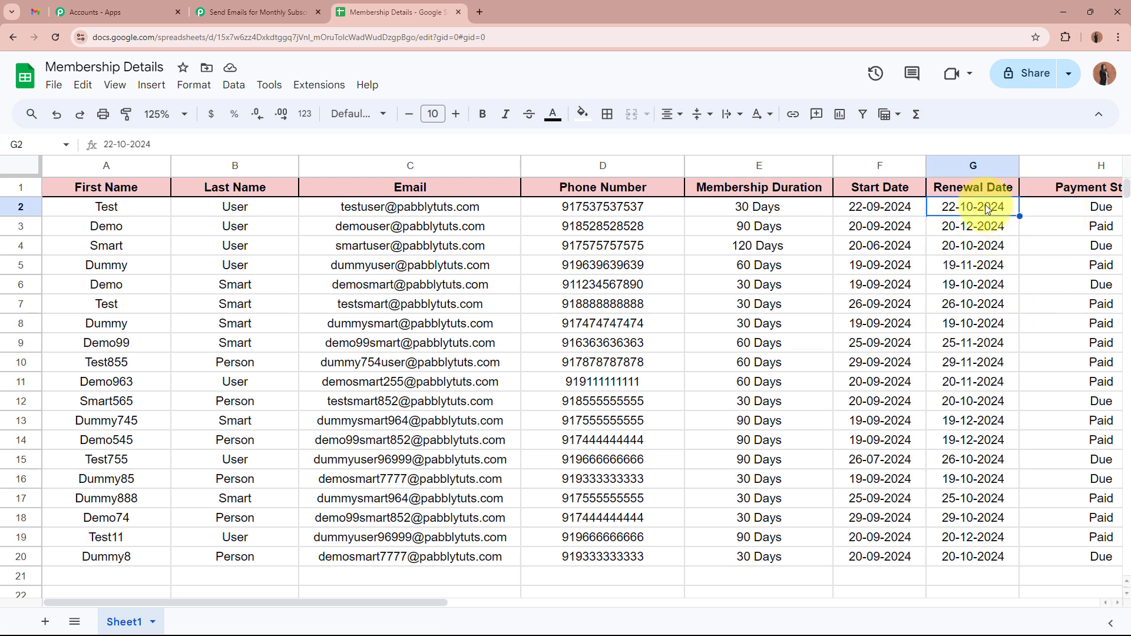
Collapse the Iterator action in the workflow and add a Date/Time Formatter (Pabbly) action after it
{"action": "left_click", "coordinate": [294, 11]}
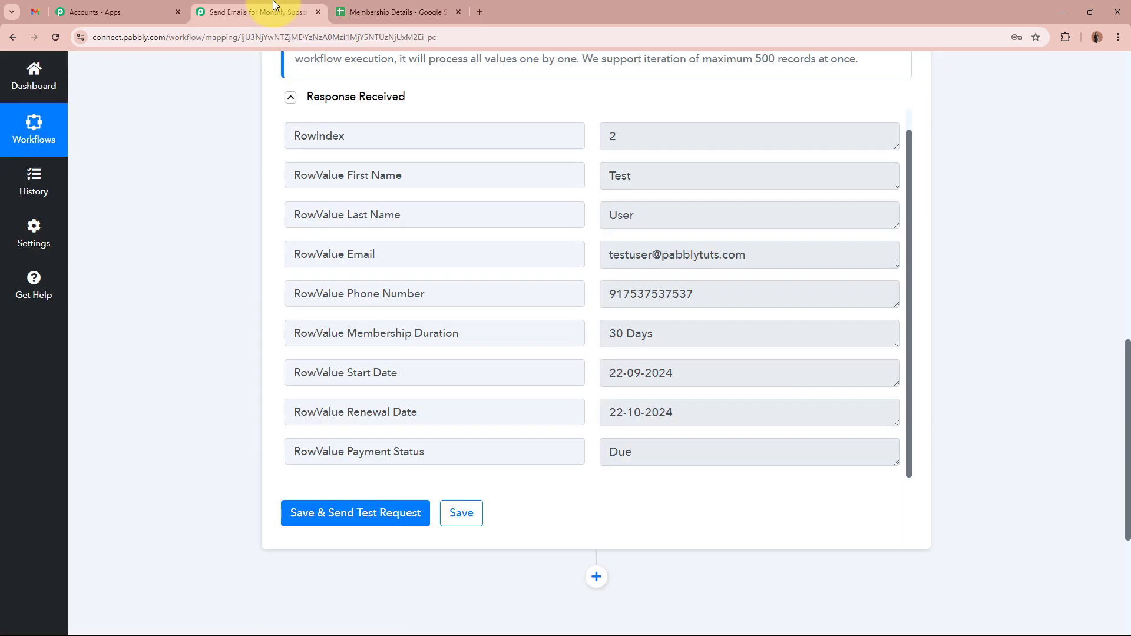
{"action": "scroll", "coordinate": [177, 259], "scroll_direction": "up", "scroll_amount": 3}
{"action": "scroll", "coordinate": [182, 262], "scroll_direction": "up", "scroll_amount": 5}
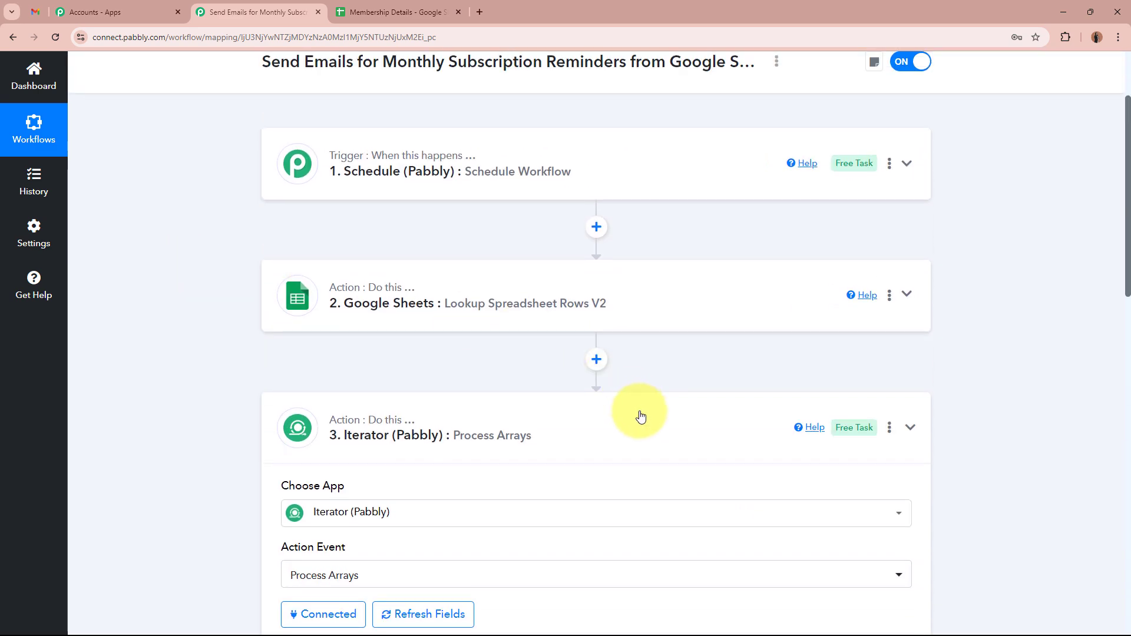
{"action": "left_click", "coordinate": [382, 387]}
{"action": "scroll", "coordinate": [164, 389], "scroll_direction": "down", "scroll_amount": 3}
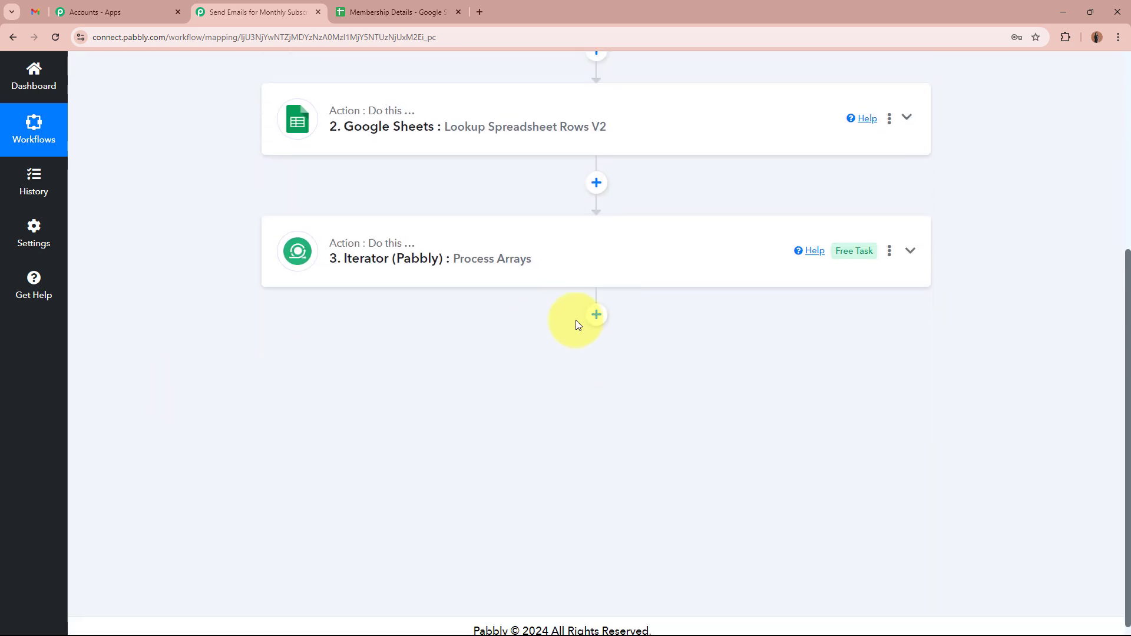
{"action": "left_click", "coordinate": [597, 317]}
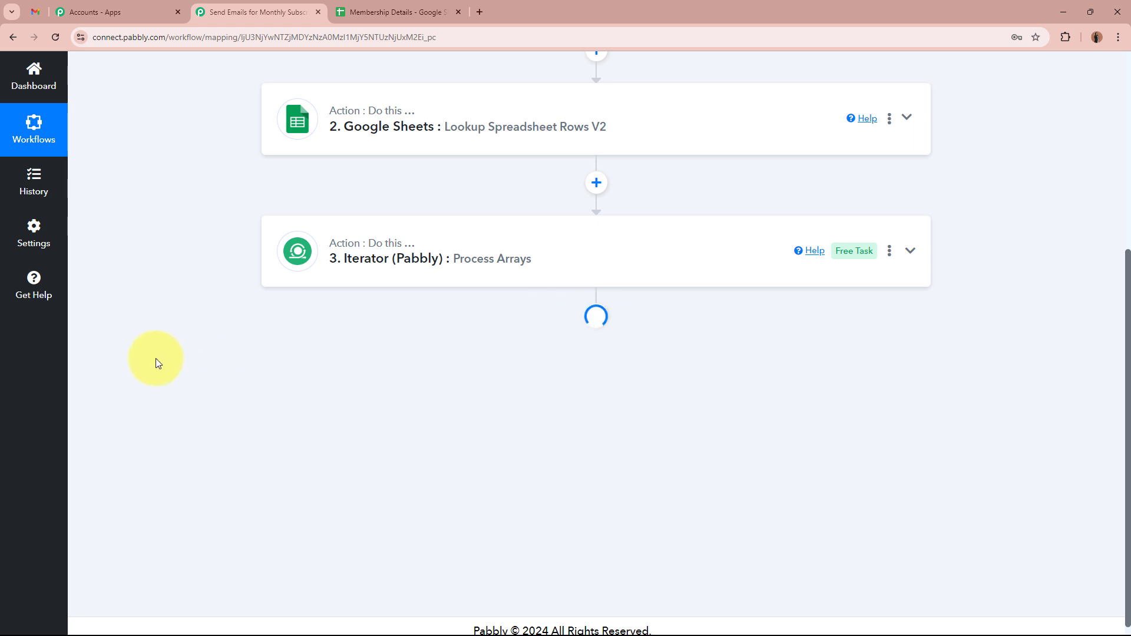
{"action": "type", "text": "Date"}
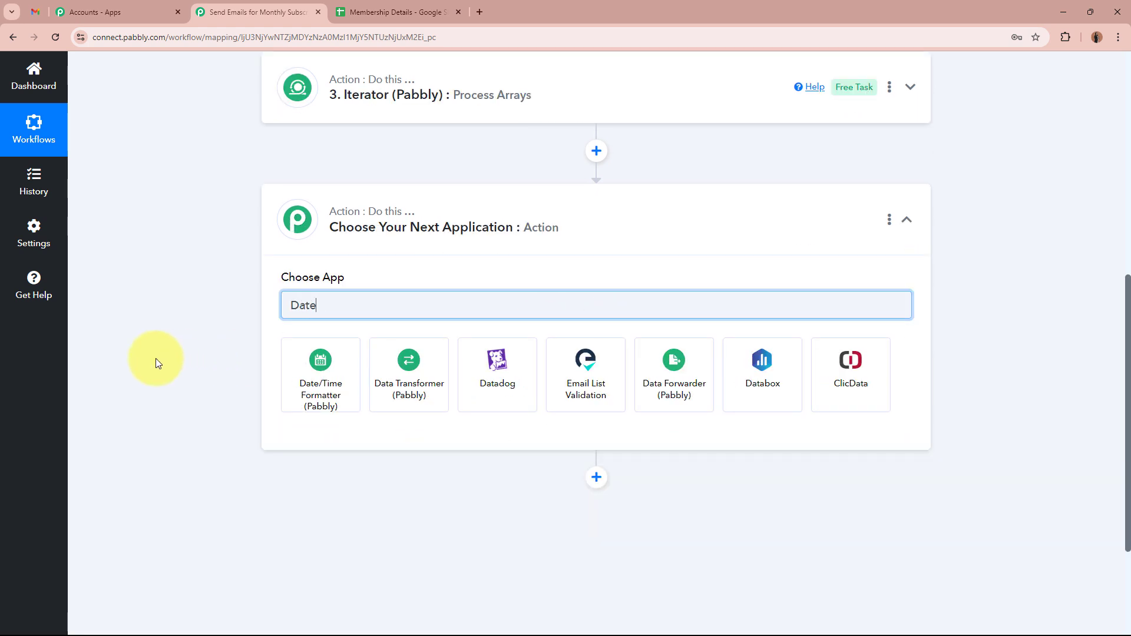
{"action": "left_click", "coordinate": [355, 395]}
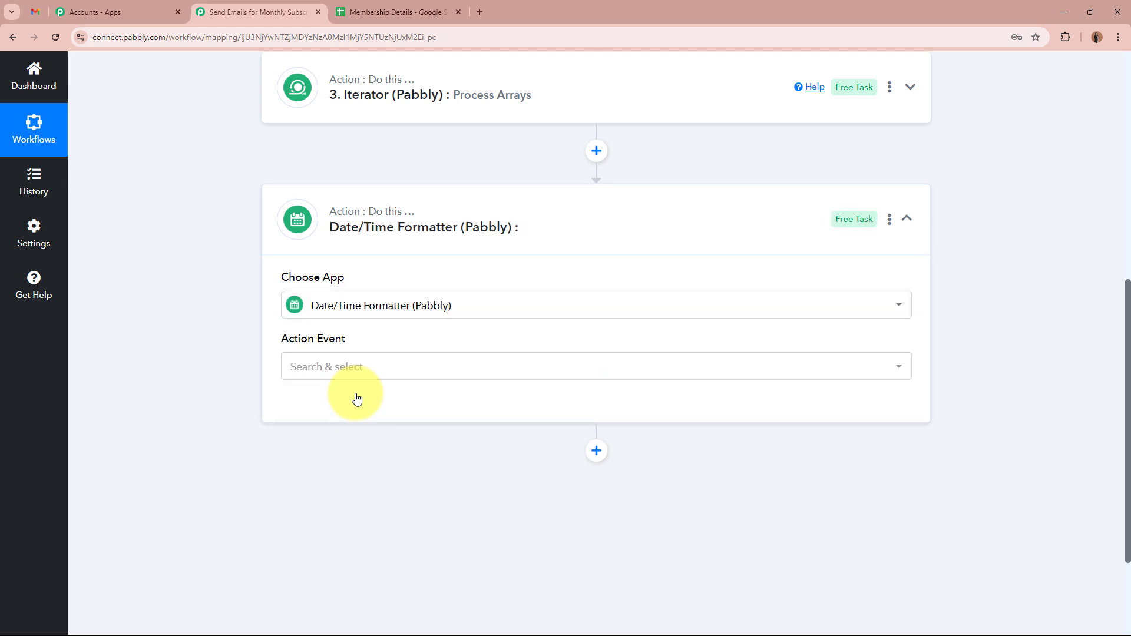
Set the Date/Time Formatter's action event to Current Date and connect it
{"action": "left_click", "coordinate": [354, 379]}
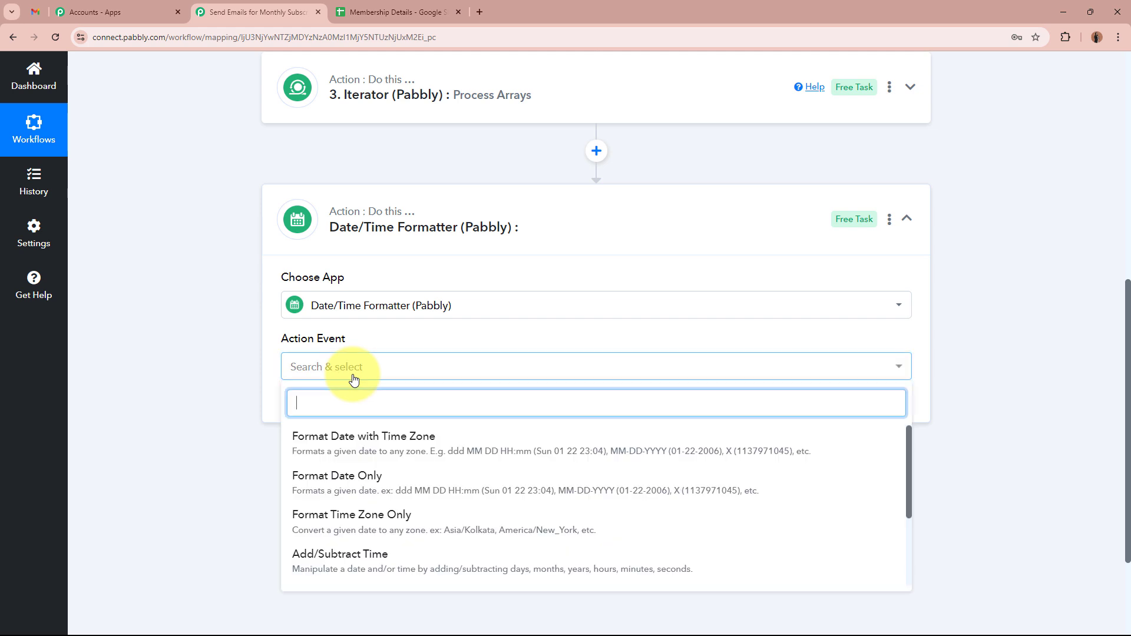
{"action": "scroll", "coordinate": [361, 502], "scroll_direction": "down", "scroll_amount": 2}
{"action": "left_click", "coordinate": [370, 532]}
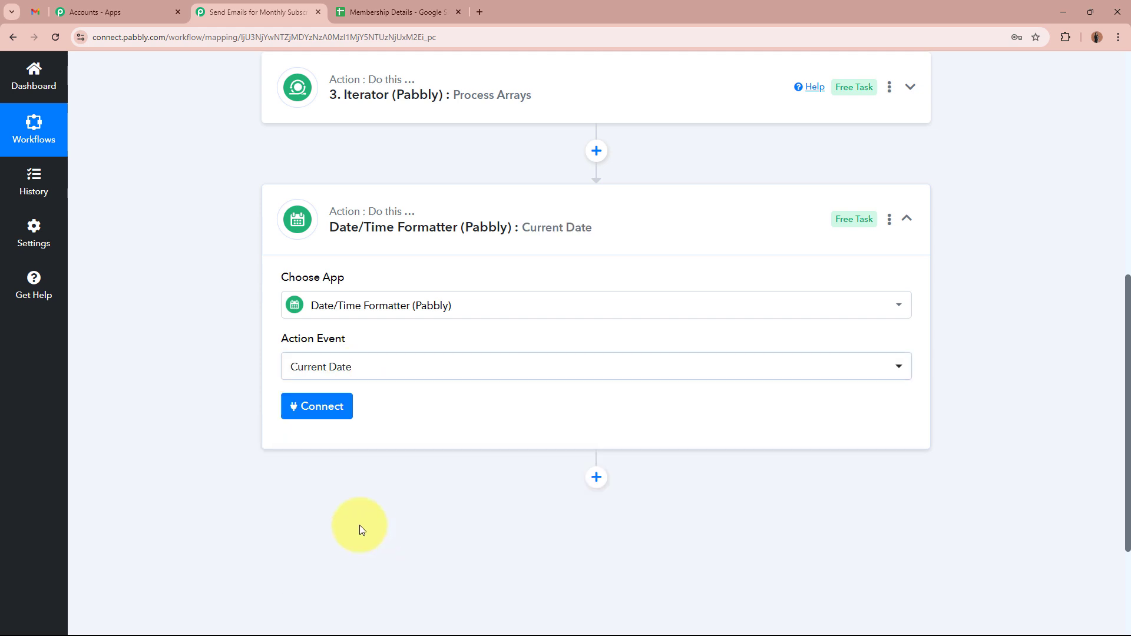
{"action": "left_click", "coordinate": [283, 410]}
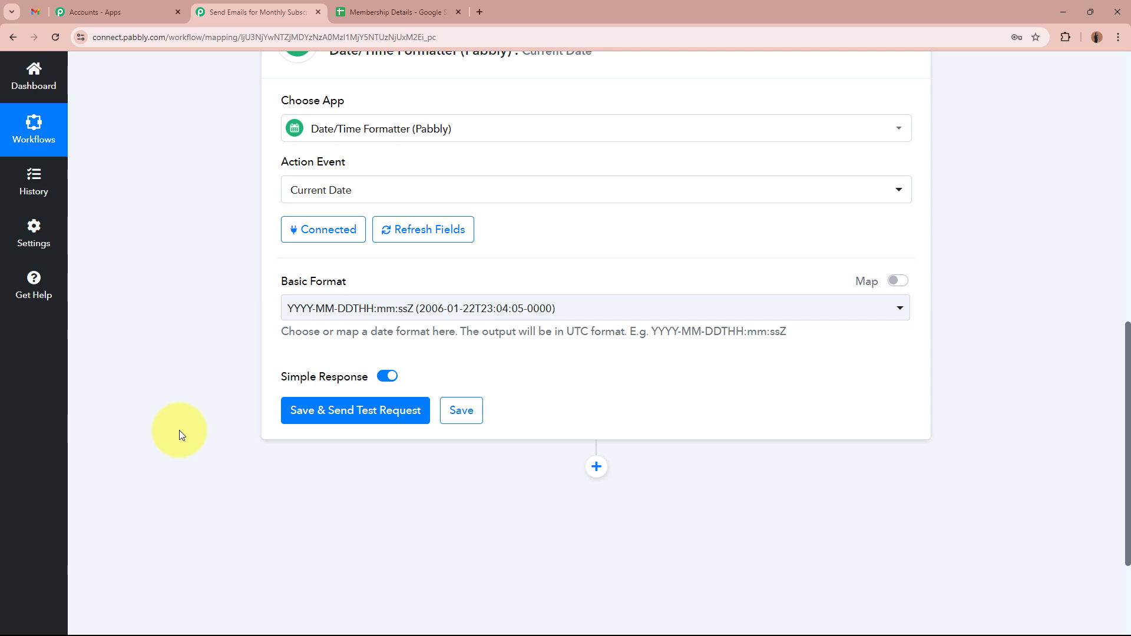
Check the sheet's renewal date format, set the formatter's Basic Format to DD-MM-YYYY (22-01-2006), and save and send a test request
{"action": "left_click", "coordinate": [395, 12]}
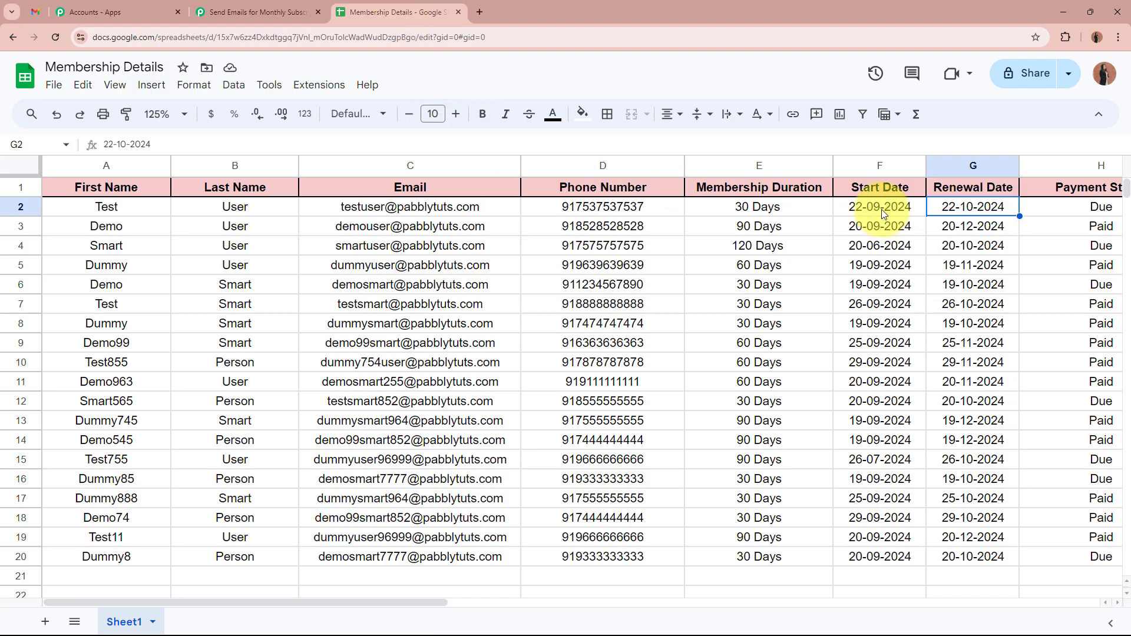
{"action": "left_click", "coordinate": [952, 323]}
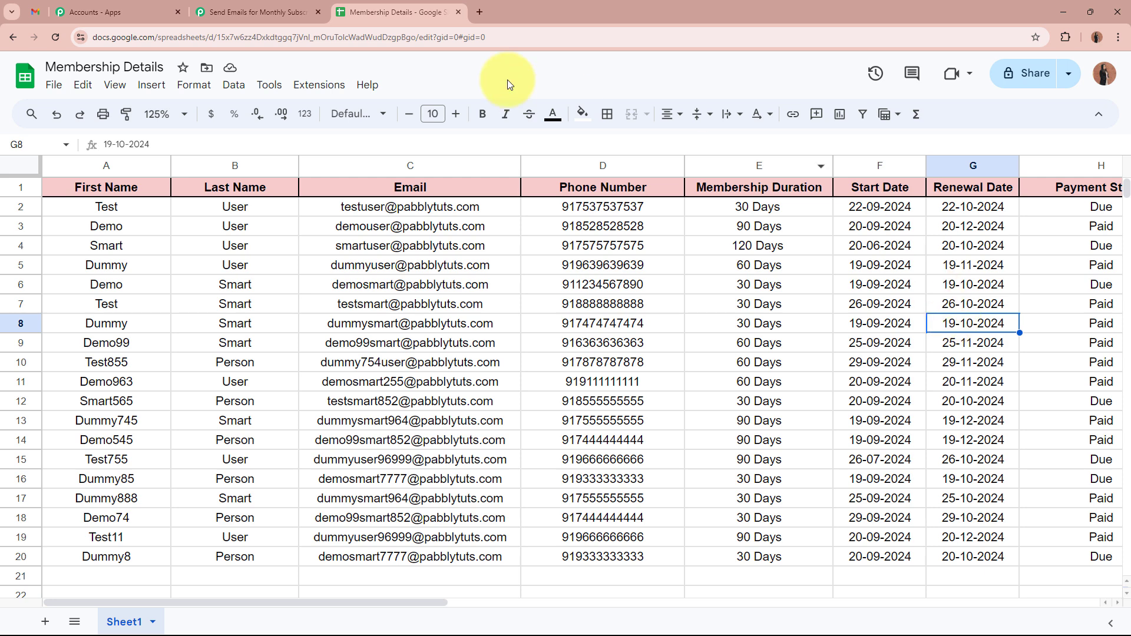
{"action": "left_click", "coordinate": [281, 8]}
{"action": "left_click", "coordinate": [382, 308]}
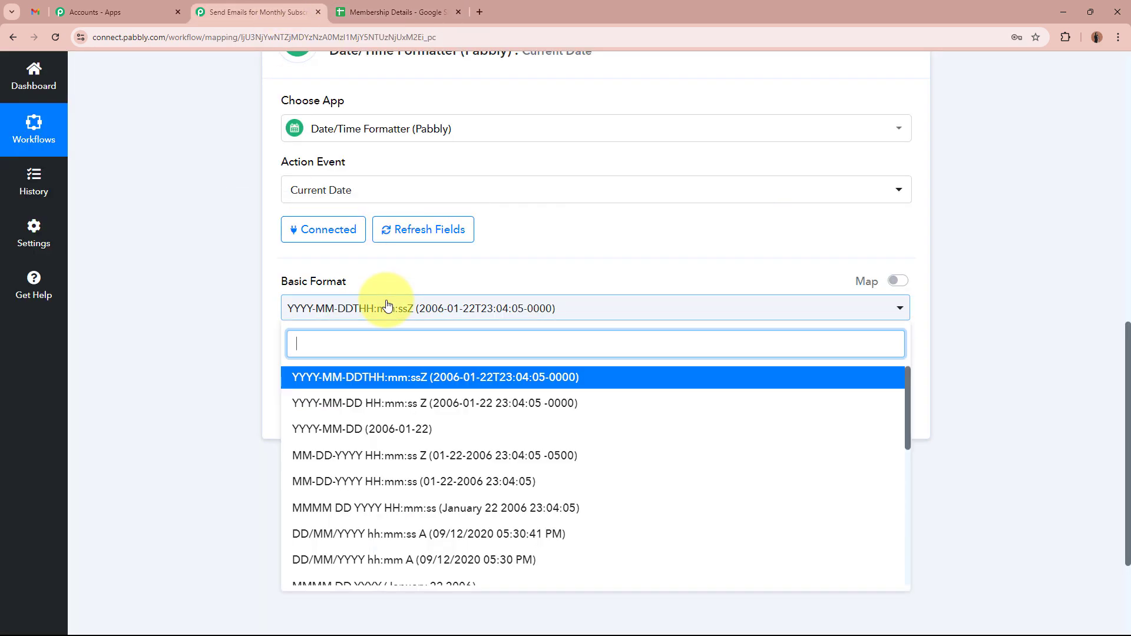
{"action": "scroll", "coordinate": [401, 483], "scroll_direction": "down", "scroll_amount": 6}
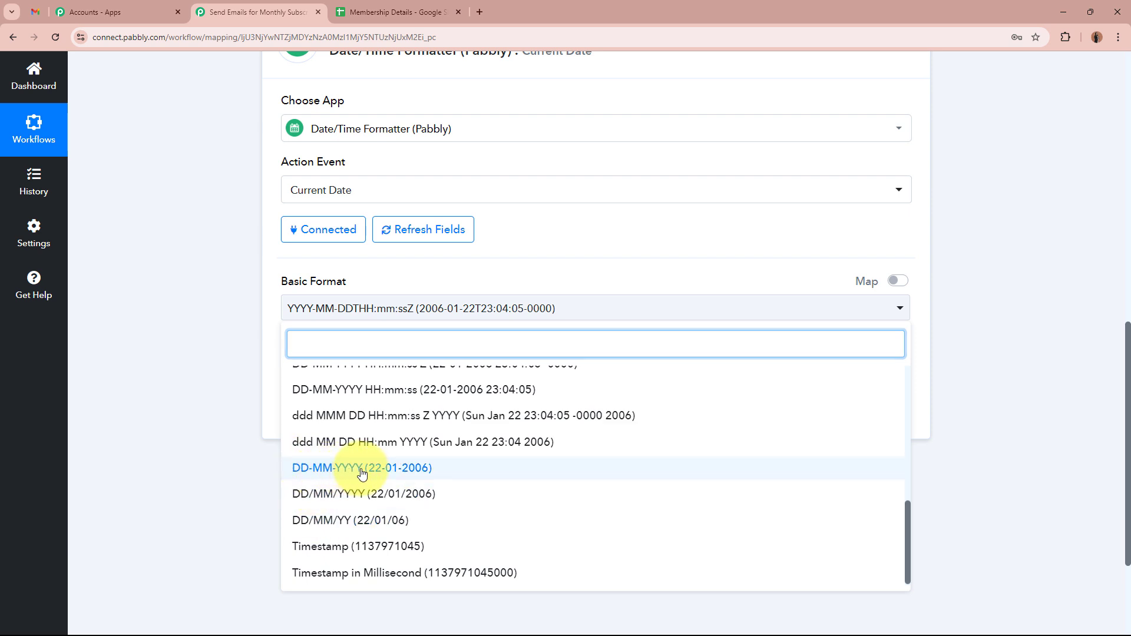
{"action": "left_click", "coordinate": [359, 469]}
{"action": "left_click", "coordinate": [370, 415]}
Check the current date in the Date/Time Formatter's received response and collapse that action
{"action": "scroll", "coordinate": [199, 371], "scroll_direction": "down", "scroll_amount": 3}
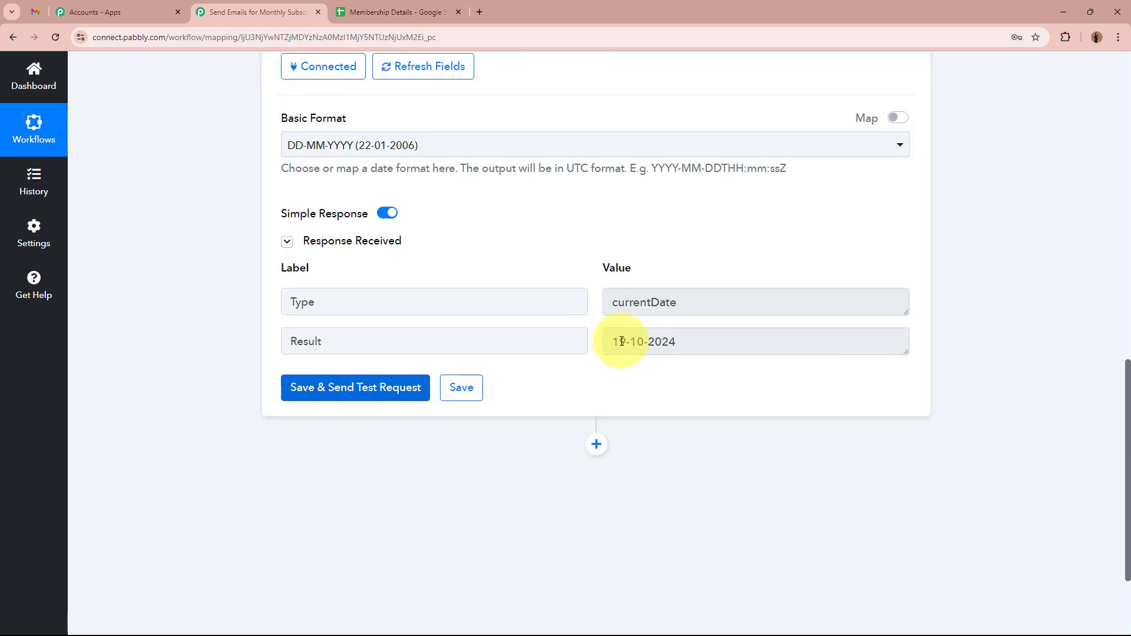
{"action": "left_click_drag", "start_coordinate": [676, 342], "coordinate": [468, 336]}
{"action": "left_click", "coordinate": [671, 387]}
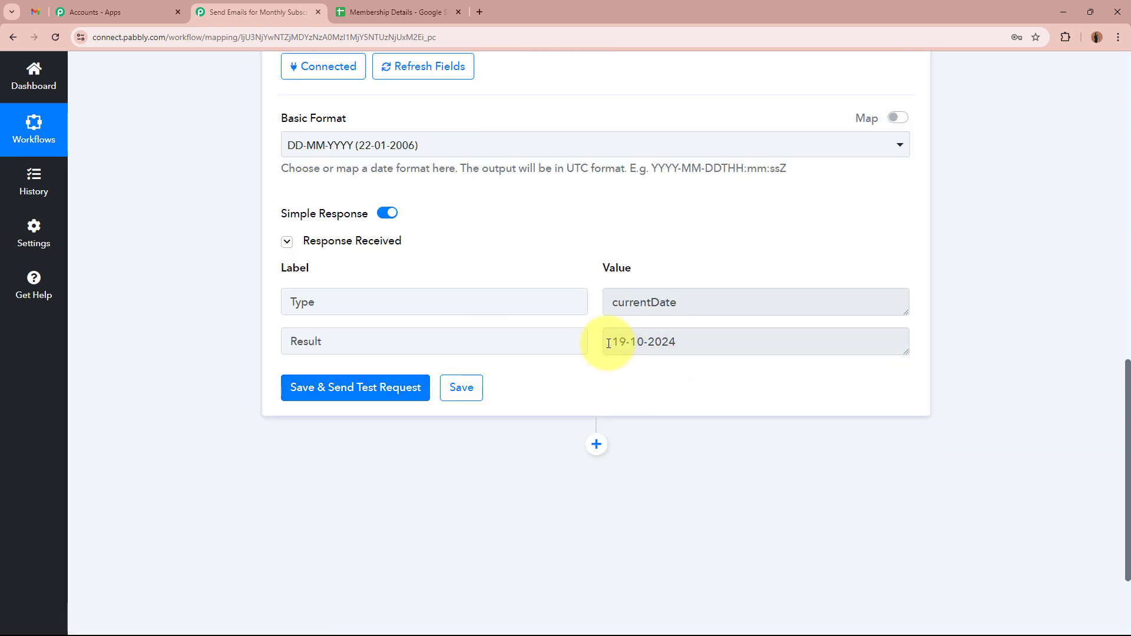
{"action": "left_click_drag", "start_coordinate": [688, 337], "coordinate": [520, 338]}
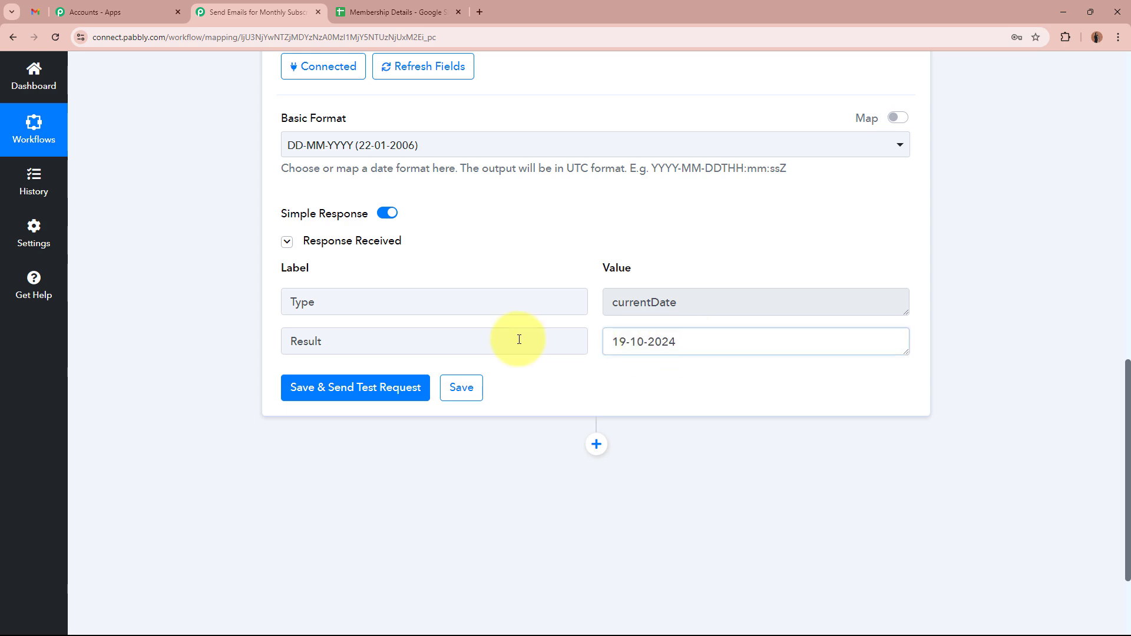
{"action": "left_click", "coordinate": [611, 384]}
{"action": "scroll", "coordinate": [917, 372], "scroll_direction": "up", "scroll_amount": 9}
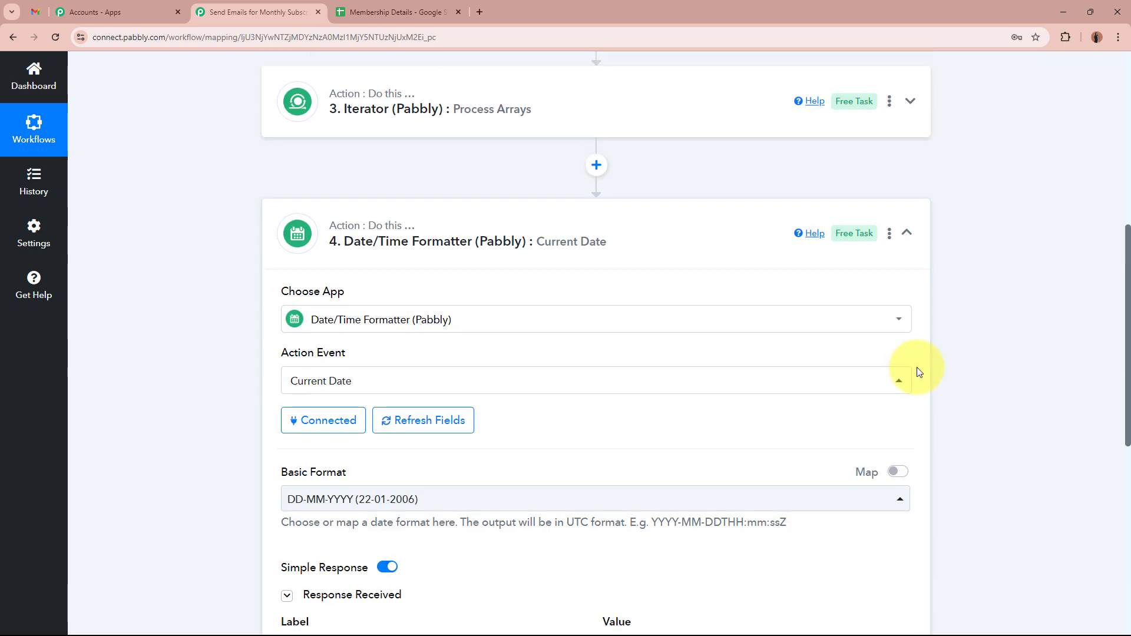
{"action": "left_click", "coordinate": [658, 400]}
{"action": "scroll", "coordinate": [190, 338], "scroll_direction": "down", "scroll_amount": 3}
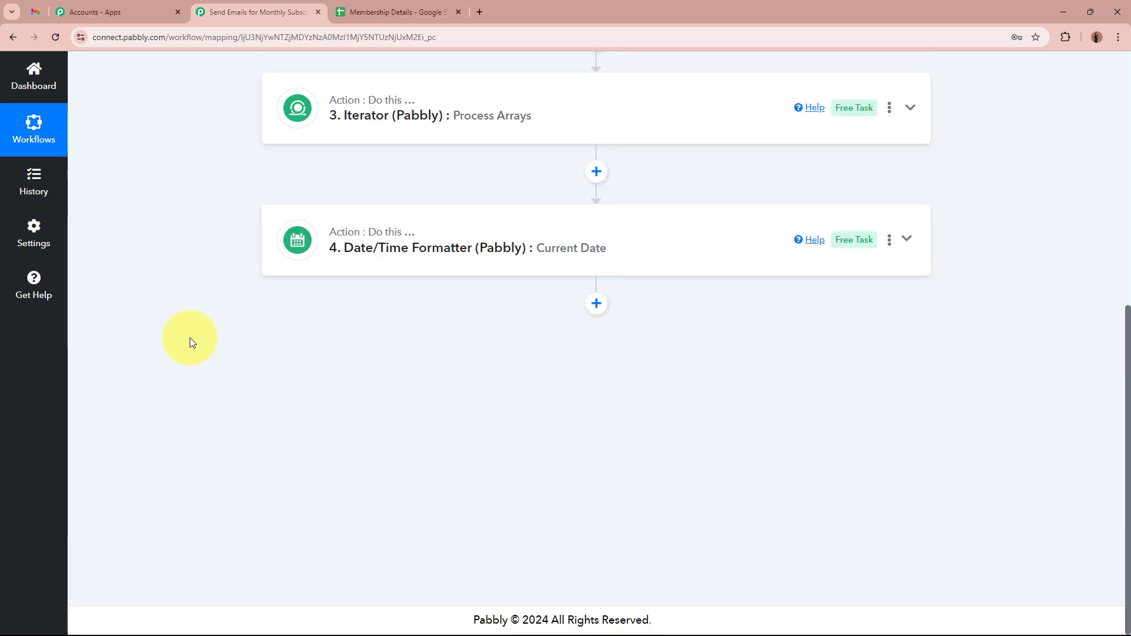
Look up the first member's renewal date in the Membership Details sheet and return to the workflow
{"action": "left_click", "coordinate": [377, 15]}
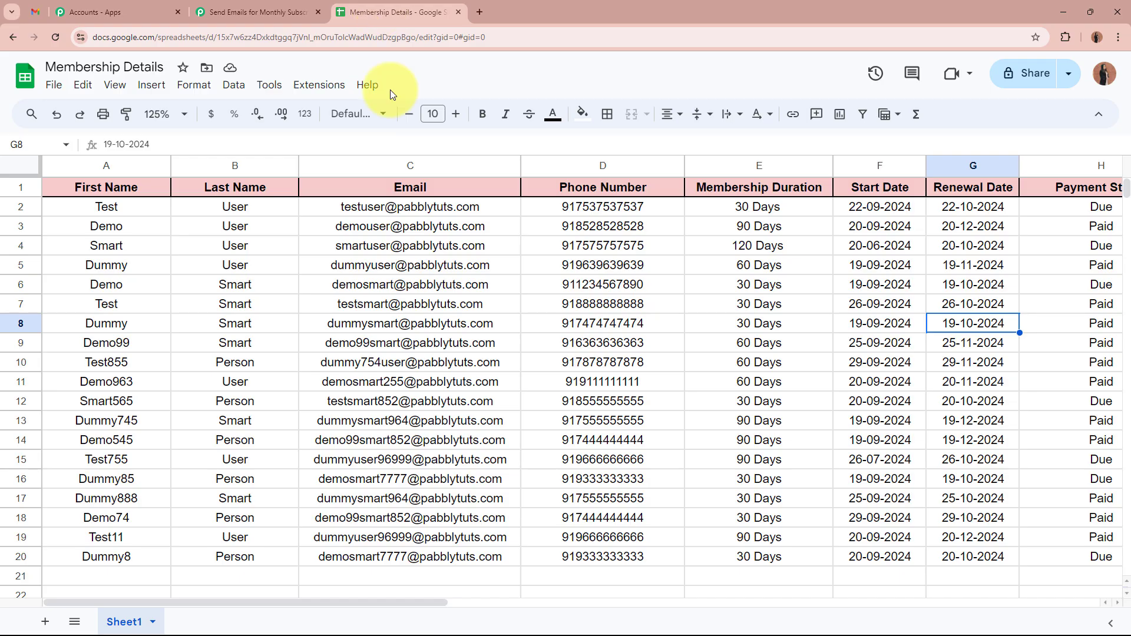
{"action": "left_click", "coordinate": [1000, 205]}
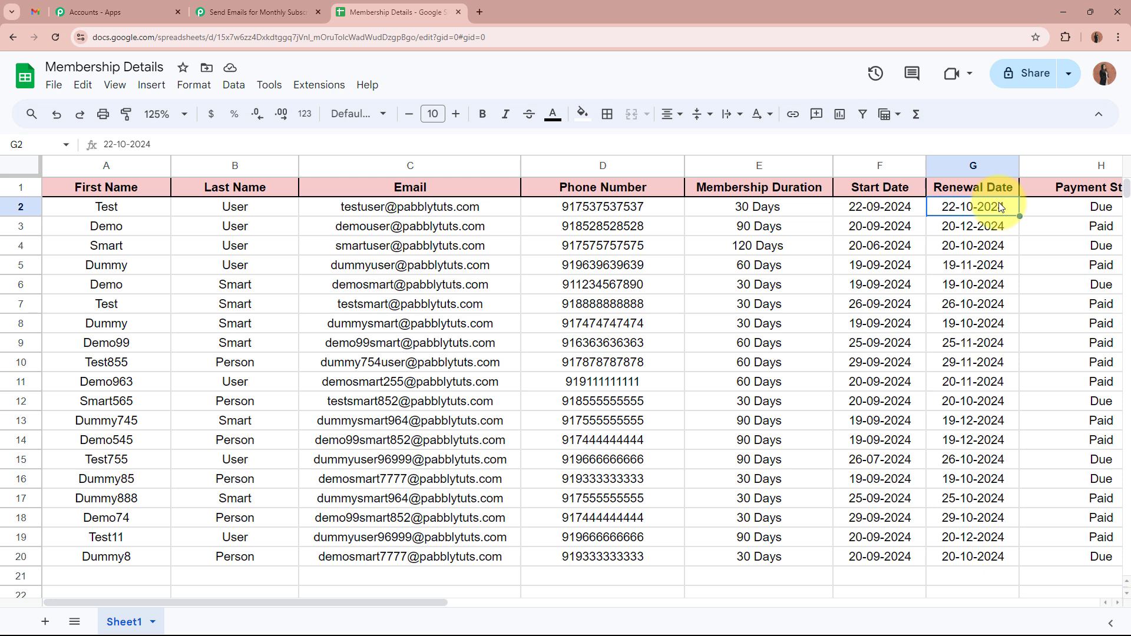
{"action": "left_click", "coordinate": [292, 14]}
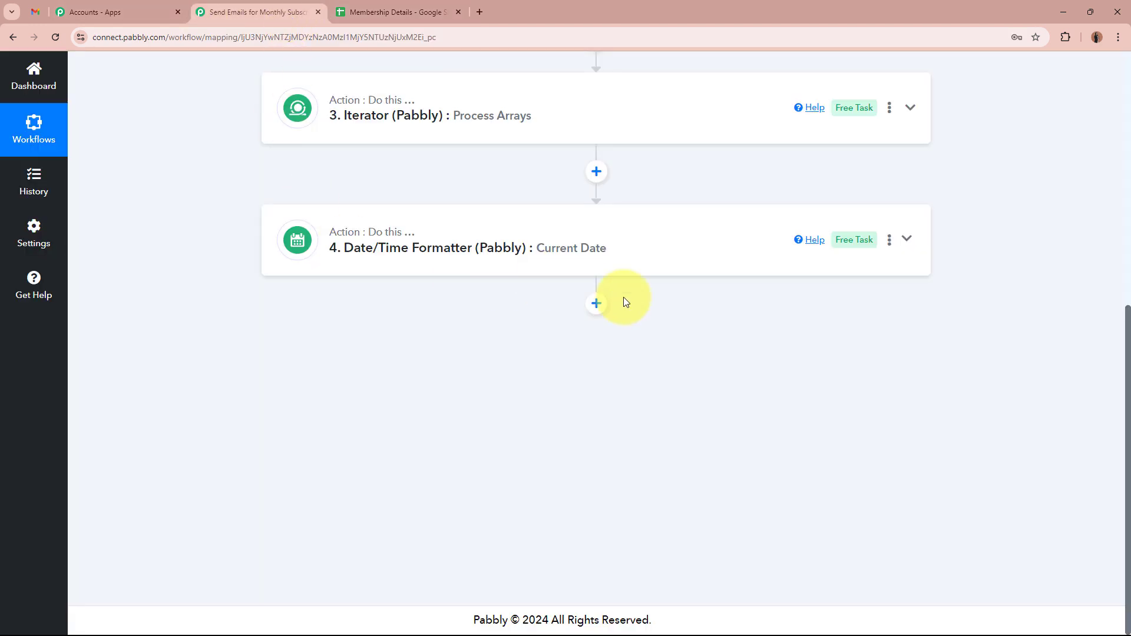
Add a Date/Time Formatter (Pabbly) action after the Current Date action
{"action": "left_click", "coordinate": [596, 304]}
{"action": "scroll", "coordinate": [198, 329], "scroll_direction": "down", "scroll_amount": 1}
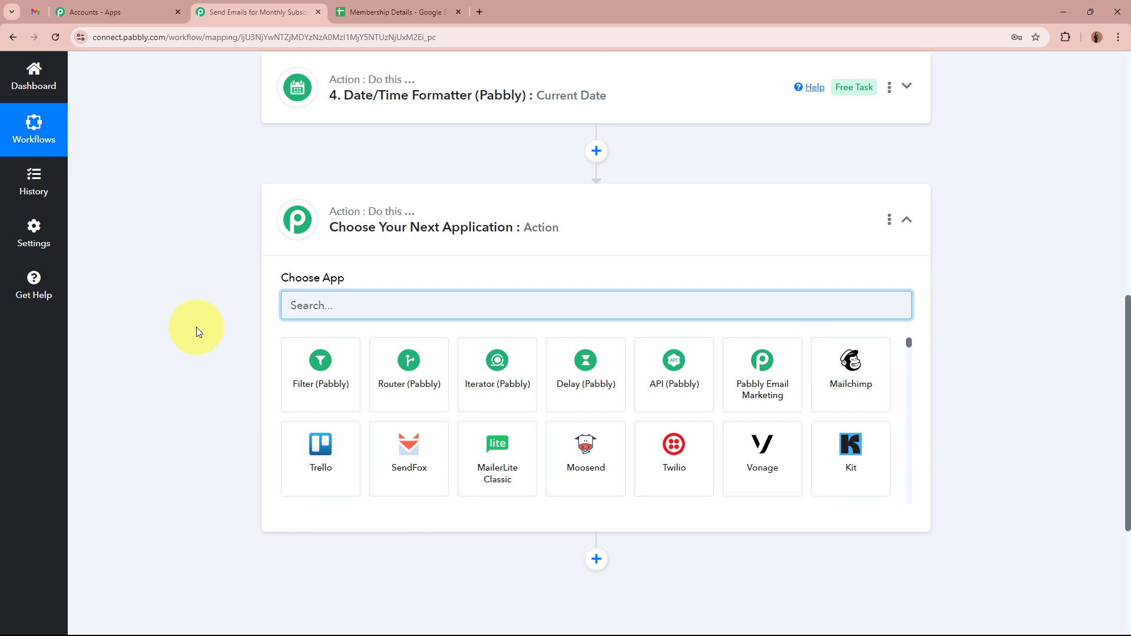
{"action": "type", "text": "Dt"}
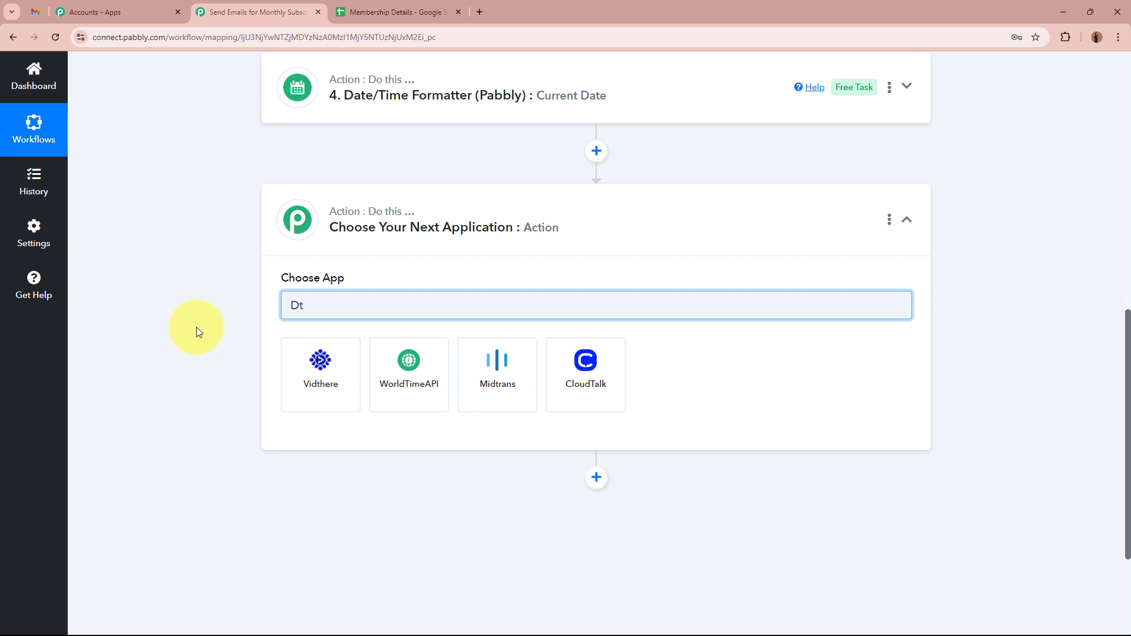
{"action": "key", "text": "BackSpace"}
{"action": "type", "text": "ate"}
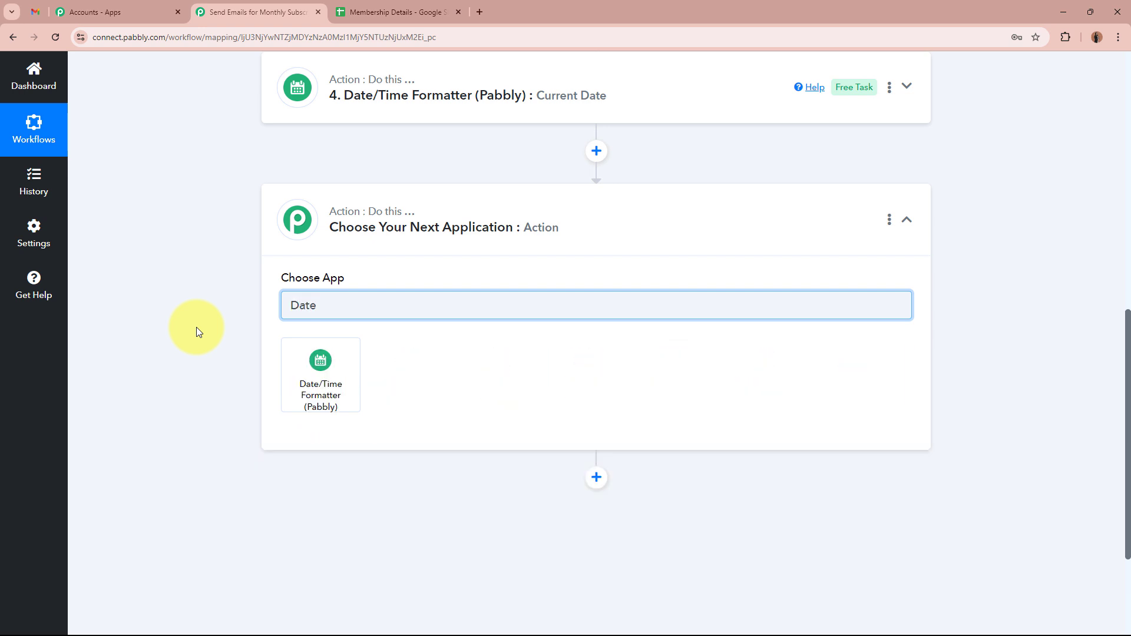
{"action": "left_click", "coordinate": [298, 398]}
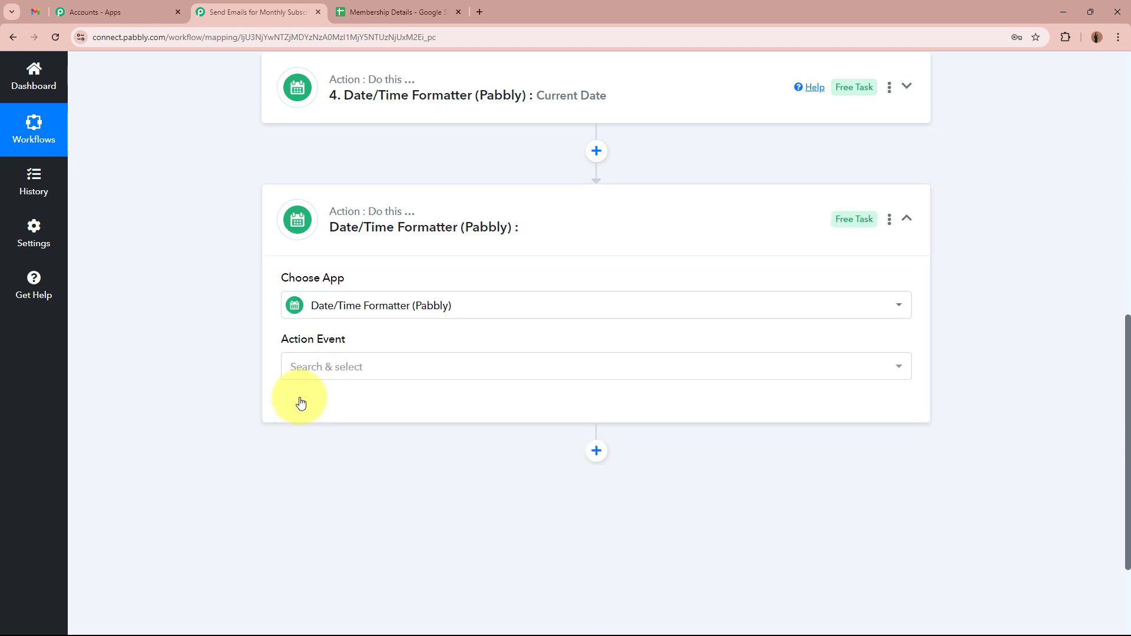
Set the new formatter's action event to Date Duration Calculator (Beta) and connect it
{"action": "left_click", "coordinate": [371, 366]}
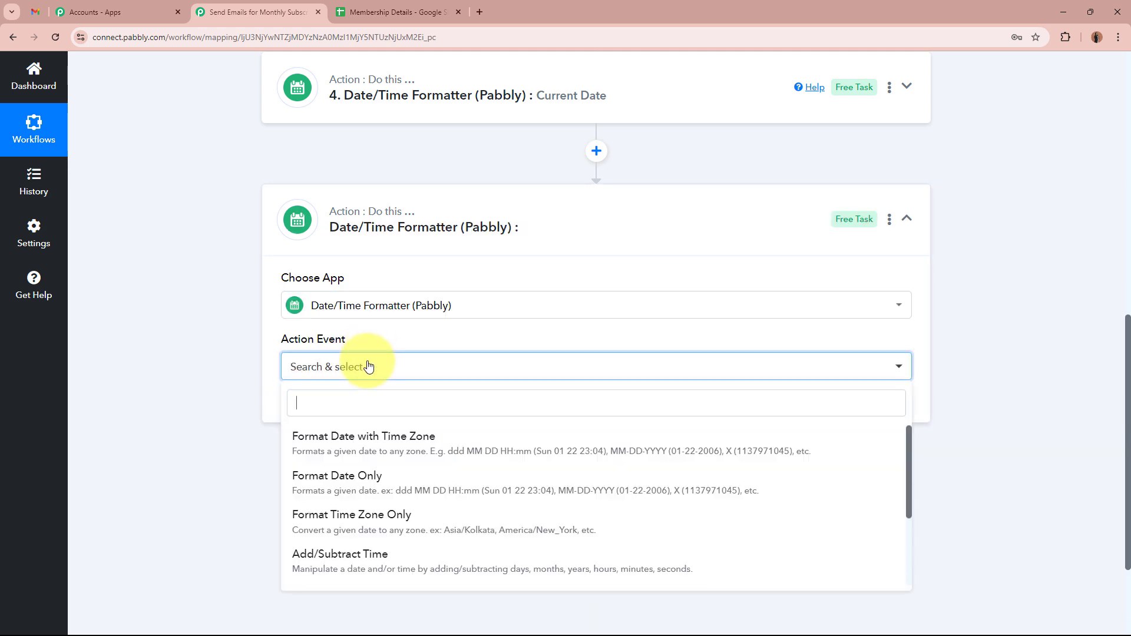
{"action": "scroll", "coordinate": [354, 553], "scroll_direction": "down", "scroll_amount": 2}
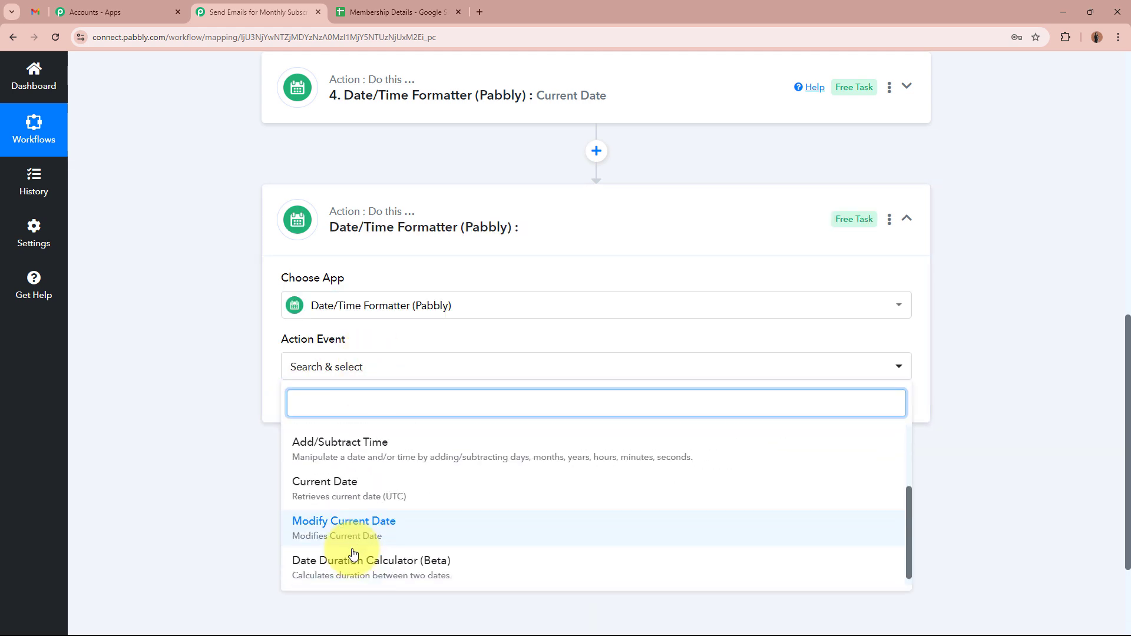
{"action": "left_click", "coordinate": [434, 570]}
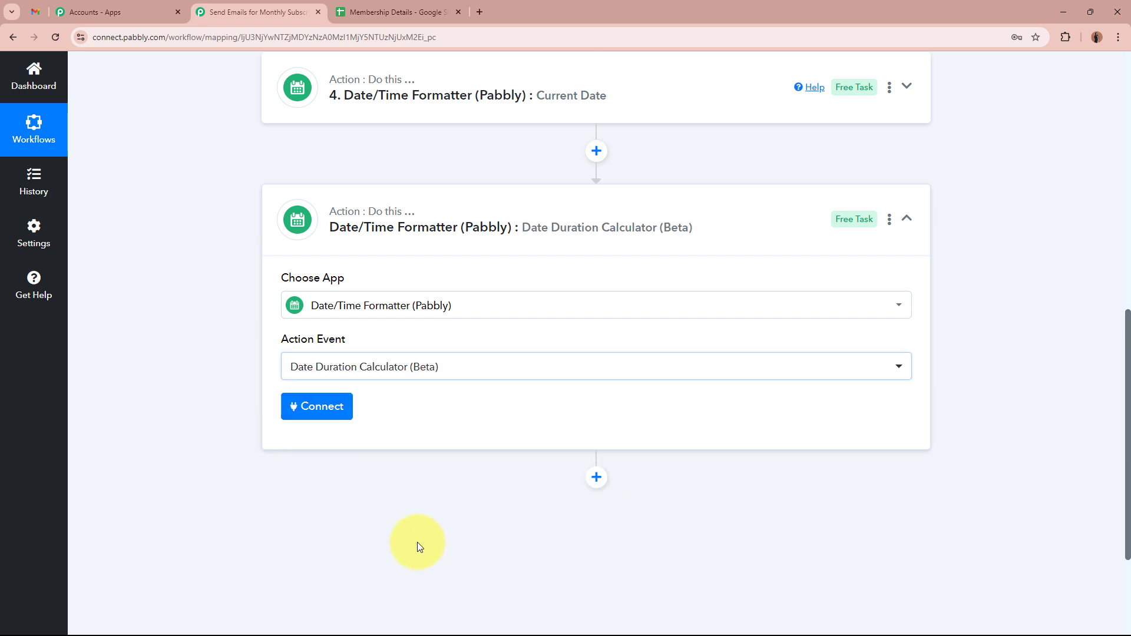
{"action": "left_click", "coordinate": [346, 405]}
{"action": "scroll", "coordinate": [157, 397], "scroll_direction": "down", "scroll_amount": 2}
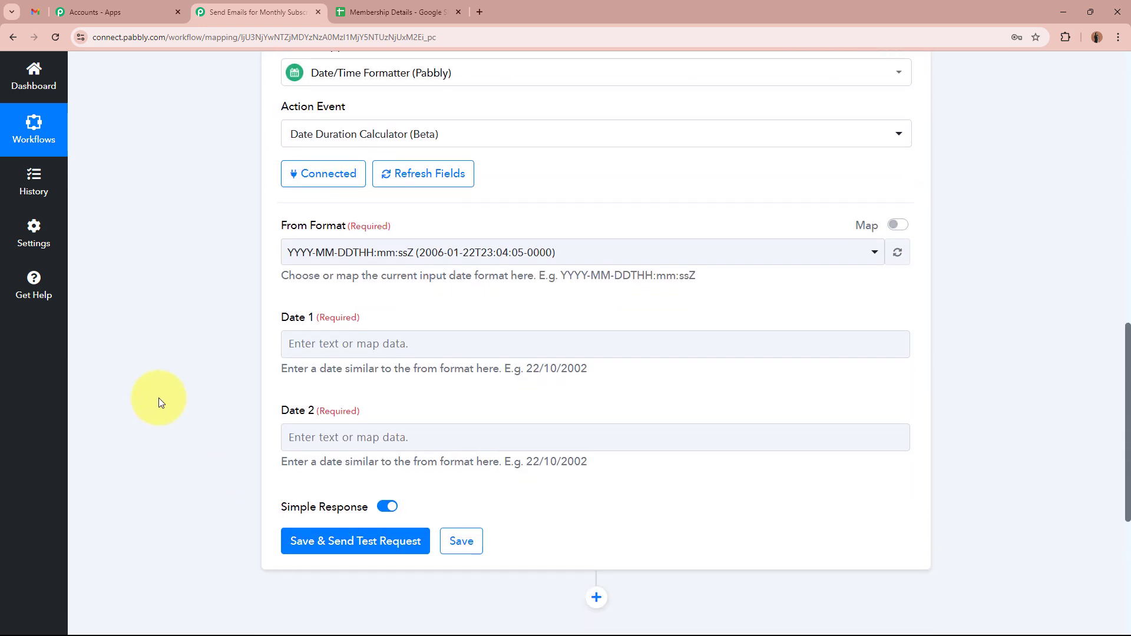
Set the duration calculator's From Format to DD-MM-YYYY (22-01-2006)
{"action": "left_click", "coordinate": [441, 265]}
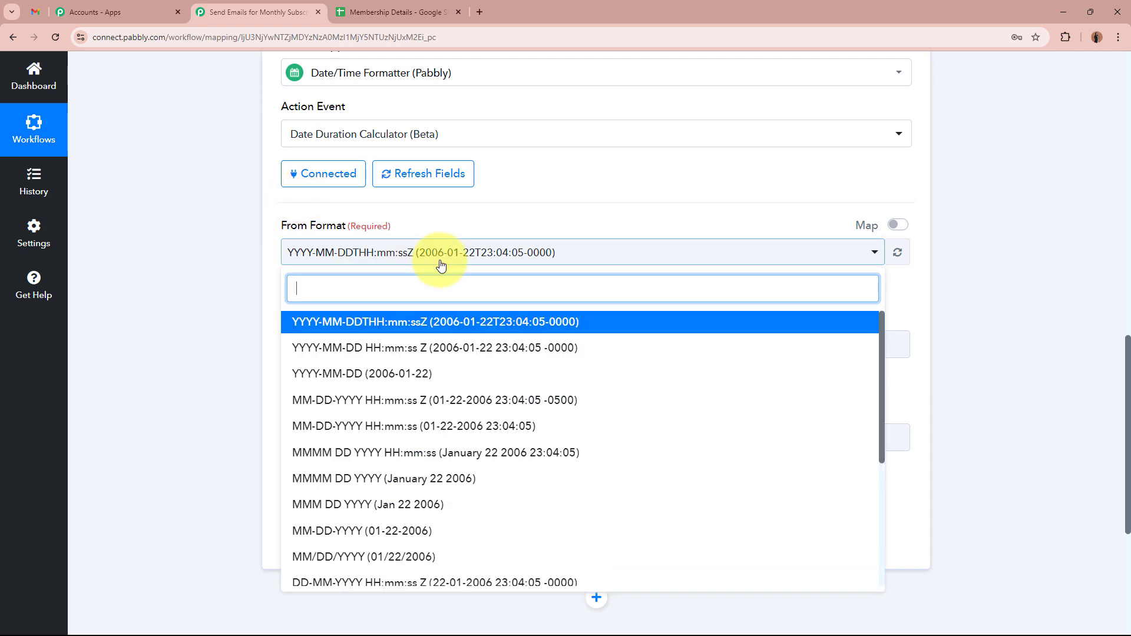
{"action": "scroll", "coordinate": [427, 412], "scroll_direction": "down", "scroll_amount": 5}
{"action": "left_click", "coordinate": [401, 466]}
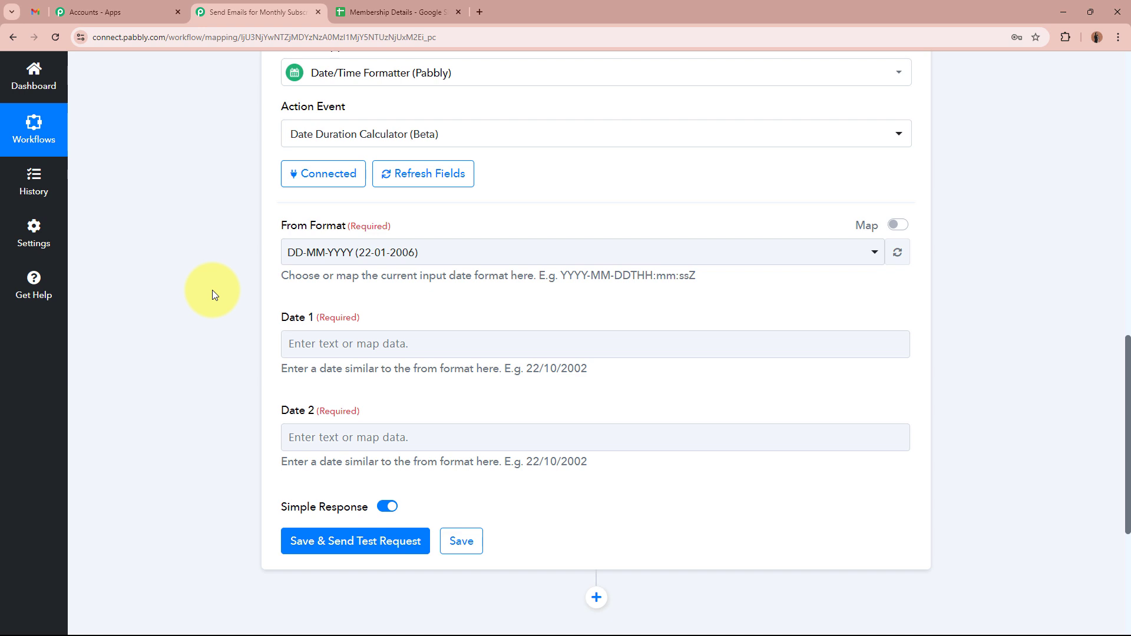
Review the Date 1 and Date 2 requirements against the Current Date action and the renewal dates in the Membership Details sheet
{"action": "scroll", "coordinate": [212, 289], "scroll_direction": "down", "scroll_amount": 1}
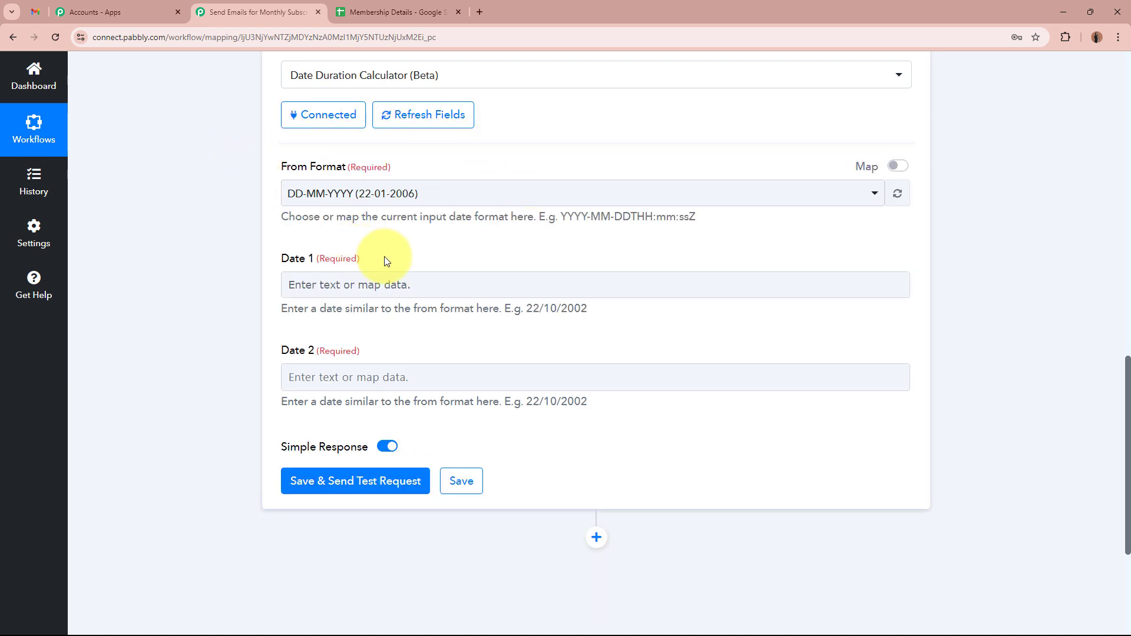
{"action": "left_click_drag", "start_coordinate": [384, 256], "coordinate": [220, 253]}
{"action": "left_click_drag", "start_coordinate": [409, 356], "coordinate": [171, 348]}
{"action": "left_click", "coordinate": [169, 345]}
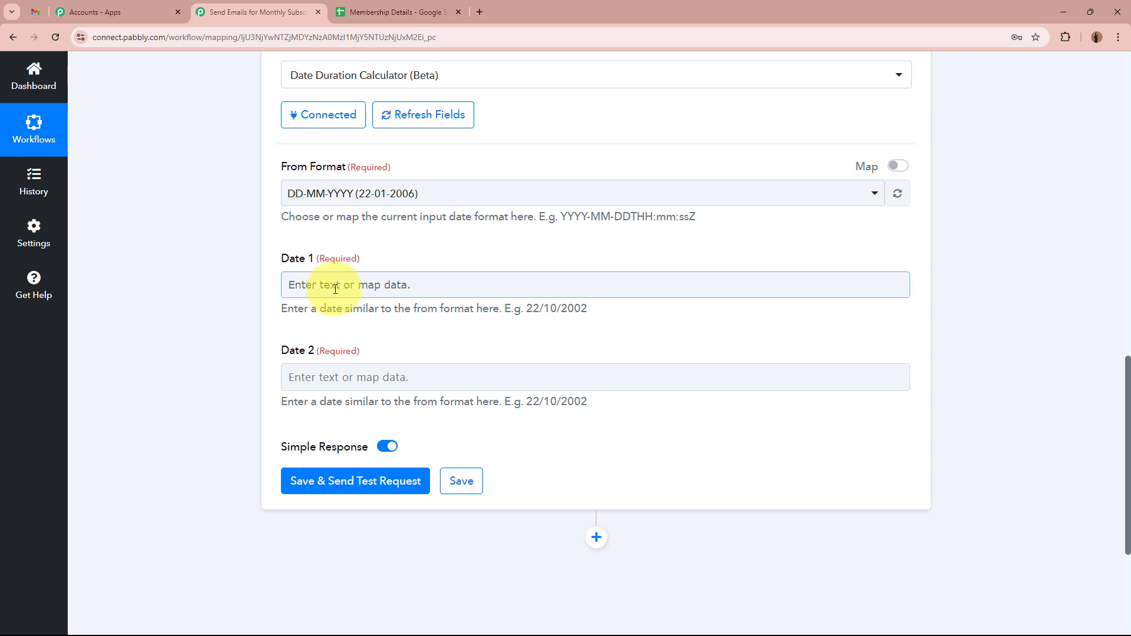
{"action": "left_click_drag", "start_coordinate": [265, 306], "coordinate": [564, 316]}
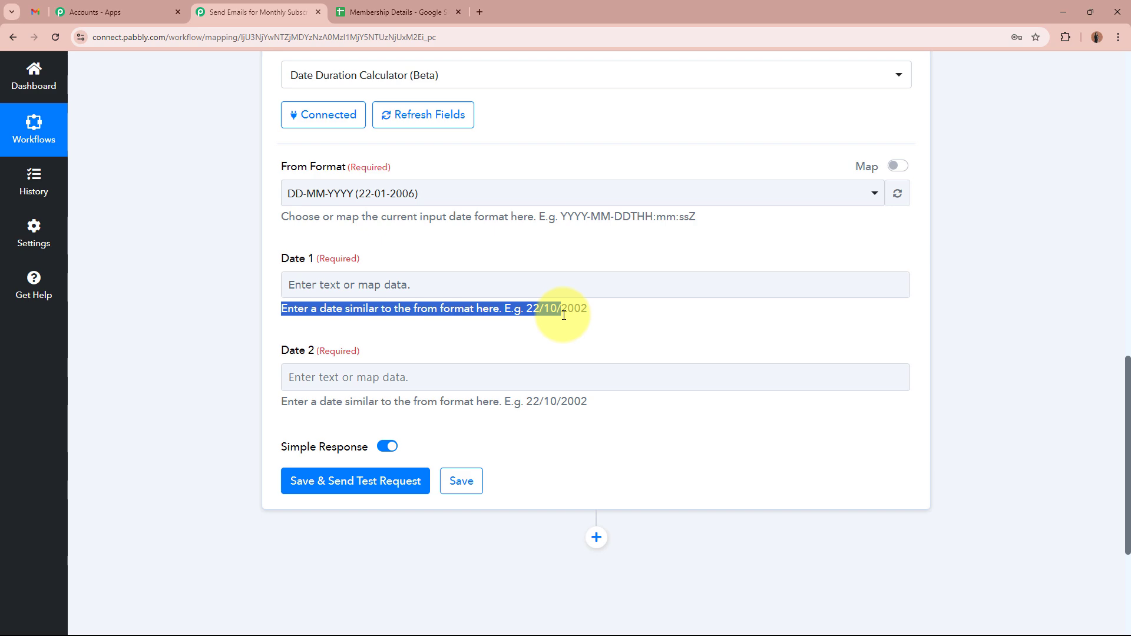
{"action": "left_click", "coordinate": [564, 315]}
{"action": "scroll", "coordinate": [560, 316], "scroll_direction": "up", "scroll_amount": 5}
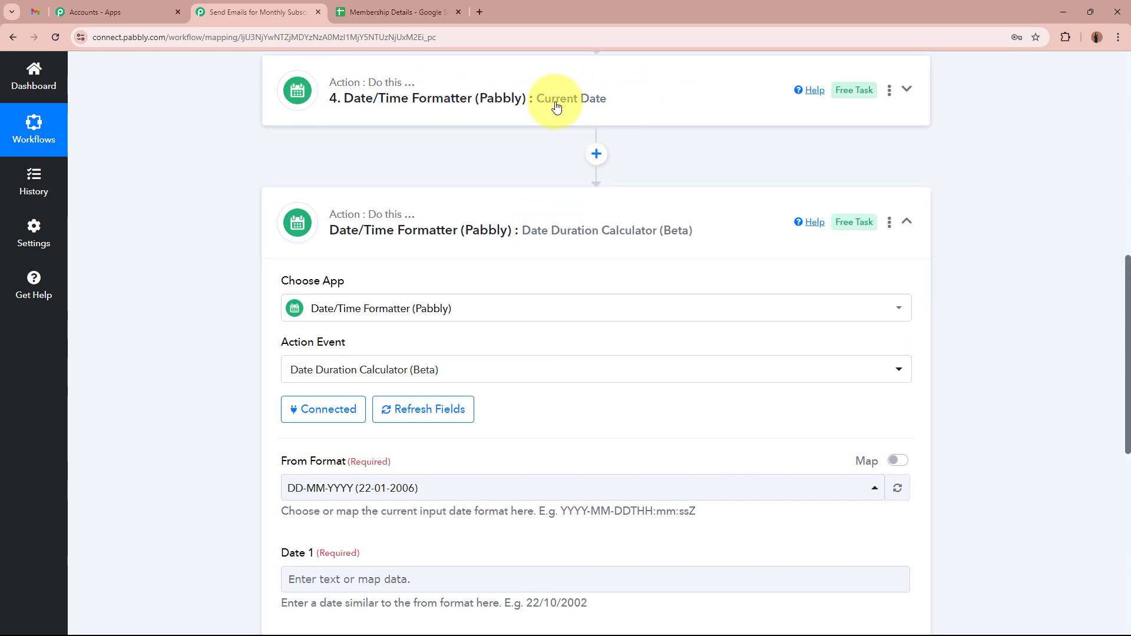
{"action": "left_click", "coordinate": [395, 12]}
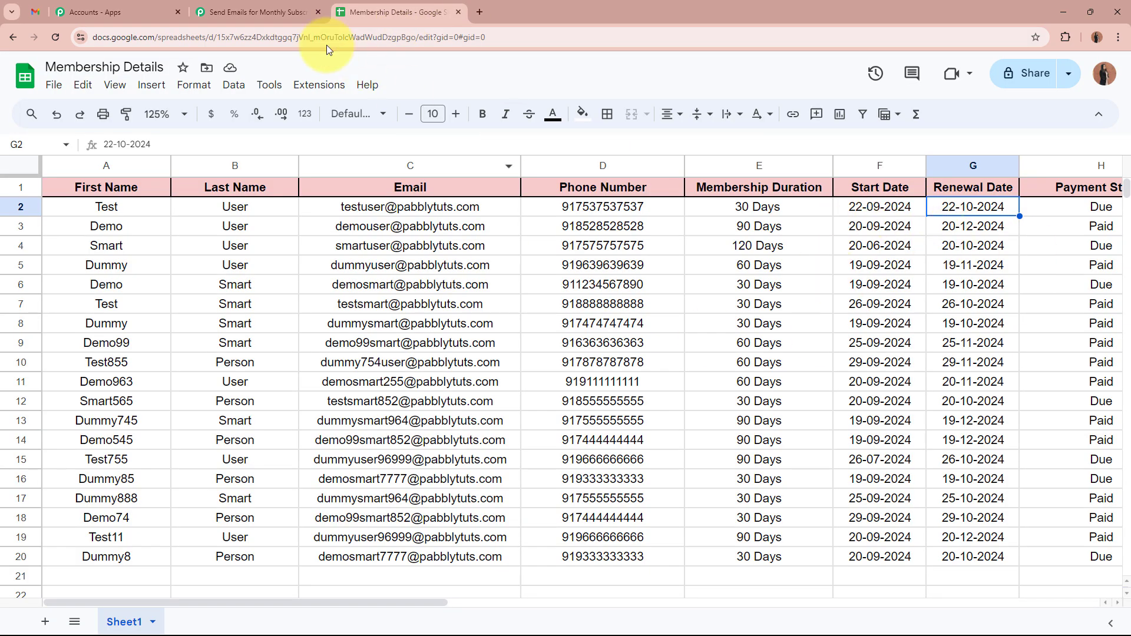
{"action": "left_click", "coordinate": [254, 12]}
{"action": "scroll", "coordinate": [213, 360], "scroll_direction": "down", "scroll_amount": 4}
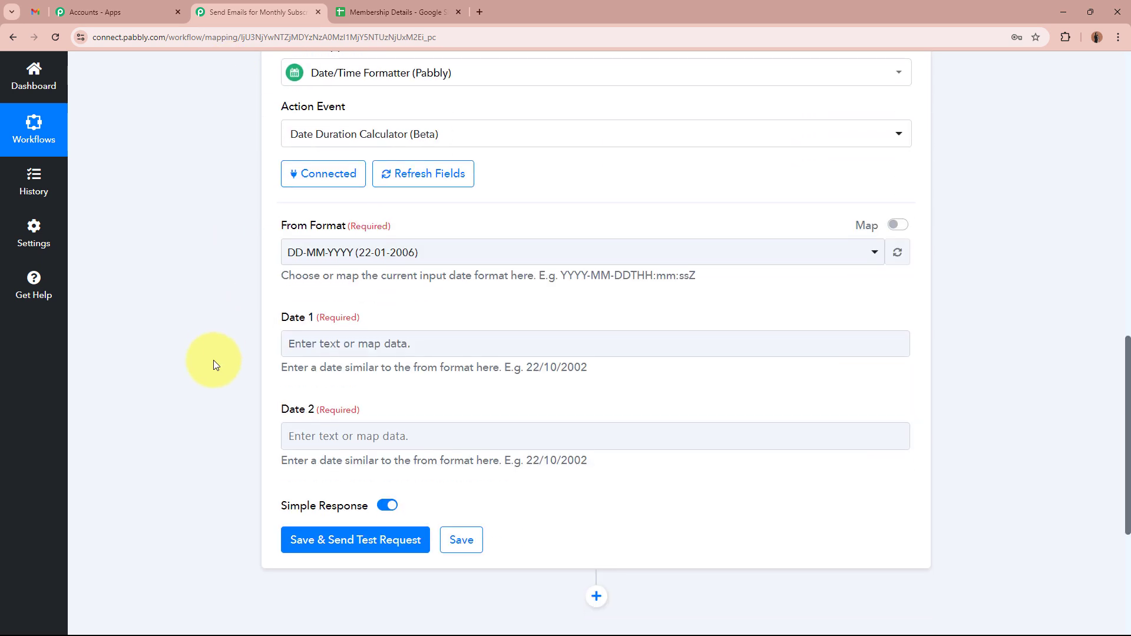
{"action": "left_click_drag", "start_coordinate": [276, 317], "coordinate": [390, 322]}
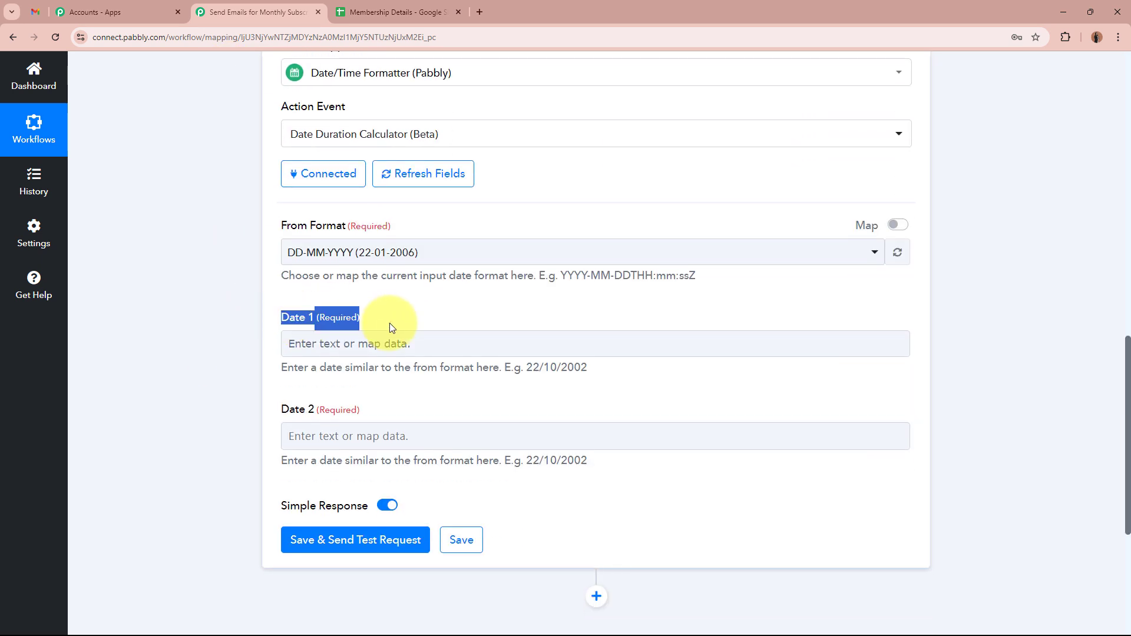
{"action": "left_click_drag", "start_coordinate": [277, 416], "coordinate": [377, 413]}
{"action": "left_click", "coordinate": [188, 410]}
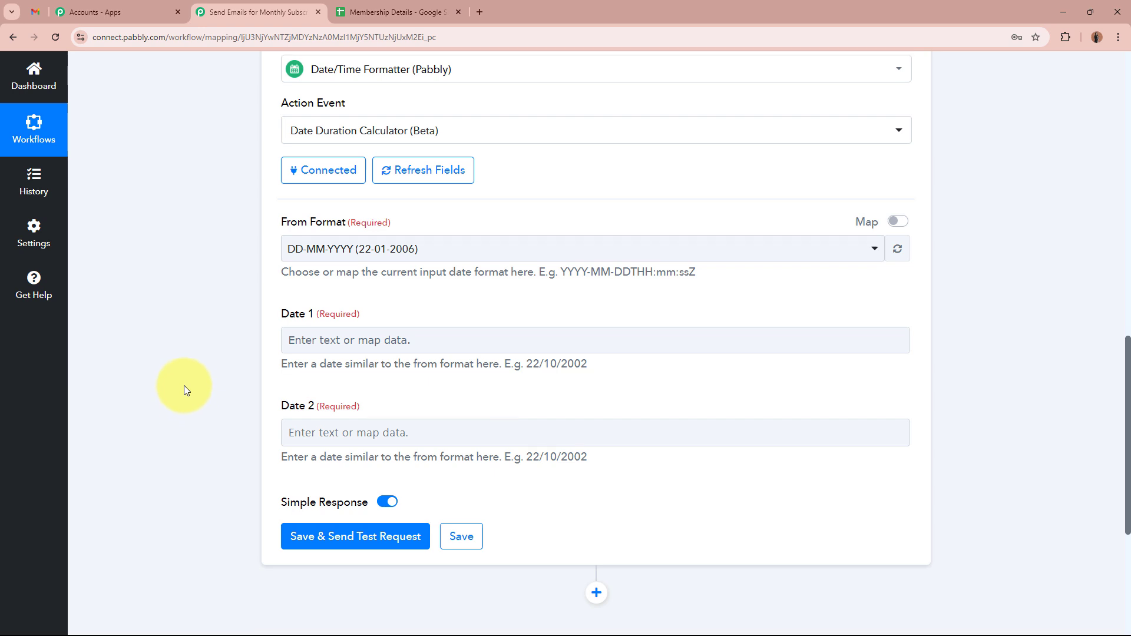
{"action": "scroll", "coordinate": [184, 390], "scroll_direction": "down", "scroll_amount": 1}
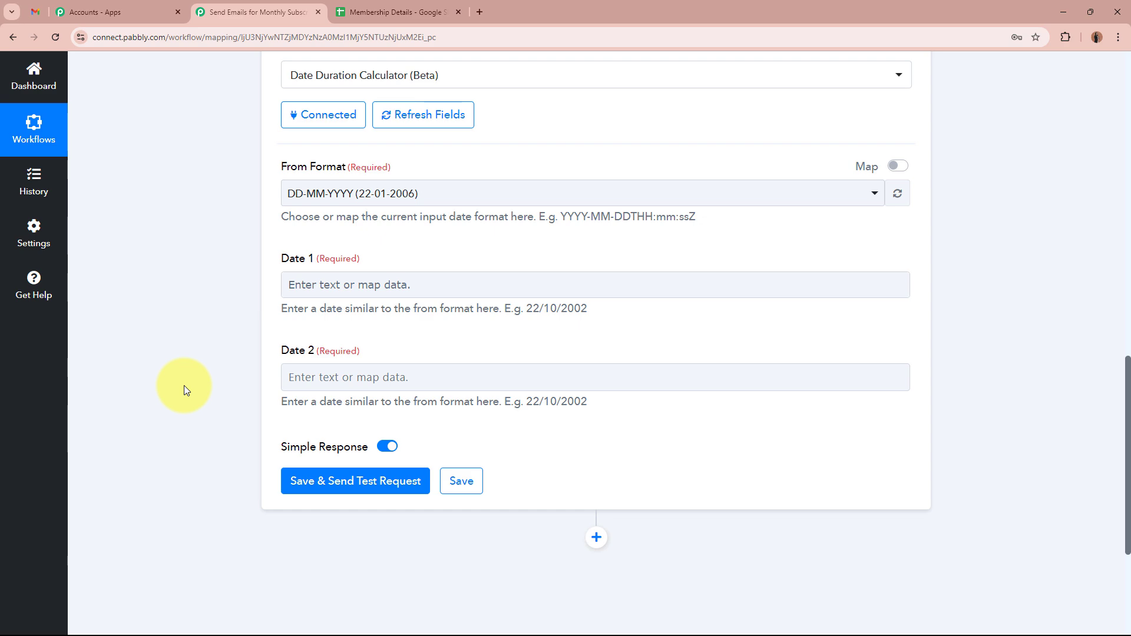
Map Date 1 to the Result value of the Current Date action
{"action": "left_click", "coordinate": [373, 285]}
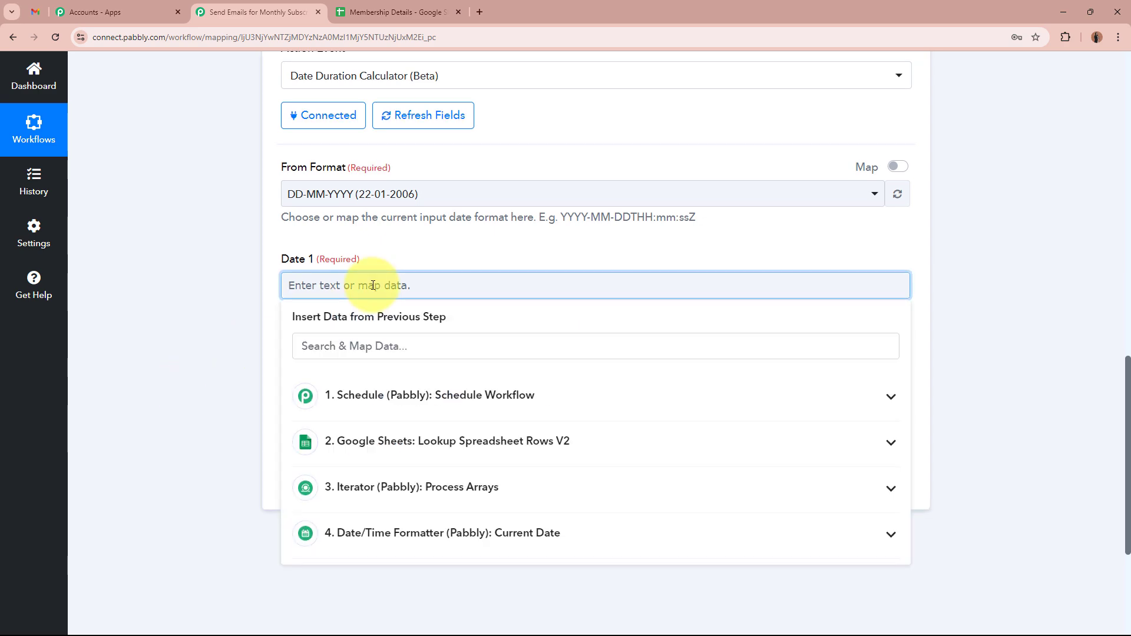
{"action": "scroll", "coordinate": [373, 285], "scroll_direction": "up", "scroll_amount": 8}
{"action": "scroll", "coordinate": [184, 336], "scroll_direction": "down", "scroll_amount": 5}
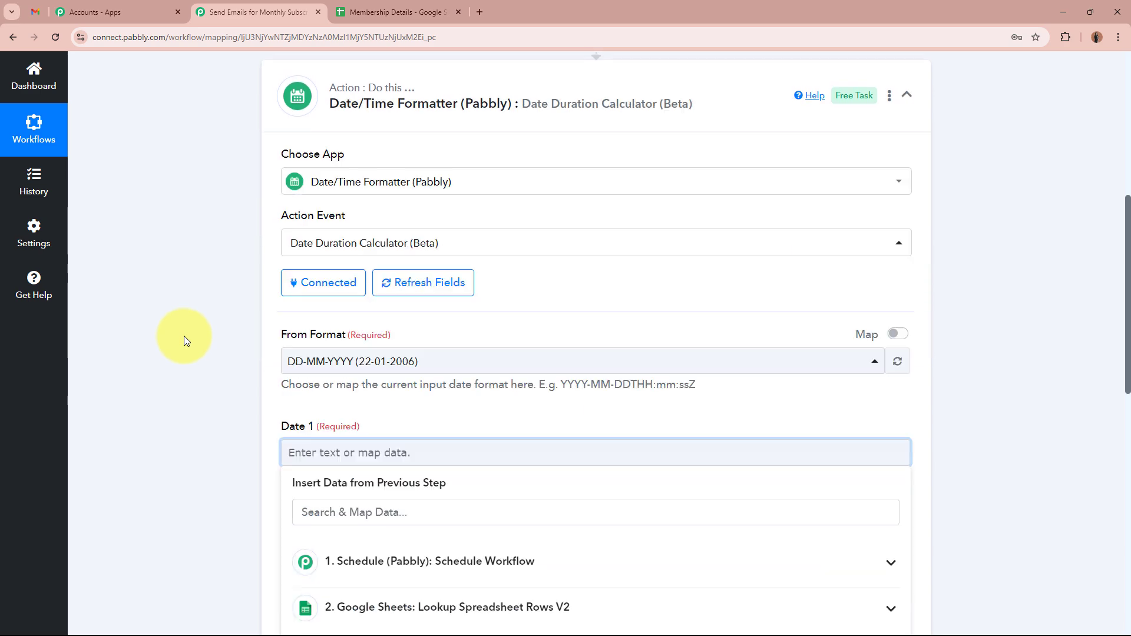
{"action": "scroll", "coordinate": [184, 336], "scroll_direction": "down", "scroll_amount": 5}
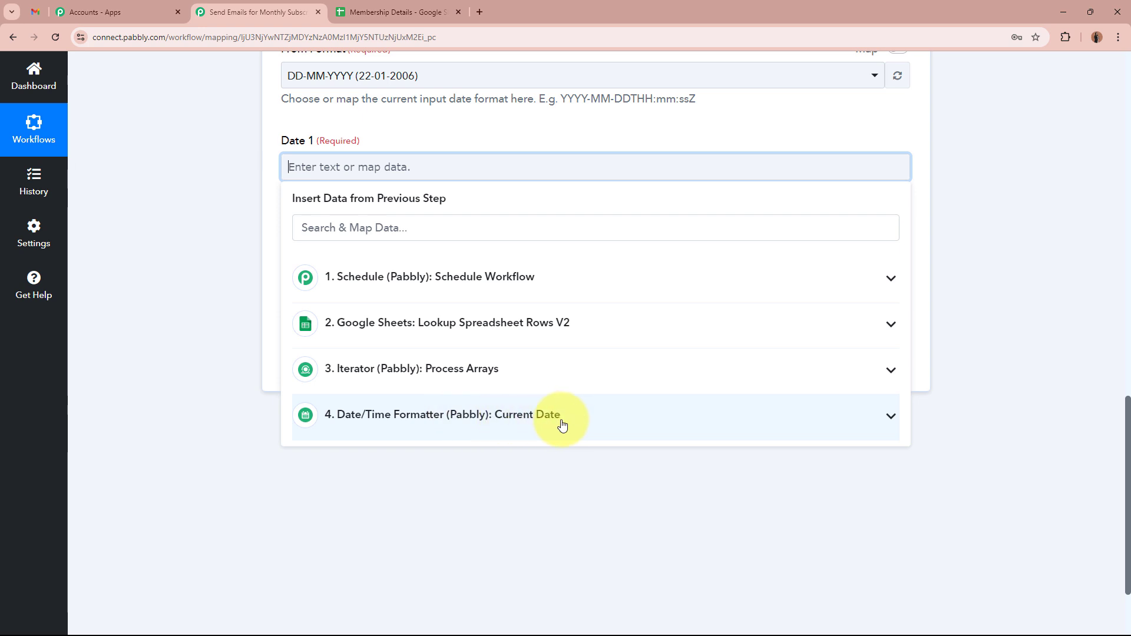
{"action": "left_click", "coordinate": [624, 425]}
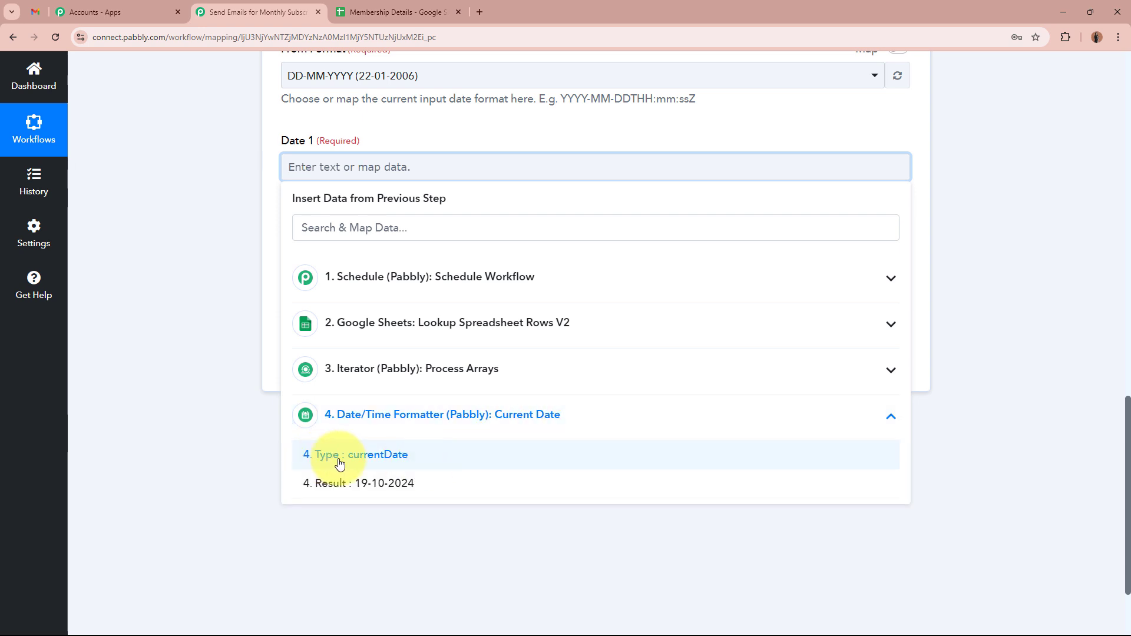
{"action": "left_click", "coordinate": [445, 494]}
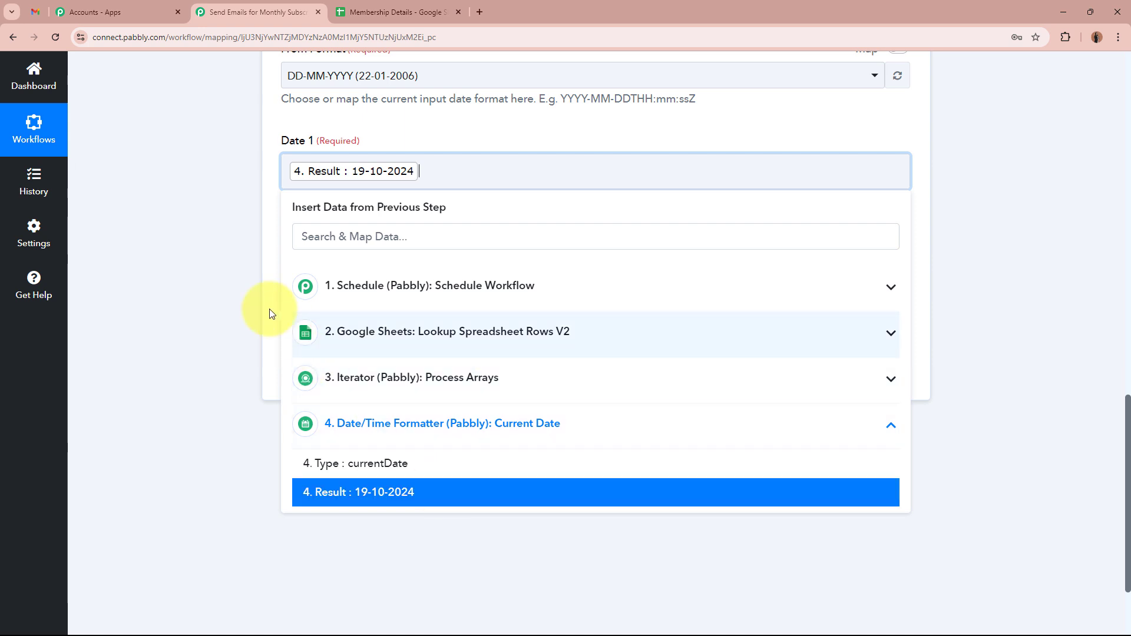
{"action": "left_click", "coordinate": [217, 252]}
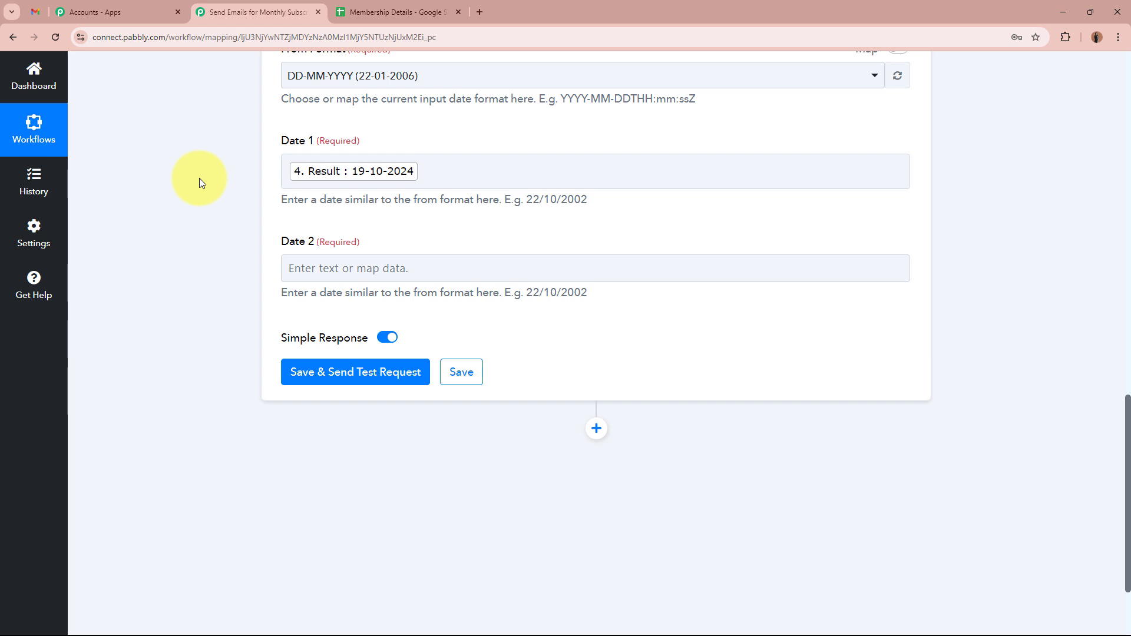
{"action": "scroll", "coordinate": [200, 178], "scroll_direction": "up", "scroll_amount": 9}
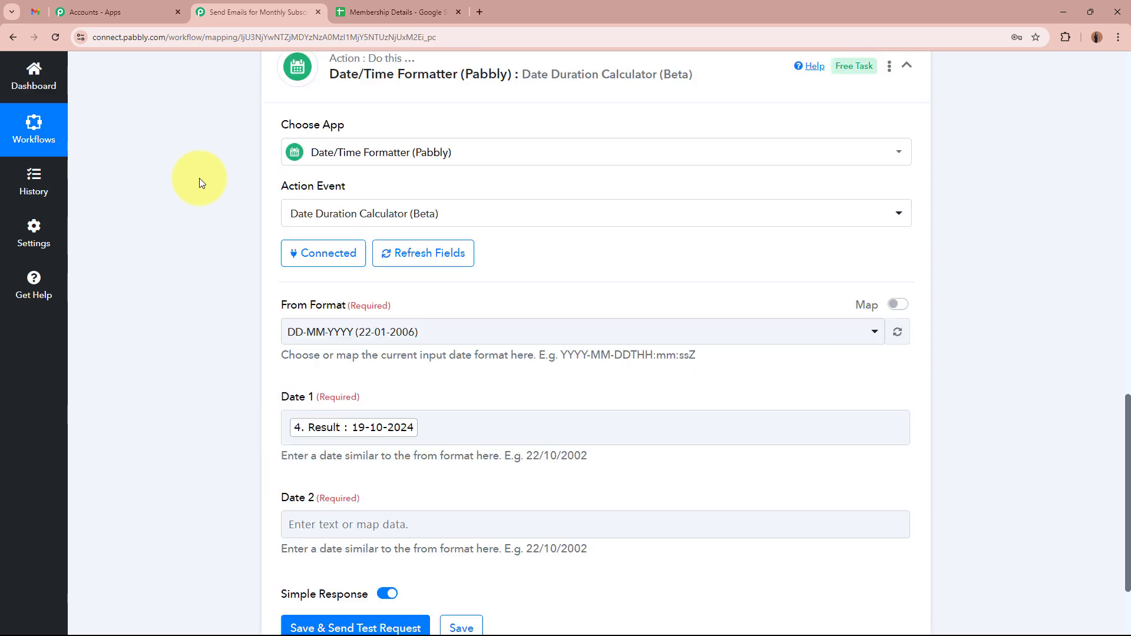
{"action": "scroll", "coordinate": [199, 178], "scroll_direction": "down", "scroll_amount": 9}
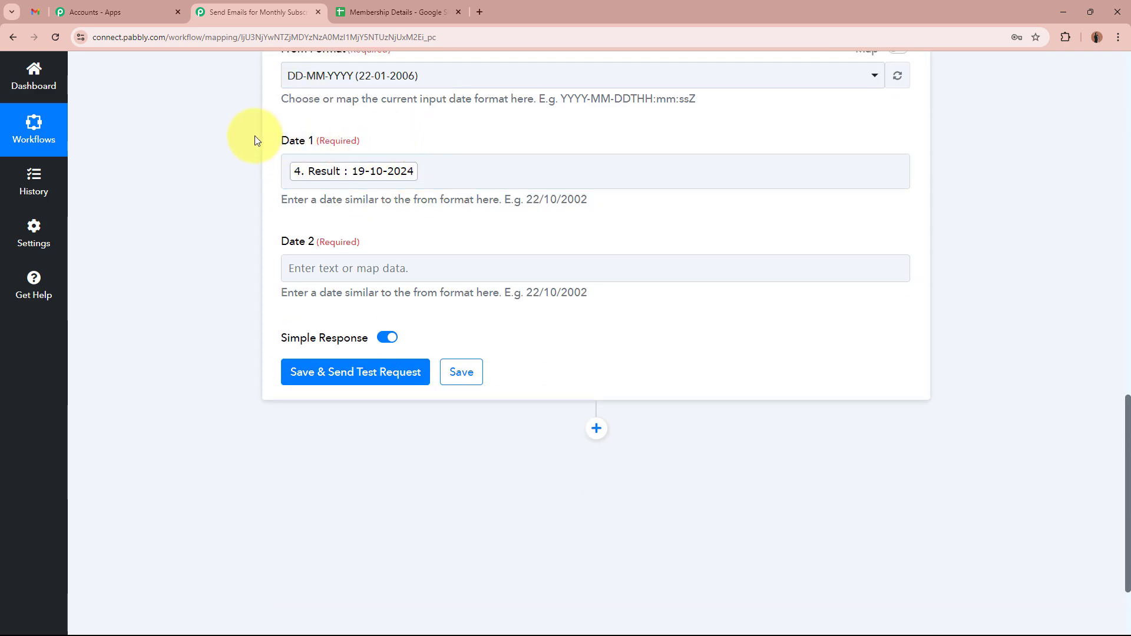
{"action": "scroll", "coordinate": [255, 140], "scroll_direction": "down", "scroll_amount": 2}
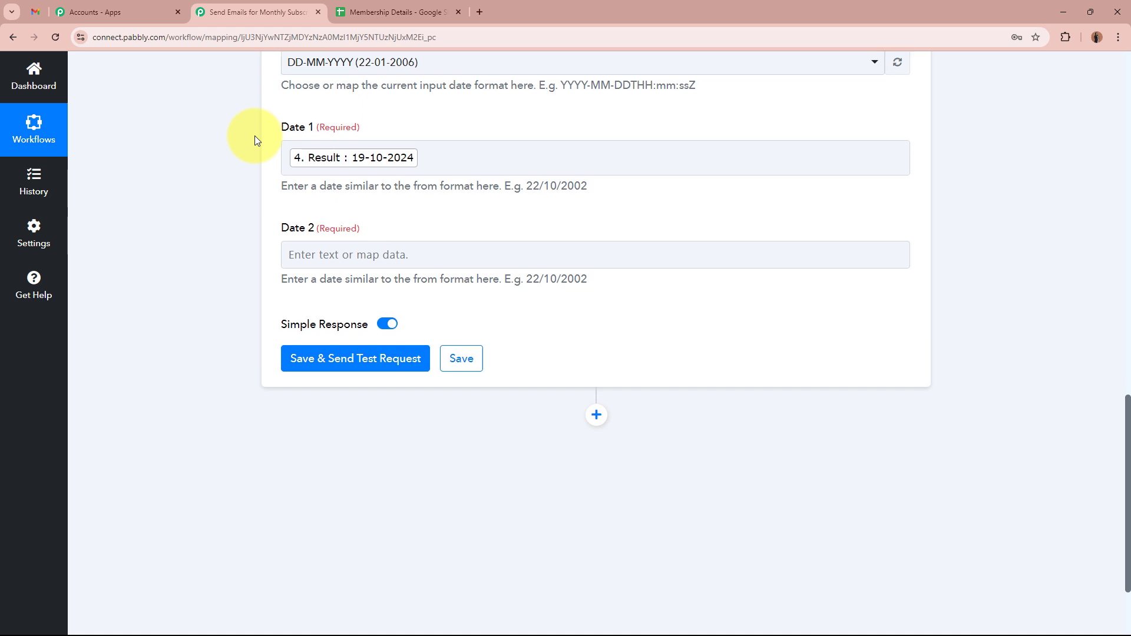
{"action": "left_click_drag", "start_coordinate": [288, 123], "coordinate": [422, 130]}
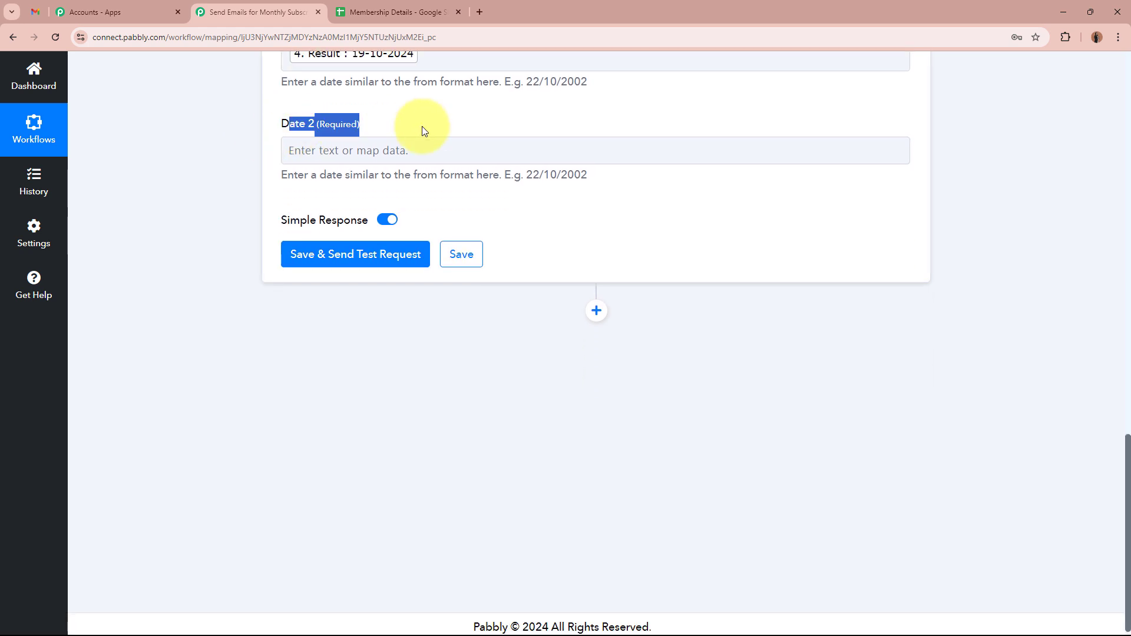
{"action": "left_click", "coordinate": [255, 142]}
{"action": "scroll", "coordinate": [198, 172], "scroll_direction": "up", "scroll_amount": 2}
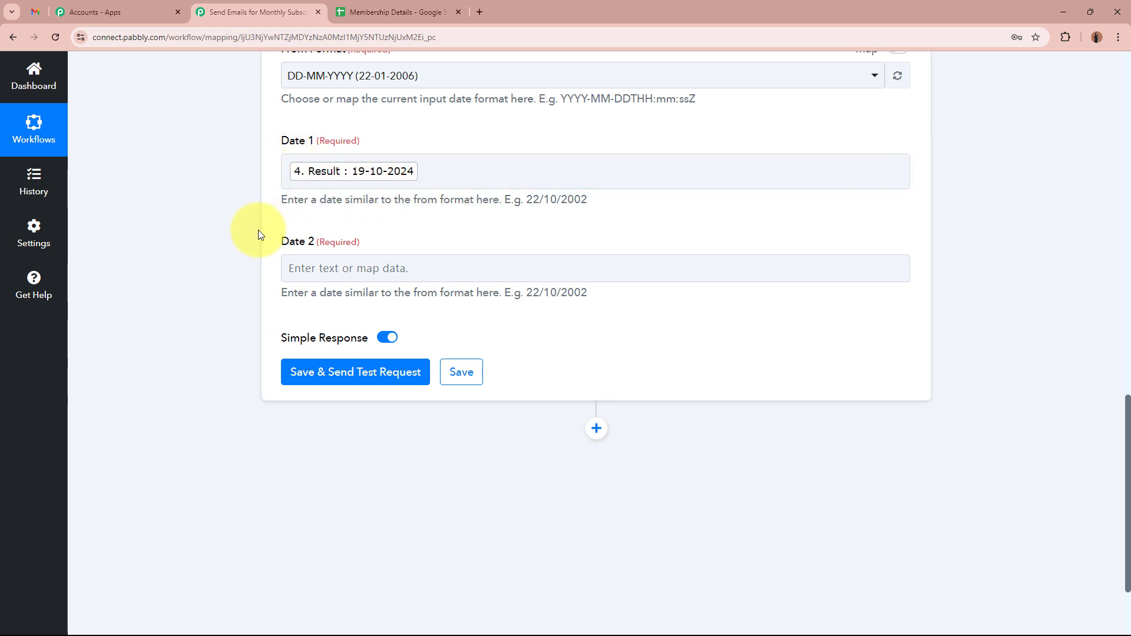
Map Date 2 to the Iterator's RowValue Renewal Date, and save and send a test request
{"action": "left_click", "coordinate": [292, 268]}
{"action": "scroll", "coordinate": [212, 280], "scroll_direction": "down", "scroll_amount": 2}
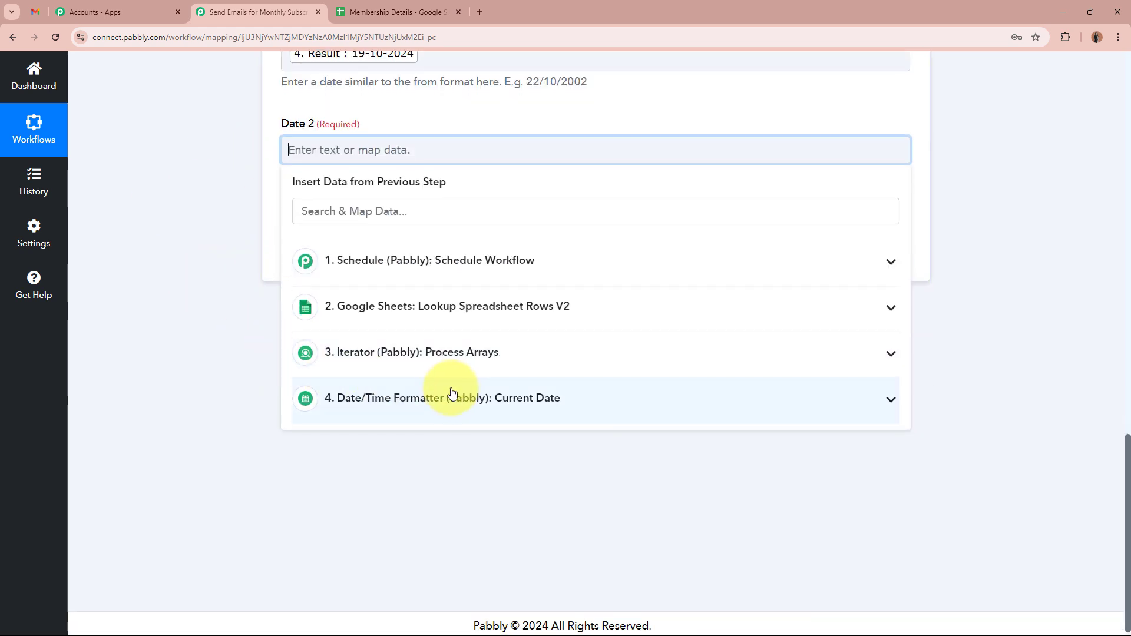
{"action": "left_click", "coordinate": [472, 366]}
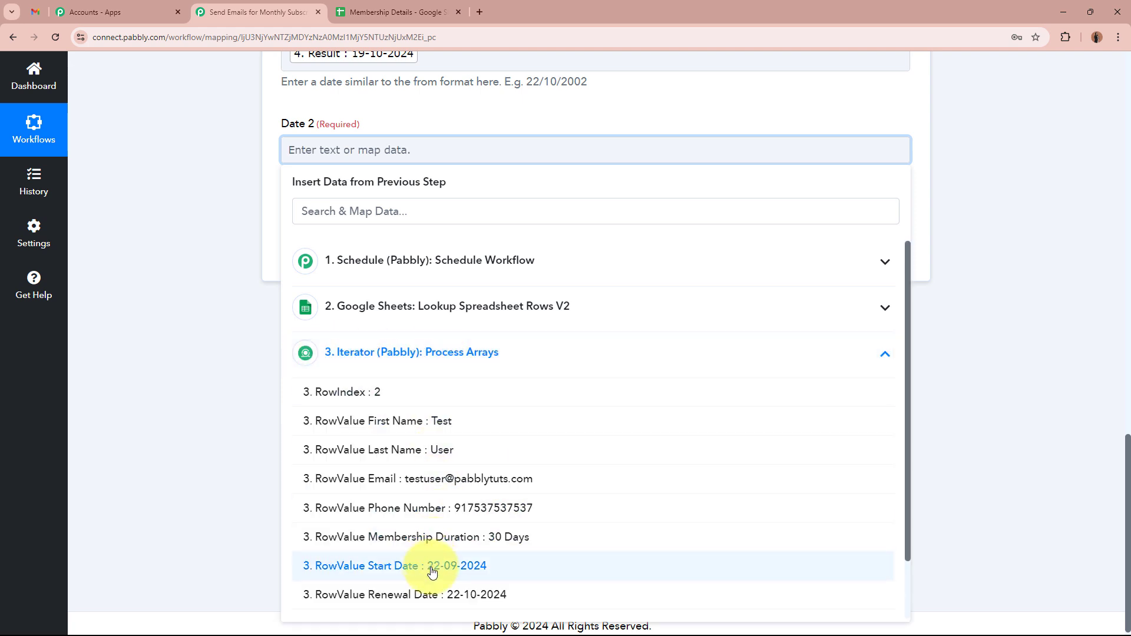
{"action": "left_click", "coordinate": [412, 596]}
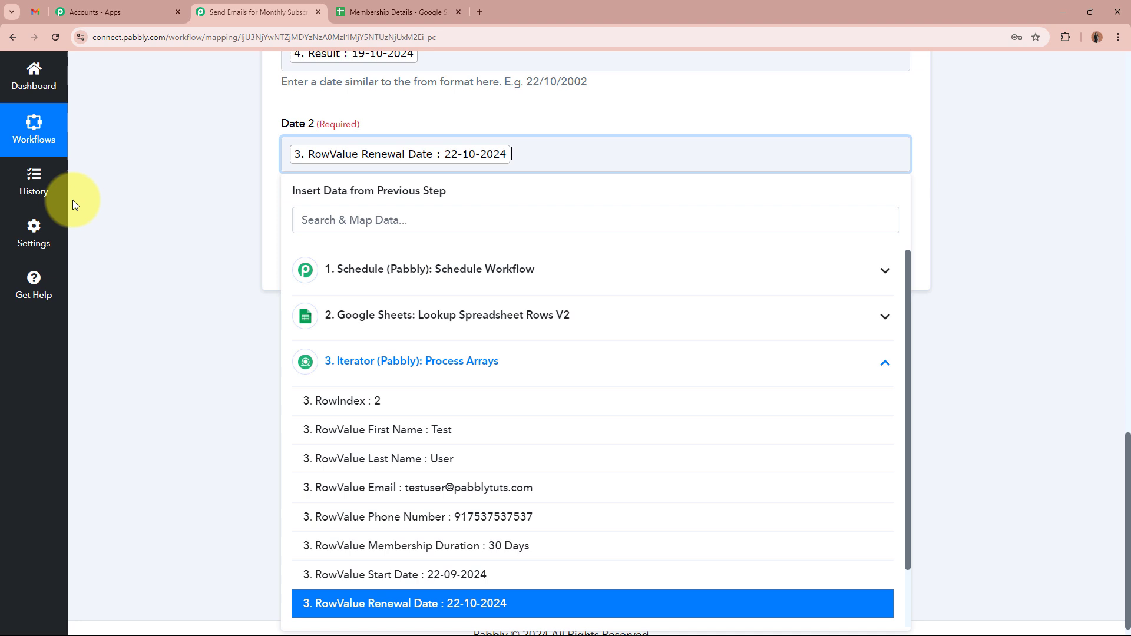
{"action": "left_click", "coordinate": [145, 171]}
{"action": "scroll", "coordinate": [189, 200], "scroll_direction": "up", "scroll_amount": 2}
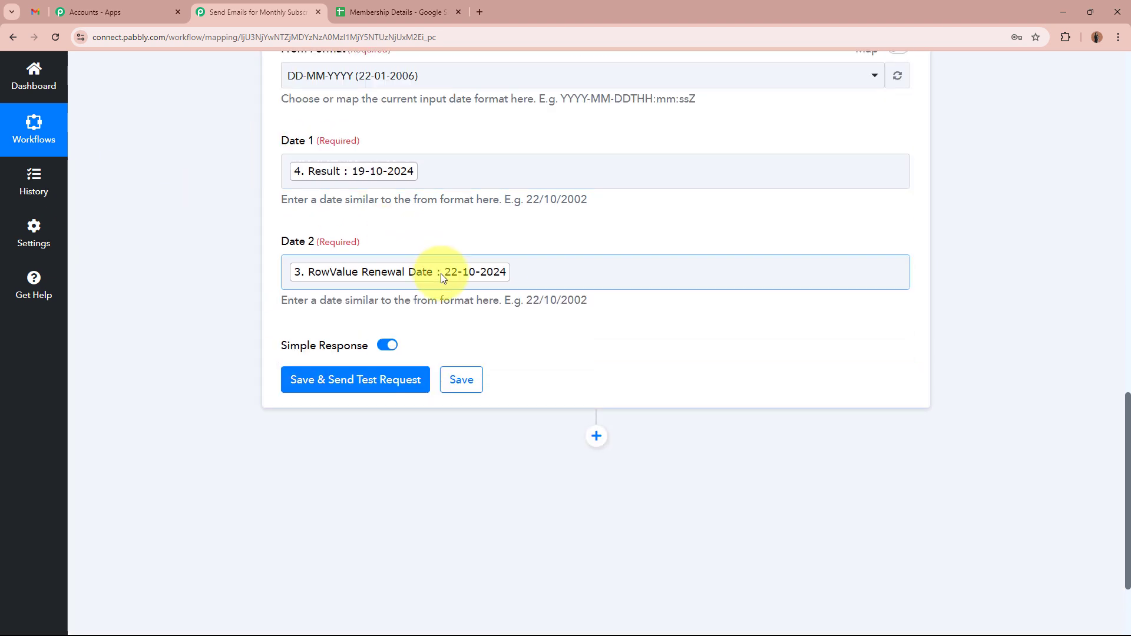
{"action": "left_click", "coordinate": [376, 372]}
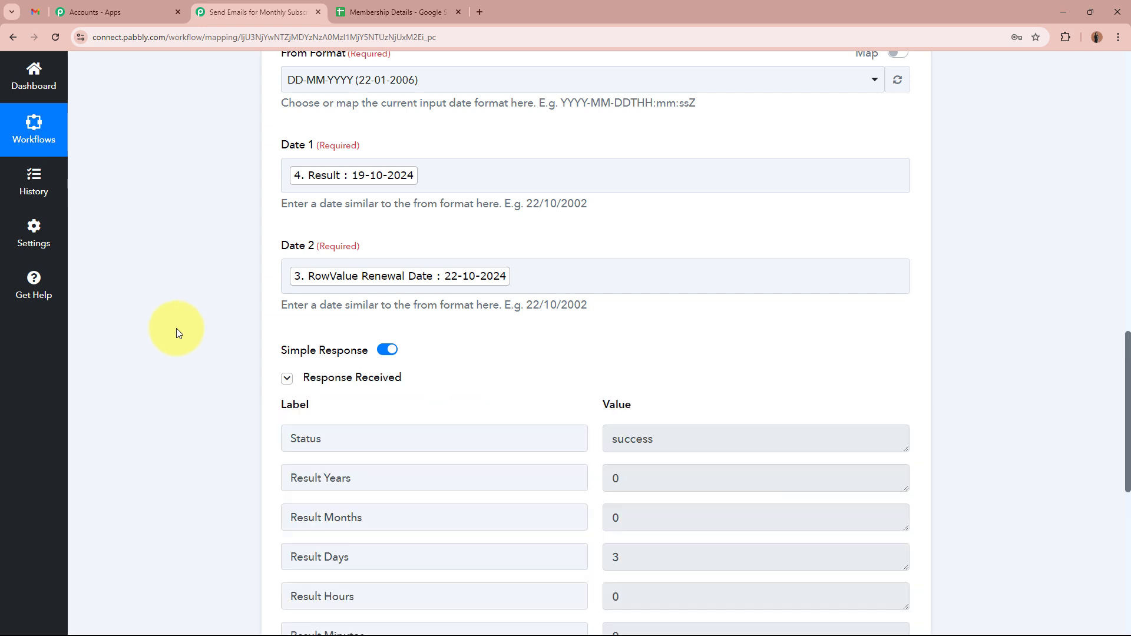
Examine the duration calculator's response, checking the status and the years, months and days between the two dates
{"action": "scroll", "coordinate": [175, 327], "scroll_direction": "down", "scroll_amount": 4}
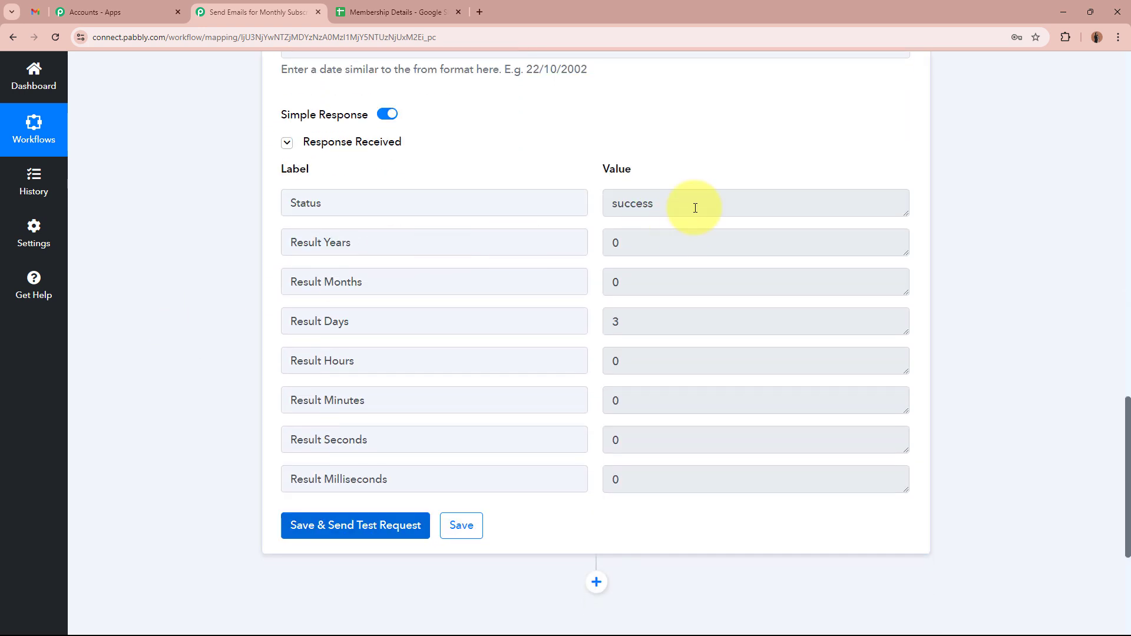
{"action": "double_click", "coordinate": [614, 195]}
{"action": "left_click", "coordinate": [615, 195]}
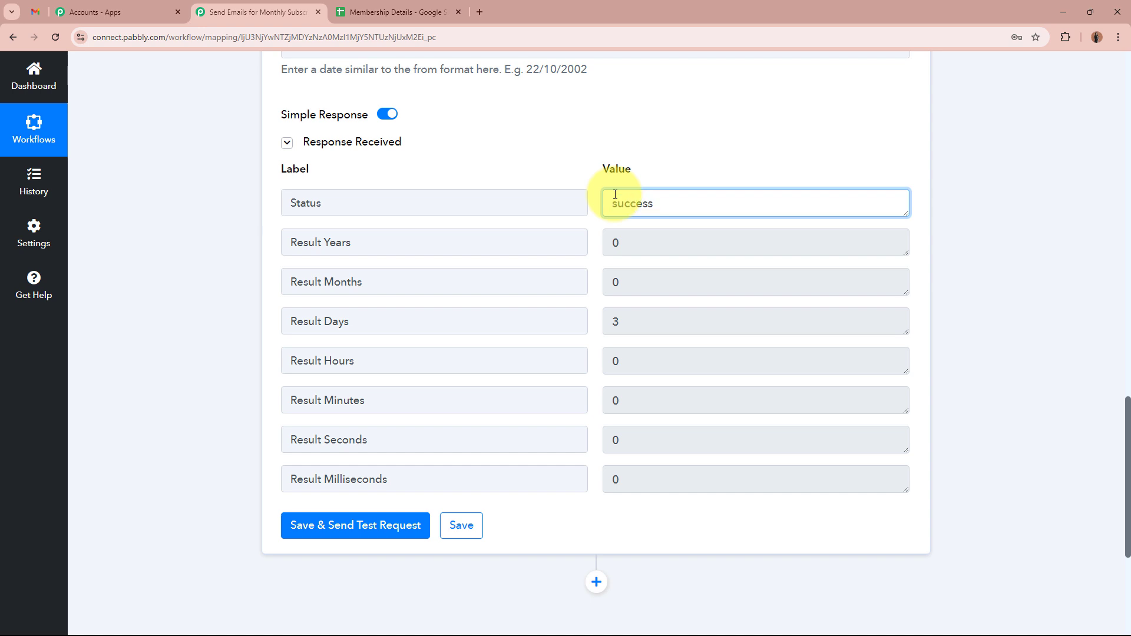
{"action": "left_click_drag", "start_coordinate": [353, 241], "coordinate": [280, 242]}
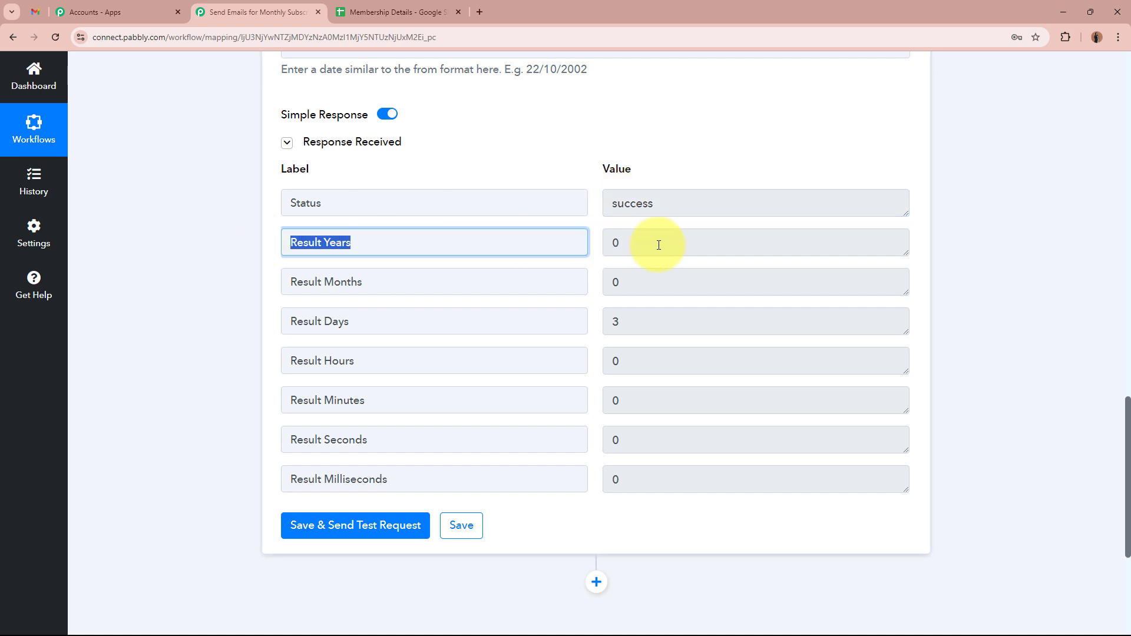
{"action": "left_click_drag", "start_coordinate": [643, 244], "coordinate": [576, 242]}
{"action": "scroll", "coordinate": [575, 244], "scroll_direction": "up", "scroll_amount": 3}
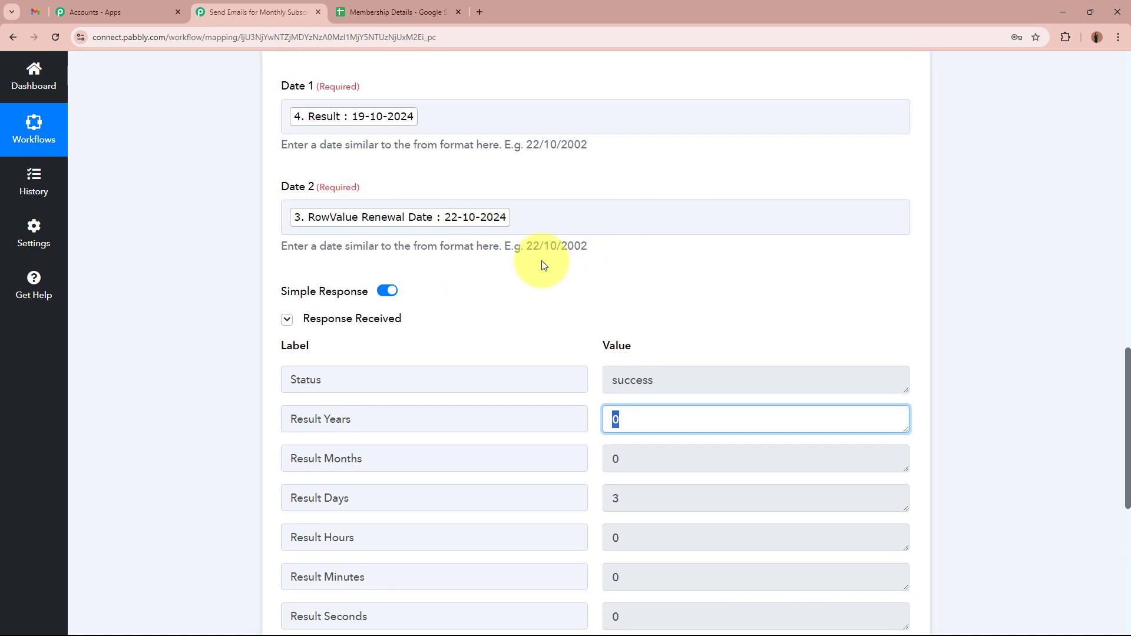
{"action": "scroll", "coordinate": [518, 265], "scroll_direction": "down", "scroll_amount": 2}
{"action": "scroll", "coordinate": [502, 271], "scroll_direction": "down", "scroll_amount": 1}
{"action": "left_click_drag", "start_coordinate": [677, 277], "coordinate": [581, 278]}
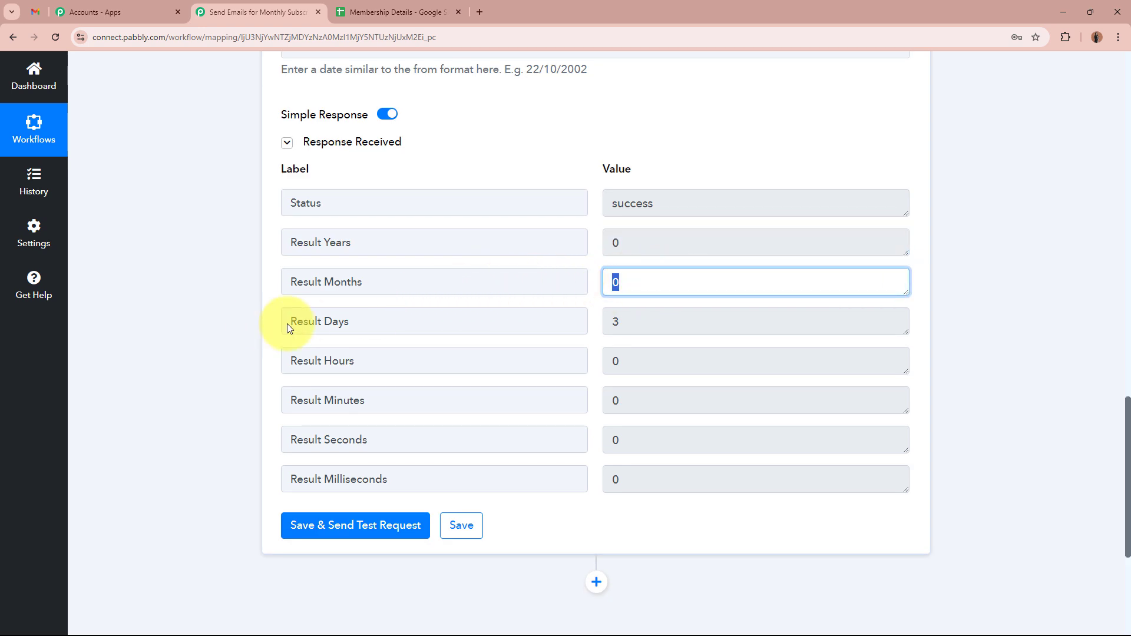
{"action": "left_click_drag", "start_coordinate": [644, 321], "coordinate": [601, 322]}
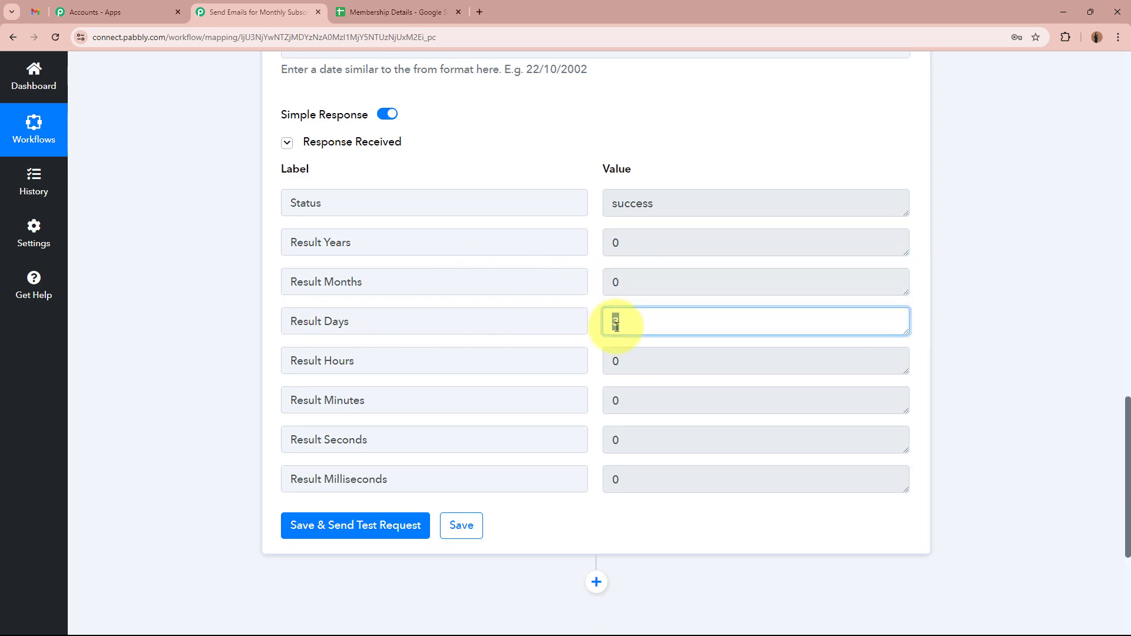
{"action": "left_click", "coordinate": [977, 332]}
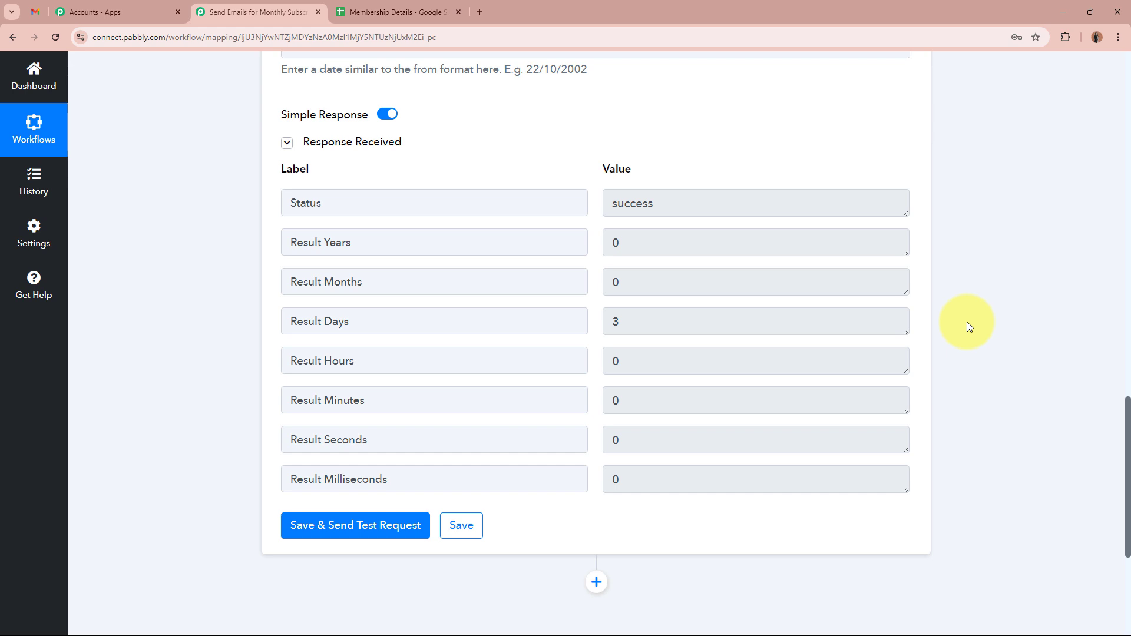
Compare the mapped Date 1 and Date 2 with the Result Days value, and check the hours, minutes, seconds and milliseconds fields
{"action": "scroll", "coordinate": [963, 321], "scroll_direction": "up", "scroll_amount": 4}
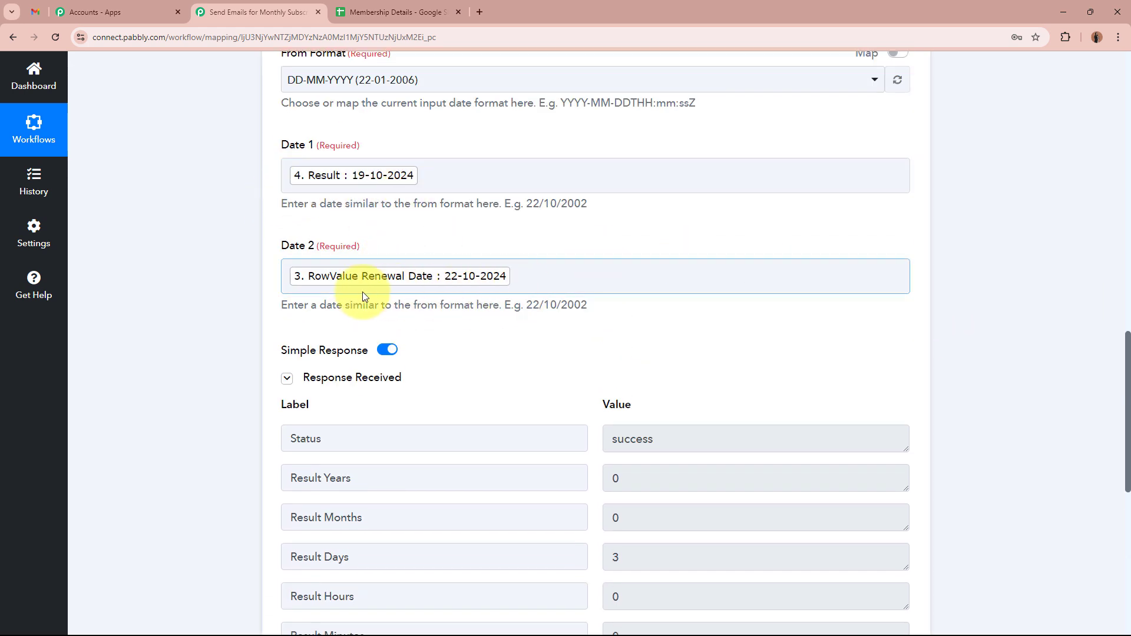
{"action": "scroll", "coordinate": [256, 299], "scroll_direction": "down", "scroll_amount": 2}
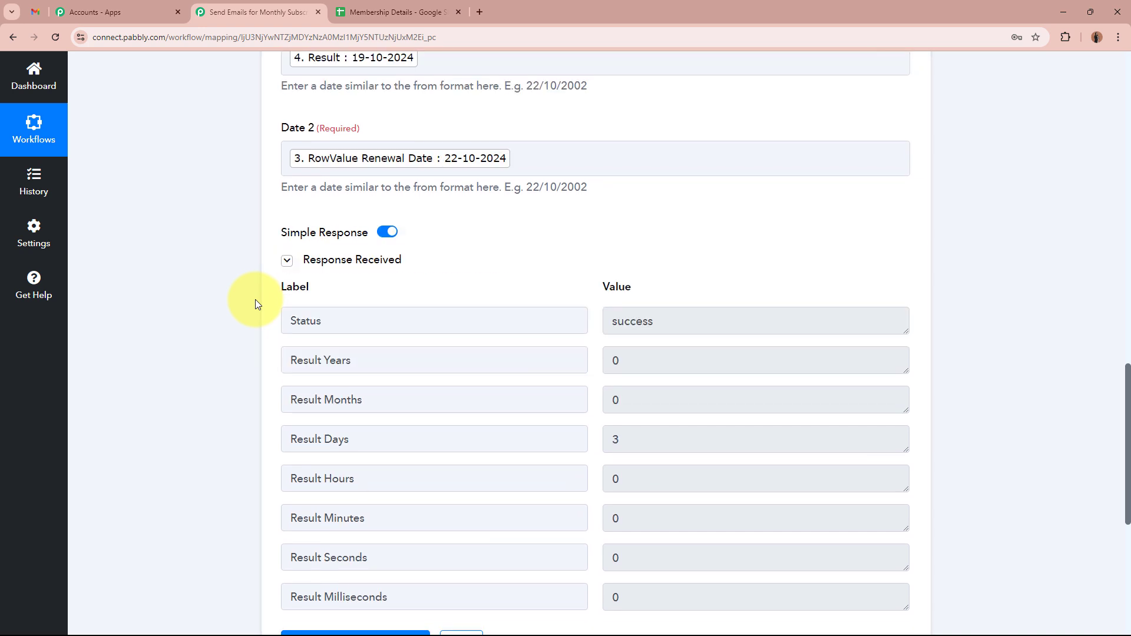
{"action": "scroll", "coordinate": [255, 304], "scroll_direction": "down", "scroll_amount": 2}
{"action": "left_click_drag", "start_coordinate": [288, 321], "coordinate": [377, 326]}
{"action": "left_click", "coordinate": [271, 321]}
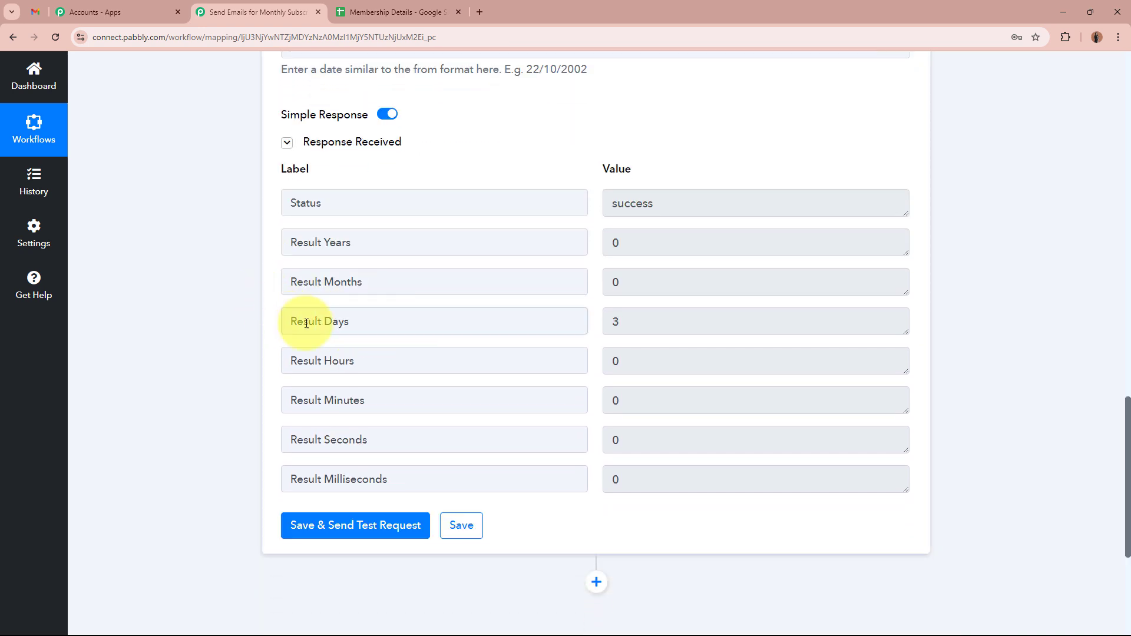
{"action": "left_click_drag", "start_coordinate": [289, 321], "coordinate": [528, 323]}
{"action": "left_click_drag", "start_coordinate": [687, 329], "coordinate": [515, 330]}
{"action": "left_click", "coordinate": [144, 346]}
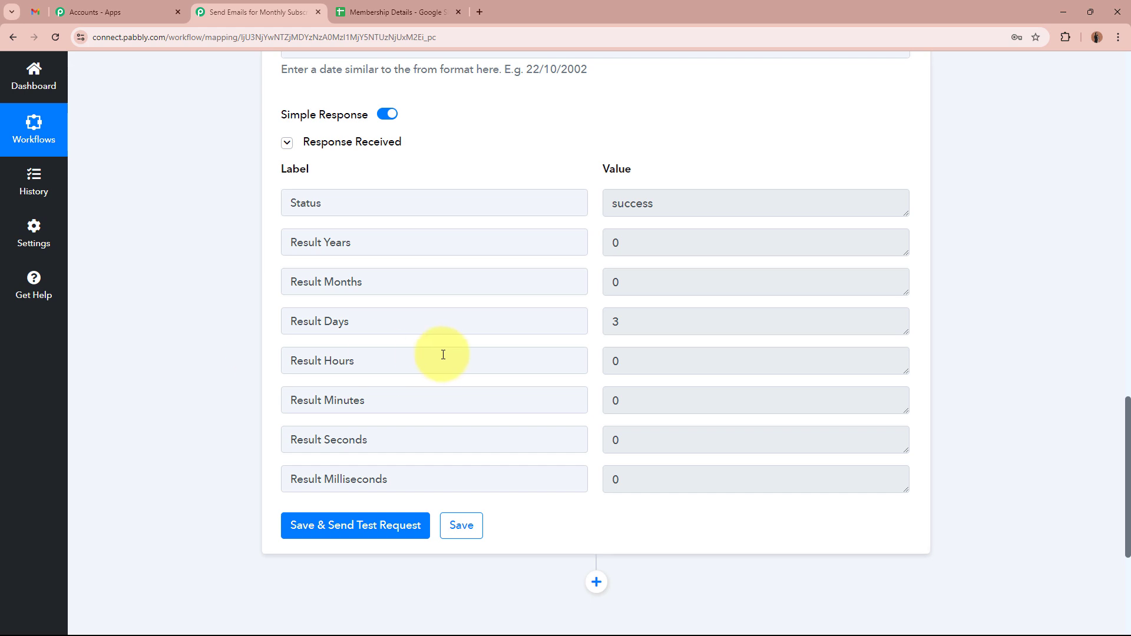
{"action": "left_click_drag", "start_coordinate": [442, 356], "coordinate": [272, 366]}
{"action": "left_click_drag", "start_coordinate": [417, 400], "coordinate": [265, 407]}
{"action": "left_click_drag", "start_coordinate": [411, 441], "coordinate": [163, 447]}
{"action": "left_click_drag", "start_coordinate": [412, 480], "coordinate": [156, 491]}
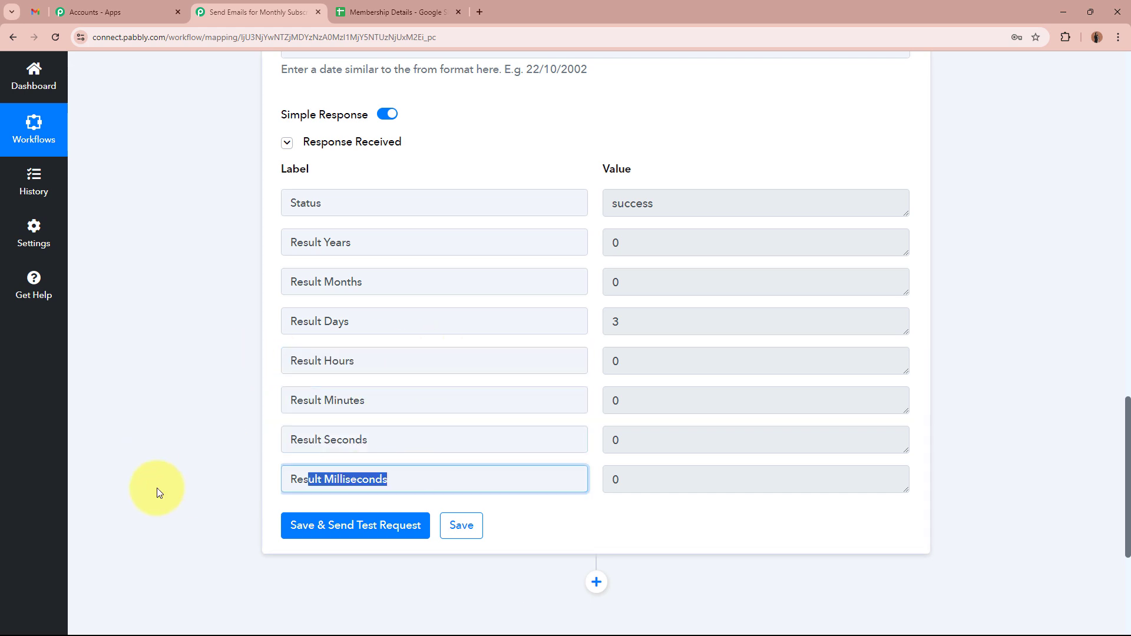
{"action": "left_click", "coordinate": [628, 396]}
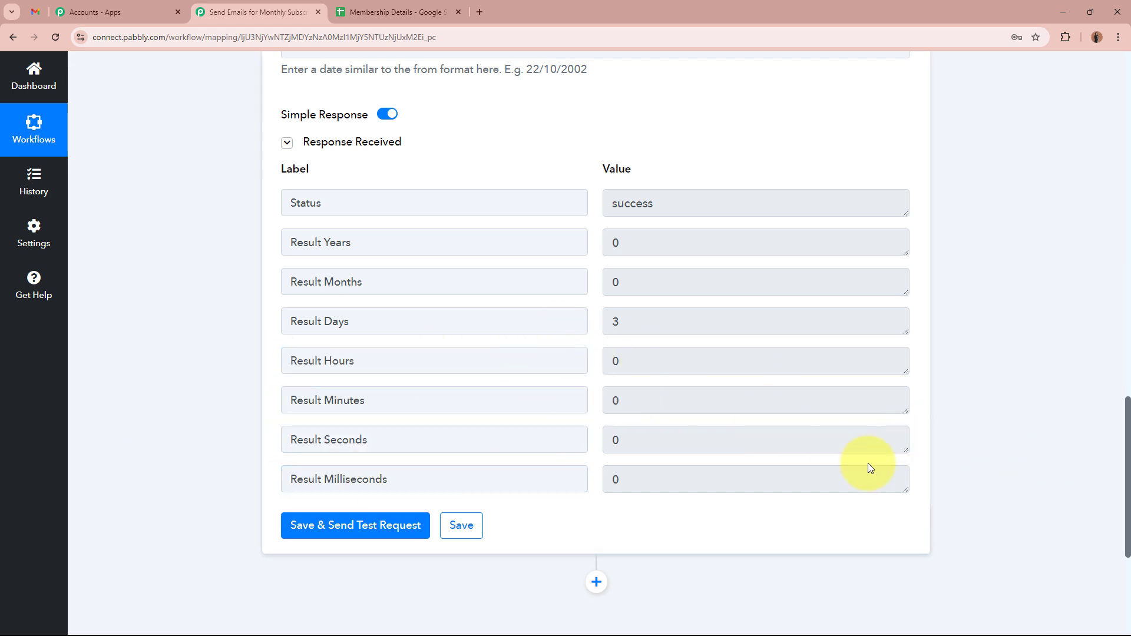
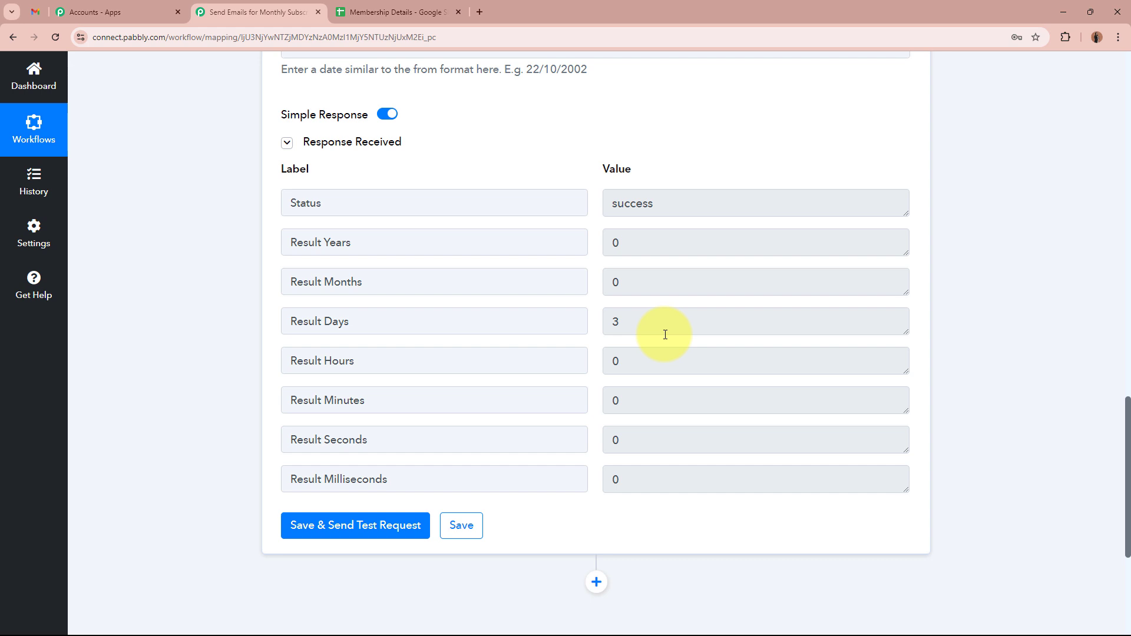
{"action": "left_click", "coordinate": [385, 321]}
{"action": "triple_click", "coordinate": [352, 323]}
{"action": "left_click", "coordinate": [651, 321]}
{"action": "double_click", "coordinate": [651, 321]}
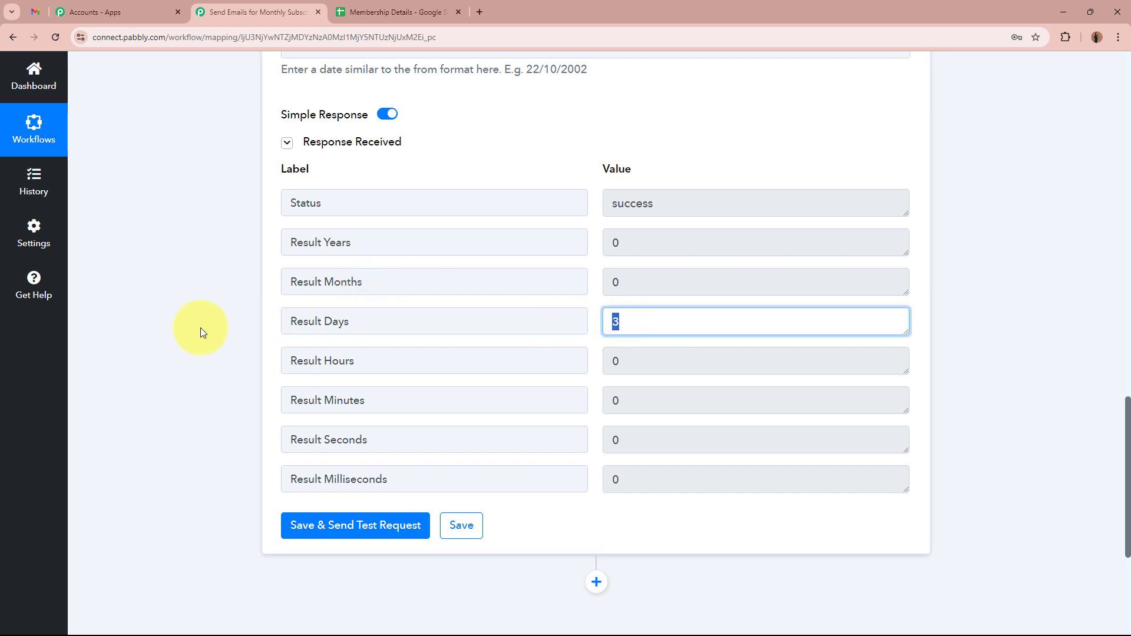
{"action": "left_click", "coordinate": [122, 341]}
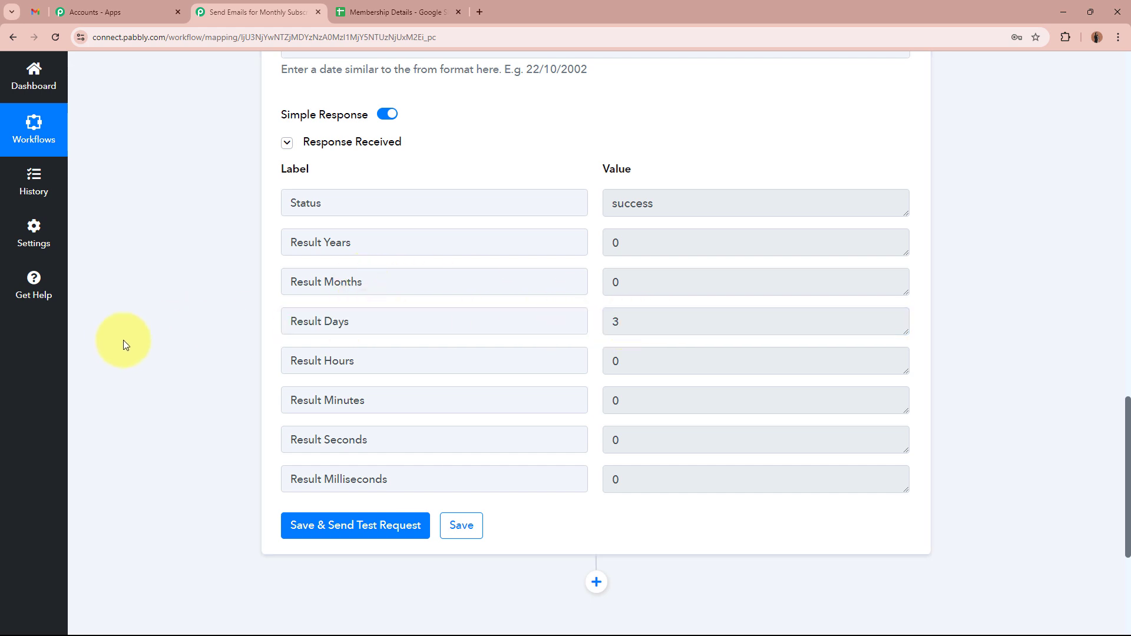
Collapse the Date Duration Calculator step and add a Filter (Pabbly) action after it
{"action": "scroll", "coordinate": [123, 342], "scroll_direction": "up", "scroll_amount": 10}
{"action": "left_click", "coordinate": [556, 226]}
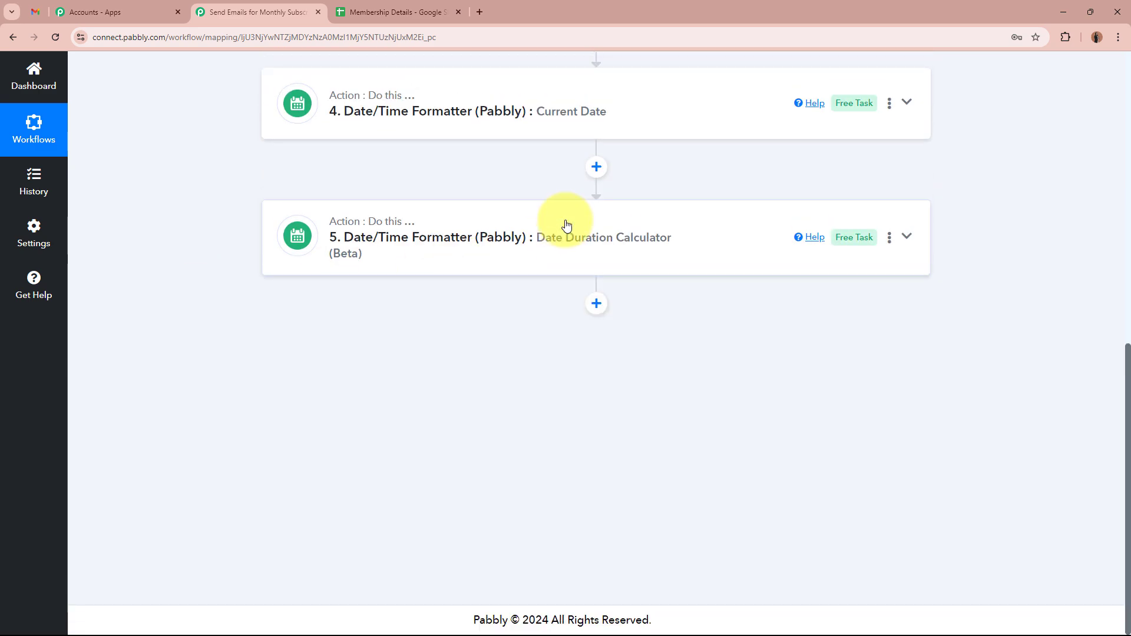
{"action": "left_click", "coordinate": [596, 304]}
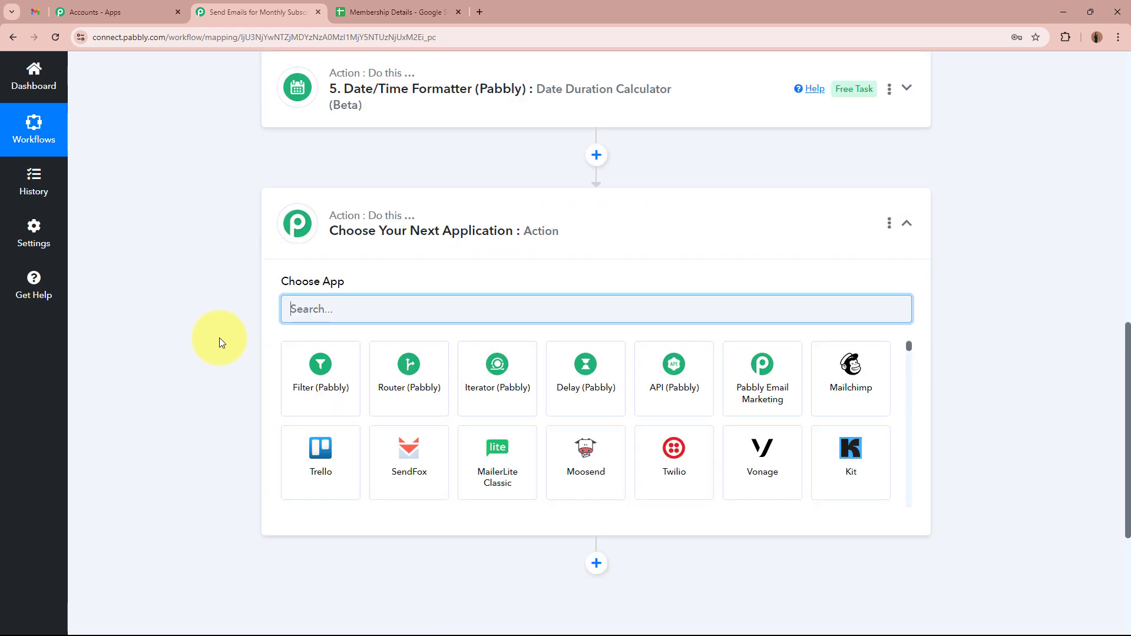
{"action": "left_click", "coordinate": [317, 385]}
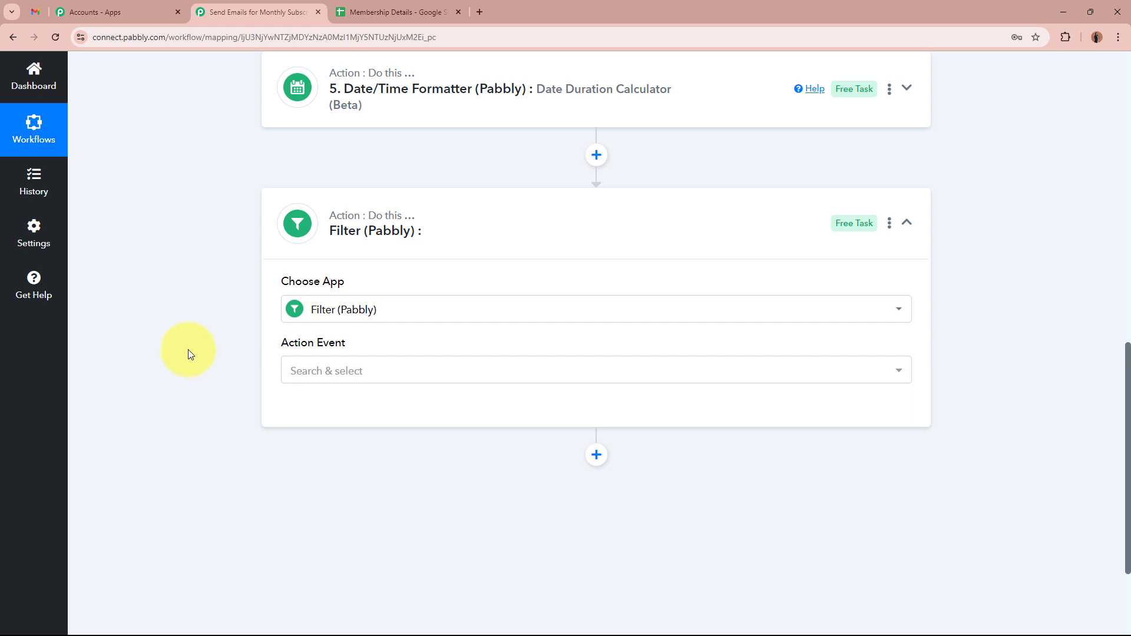
{"action": "scroll", "coordinate": [188, 347], "scroll_direction": "up", "scroll_amount": 3}
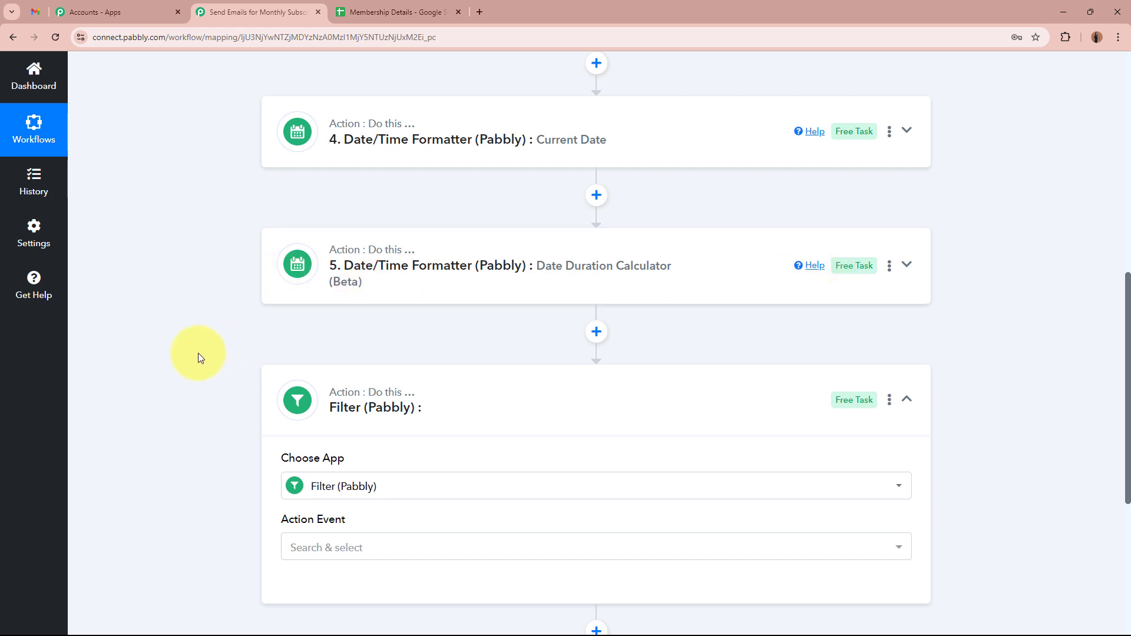
{"action": "scroll", "coordinate": [198, 352], "scroll_direction": "down", "scroll_amount": 3}
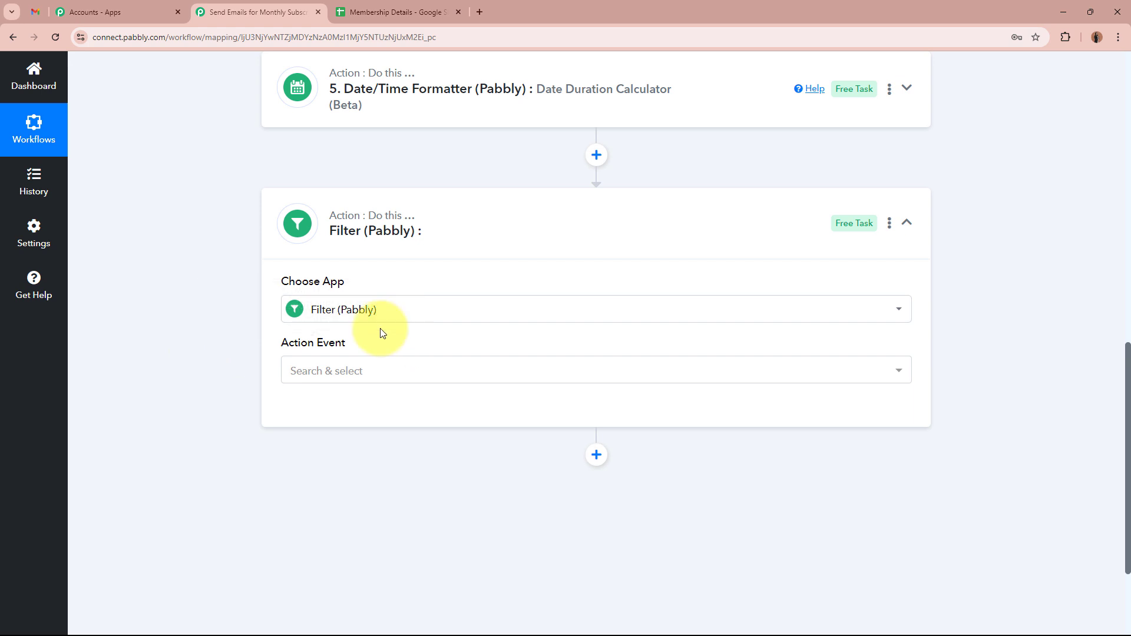
Set the filter's action event to Filter Values and connect it
{"action": "left_click", "coordinate": [387, 372]}
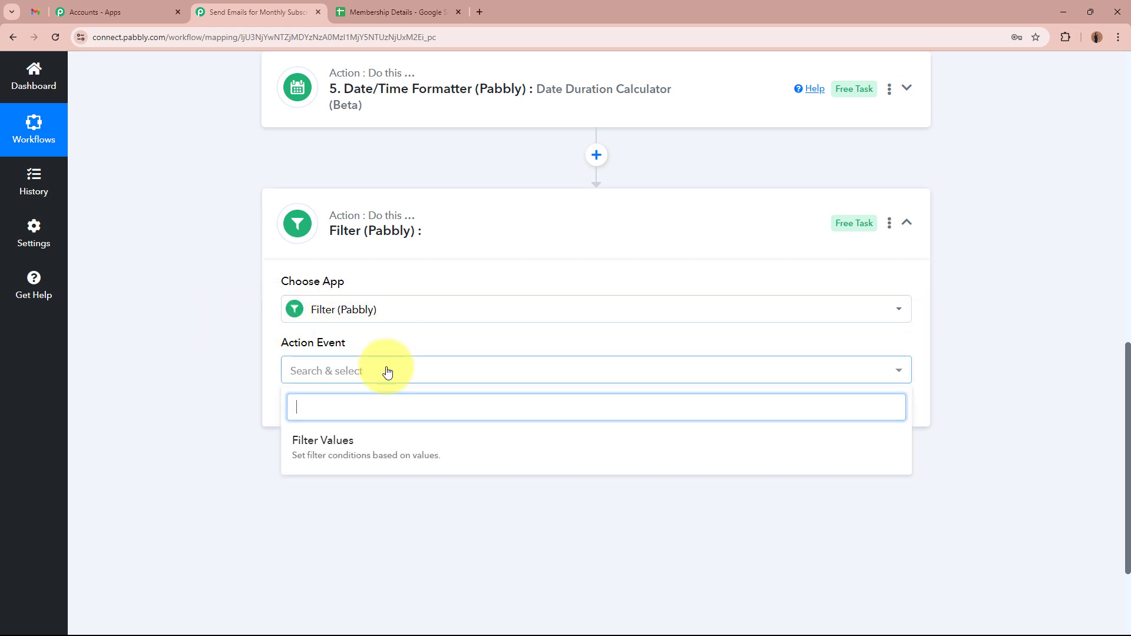
{"action": "left_click", "coordinate": [374, 442]}
{"action": "left_click", "coordinate": [323, 420]}
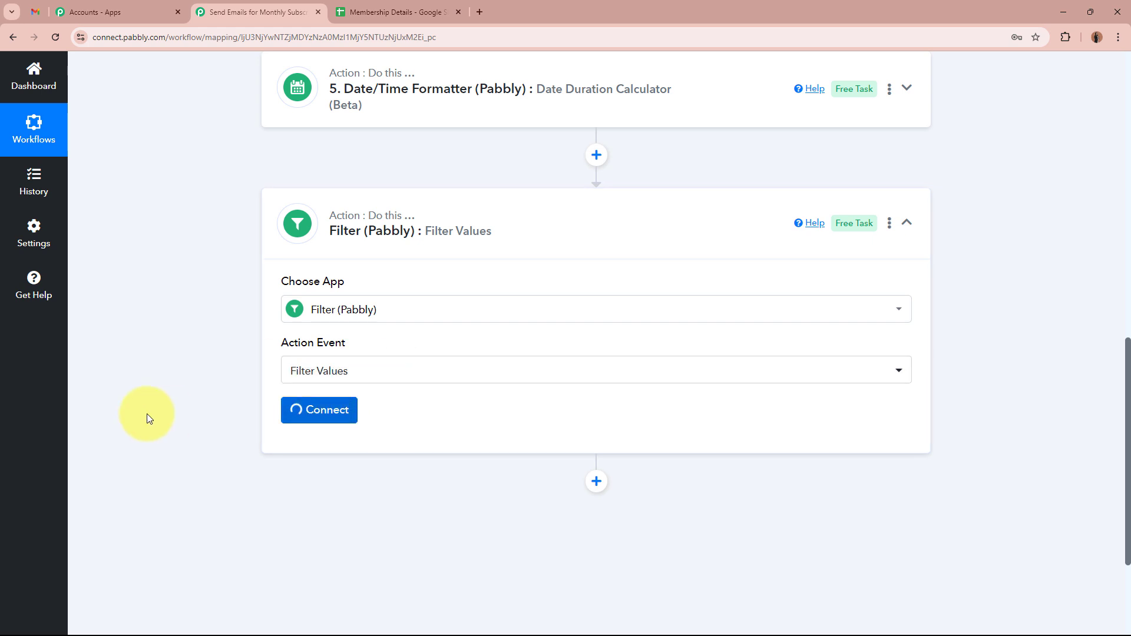
{"action": "scroll", "coordinate": [196, 400], "scroll_direction": "down", "scroll_amount": 4}
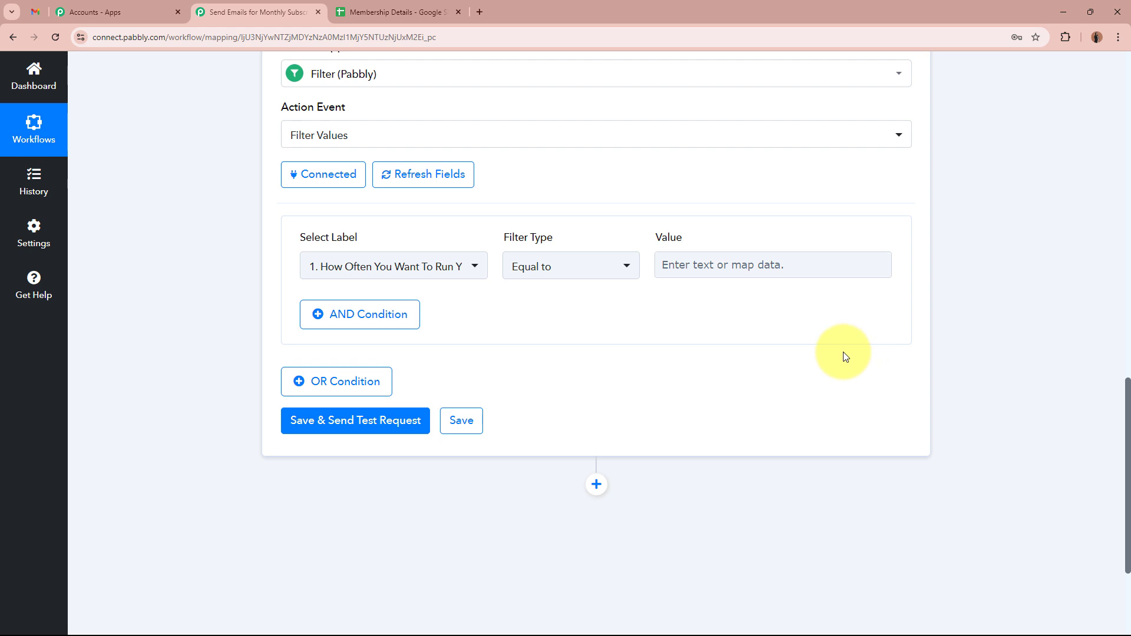
{"action": "left_click", "coordinate": [484, 268]}
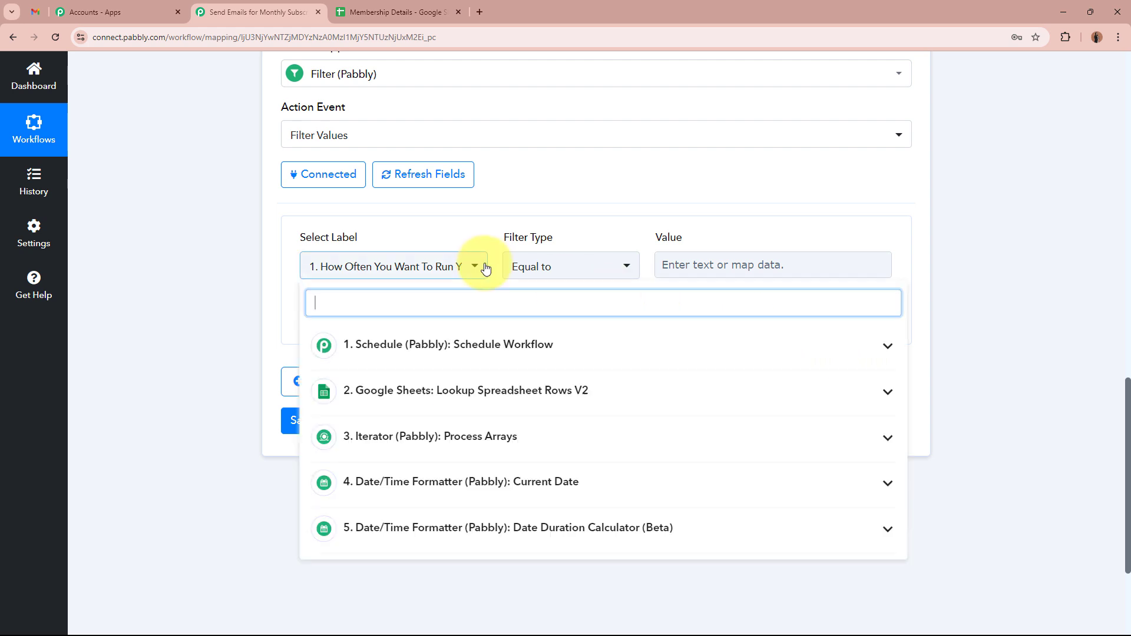
{"action": "left_click", "coordinate": [505, 526]}
{"action": "scroll", "coordinate": [165, 437], "scroll_direction": "down", "scroll_amount": 3}
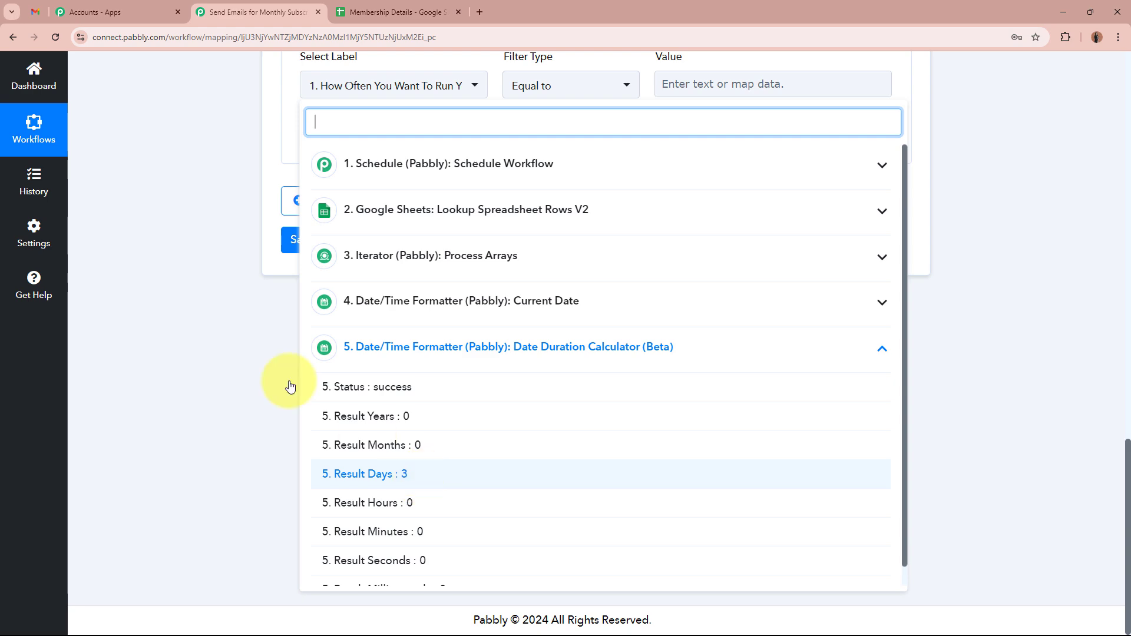
{"action": "left_click", "coordinate": [146, 202]}
{"action": "scroll", "coordinate": [146, 203], "scroll_direction": "up", "scroll_amount": 5}
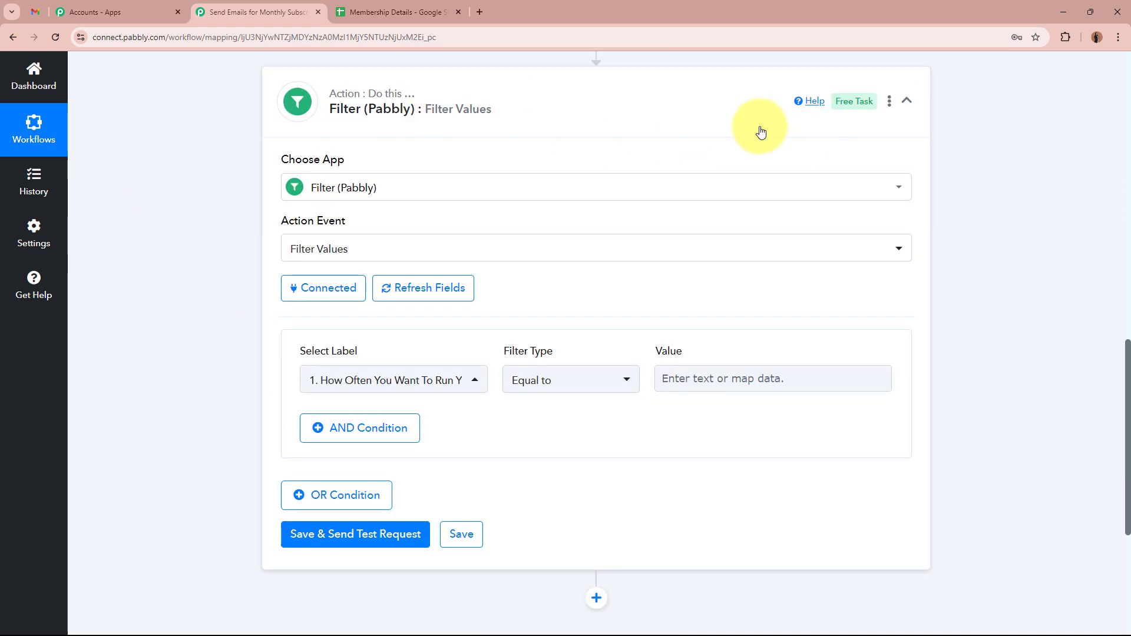
{"action": "scroll", "coordinate": [220, 267], "scroll_direction": "down", "scroll_amount": 2}
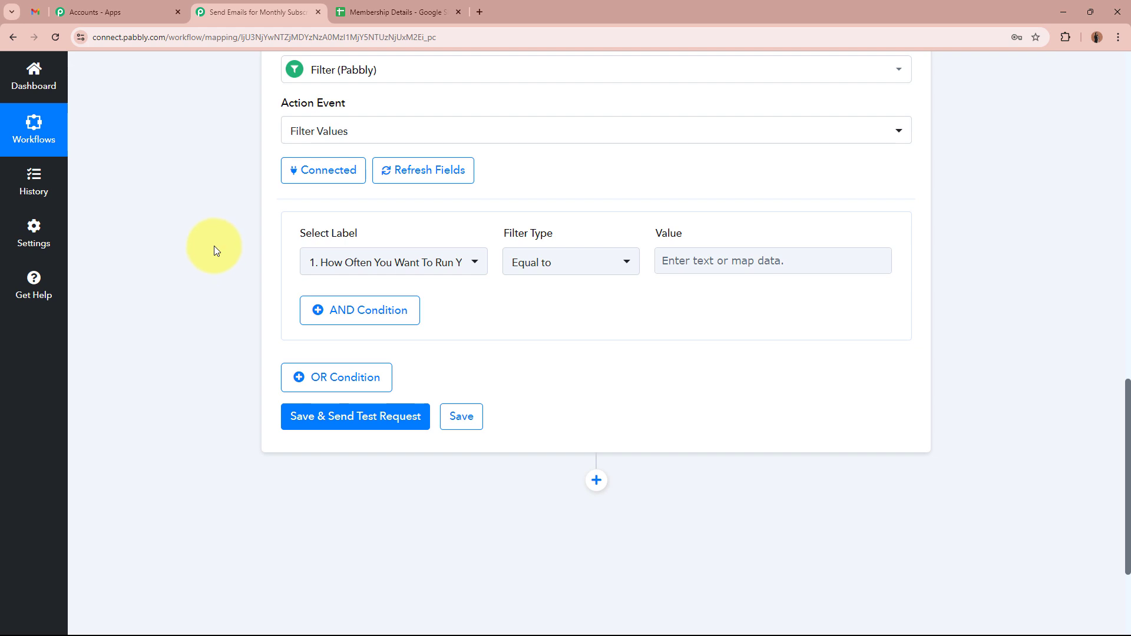
Define the first filter condition as the duration calculator's Result Years Equal to 0
{"action": "left_click", "coordinate": [391, 260]}
{"action": "scroll", "coordinate": [437, 539], "scroll_direction": "down", "scroll_amount": 2}
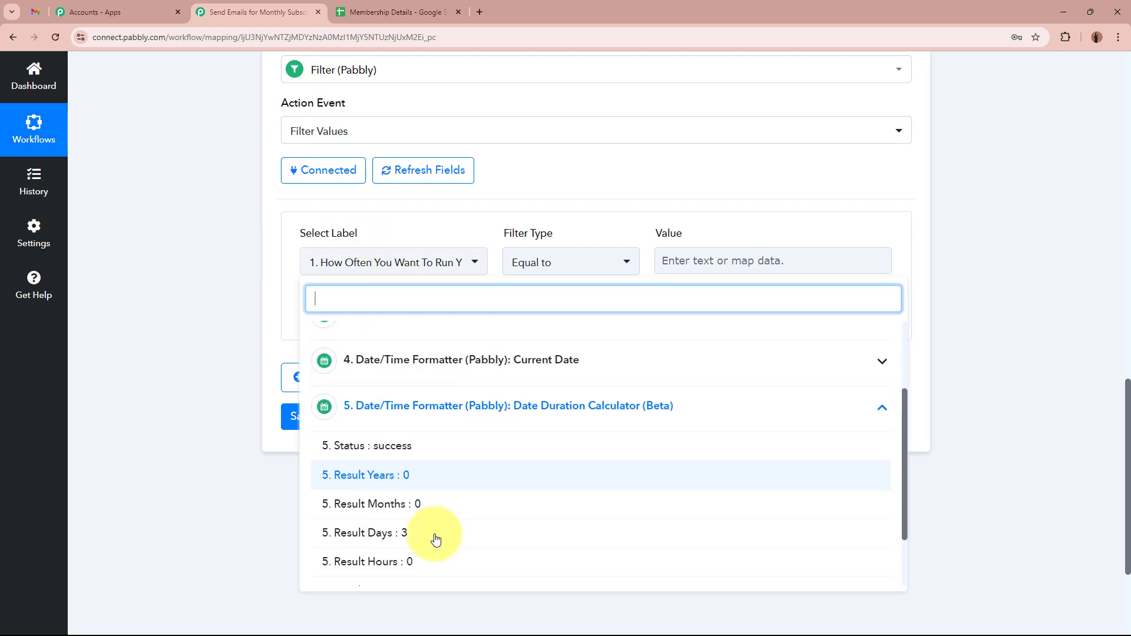
{"action": "left_click", "coordinate": [413, 483]}
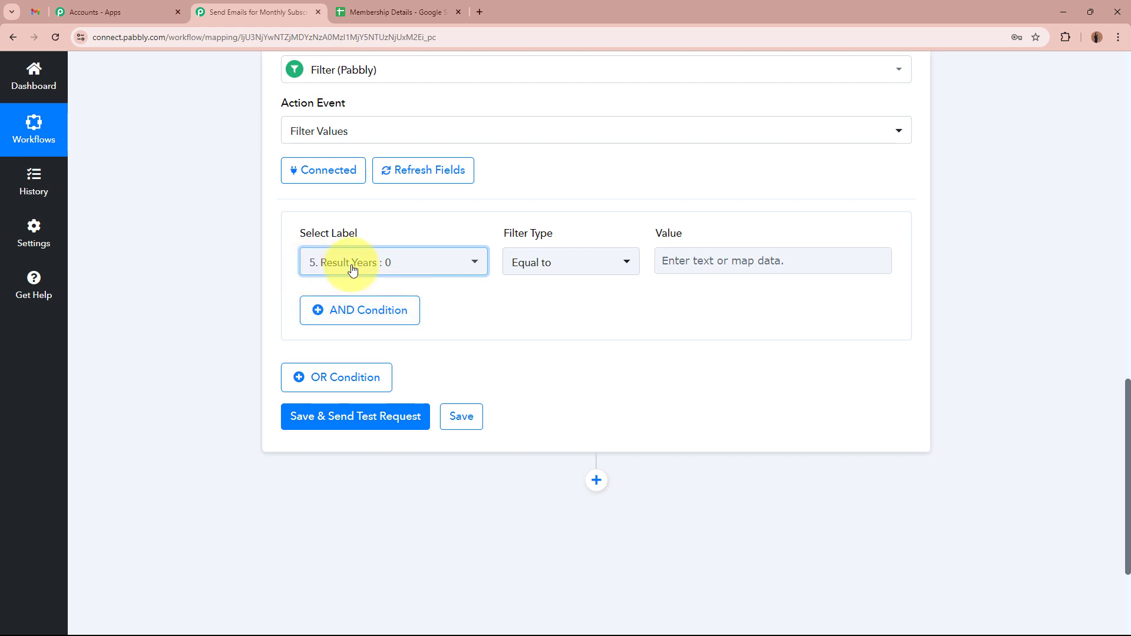
{"action": "left_click", "coordinate": [729, 259]}
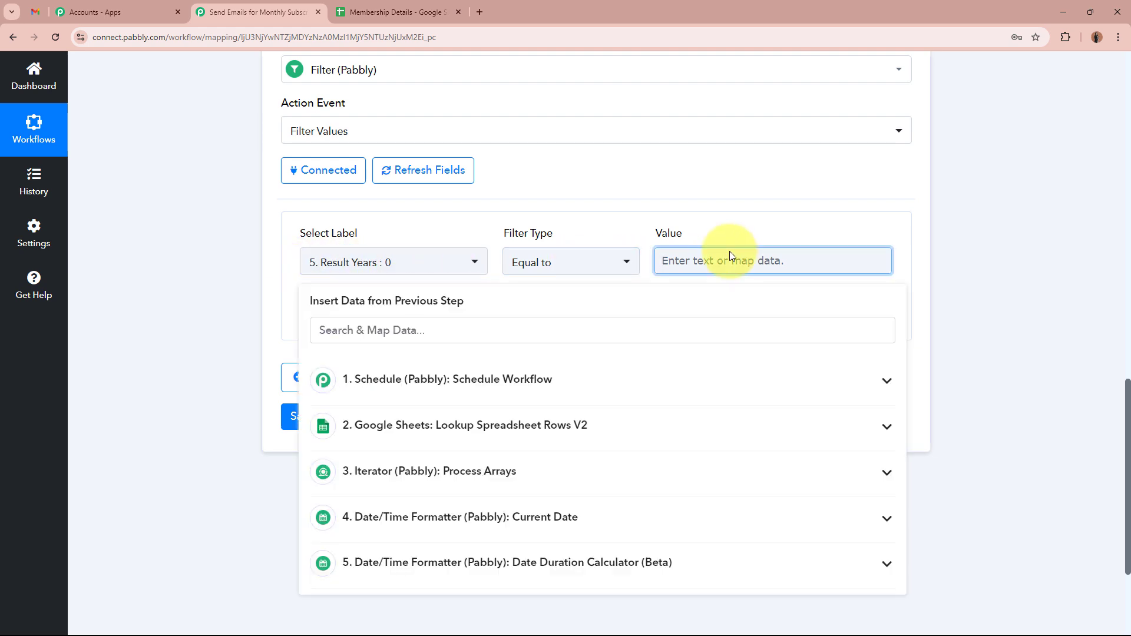
{"action": "type", "text": "0"}
{"action": "left_click", "coordinate": [202, 283]}
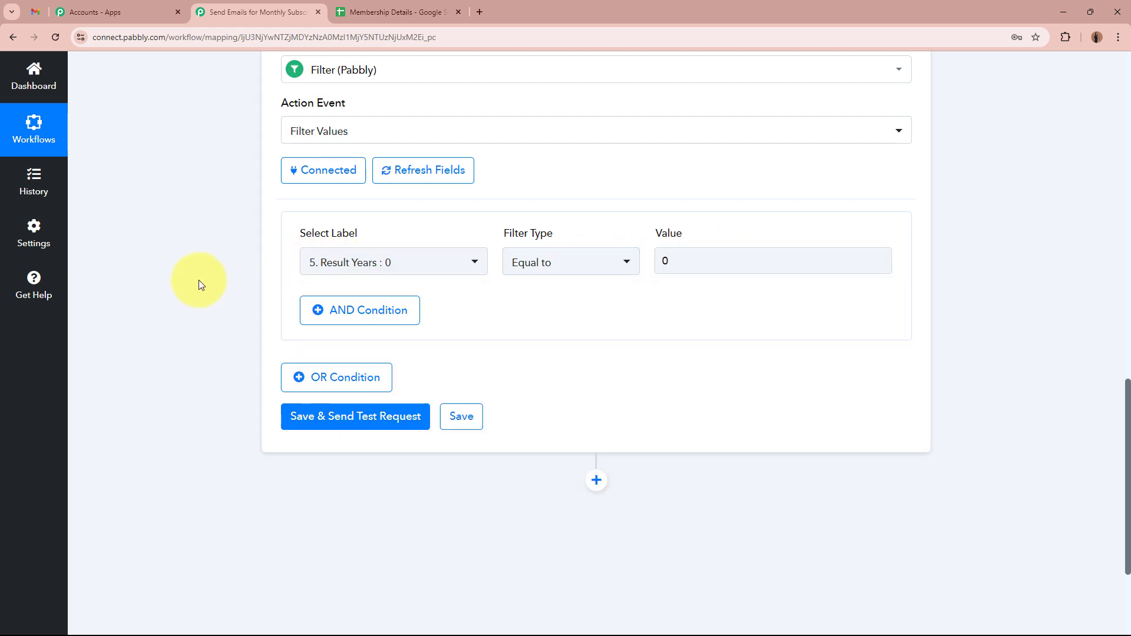
Add an AND condition to the filter requiring the duration calculator's Result Months Equal to 0
{"action": "left_click", "coordinate": [340, 309]}
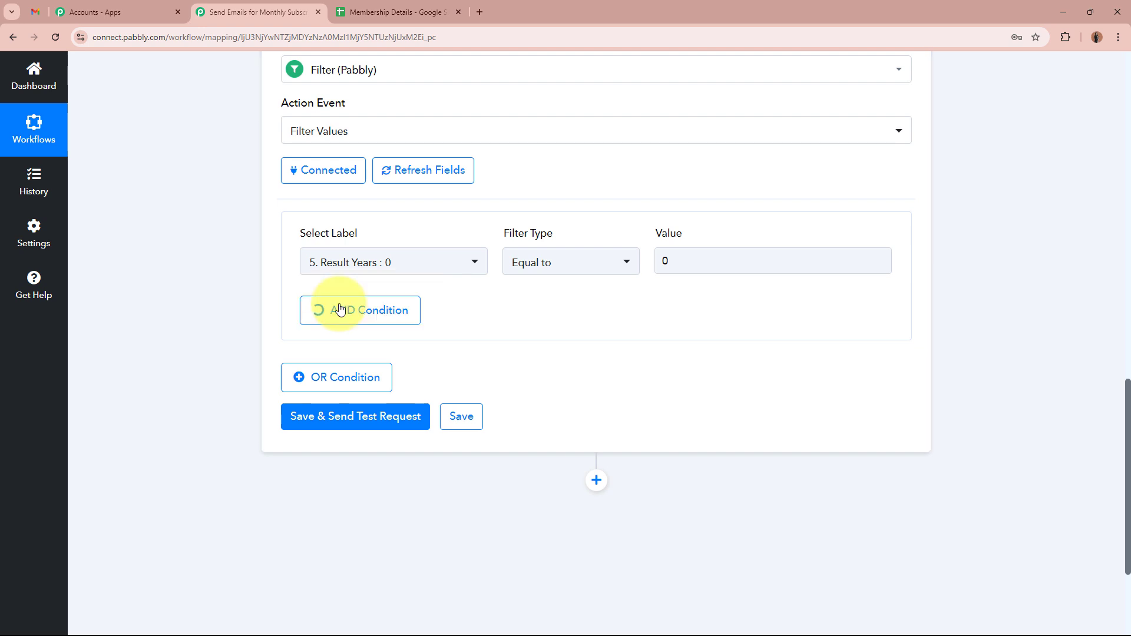
{"action": "left_click", "coordinate": [336, 304]}
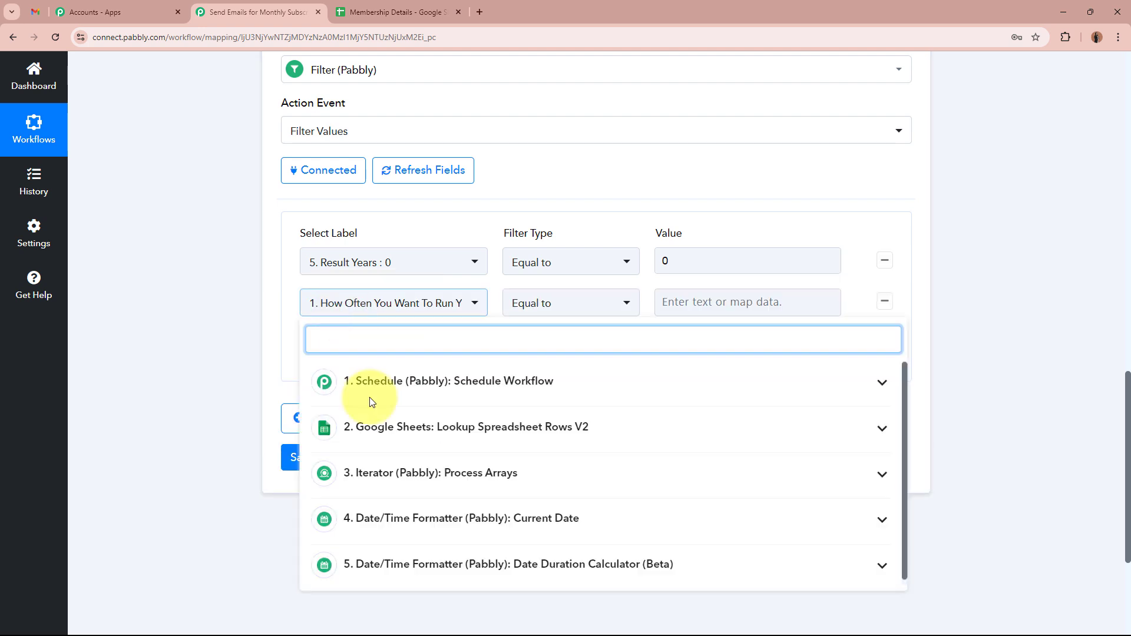
{"action": "left_click", "coordinate": [447, 559]}
{"action": "scroll", "coordinate": [169, 452], "scroll_direction": "down", "scroll_amount": 3}
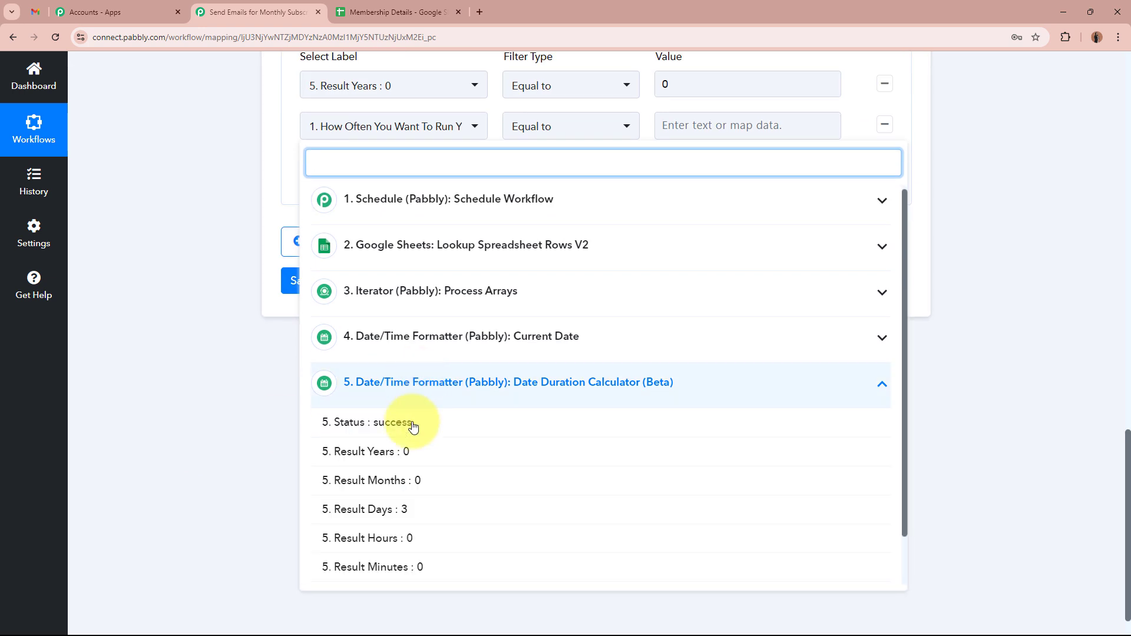
{"action": "left_click", "coordinate": [395, 483]}
{"action": "left_click", "coordinate": [745, 122]}
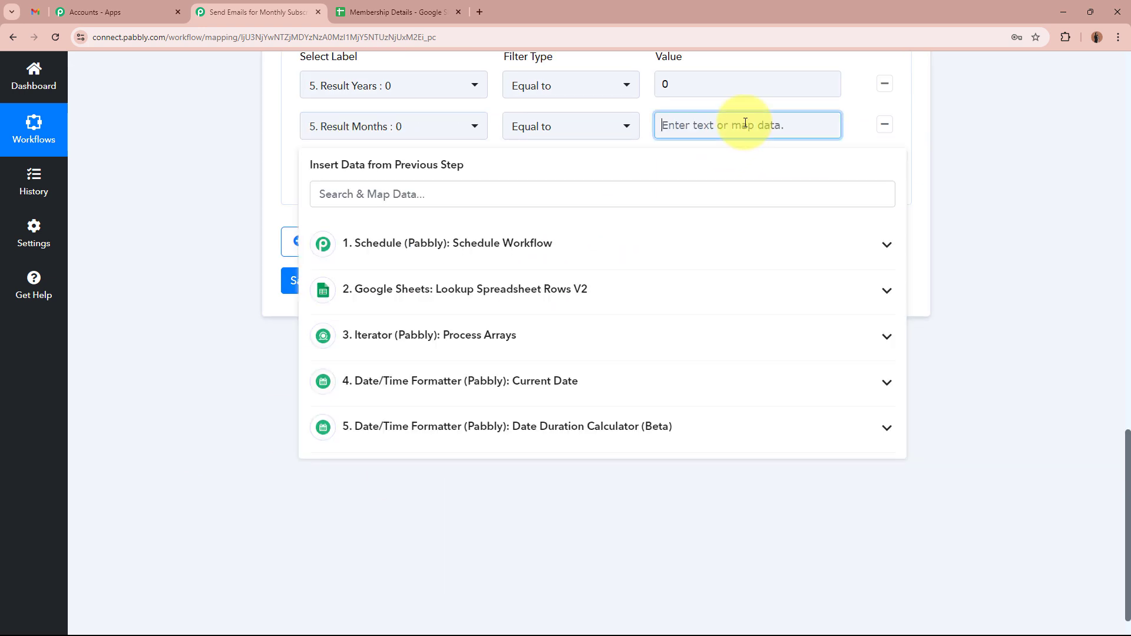
{"action": "type", "text": "0"}
{"action": "left_click", "coordinate": [175, 147]}
Add a third AND condition to the filter's first group with Result Days Equal to 7
{"action": "left_click", "coordinate": [333, 180]}
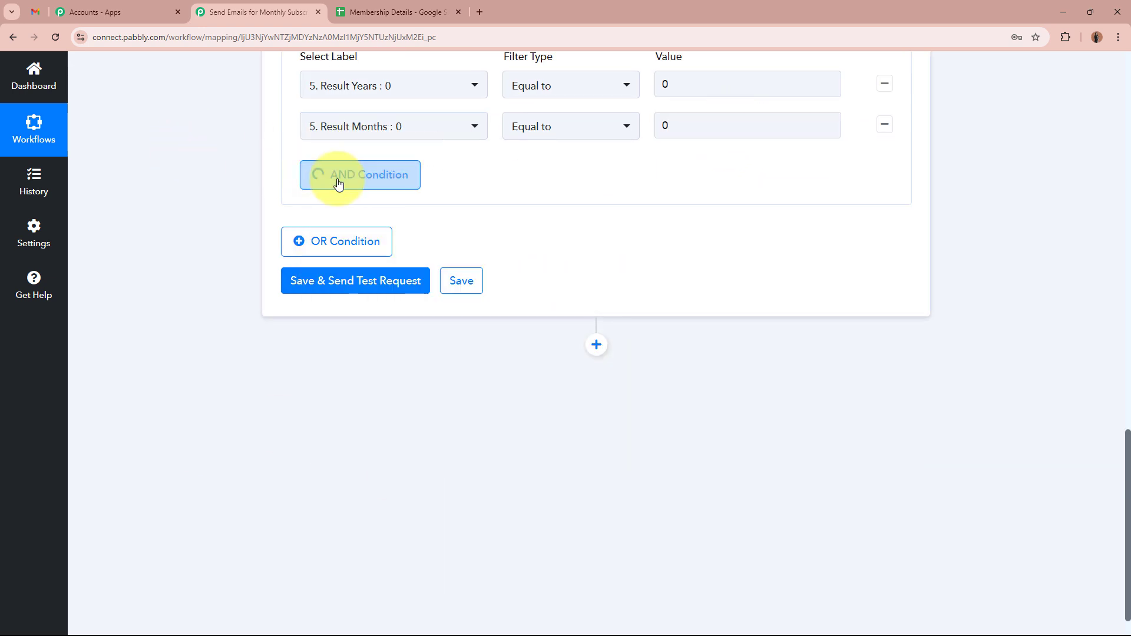
{"action": "left_click", "coordinate": [374, 177]}
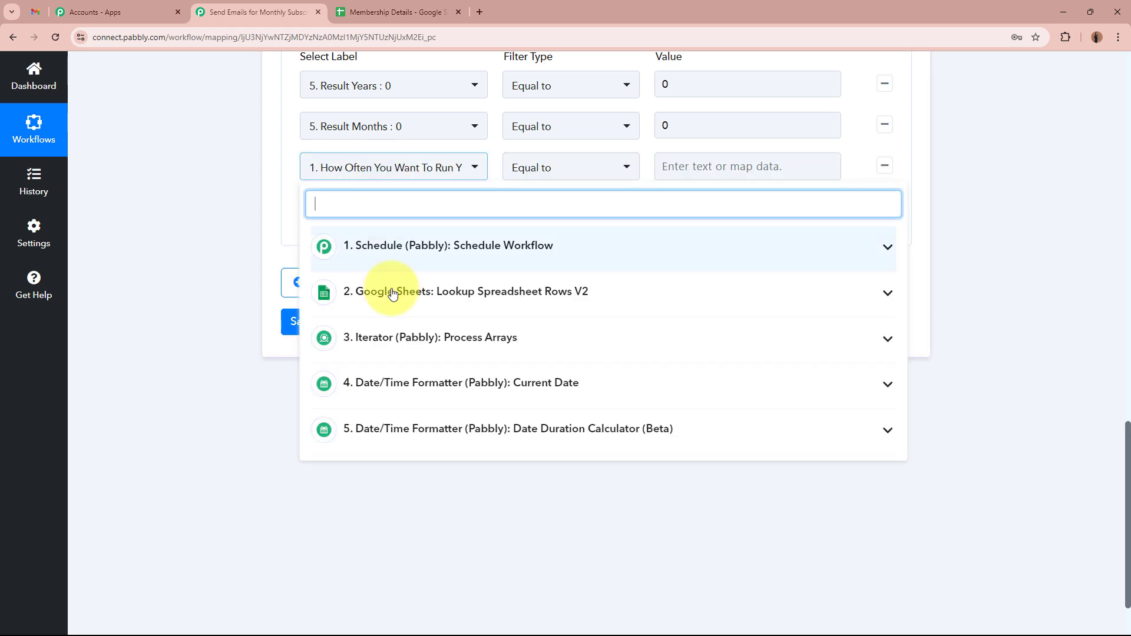
{"action": "left_click", "coordinate": [443, 438]}
{"action": "scroll", "coordinate": [465, 460], "scroll_direction": "down", "scroll_amount": 2}
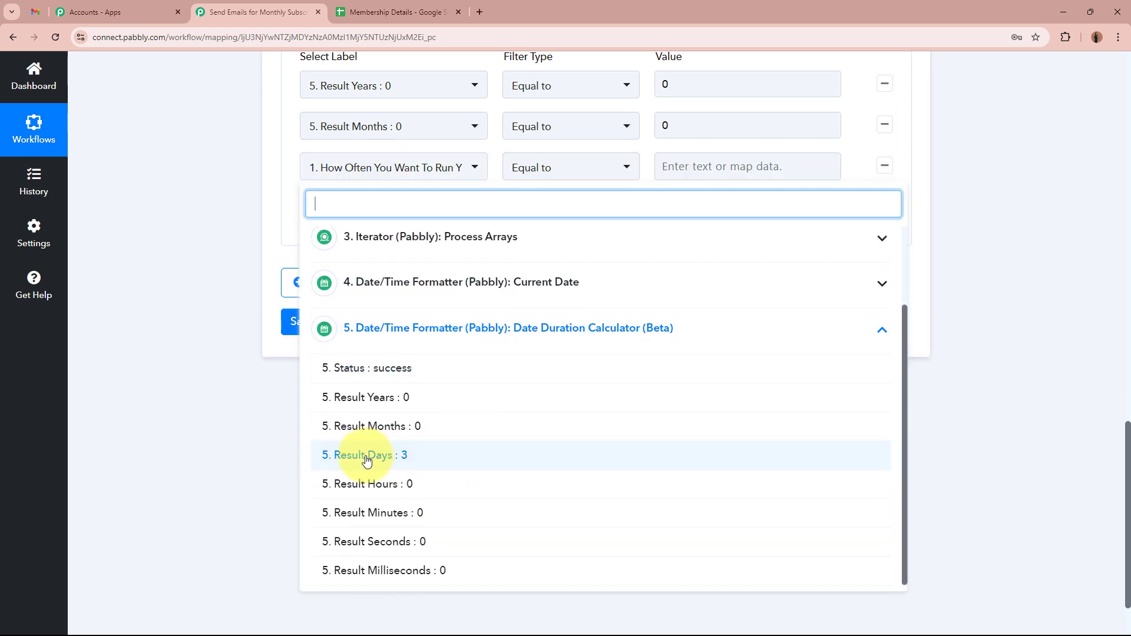
{"action": "left_click", "coordinate": [417, 460]}
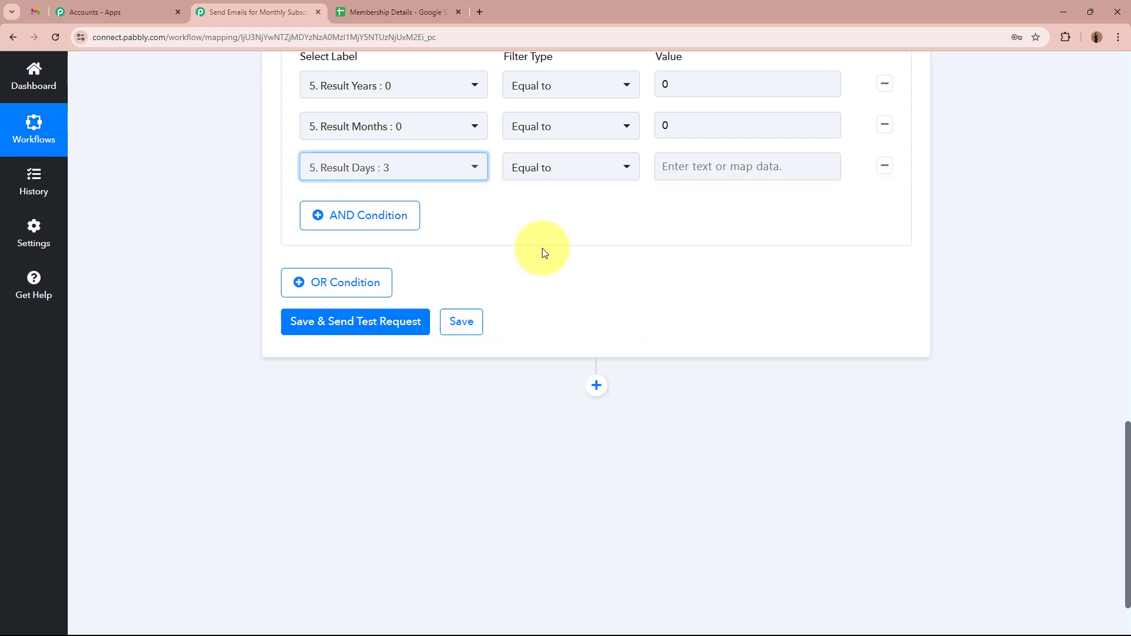
{"action": "left_click", "coordinate": [705, 171]}
{"action": "type", "text": "7"}
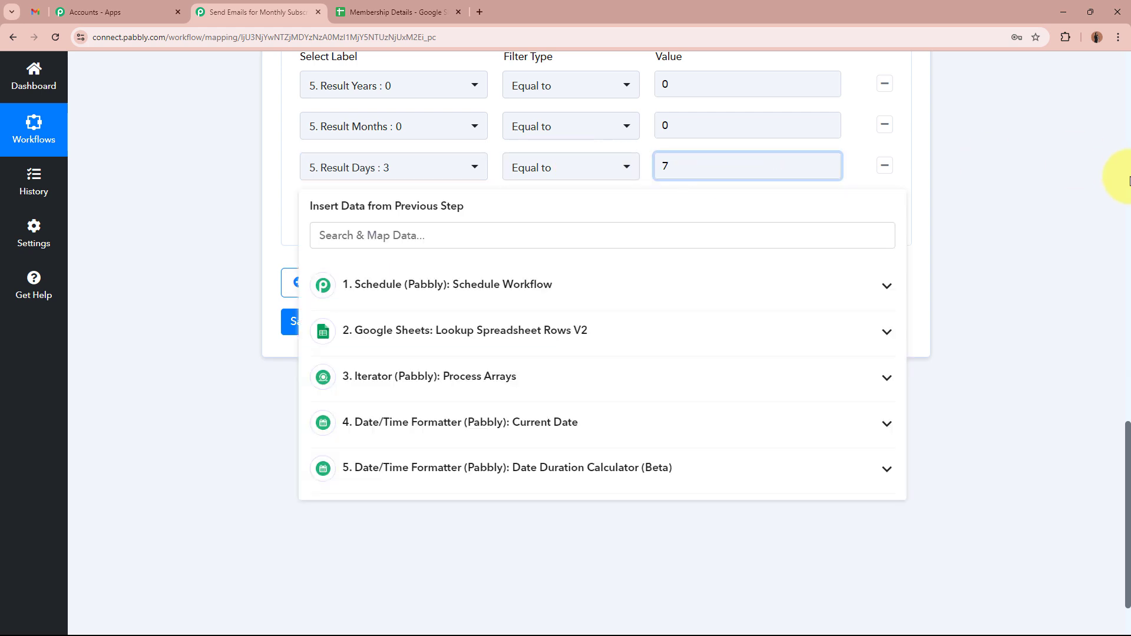
{"action": "left_click", "coordinate": [1009, 216]}
{"action": "scroll", "coordinate": [1006, 217], "scroll_direction": "up", "scroll_amount": 3}
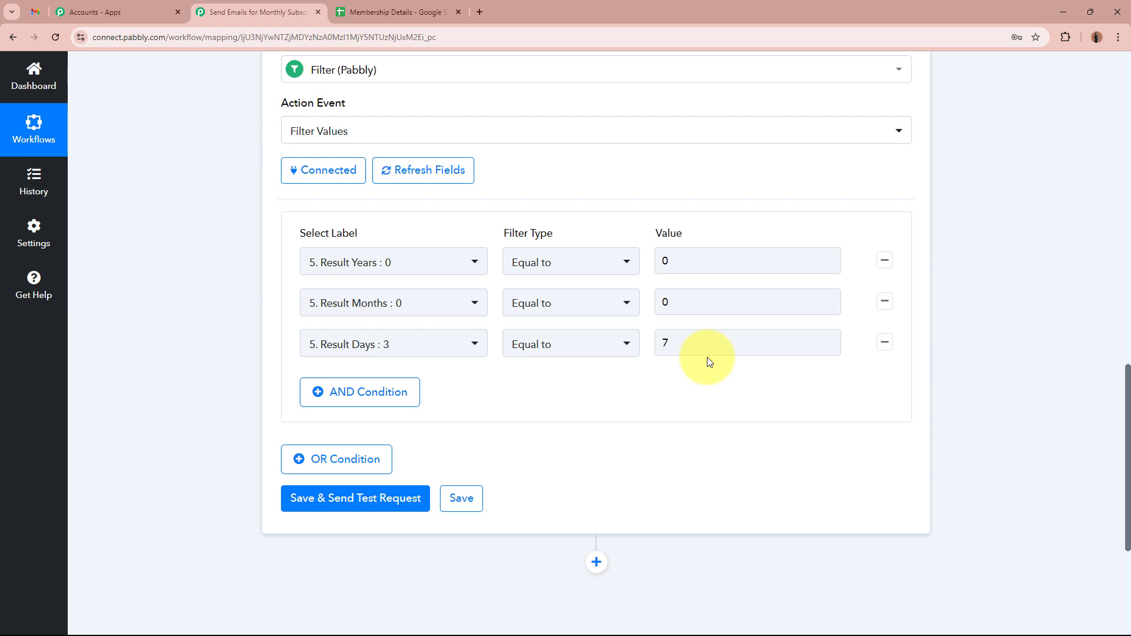
Add an OR condition group whose first condition is the duration calculator's Result Years Equal to 0
{"action": "left_click", "coordinate": [357, 459]}
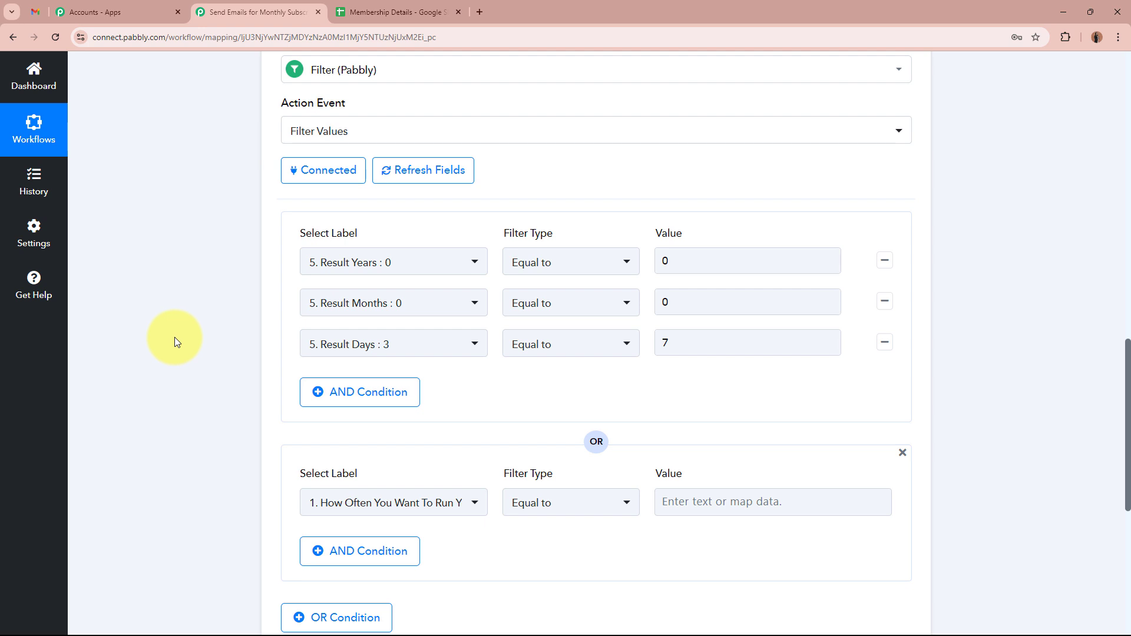
{"action": "scroll", "coordinate": [174, 337], "scroll_direction": "down", "scroll_amount": 3}
{"action": "left_click", "coordinate": [399, 327]}
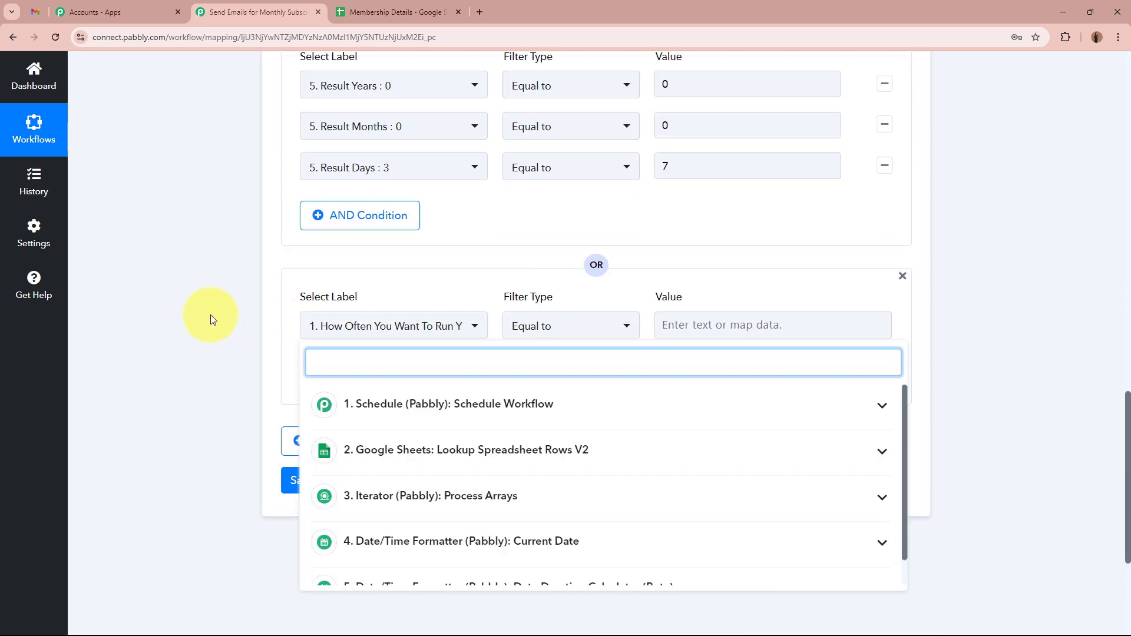
{"action": "scroll", "coordinate": [495, 436], "scroll_direction": "down", "scroll_amount": 3}
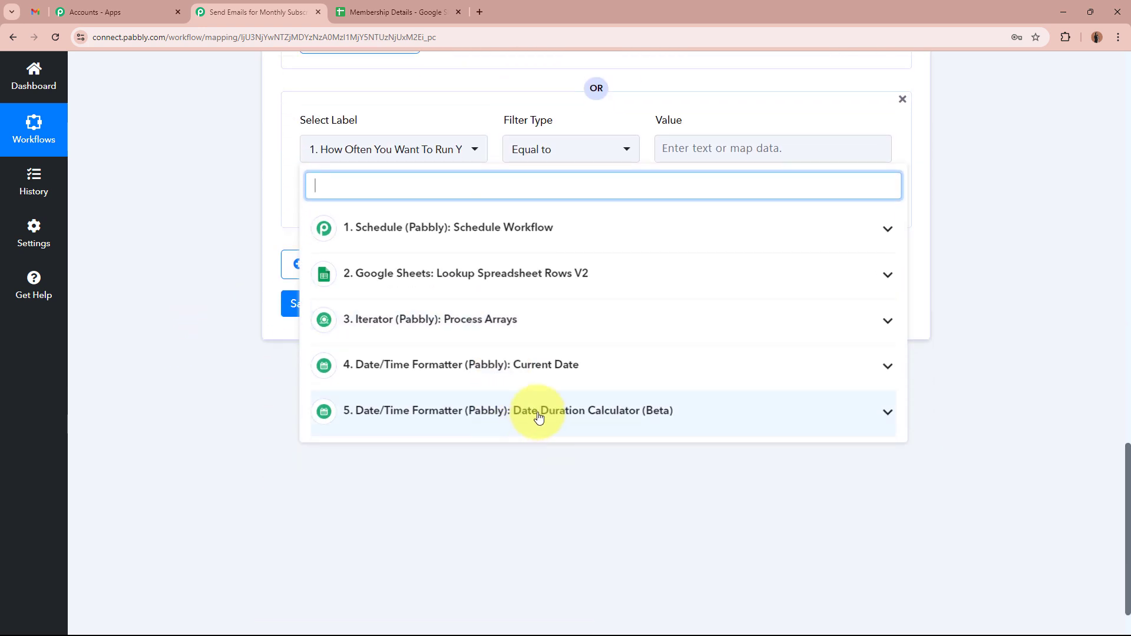
{"action": "left_click", "coordinate": [553, 420]}
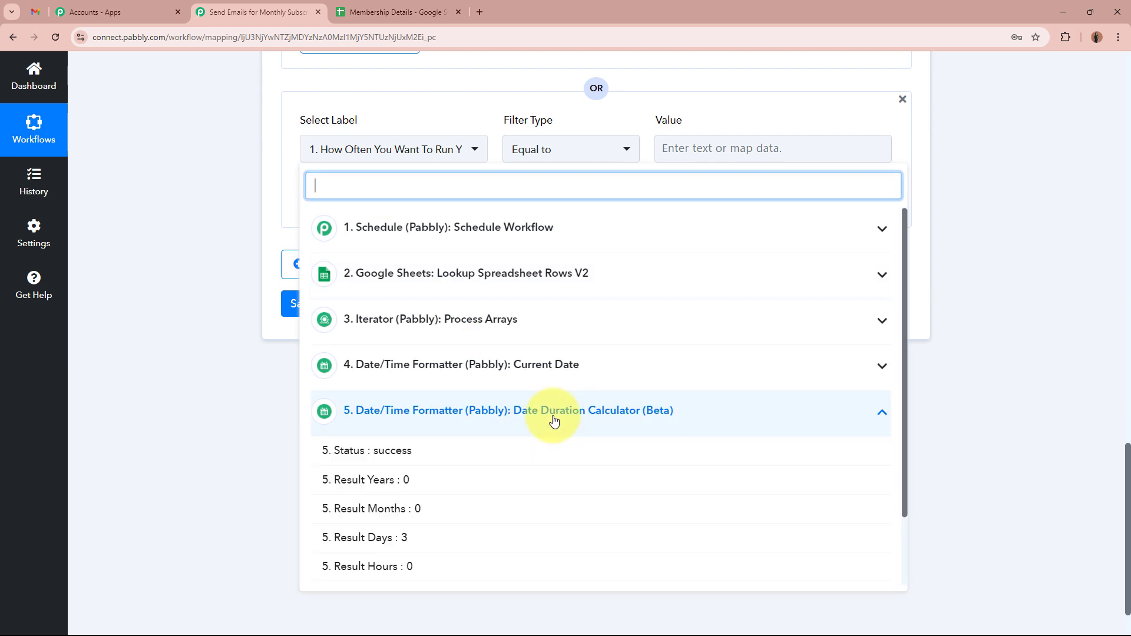
{"action": "left_click", "coordinate": [513, 478]}
{"action": "left_click", "coordinate": [768, 148]}
{"action": "type", "text": "0"}
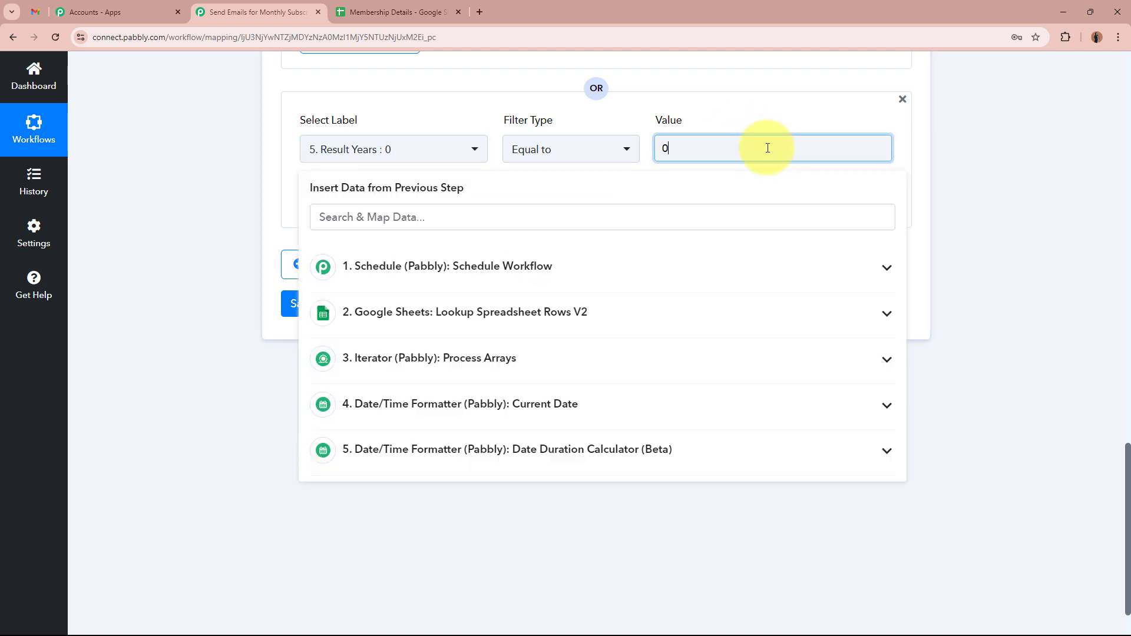
{"action": "left_click", "coordinate": [297, 205]}
Add an AND condition to the OR group with Result Months Equal to 0
{"action": "left_click", "coordinate": [342, 194]}
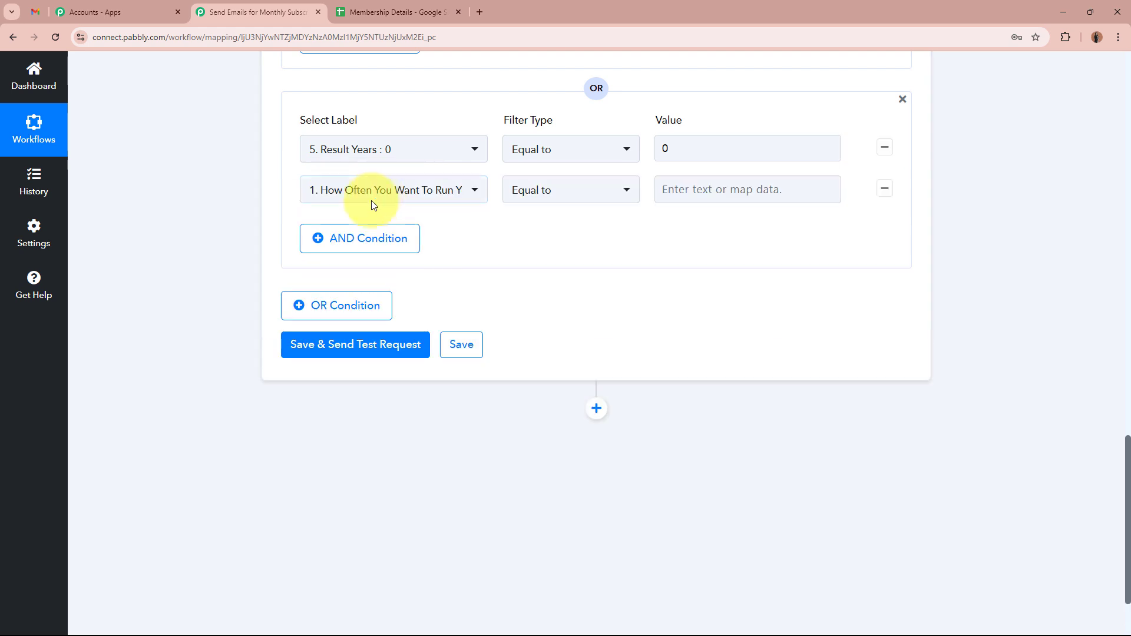
{"action": "left_click", "coordinate": [373, 202]}
{"action": "left_click", "coordinate": [429, 451]}
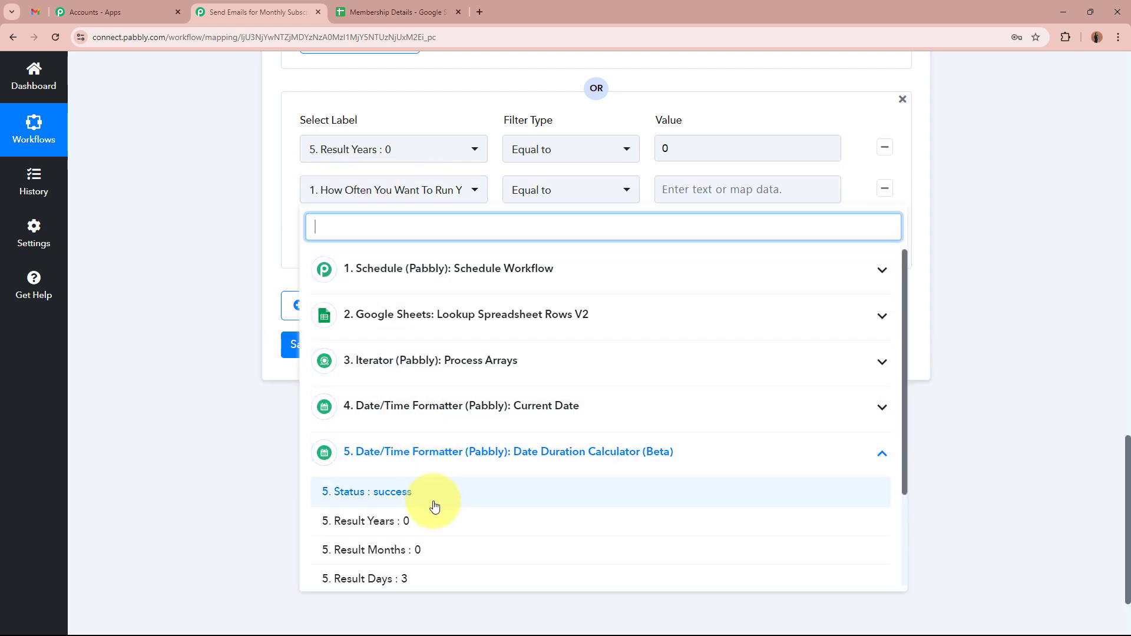
{"action": "left_click", "coordinate": [419, 562]}
{"action": "left_click", "coordinate": [743, 169]}
{"action": "type", "text": "0"}
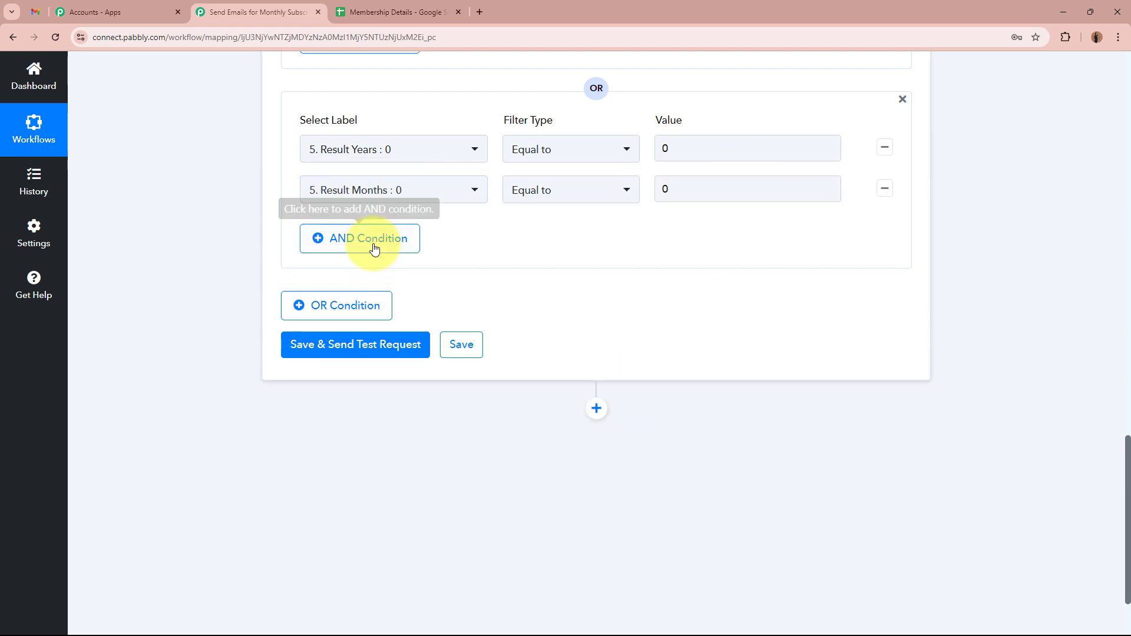
Add a third AND condition to the OR group with Result Days Less than 7
{"action": "left_click", "coordinate": [375, 248]}
{"action": "left_click", "coordinate": [380, 233]}
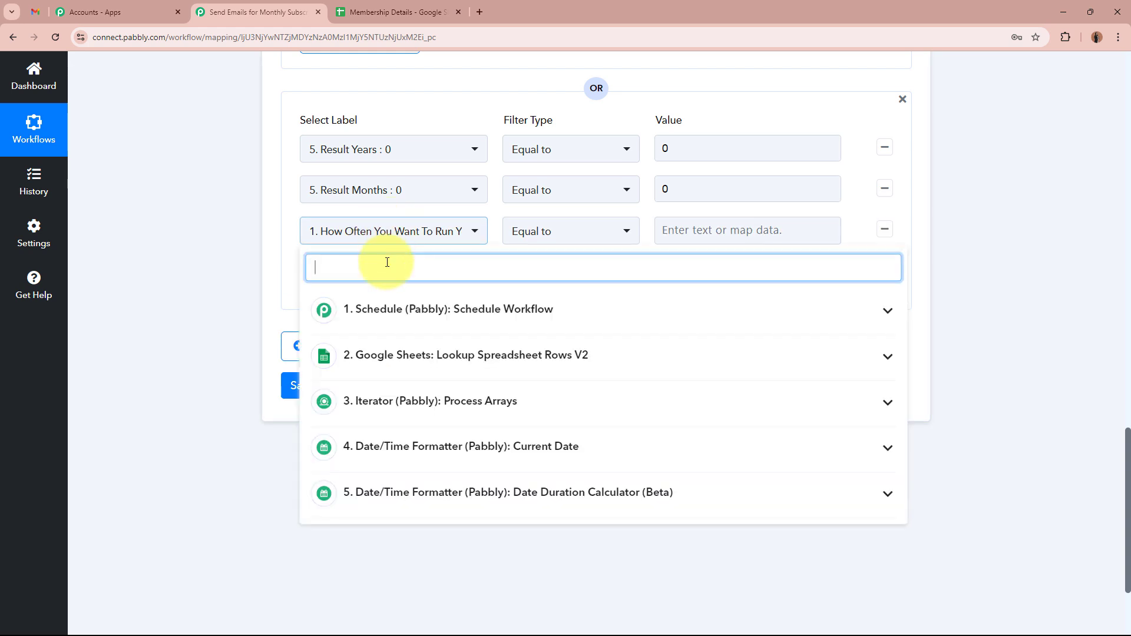
{"action": "scroll", "coordinate": [442, 451], "scroll_direction": "down", "scroll_amount": 1}
{"action": "left_click", "coordinate": [442, 449]}
{"action": "left_click", "coordinate": [455, 626]}
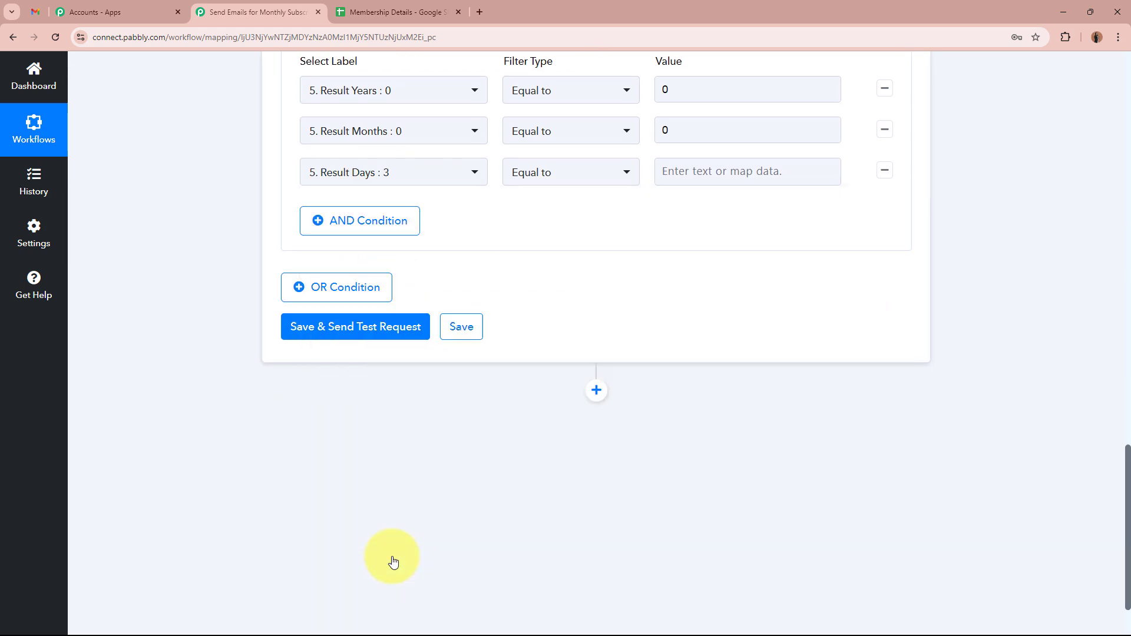
{"action": "key", "text": "Tab"}
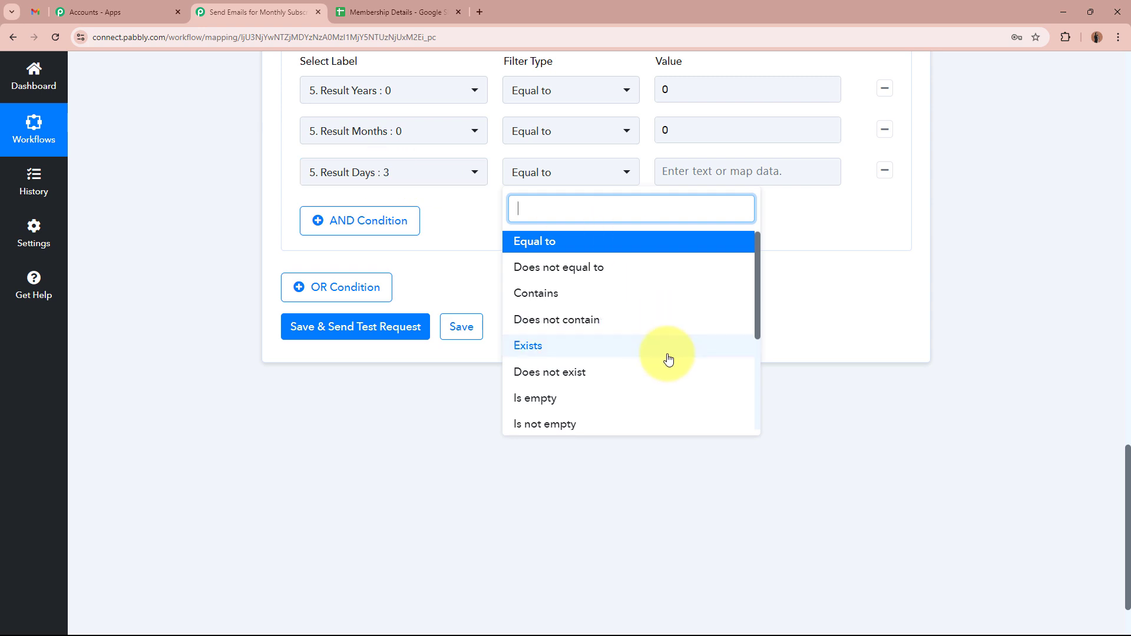
{"action": "scroll", "coordinate": [626, 405], "scroll_direction": "down", "scroll_amount": 5}
{"action": "left_click", "coordinate": [618, 393]}
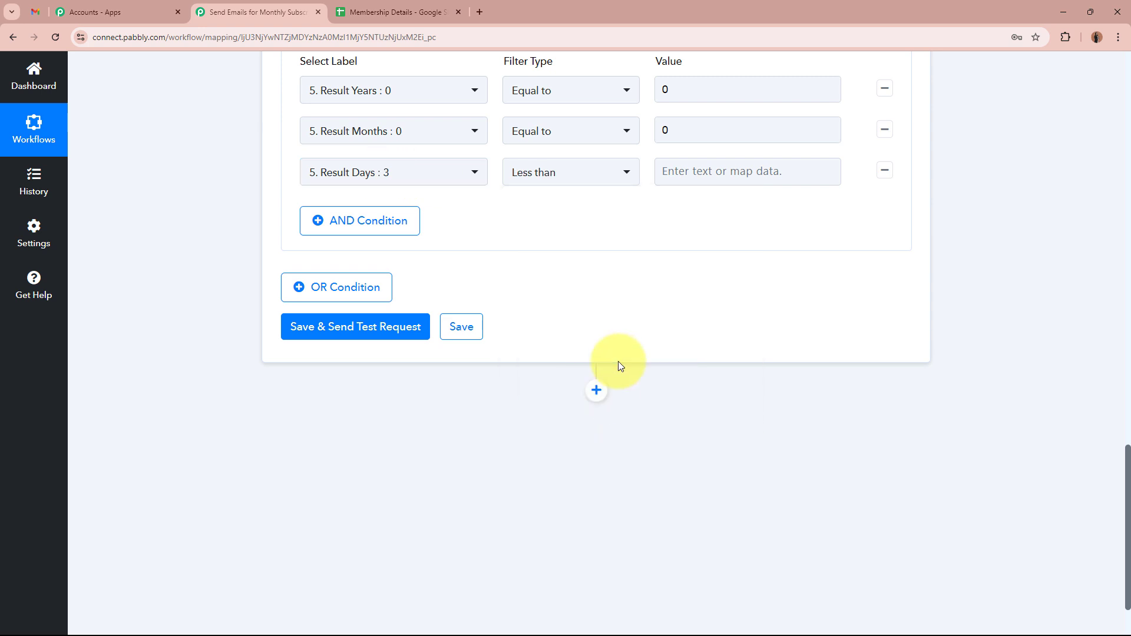
{"action": "left_click", "coordinate": [752, 173]}
{"action": "type", "text": "7"}
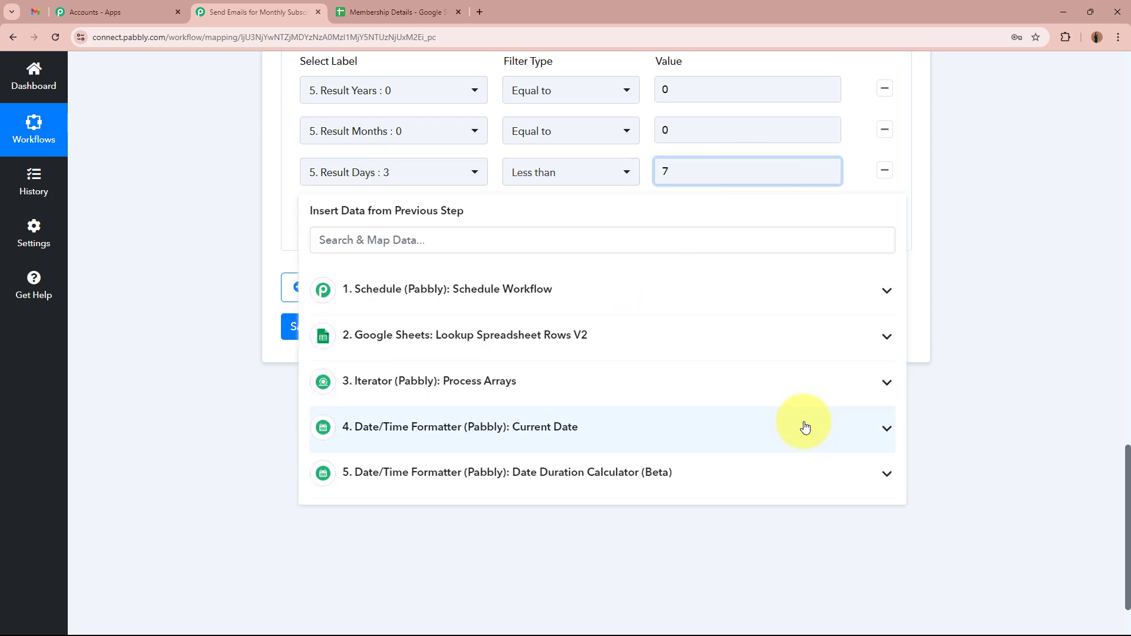
{"action": "left_click", "coordinate": [992, 359]}
{"action": "scroll", "coordinate": [989, 347], "scroll_direction": "up", "scroll_amount": 6}
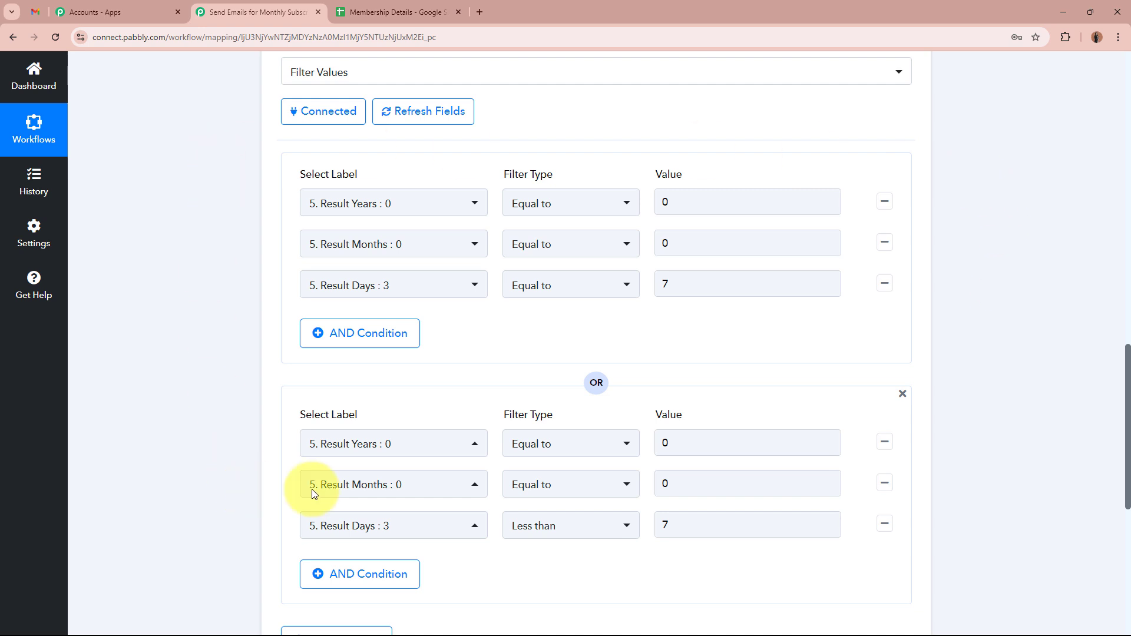
Save the filter conditions and send a test request
{"action": "scroll", "coordinate": [723, 472], "scroll_direction": "down", "scroll_amount": 5}
{"action": "left_click", "coordinate": [318, 384]}
{"action": "scroll", "coordinate": [230, 351], "scroll_direction": "down", "scroll_amount": 2}
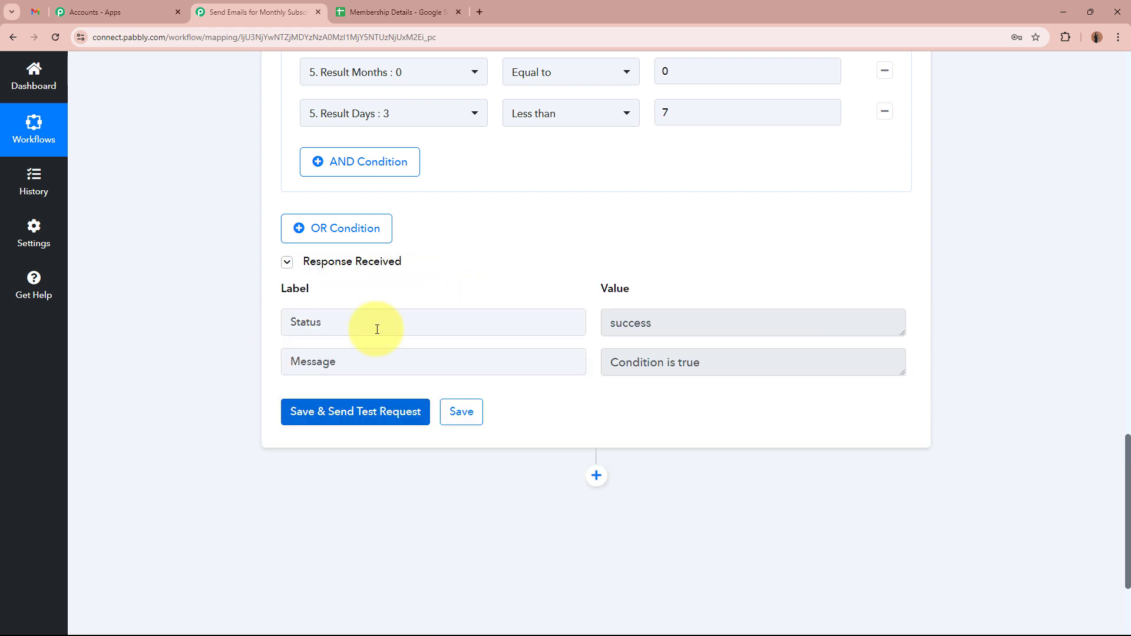
Check the Status and Message of the filter's test response against the OR group's Result Days condition
{"action": "left_click", "coordinate": [694, 321]}
{"action": "left_click_drag", "start_coordinate": [694, 321], "coordinate": [556, 315]}
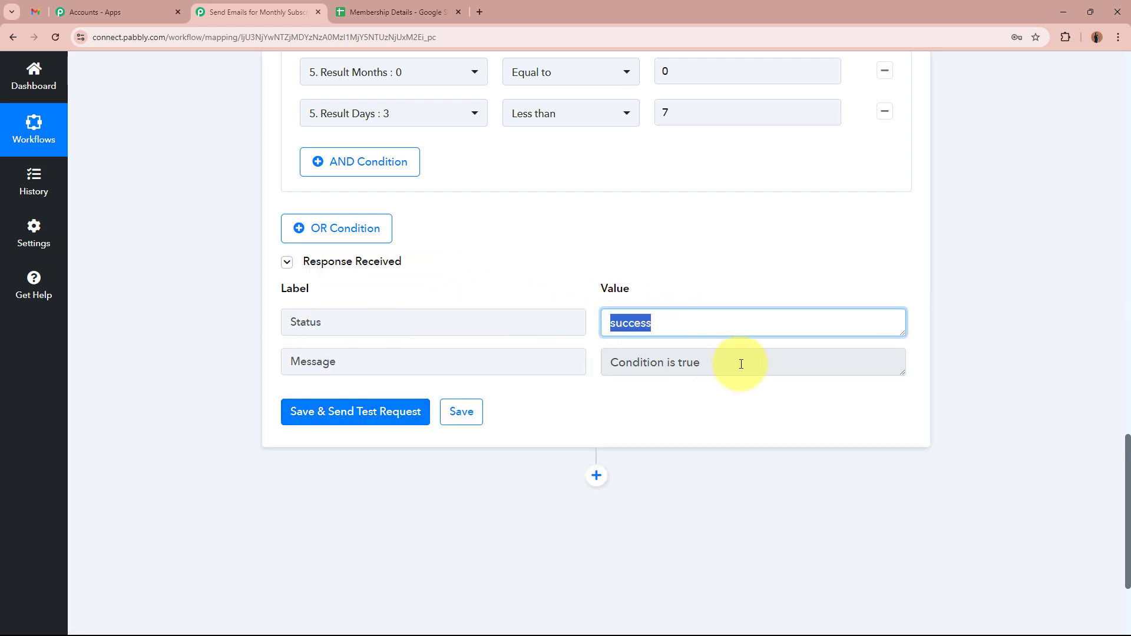
{"action": "left_click_drag", "start_coordinate": [740, 361], "coordinate": [555, 360]}
{"action": "left_click", "coordinate": [791, 406]}
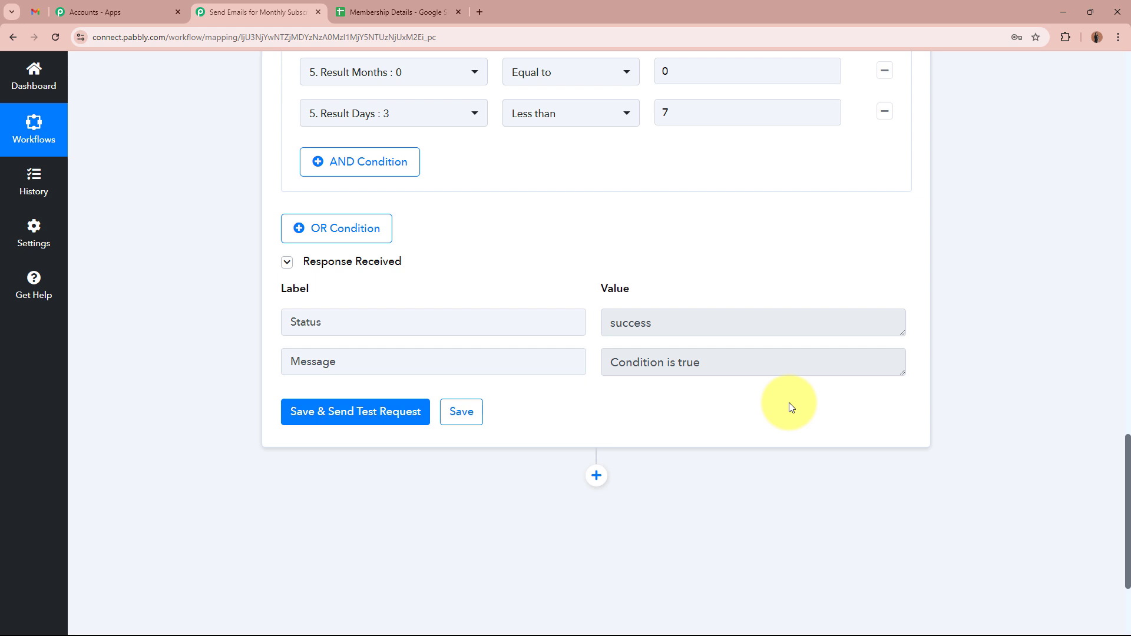
{"action": "scroll", "coordinate": [792, 407], "scroll_direction": "up", "scroll_amount": 4}
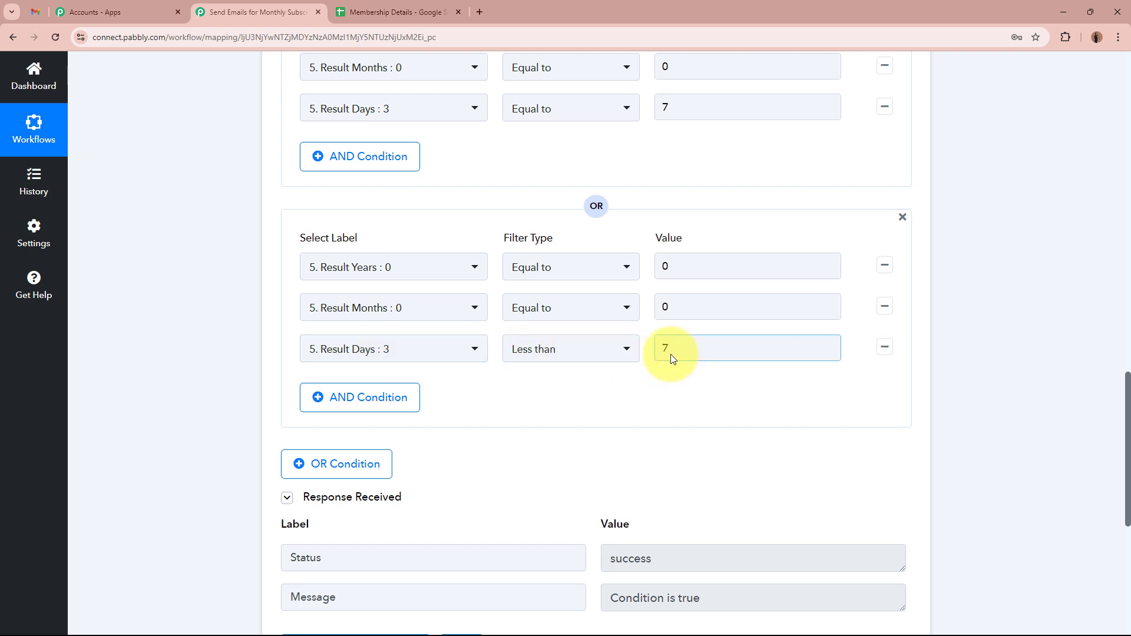
{"action": "scroll", "coordinate": [671, 355], "scroll_direction": "down", "scroll_amount": 1}
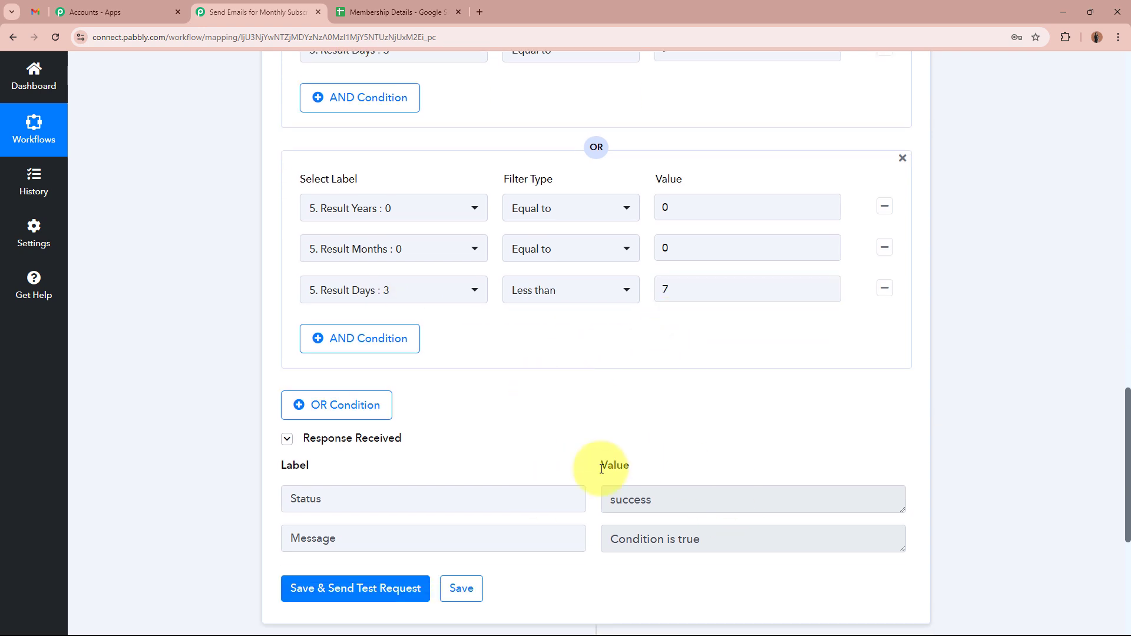
{"action": "left_click_drag", "start_coordinate": [606, 538], "coordinate": [878, 537]}
{"action": "left_click", "coordinate": [1023, 485]}
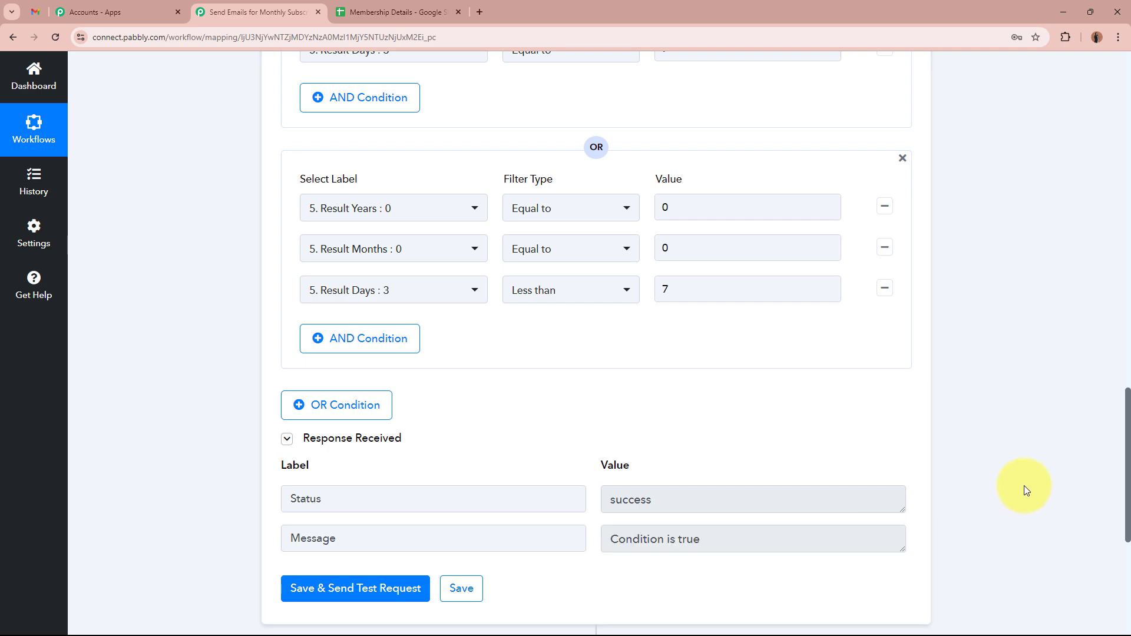
Collapse the Filter (Pabbly) step in the workflow
{"action": "scroll", "coordinate": [1012, 478], "scroll_direction": "up", "scroll_amount": 5}
{"action": "scroll", "coordinate": [1012, 478], "scroll_direction": "up", "scroll_amount": 7}
{"action": "left_click", "coordinate": [505, 412]}
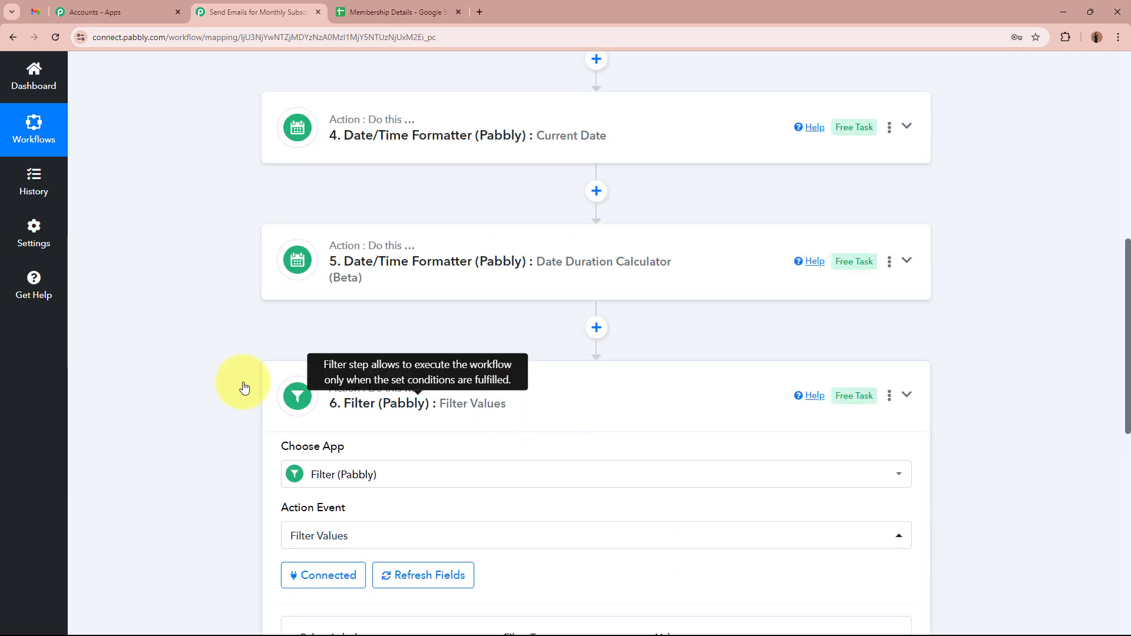
{"action": "scroll", "coordinate": [185, 375], "scroll_direction": "down", "scroll_amount": 3}
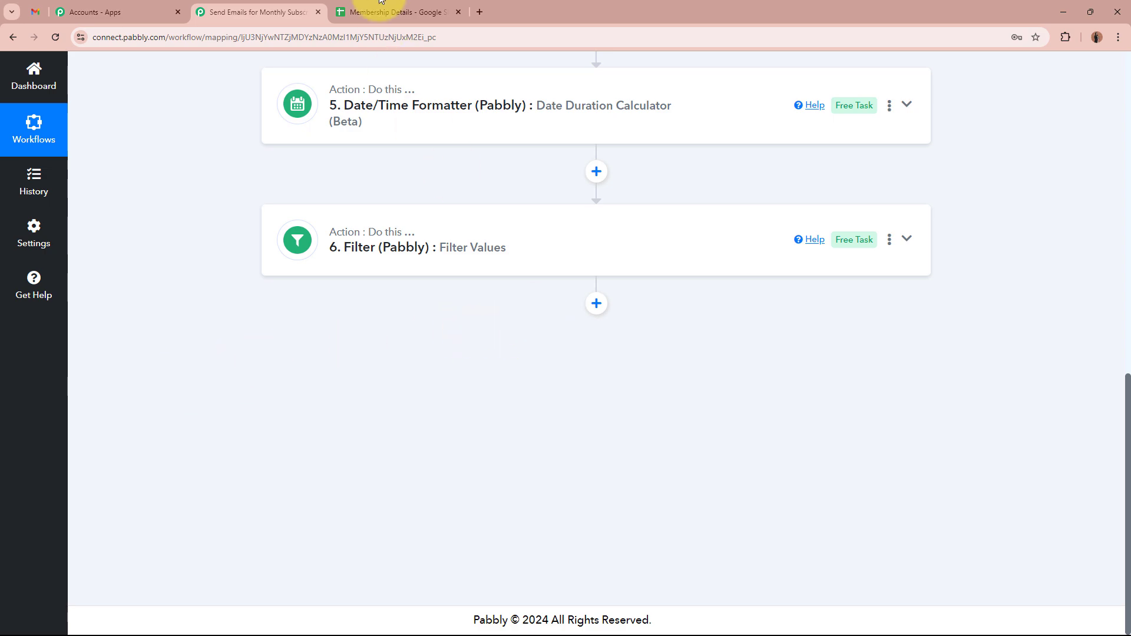
Add a Gmail action with the Send Email (V1) event after the Filter step
{"action": "left_click", "coordinate": [368, 12]}
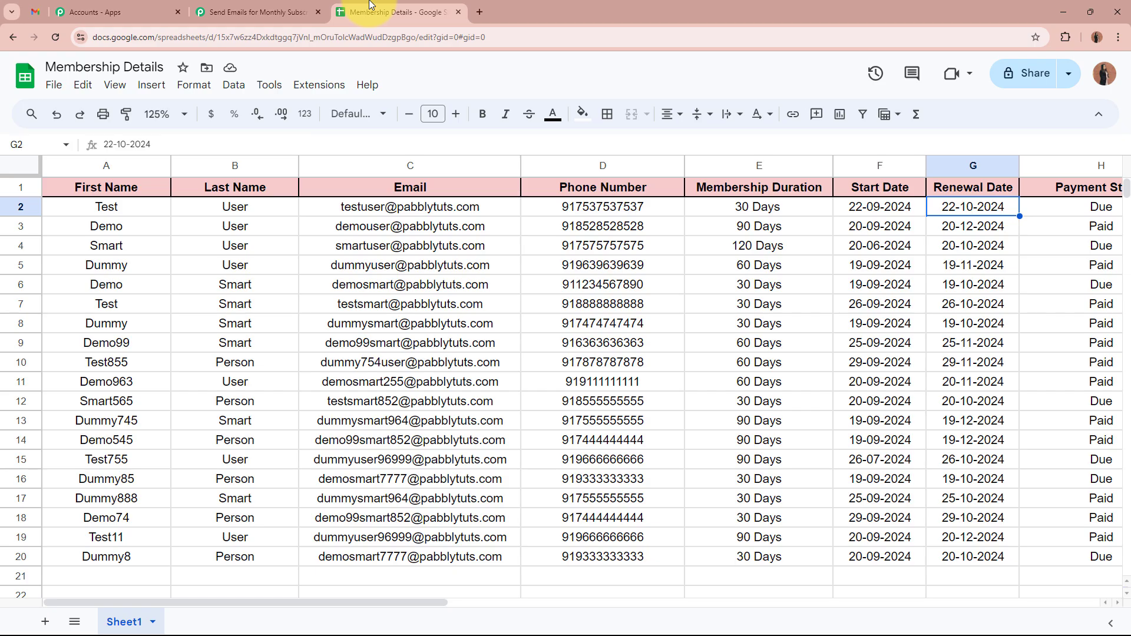
{"action": "left_click", "coordinate": [254, 10]}
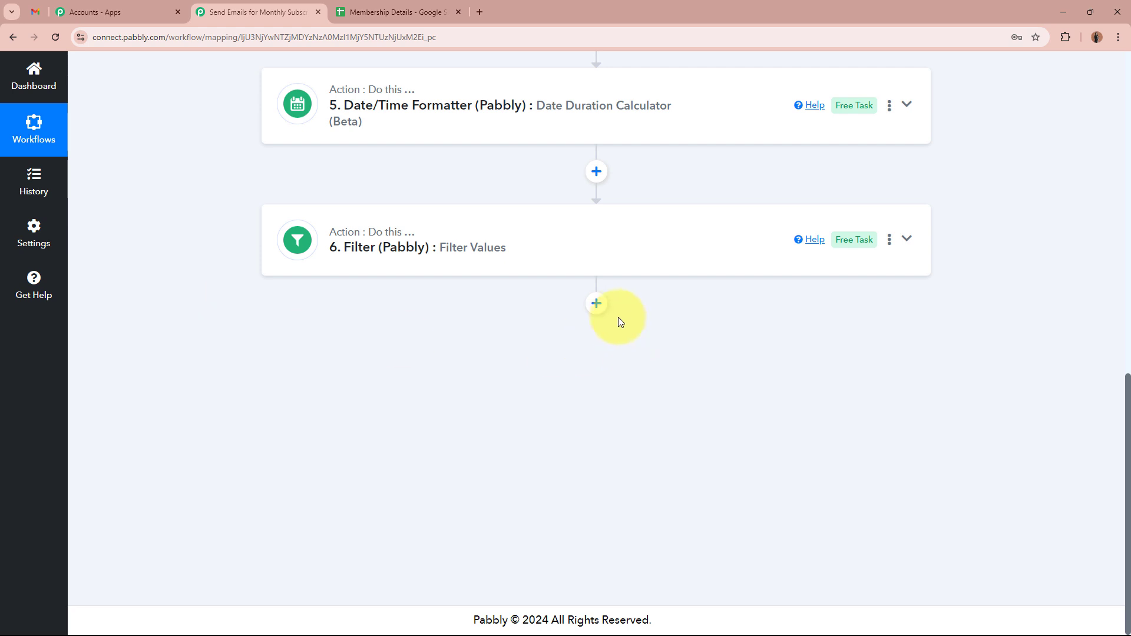
{"action": "left_click", "coordinate": [596, 304]}
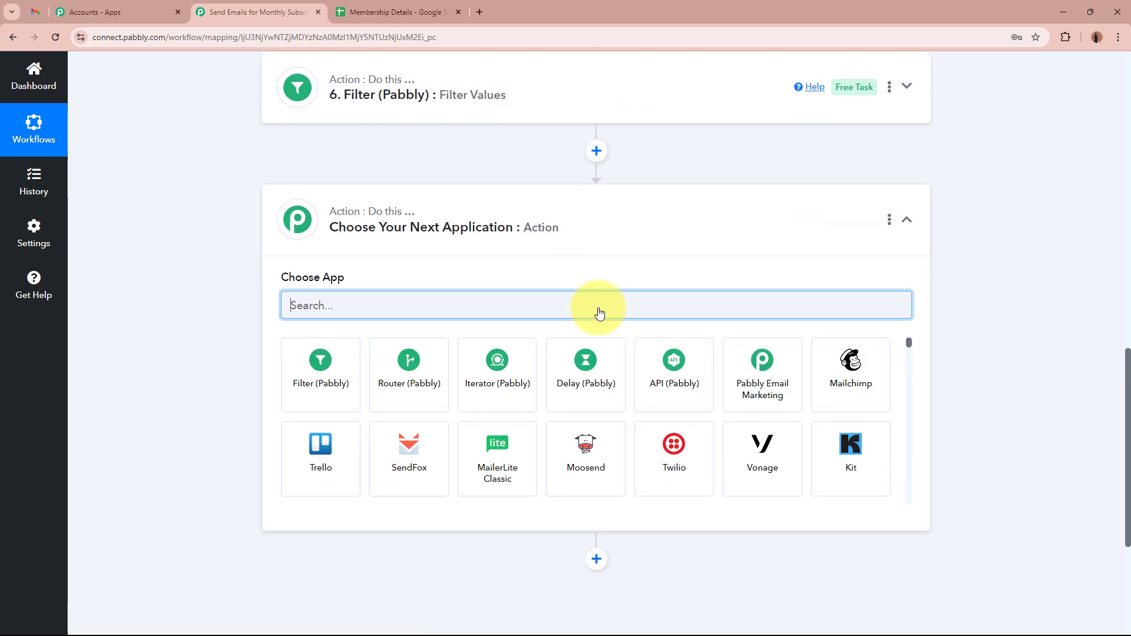
{"action": "type", "text": "G"}
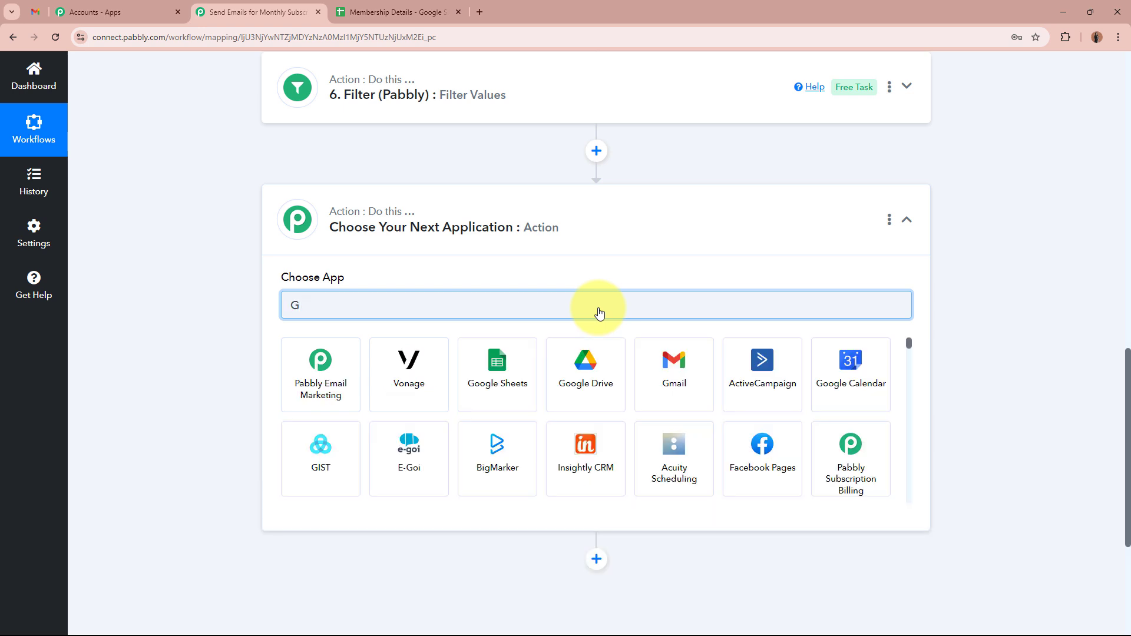
{"action": "type", "text": "mail"}
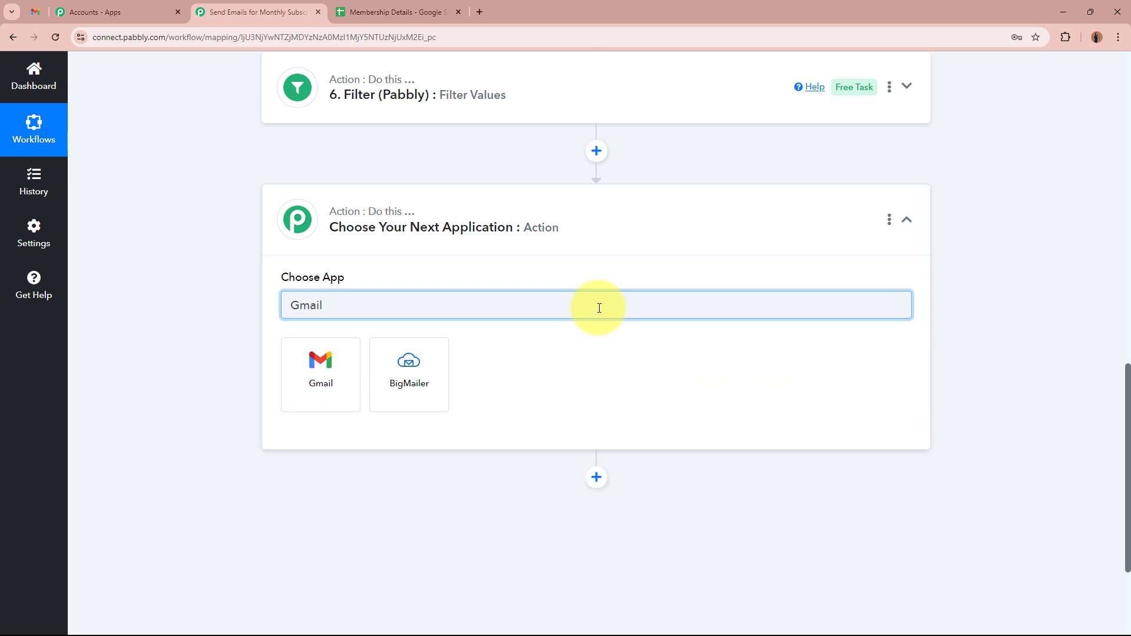
{"action": "left_click", "coordinate": [319, 374]}
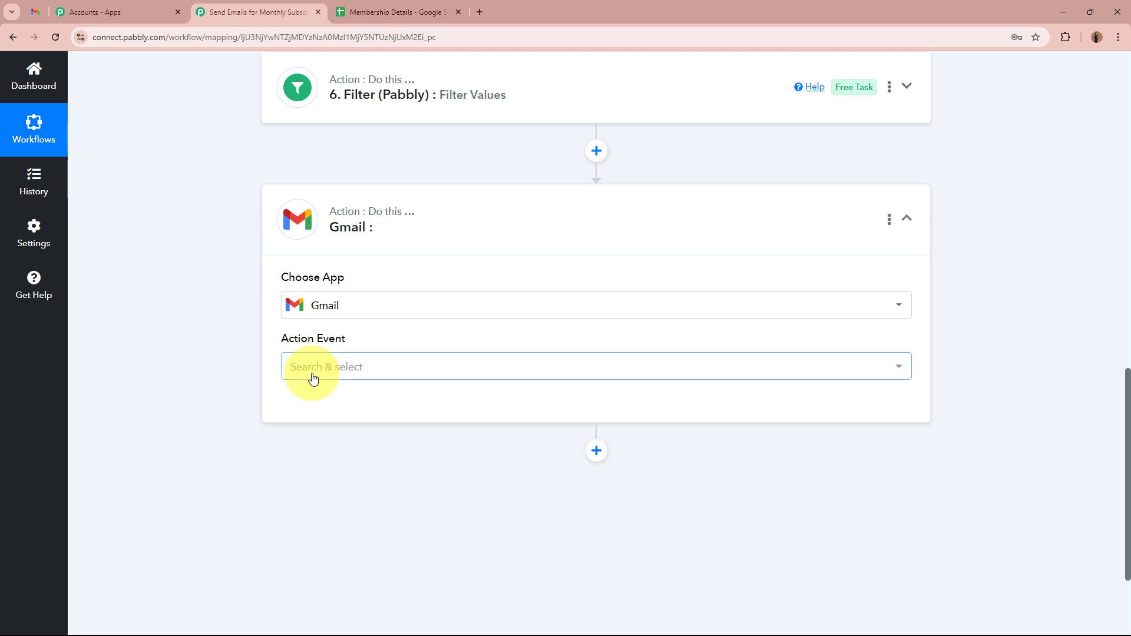
{"action": "left_click", "coordinate": [313, 377]}
{"action": "scroll", "coordinate": [424, 305], "scroll_direction": "down", "scroll_amount": 2}
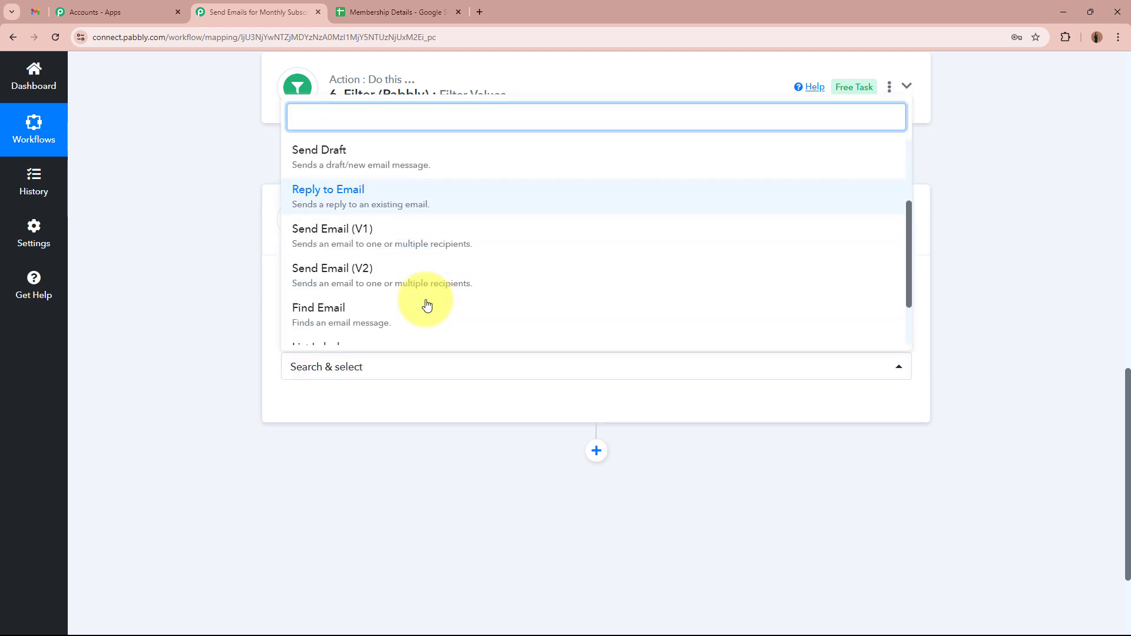
{"action": "left_click", "coordinate": [393, 231]}
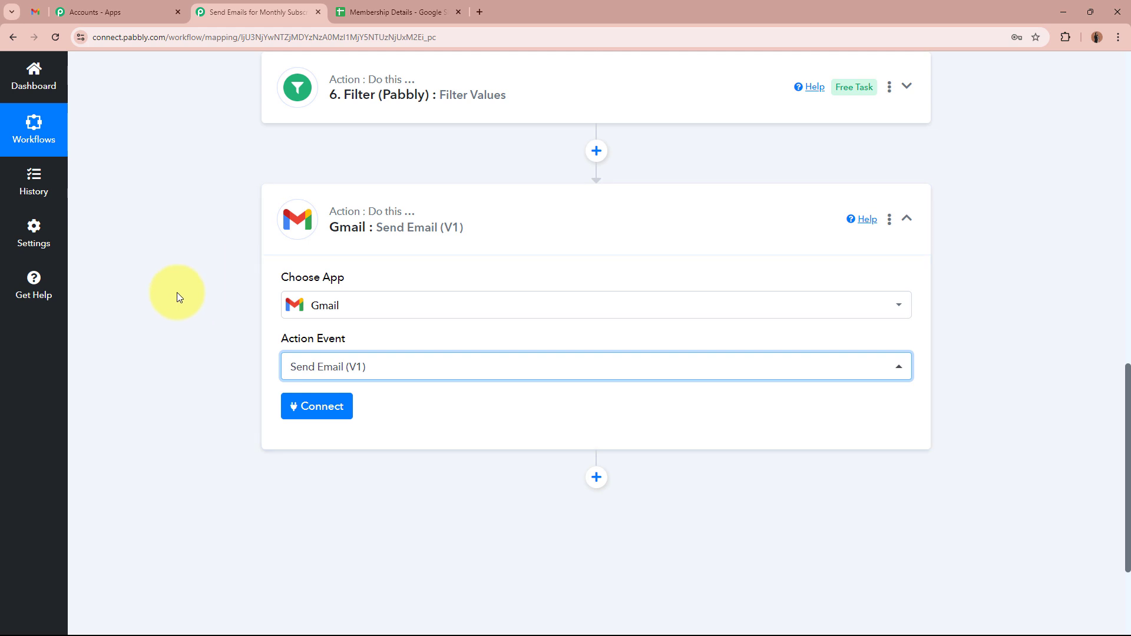
Add a new Gmail connection and authorize Pabbly Connect to access the Google account
{"action": "left_click", "coordinate": [304, 412]}
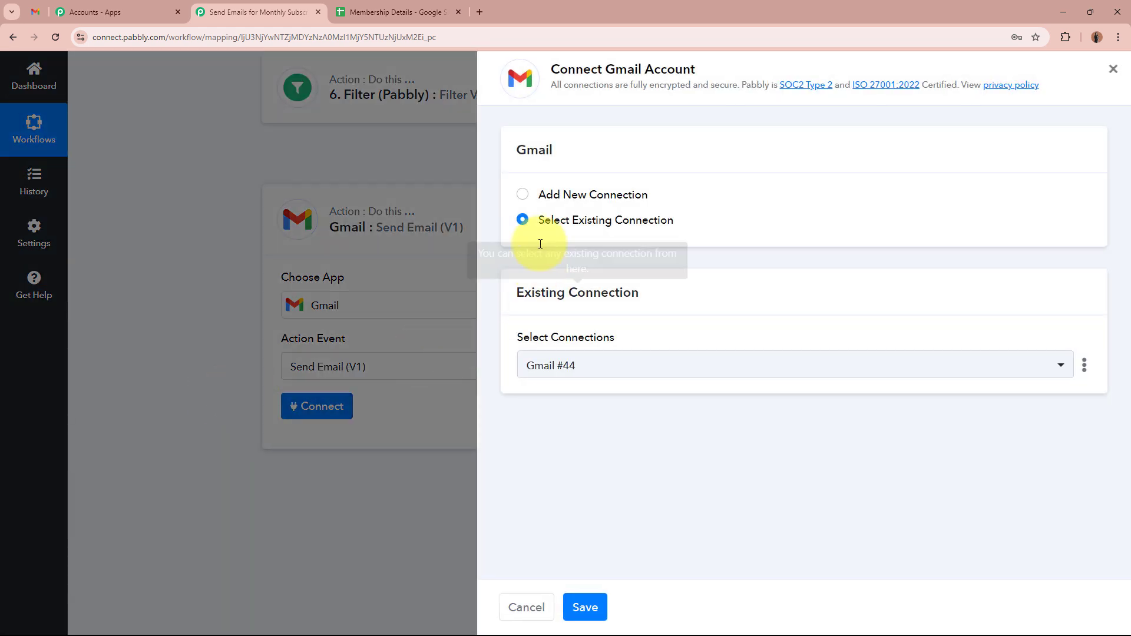
{"action": "left_click", "coordinate": [533, 197]}
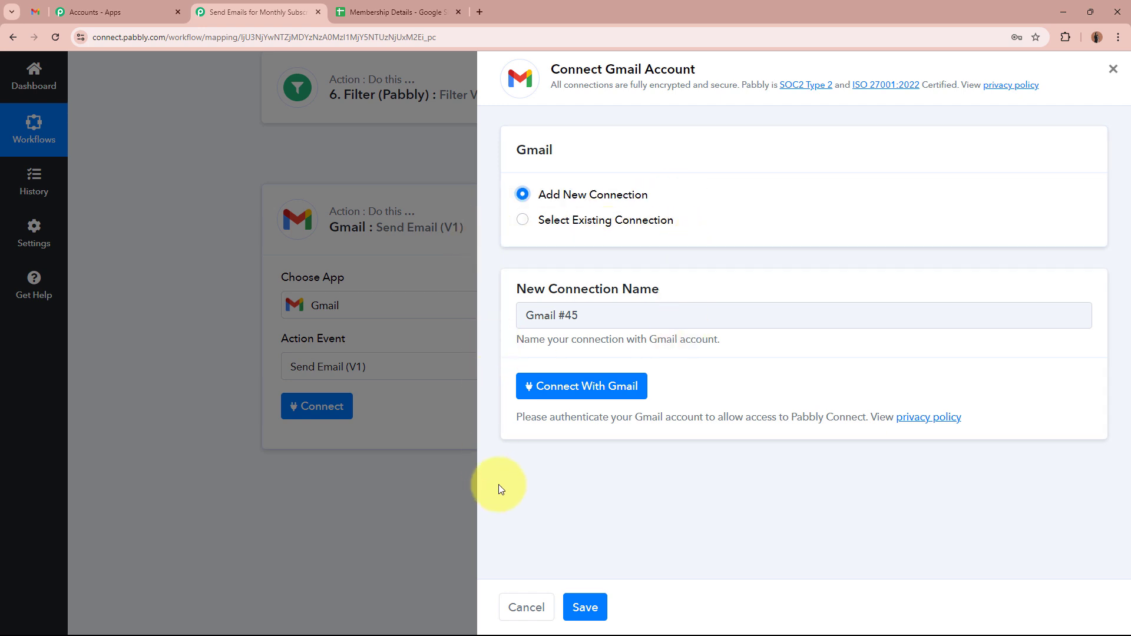
{"action": "left_click", "coordinate": [625, 394]}
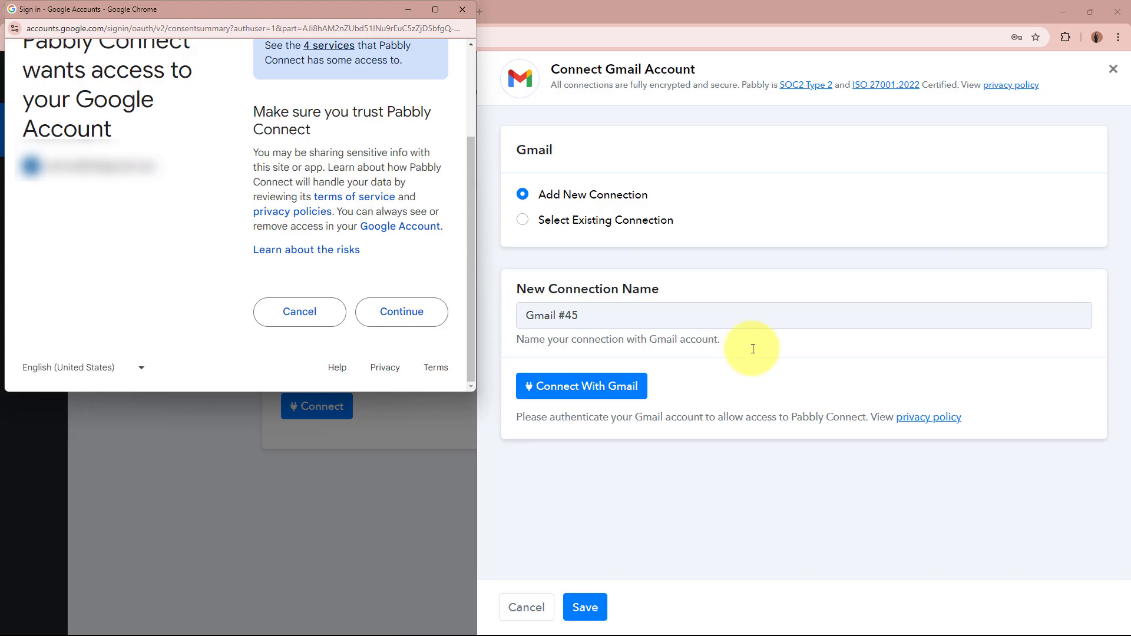
{"action": "left_click", "coordinate": [435, 321]}
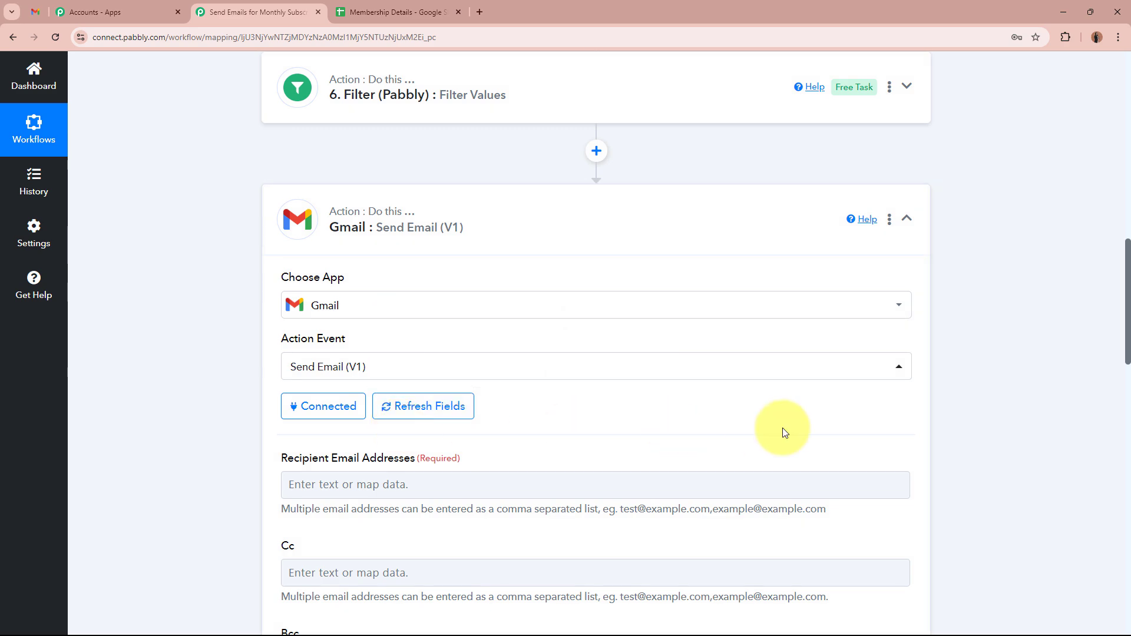
Map the Gmail recipient email address to the Iterator step's RowValue Email
{"action": "scroll", "coordinate": [785, 433], "scroll_direction": "down", "scroll_amount": 4}
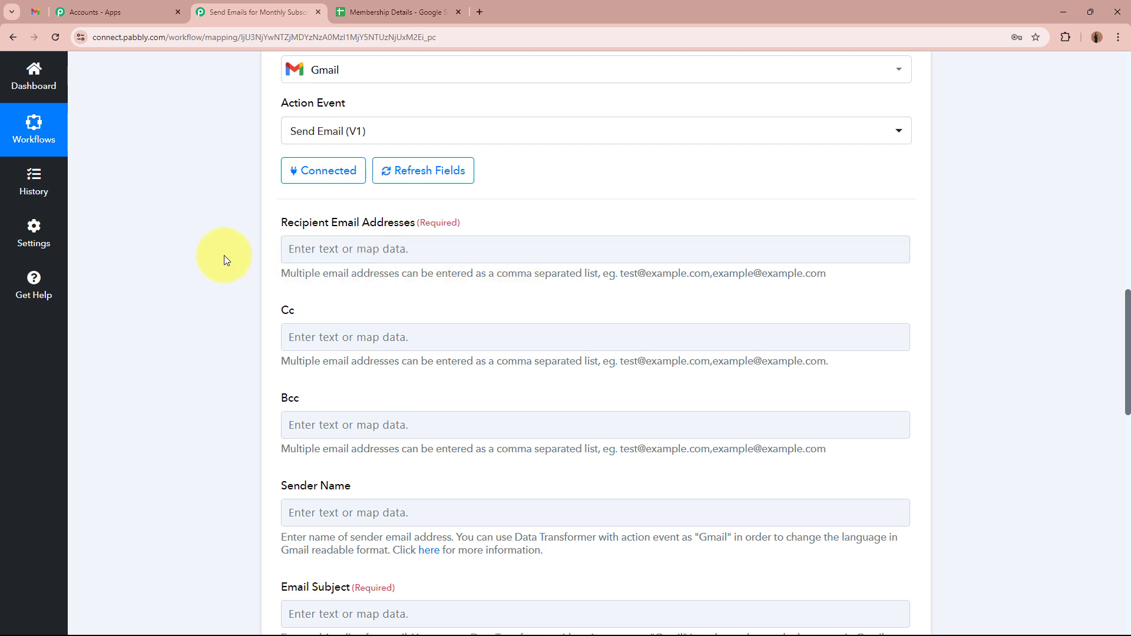
{"action": "left_click", "coordinate": [414, 248]}
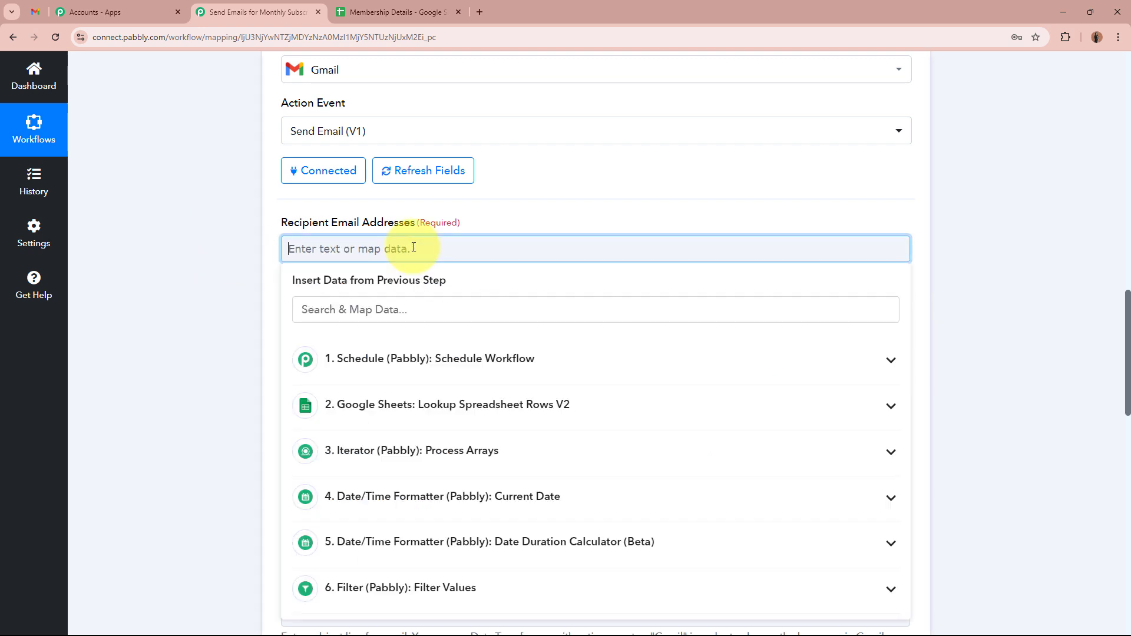
{"action": "left_click", "coordinate": [405, 7]}
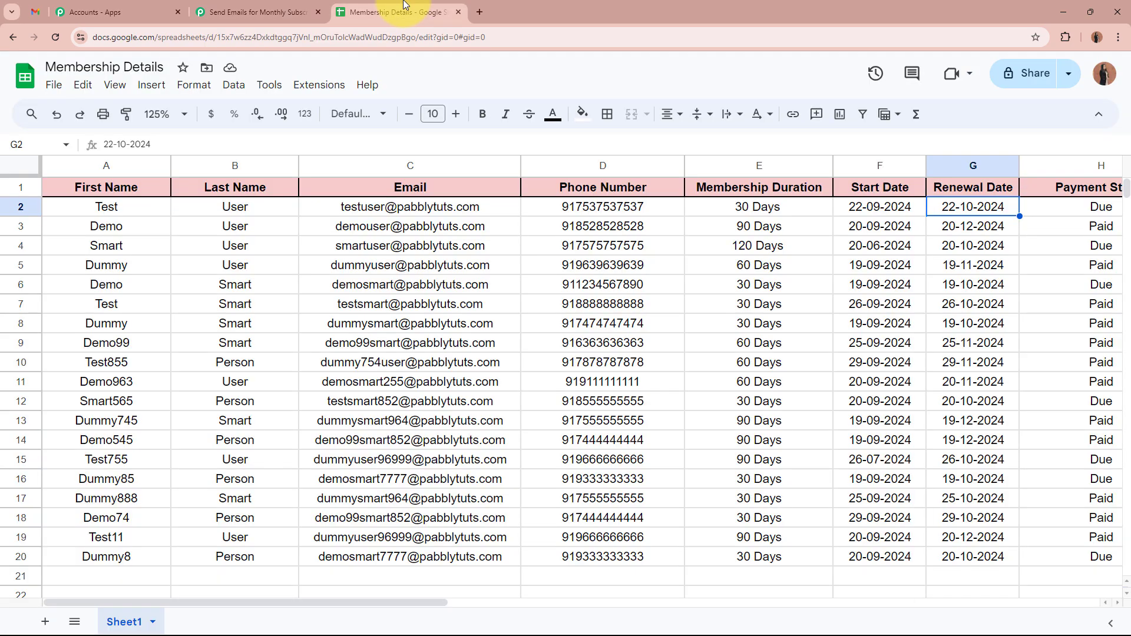
{"action": "left_click", "coordinate": [253, 12]}
{"action": "scroll", "coordinate": [161, 252], "scroll_direction": "down", "scroll_amount": 3}
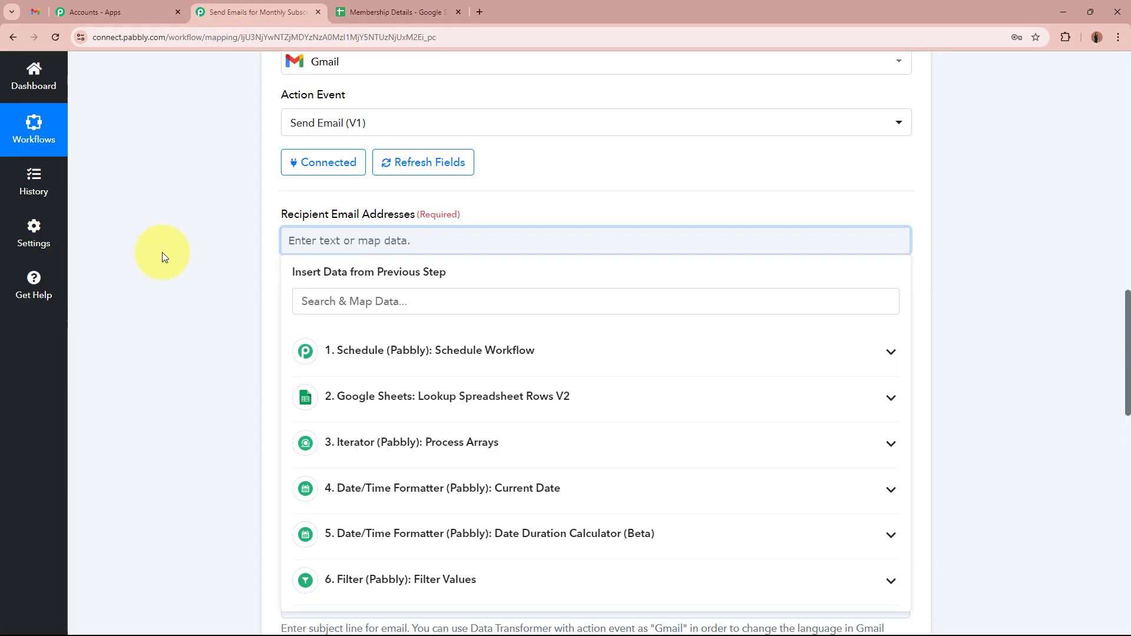
{"action": "scroll", "coordinate": [164, 256], "scroll_direction": "up", "scroll_amount": 2}
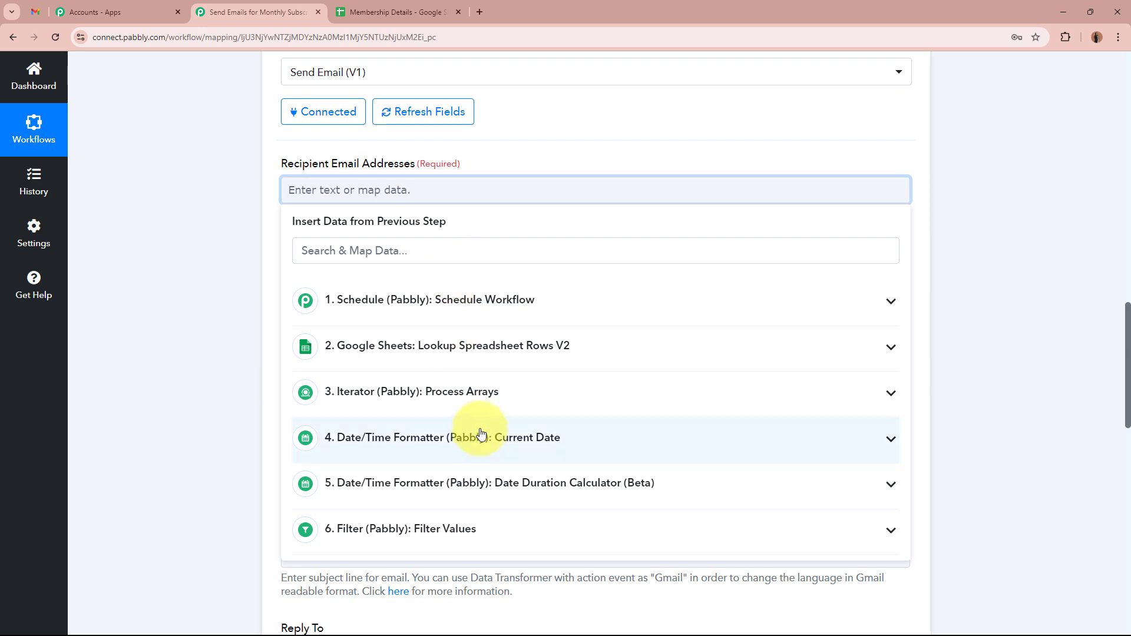
{"action": "left_click", "coordinate": [475, 409]}
{"action": "left_click", "coordinate": [468, 447]}
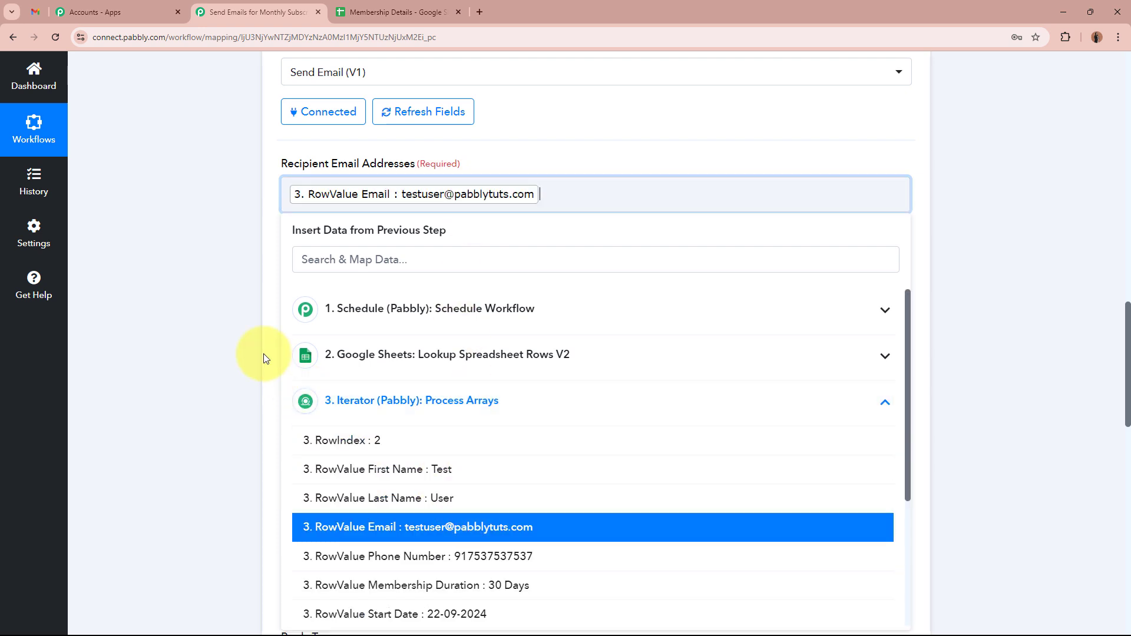
{"action": "left_click", "coordinate": [184, 306]}
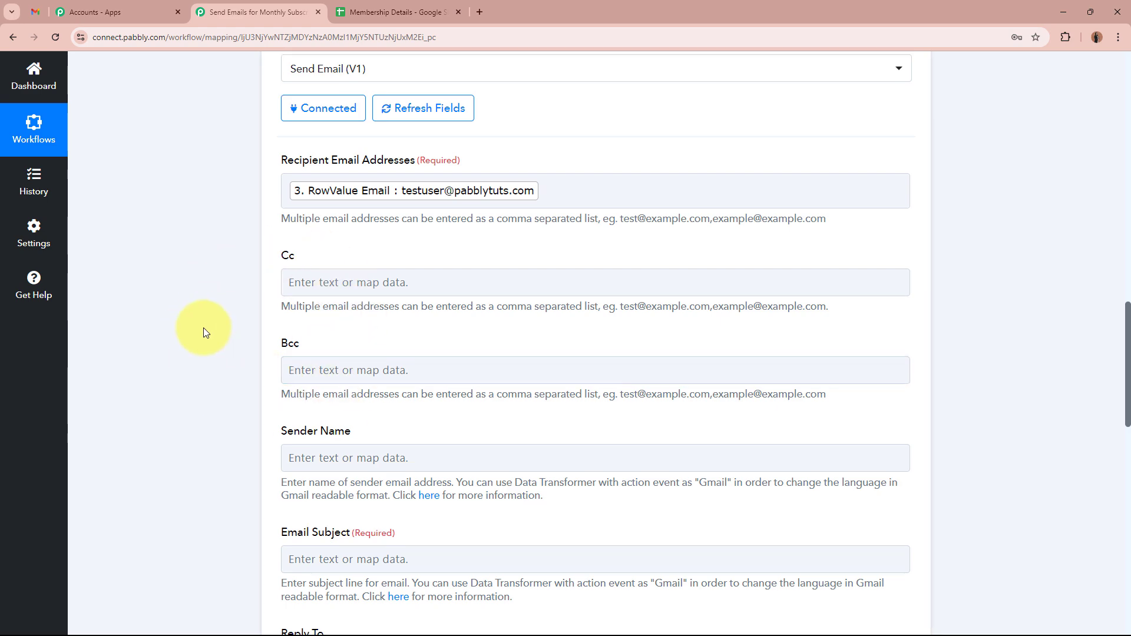
Set the Gmail step's sender name to "Team FitFusion Hub"
{"action": "scroll", "coordinate": [204, 332], "scroll_direction": "down", "scroll_amount": 3}
{"action": "left_click", "coordinate": [407, 285]}
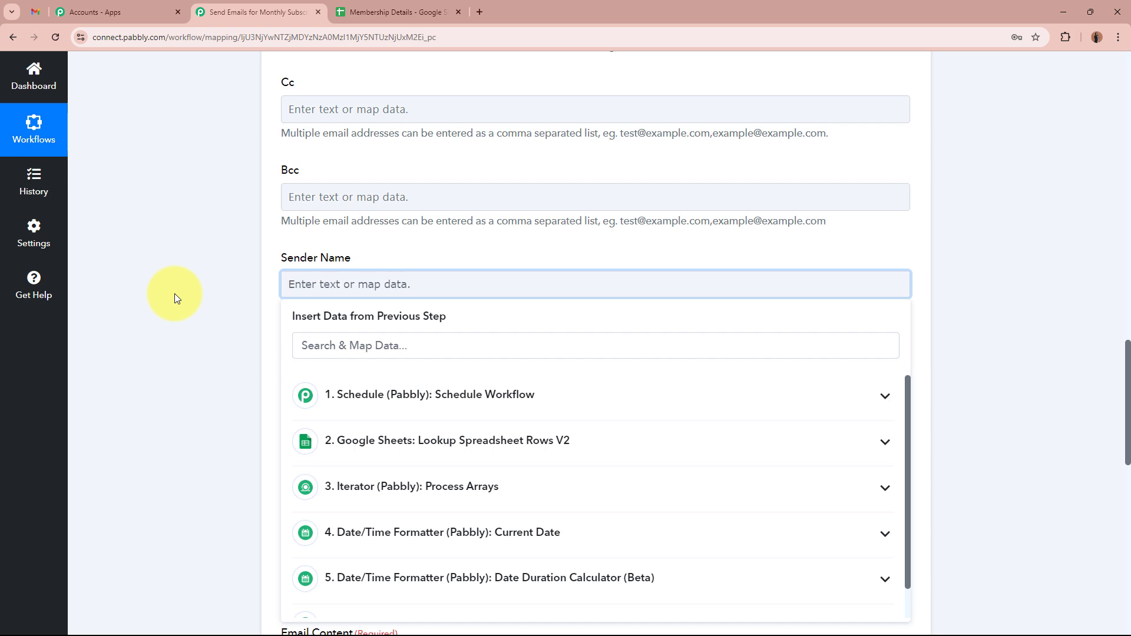
{"action": "type", "text": "Team FitFusion Hub"}
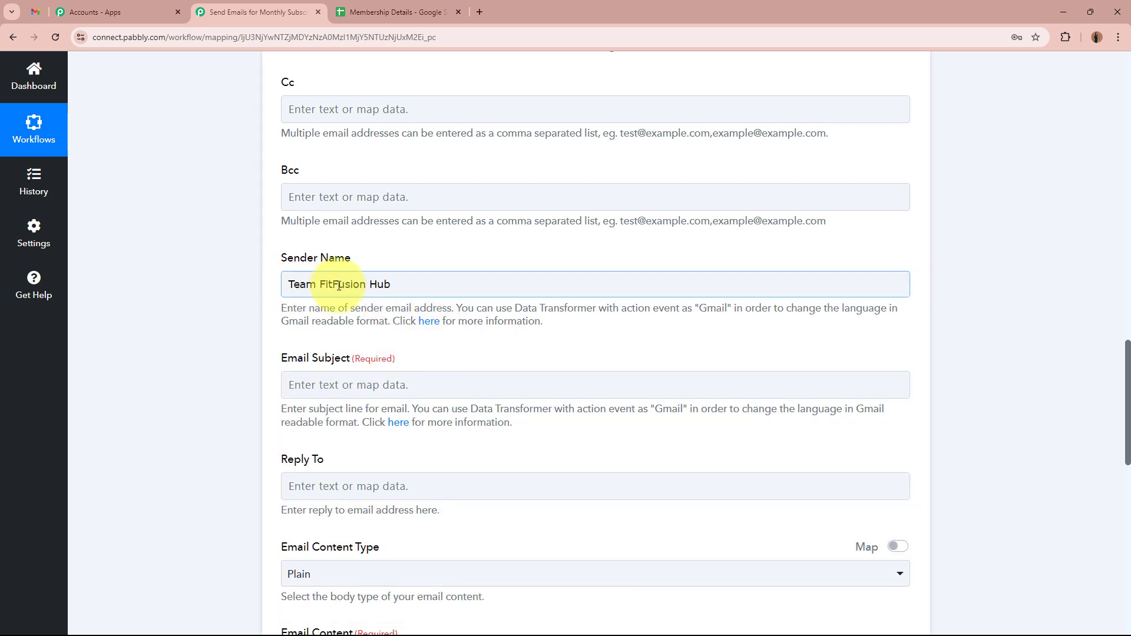
{"action": "left_click_drag", "start_coordinate": [401, 285], "coordinate": [246, 284]}
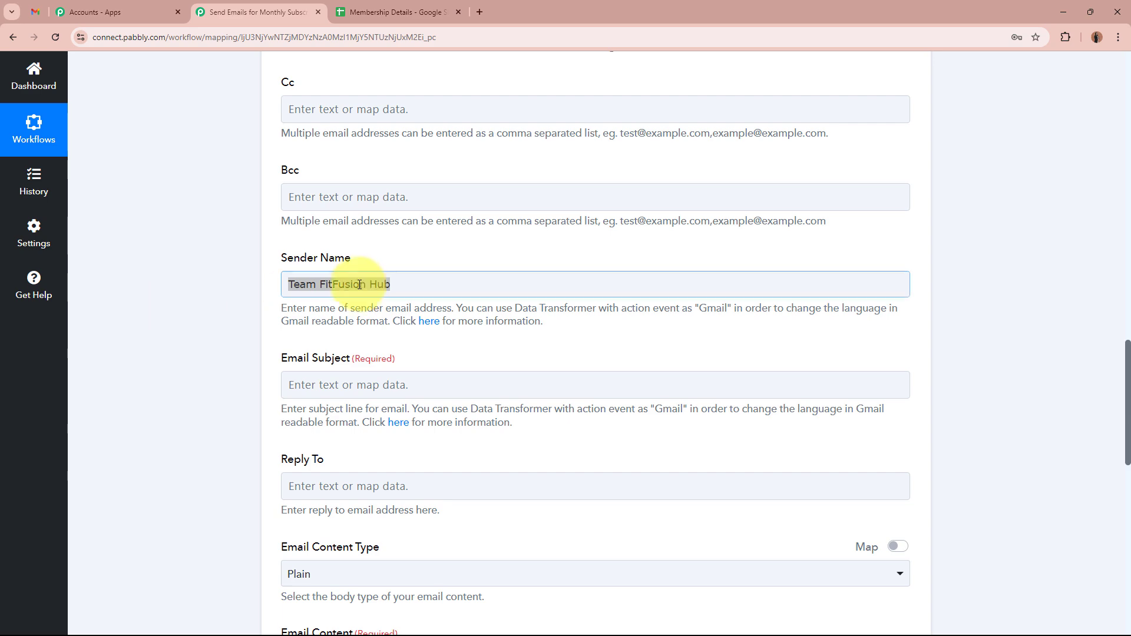
{"action": "left_click", "coordinate": [360, 285]}
Set the email subject to "Your Gym Membership Renewal is Coming Up!"
{"action": "scroll", "coordinate": [244, 293], "scroll_direction": "down", "scroll_amount": 3}
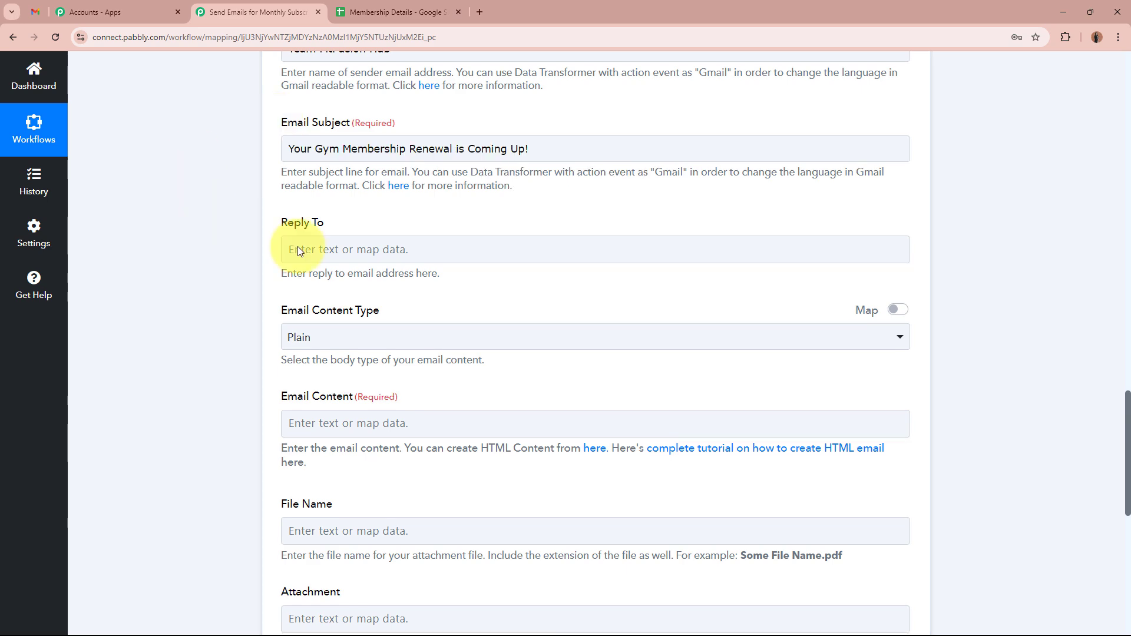
{"action": "left_click_drag", "start_coordinate": [290, 148], "coordinate": [593, 147]}
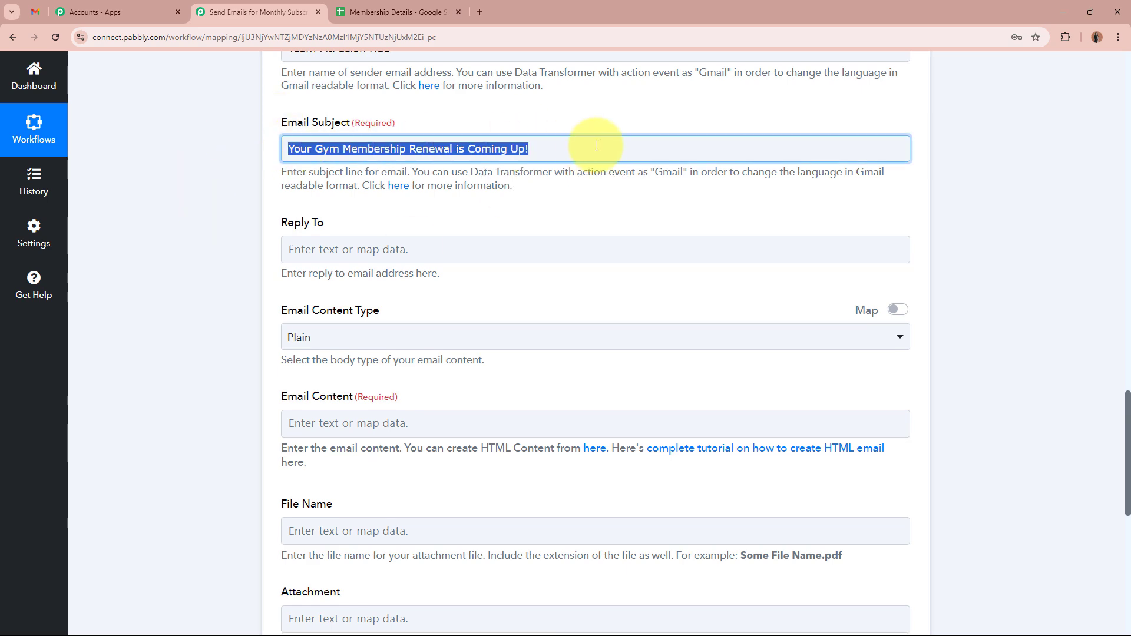
{"action": "left_click", "coordinate": [219, 190]}
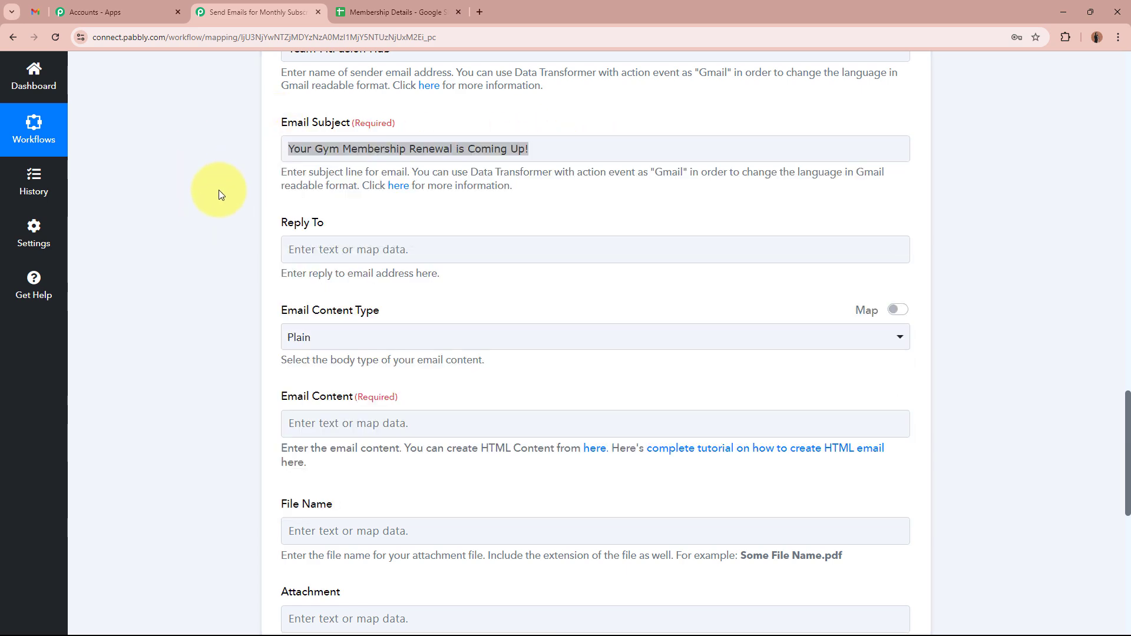
{"action": "left_click", "coordinate": [415, 147]}
{"action": "left_click", "coordinate": [182, 161]}
Set the email content type to Plain
{"action": "scroll", "coordinate": [181, 161], "scroll_direction": "down", "scroll_amount": 2}
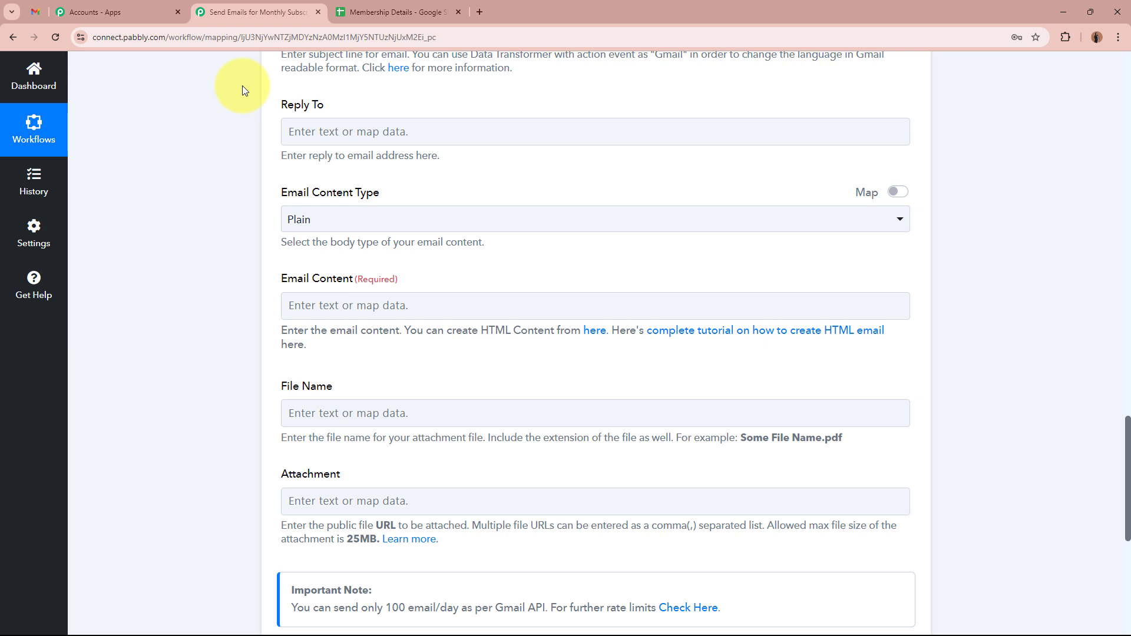
{"action": "left_click_drag", "start_coordinate": [305, 190], "coordinate": [412, 190]}
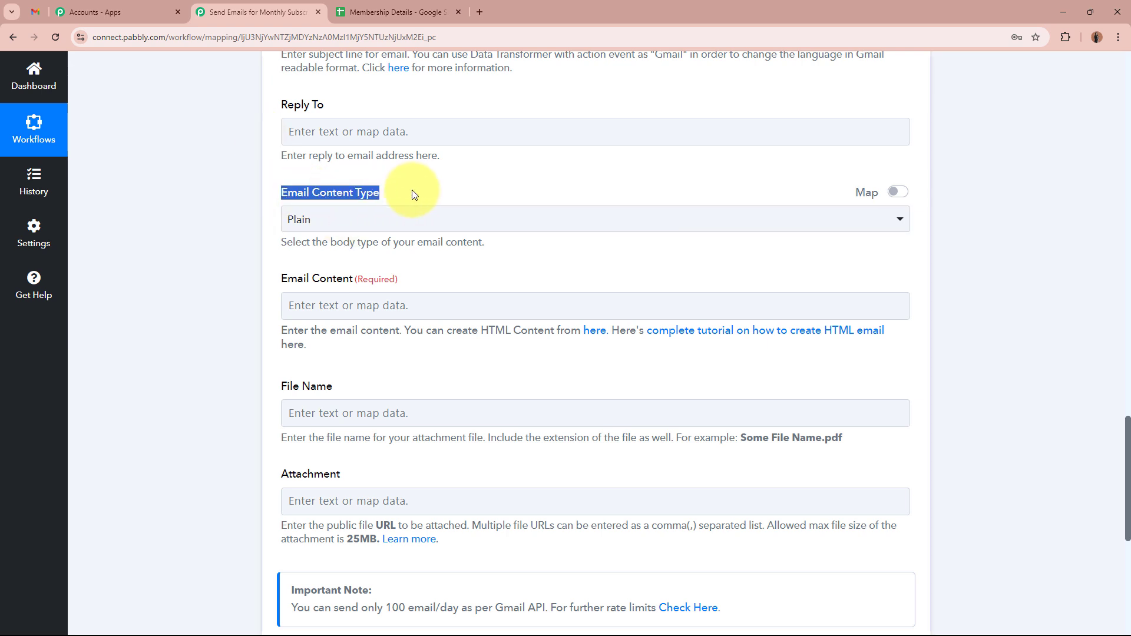
{"action": "left_click", "coordinate": [401, 219]}
{"action": "left_click", "coordinate": [353, 291]}
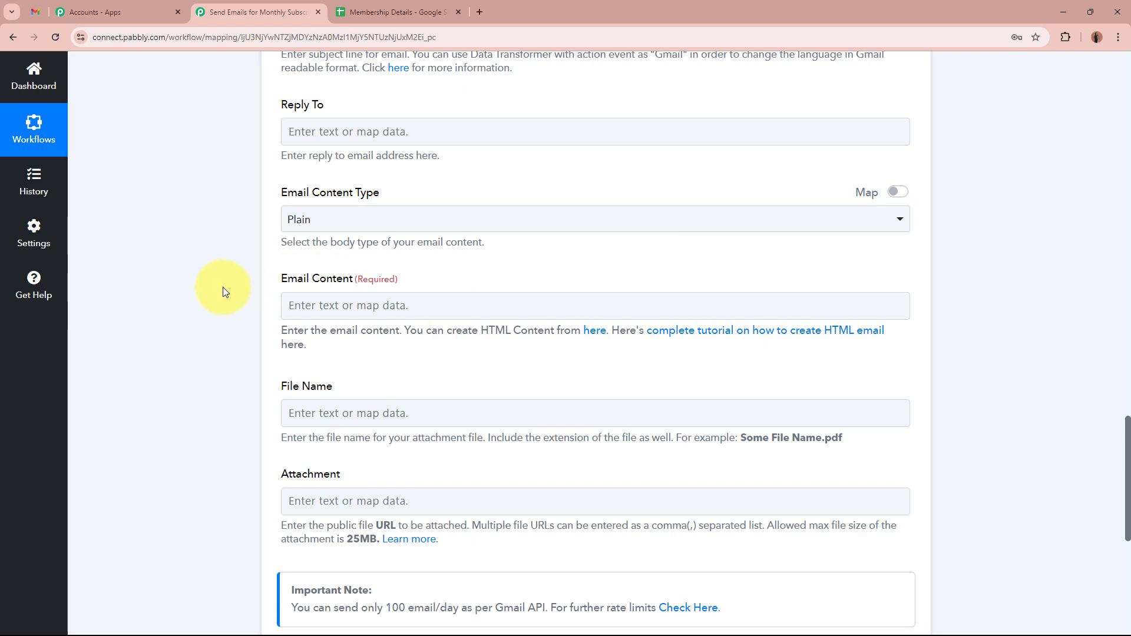
Enter the gym membership renewal reminder as email content, with [Member's Name] and [Renewal Date] placeholders and the sign-off "Team FitFusion Hub"
{"action": "scroll", "coordinate": [203, 257], "scroll_direction": "down", "scroll_amount": 2}
{"action": "left_click", "coordinate": [419, 188]}
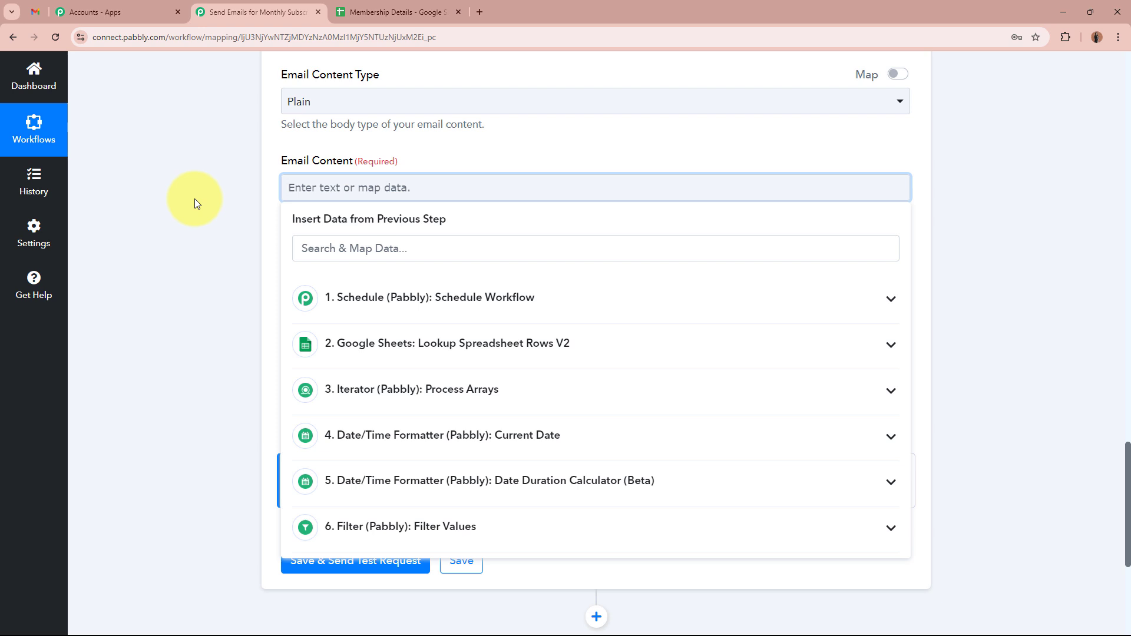
{"action": "type", "text": "Hello [Member's Name],  We hope you're enjoying your fitness journey with us!Just a friendly reminder that your gym membership is set to renew on [Renewal Date]. We want to make sure you stay on track with your goals and continue to benefit from all our gym has to offer.  If you have any questions or need help with your renewal, feel free to reach out.  Looking forward to seeing you soon!  Best regards, Team FitFusion Hub"}
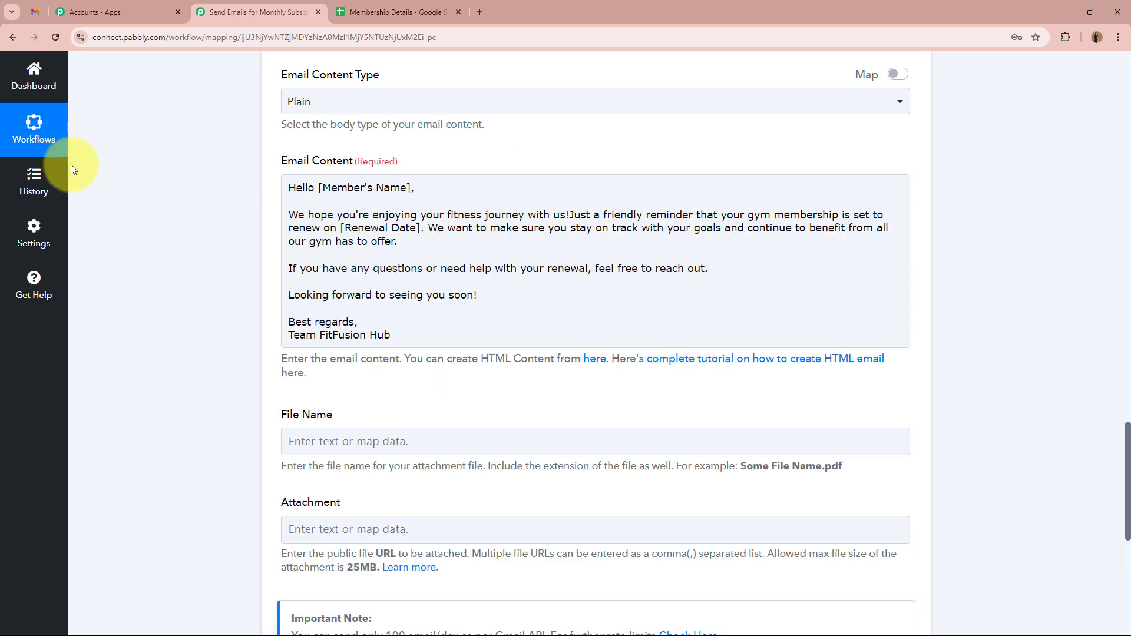
Replace the [Member's Name] placeholder in the email content with the Iterator step's RowValue First Name and RowValue Last Name
{"action": "left_click", "coordinate": [304, 187]}
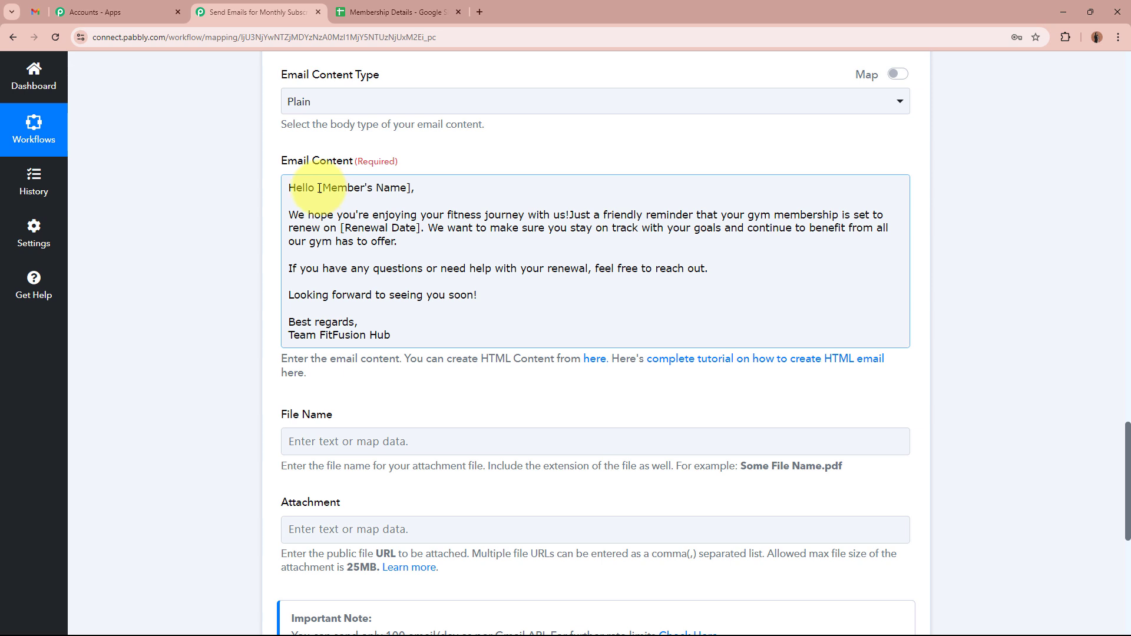
{"action": "left_click_drag", "start_coordinate": [319, 187], "coordinate": [411, 188]}
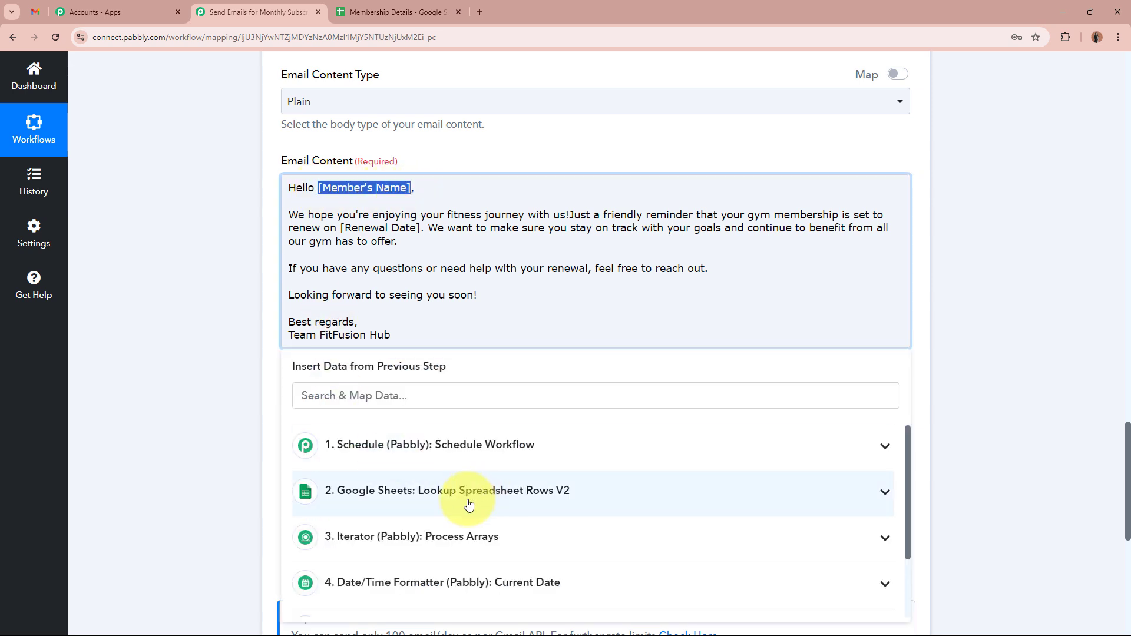
{"action": "scroll", "coordinate": [471, 506], "scroll_direction": "down", "scroll_amount": 1}
{"action": "left_click", "coordinate": [482, 484]}
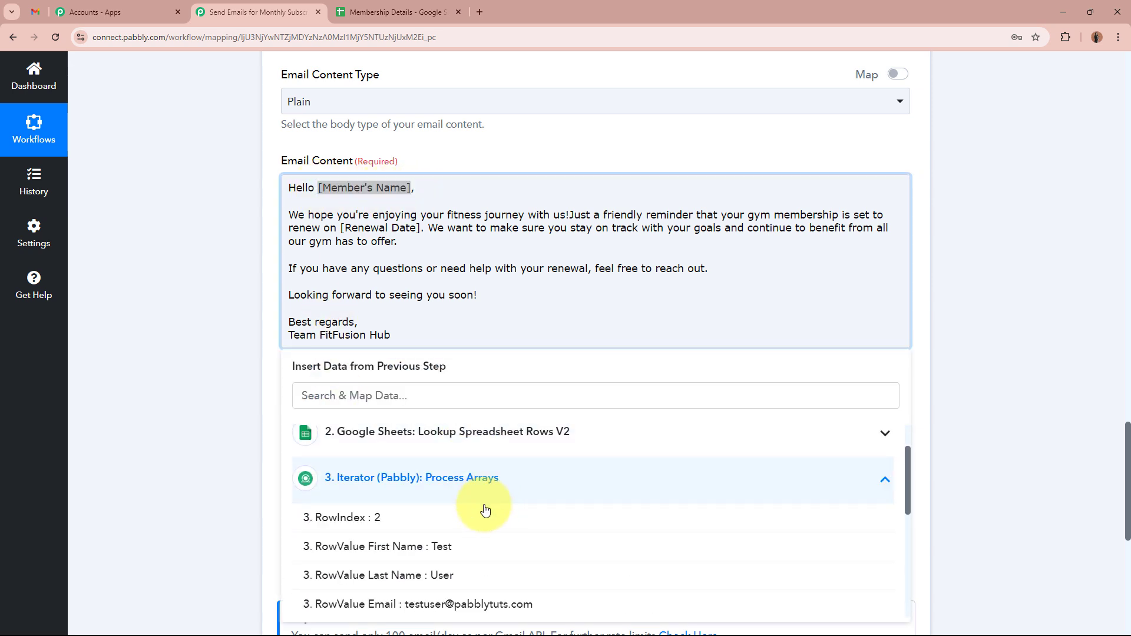
{"action": "left_click", "coordinate": [473, 552]}
{"action": "left_click", "coordinate": [469, 583]}
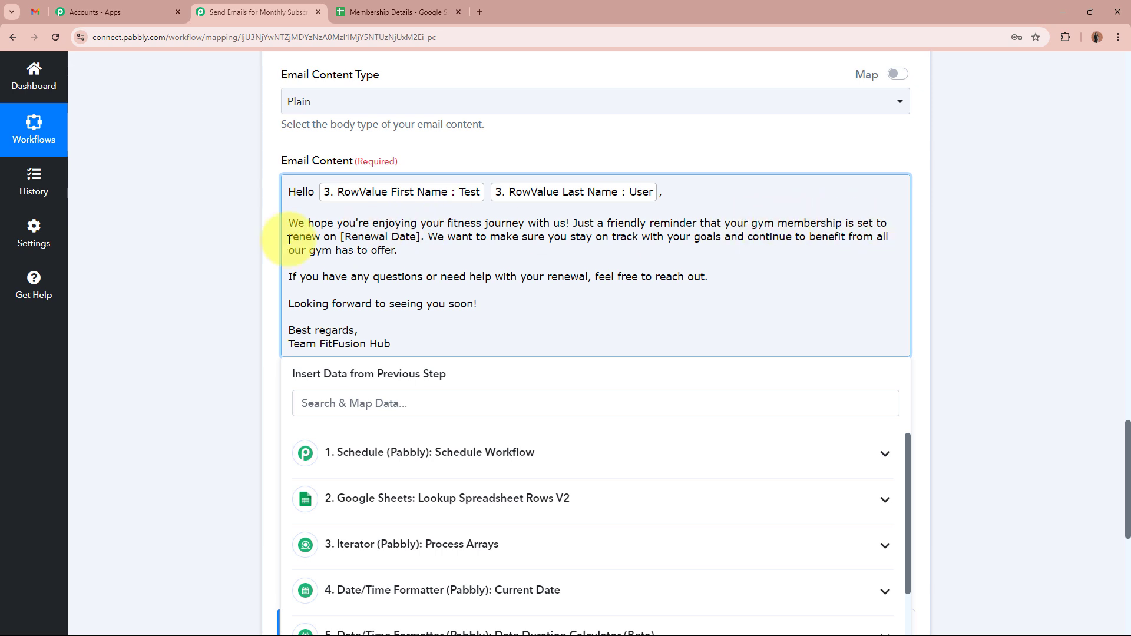
Replace the [Renewal Date] placeholder in the email content with the Iterator step's RowValue Renewal Date
{"action": "left_click_drag", "start_coordinate": [341, 236], "coordinate": [421, 237]}
{"action": "left_click", "coordinate": [460, 544]}
{"action": "scroll", "coordinate": [501, 565], "scroll_direction": "down", "scroll_amount": 4}
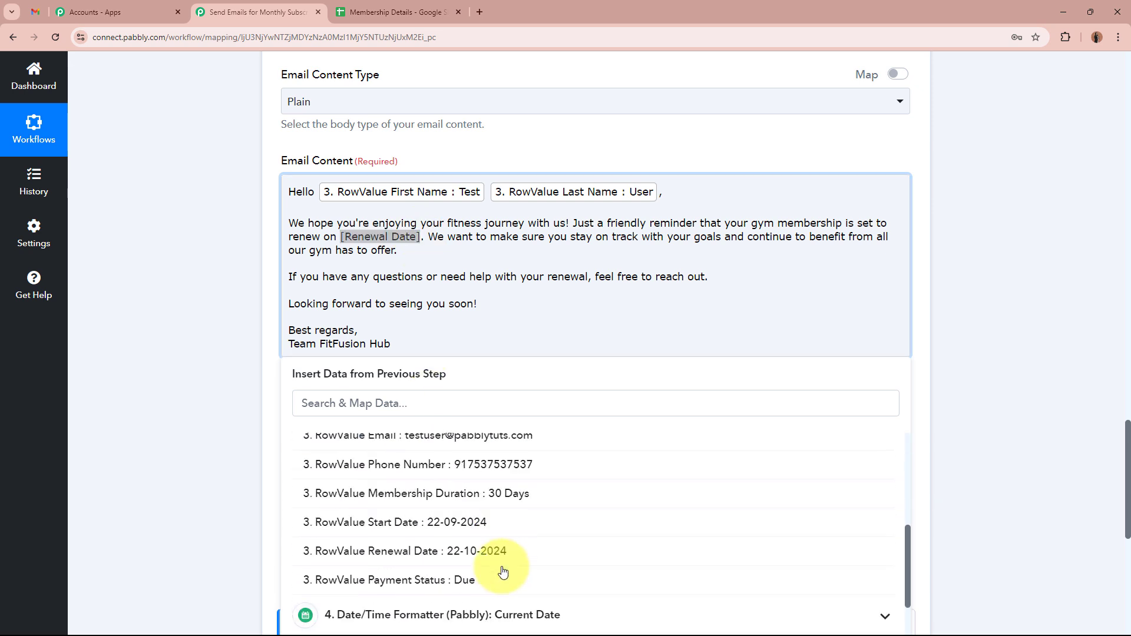
{"action": "left_click", "coordinate": [501, 556]}
{"action": "left_click", "coordinate": [228, 291]}
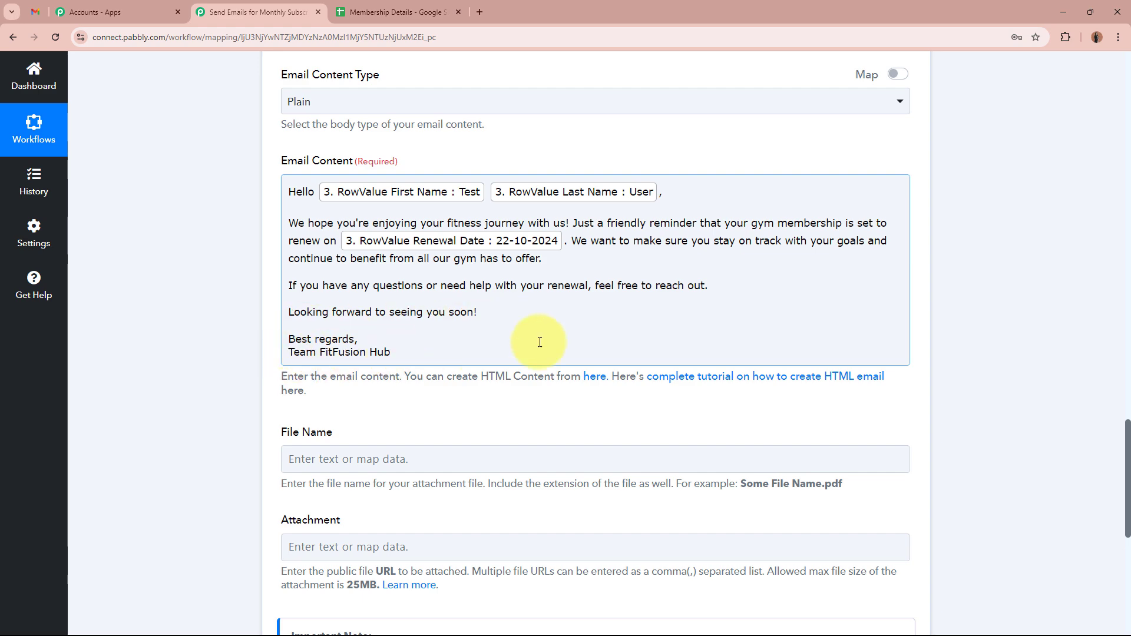
Save the Gmail action, send a test request without any attachment, and check the response received
{"action": "scroll", "coordinate": [575, 334], "scroll_direction": "up", "scroll_amount": 2}
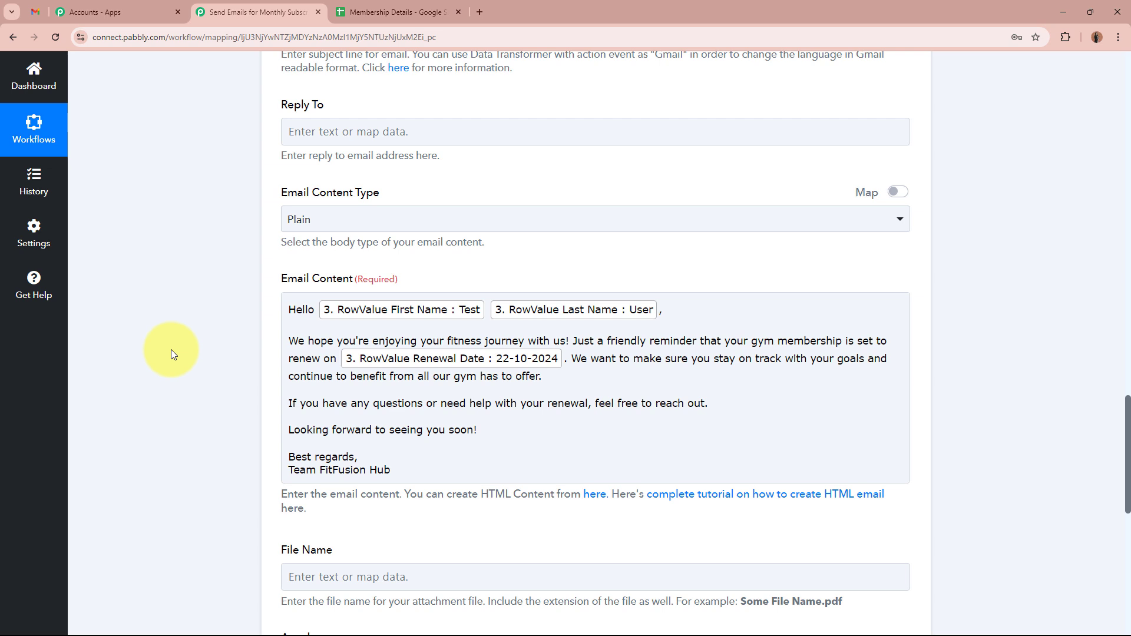
{"action": "scroll", "coordinate": [171, 348], "scroll_direction": "down", "scroll_amount": 5}
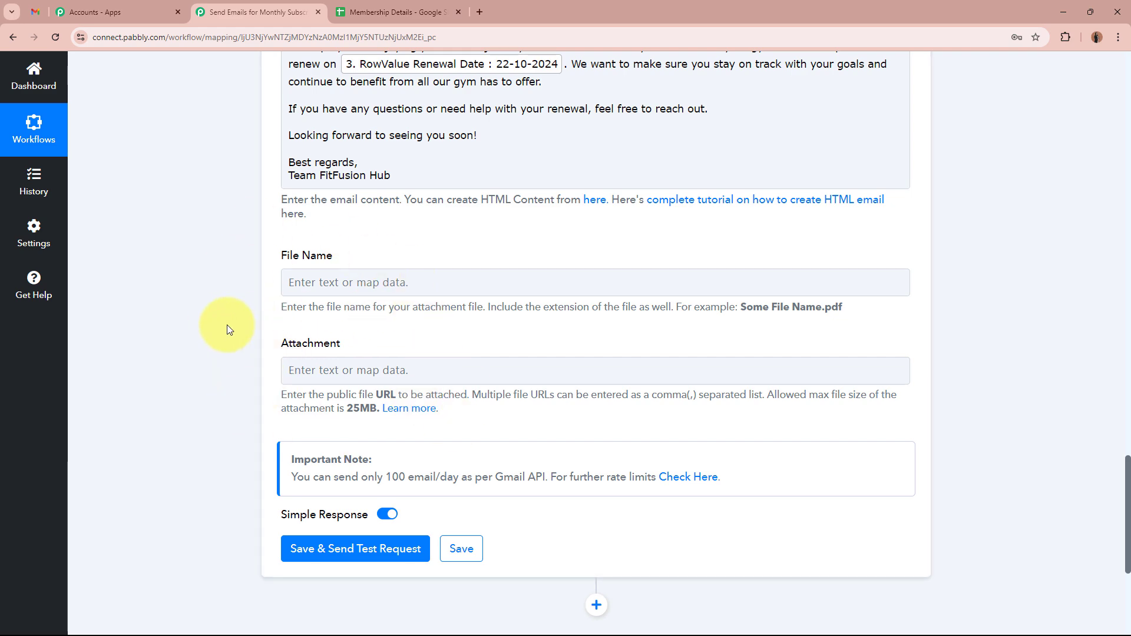
{"action": "scroll", "coordinate": [228, 324], "scroll_direction": "down", "scroll_amount": 5}
{"action": "left_click", "coordinate": [362, 264]}
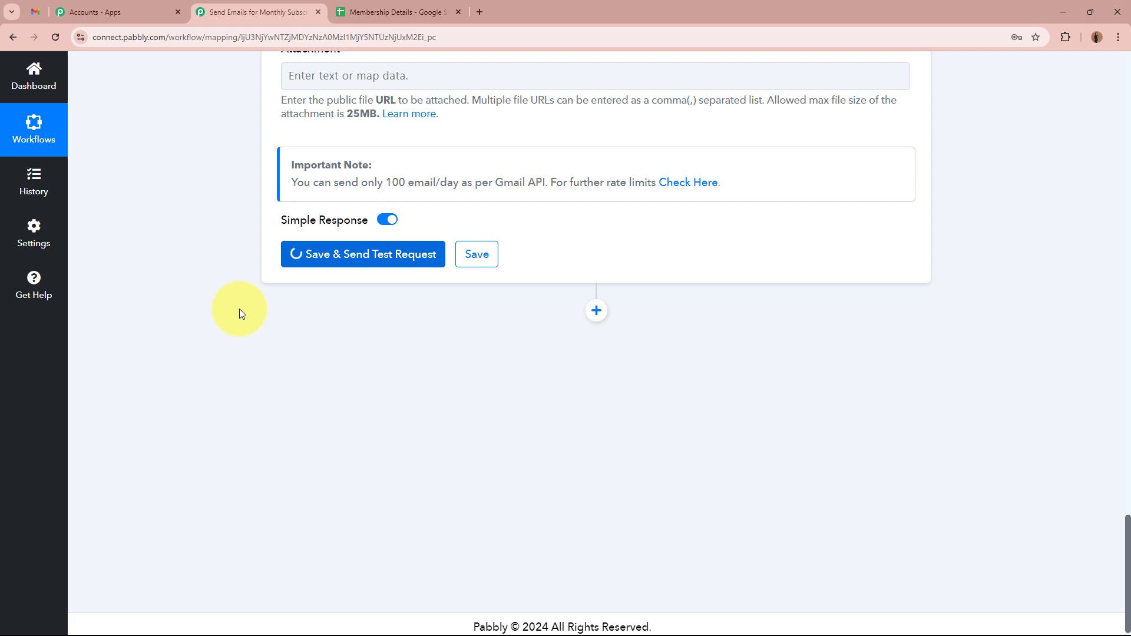
{"action": "scroll", "coordinate": [239, 312], "scroll_direction": "down", "scroll_amount": 1}
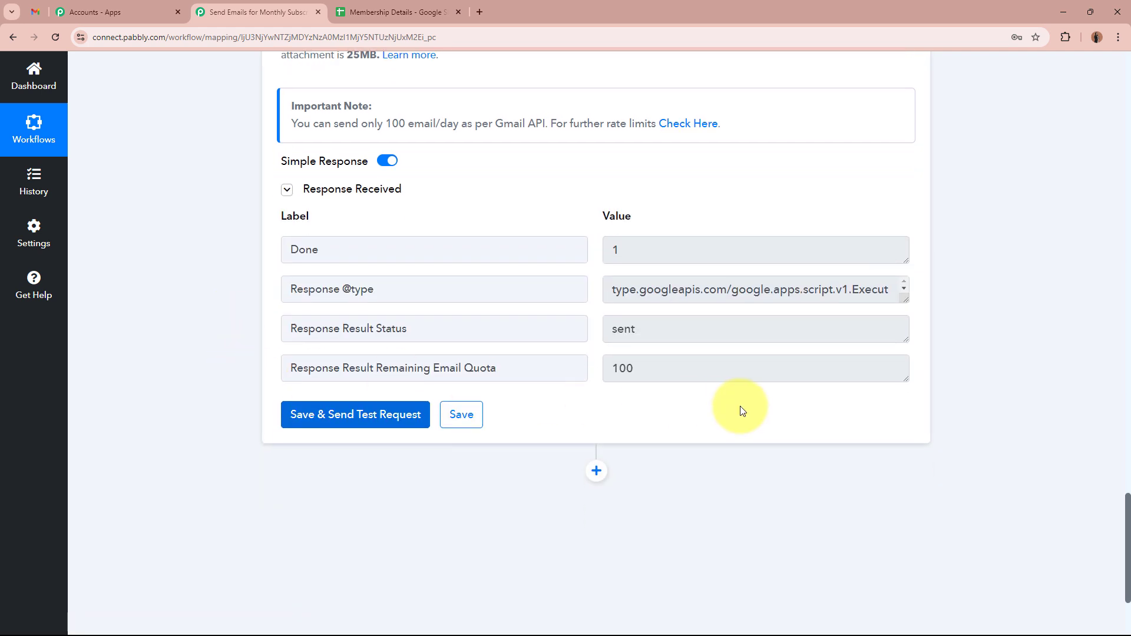
{"action": "left_click_drag", "start_coordinate": [695, 325], "coordinate": [594, 328]}
{"action": "left_click", "coordinate": [229, 315]}
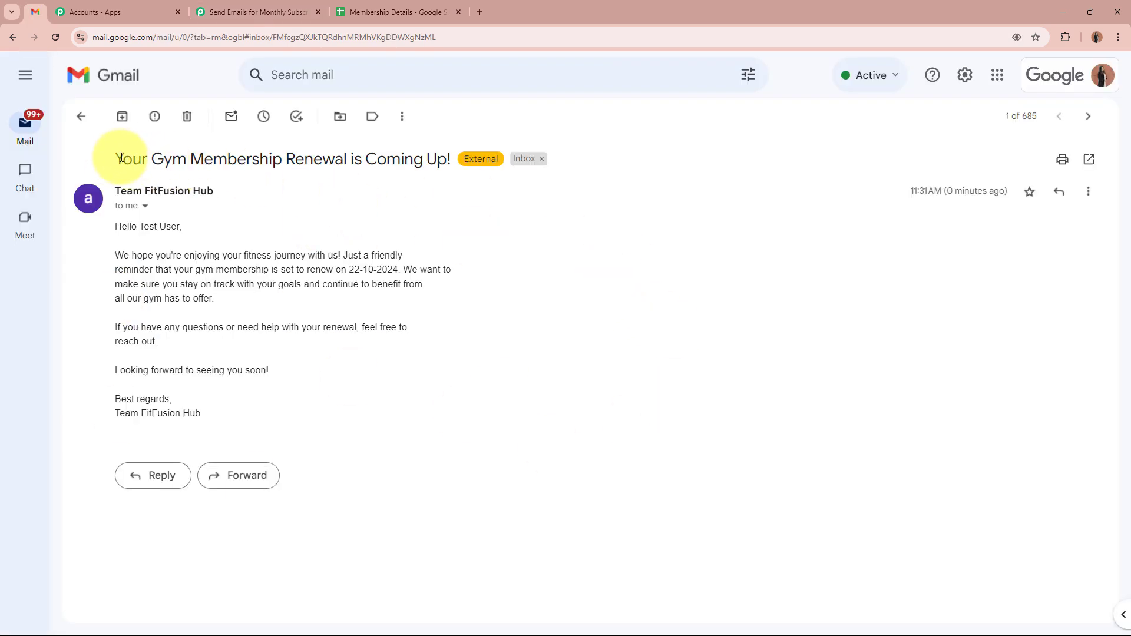
Check the subject, sender name, greeting and renewal date of the received reminder email in Gmail
{"action": "left_click_drag", "start_coordinate": [120, 158], "coordinate": [412, 181]}
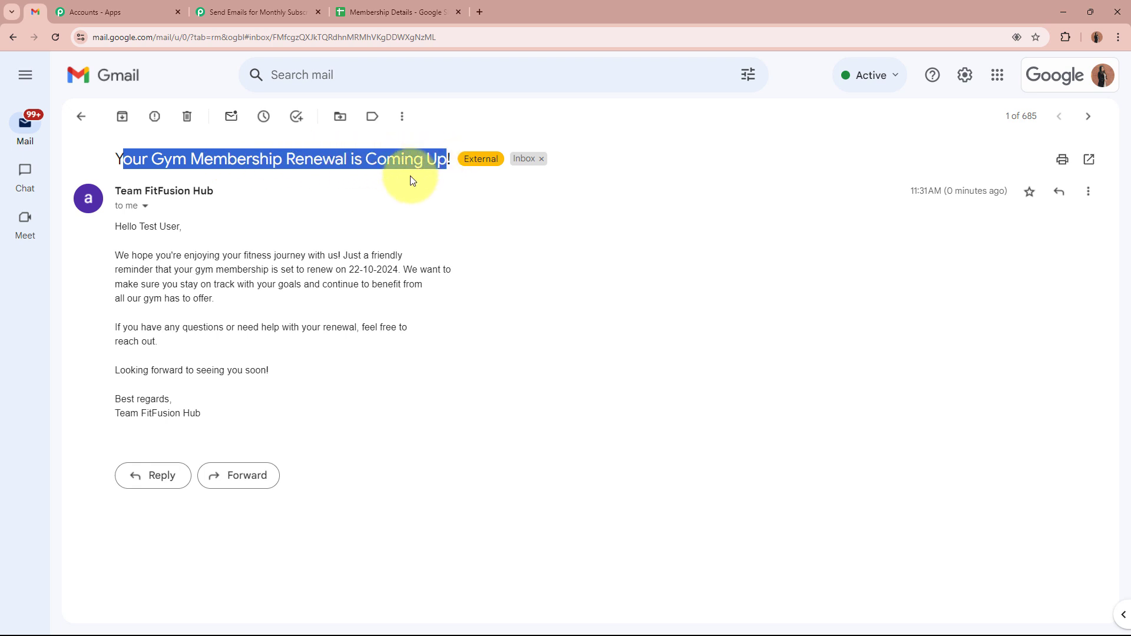
{"action": "left_click_drag", "start_coordinate": [116, 191], "coordinate": [214, 191]}
{"action": "left_click", "coordinate": [102, 244]}
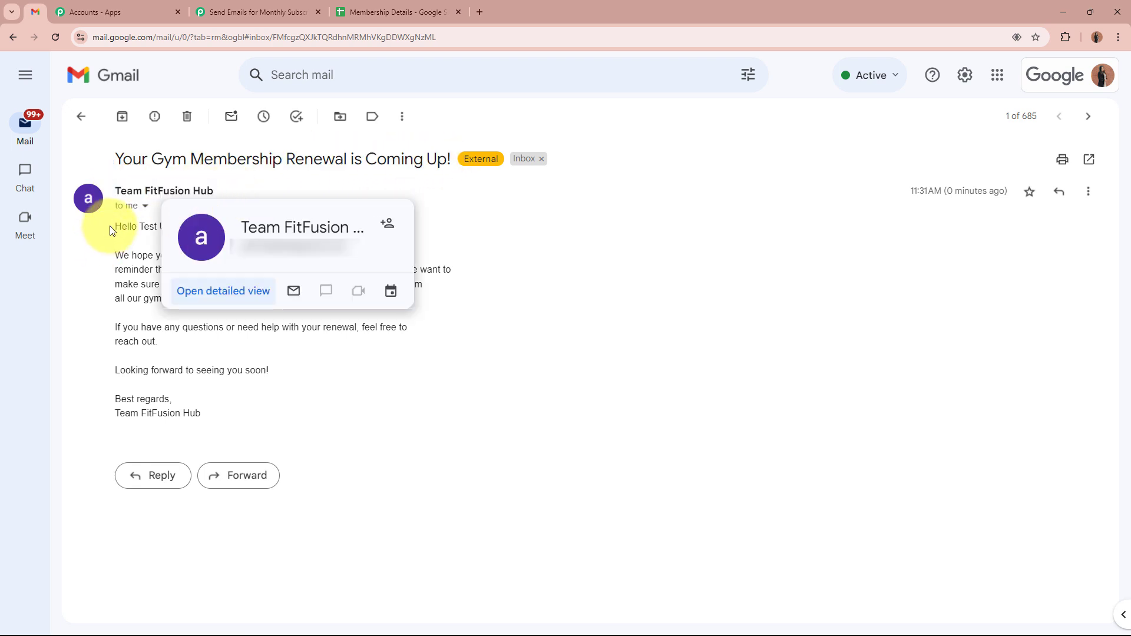
{"action": "left_click_drag", "start_coordinate": [111, 226], "coordinate": [178, 224]}
{"action": "left_click", "coordinate": [192, 229]}
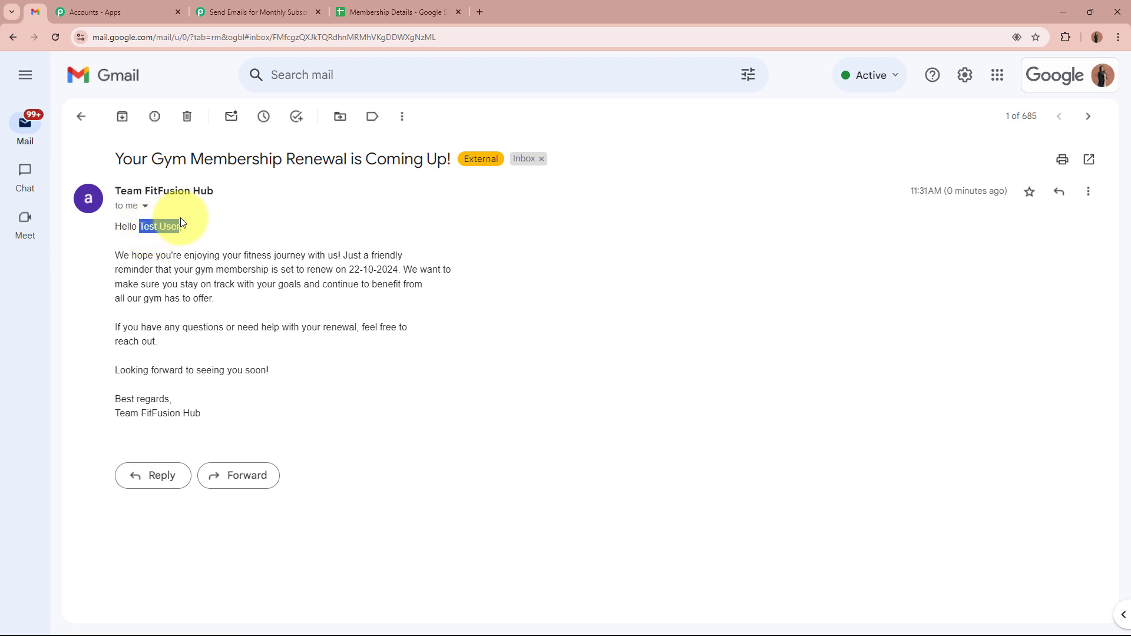
{"action": "left_click_drag", "start_coordinate": [349, 270], "coordinate": [399, 270]}
{"action": "left_click", "coordinate": [374, 270]}
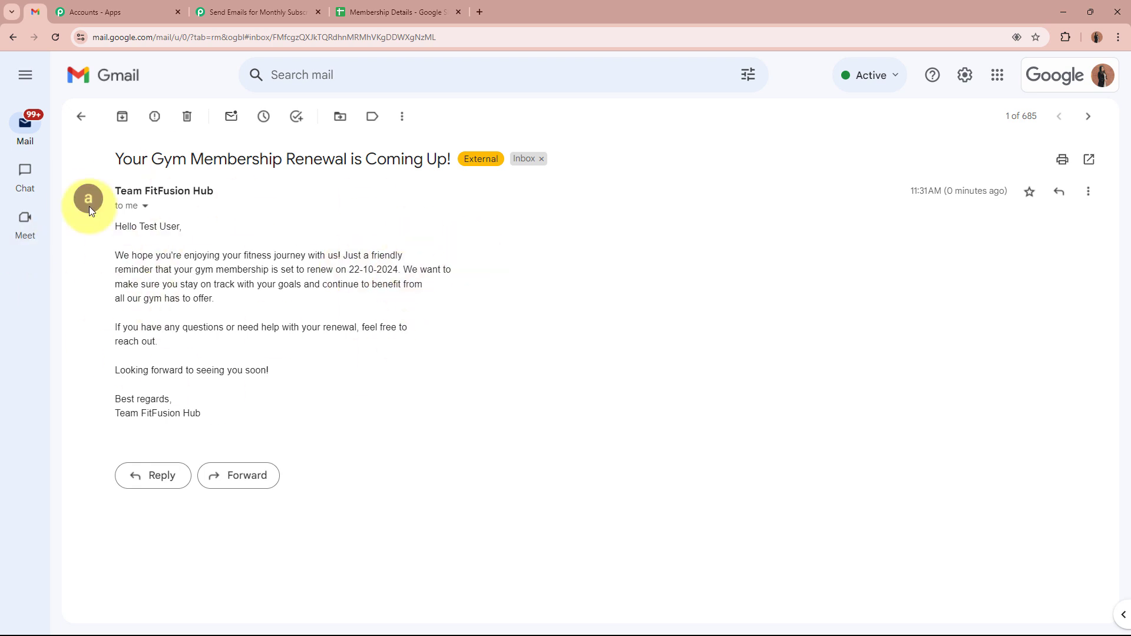
Switch back to the Pabbly Connect workflow and review its steps from the Gmail action up to the Schedule trigger
{"action": "left_click", "coordinate": [235, 12]}
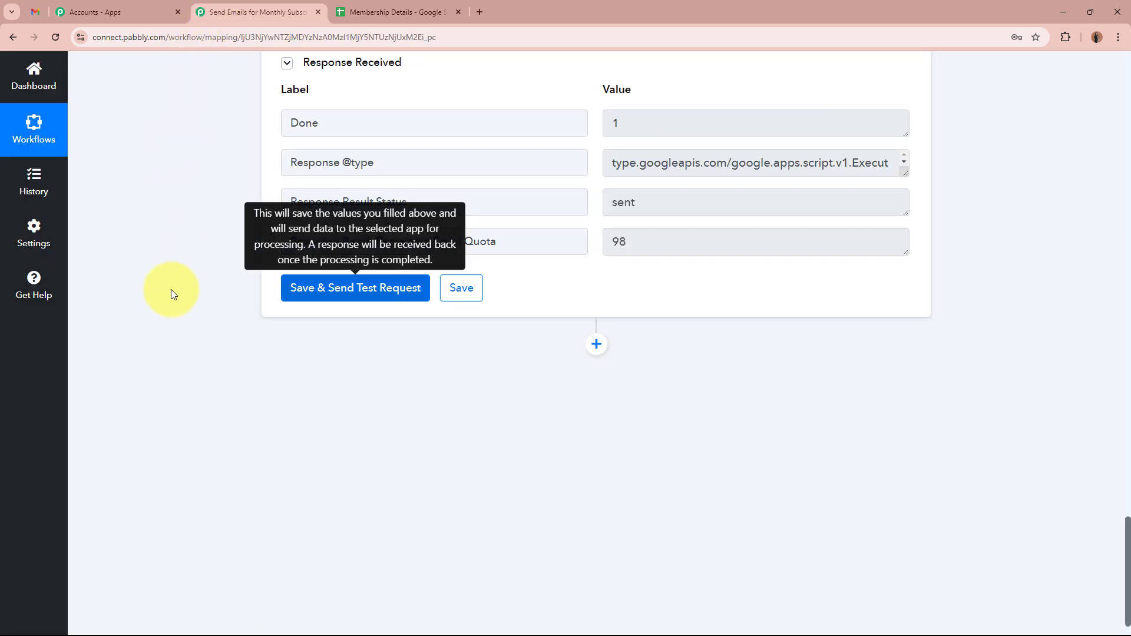
{"action": "scroll", "coordinate": [221, 345], "scroll_direction": "up", "scroll_amount": 10}
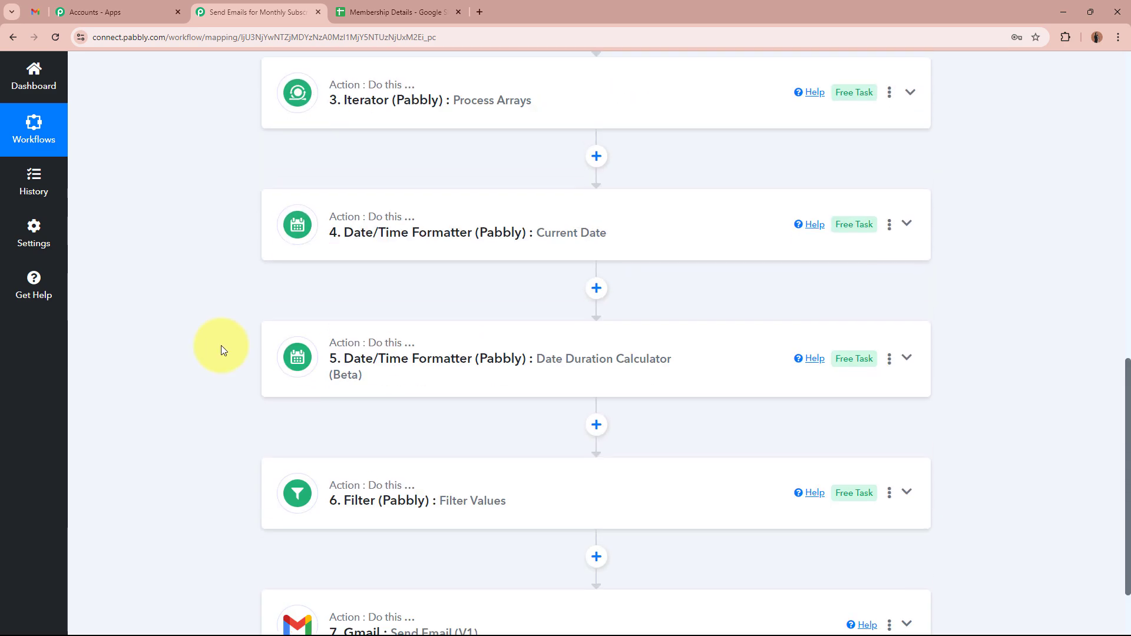
{"action": "scroll", "coordinate": [221, 345], "scroll_direction": "up", "scroll_amount": 8}
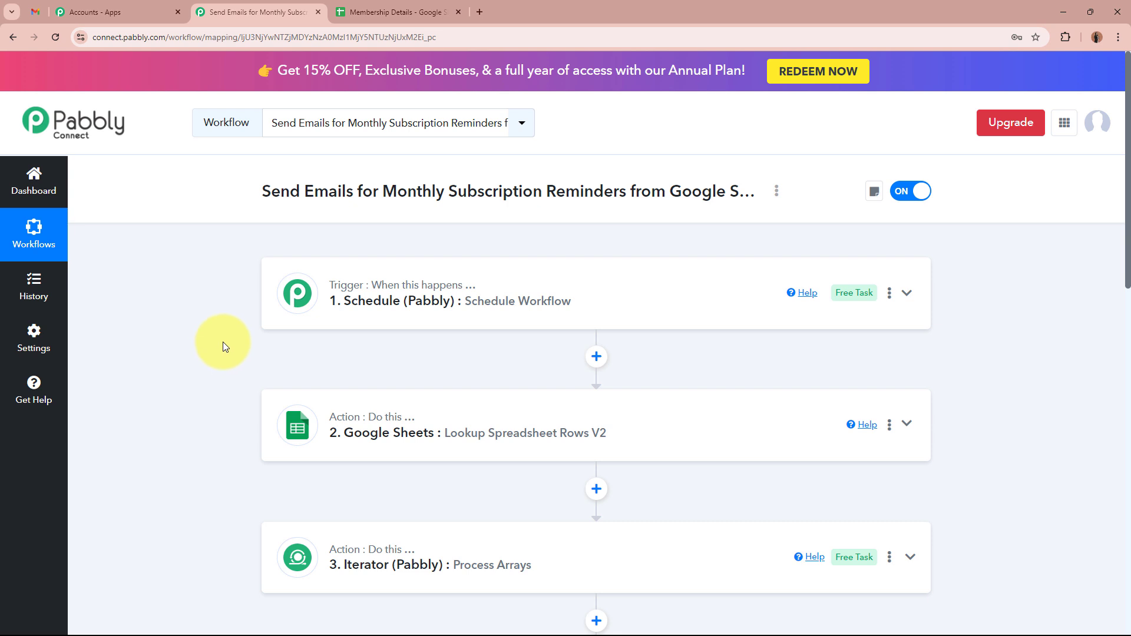
Switch to the Membership Details spreadsheet and review the member rows and the Renewal Date column
{"action": "left_click", "coordinate": [412, 12]}
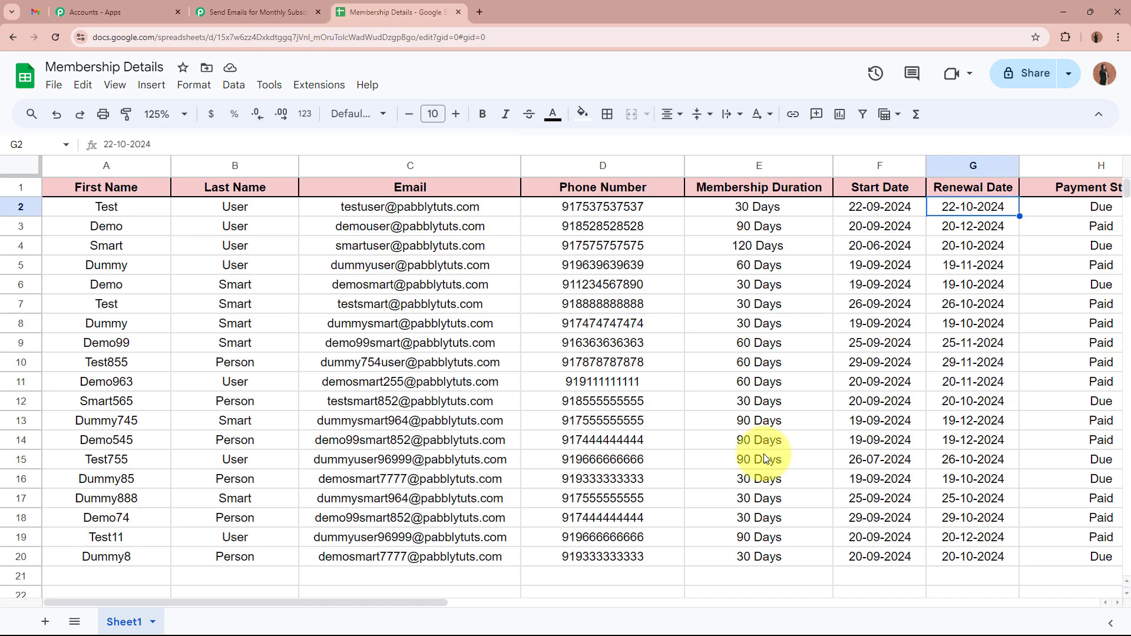
{"action": "left_click_drag", "start_coordinate": [156, 208], "coordinate": [755, 390]}
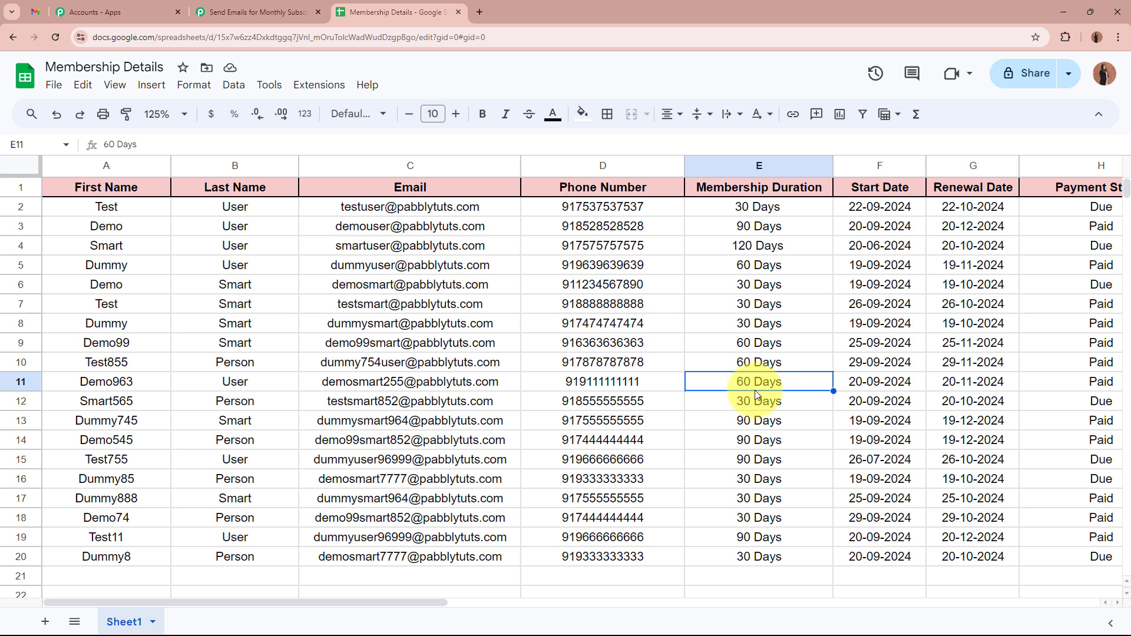
{"action": "key", "text": "Down"}
{"action": "key", "text": "Down"}
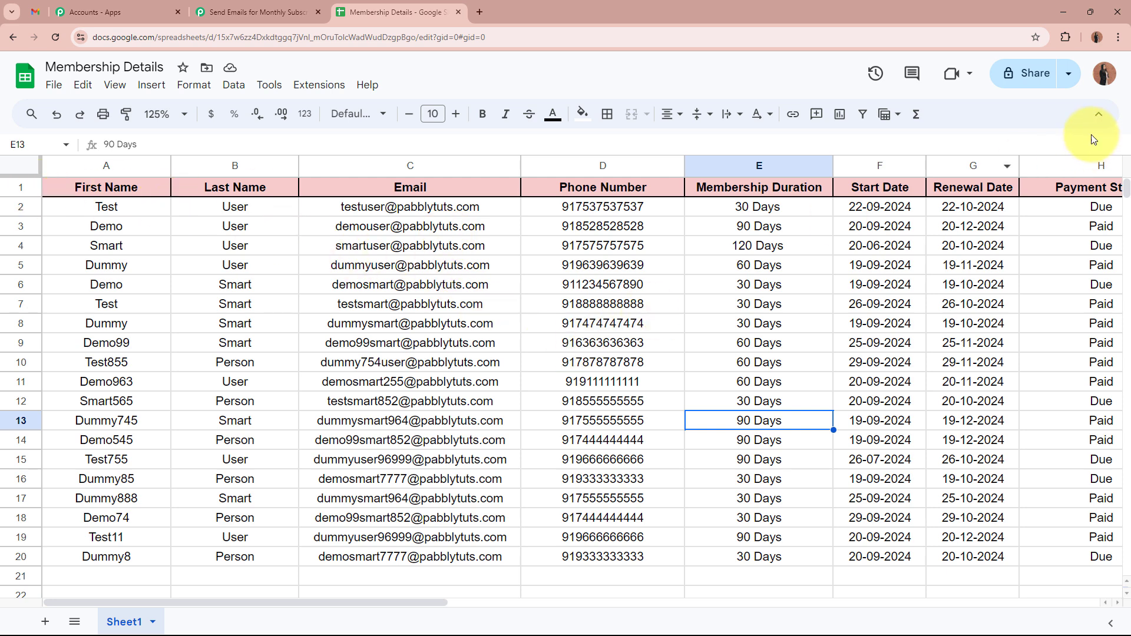
{"action": "left_click", "coordinate": [989, 162]}
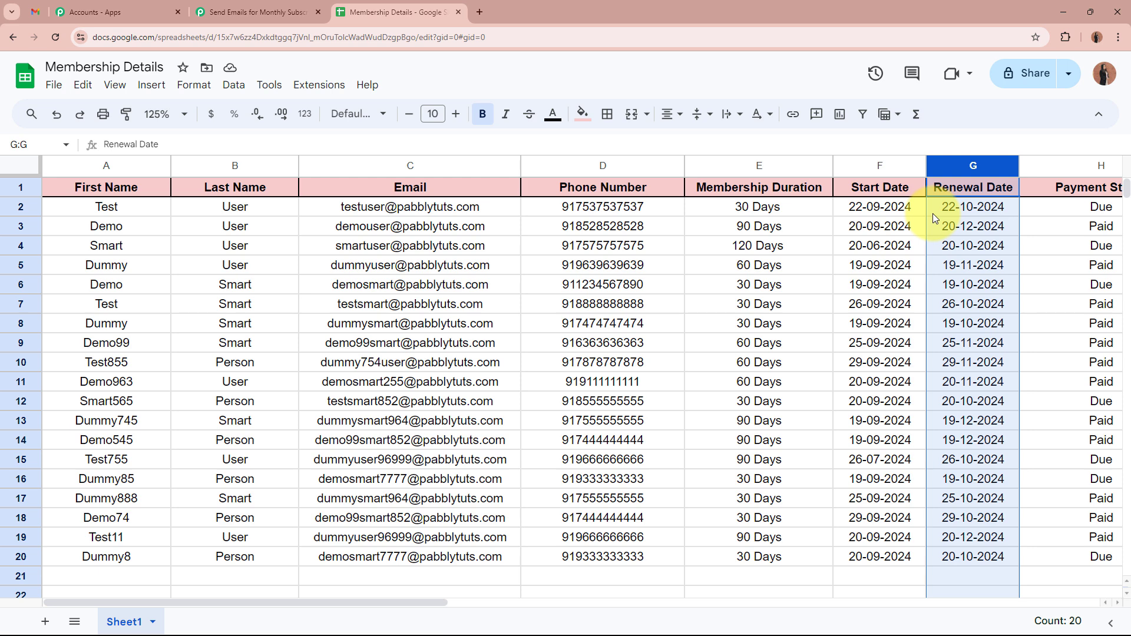
Return to the Pabbly Connect workflow and go over the whole sequence from the Schedule trigger to the Gmail action
{"action": "left_click", "coordinate": [253, 12]}
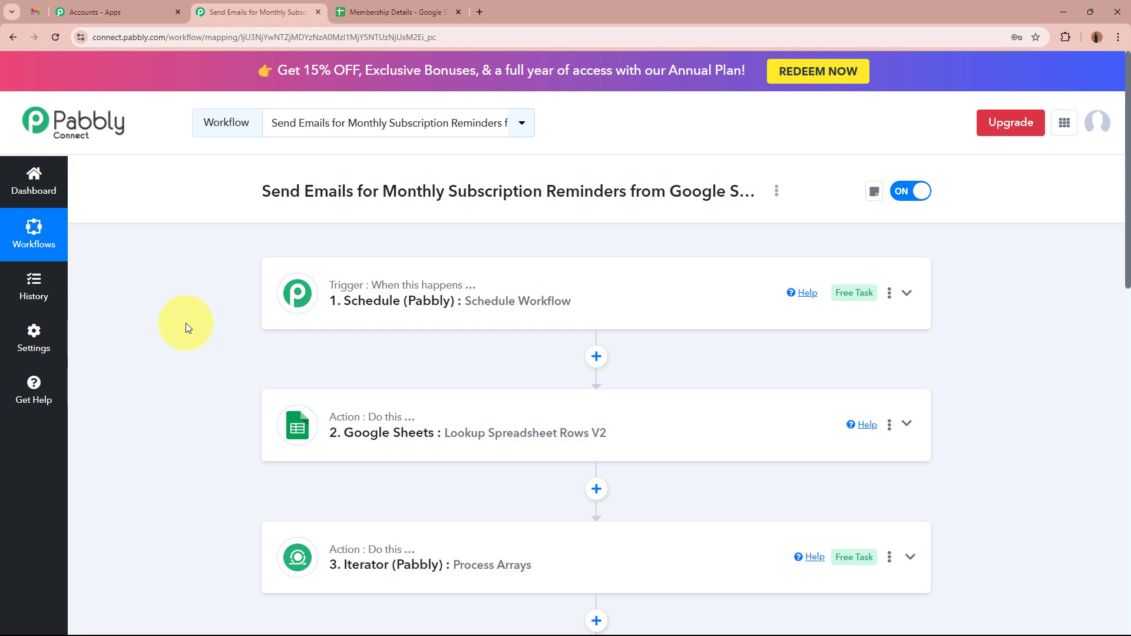
{"action": "scroll", "coordinate": [186, 323], "scroll_direction": "down", "scroll_amount": 7}
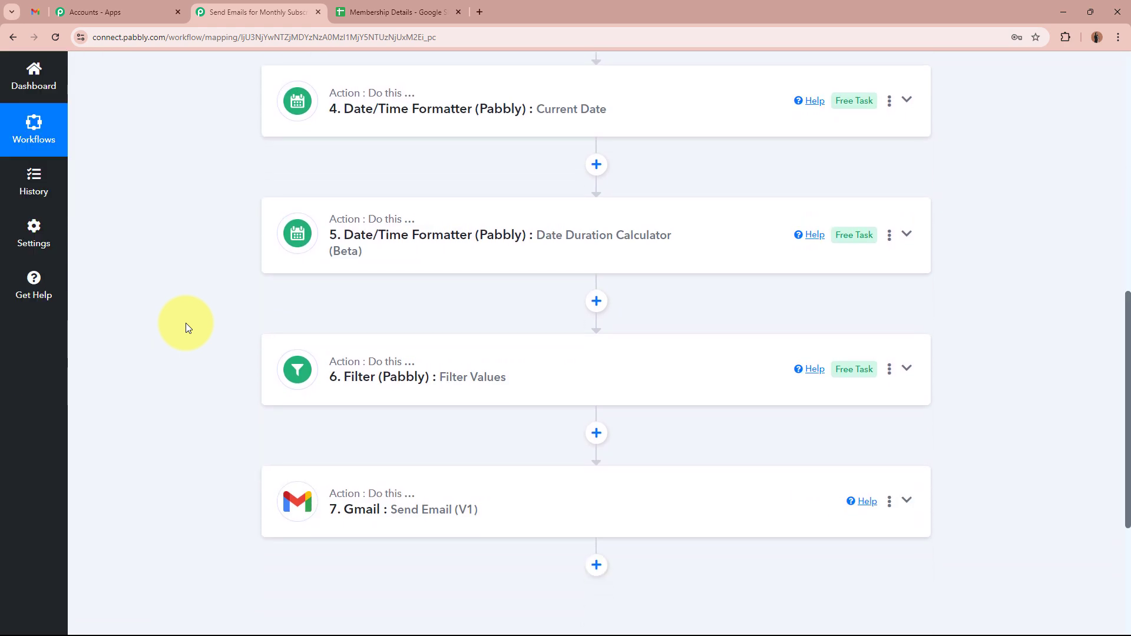
{"action": "scroll", "coordinate": [186, 322], "scroll_direction": "up", "scroll_amount": 5}
{"action": "scroll", "coordinate": [186, 323], "scroll_direction": "up", "scroll_amount": 2}
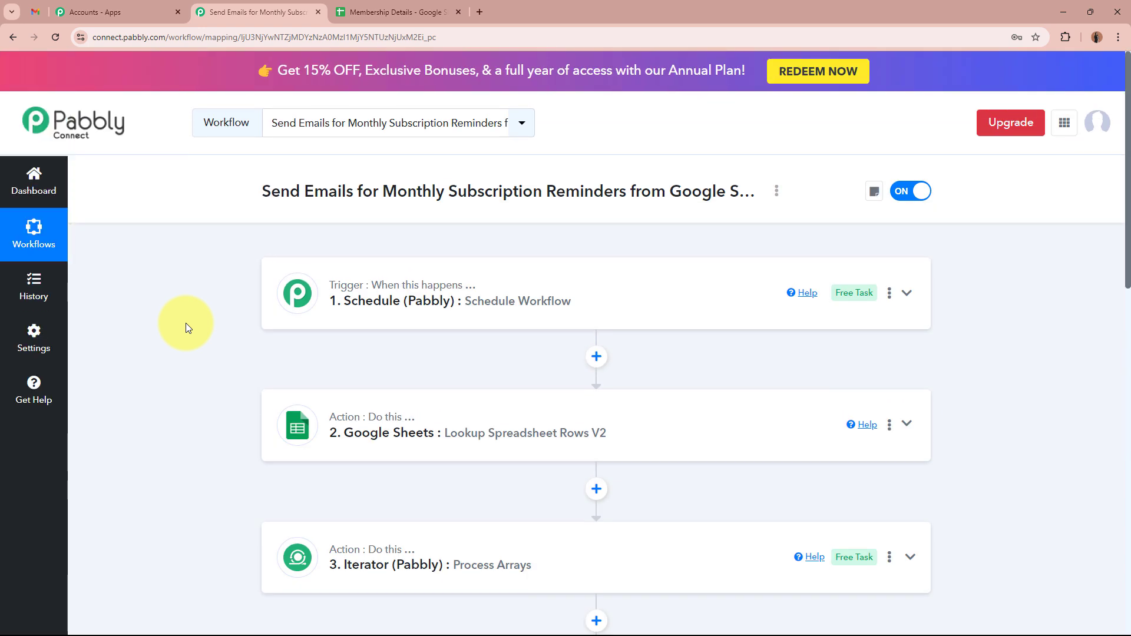